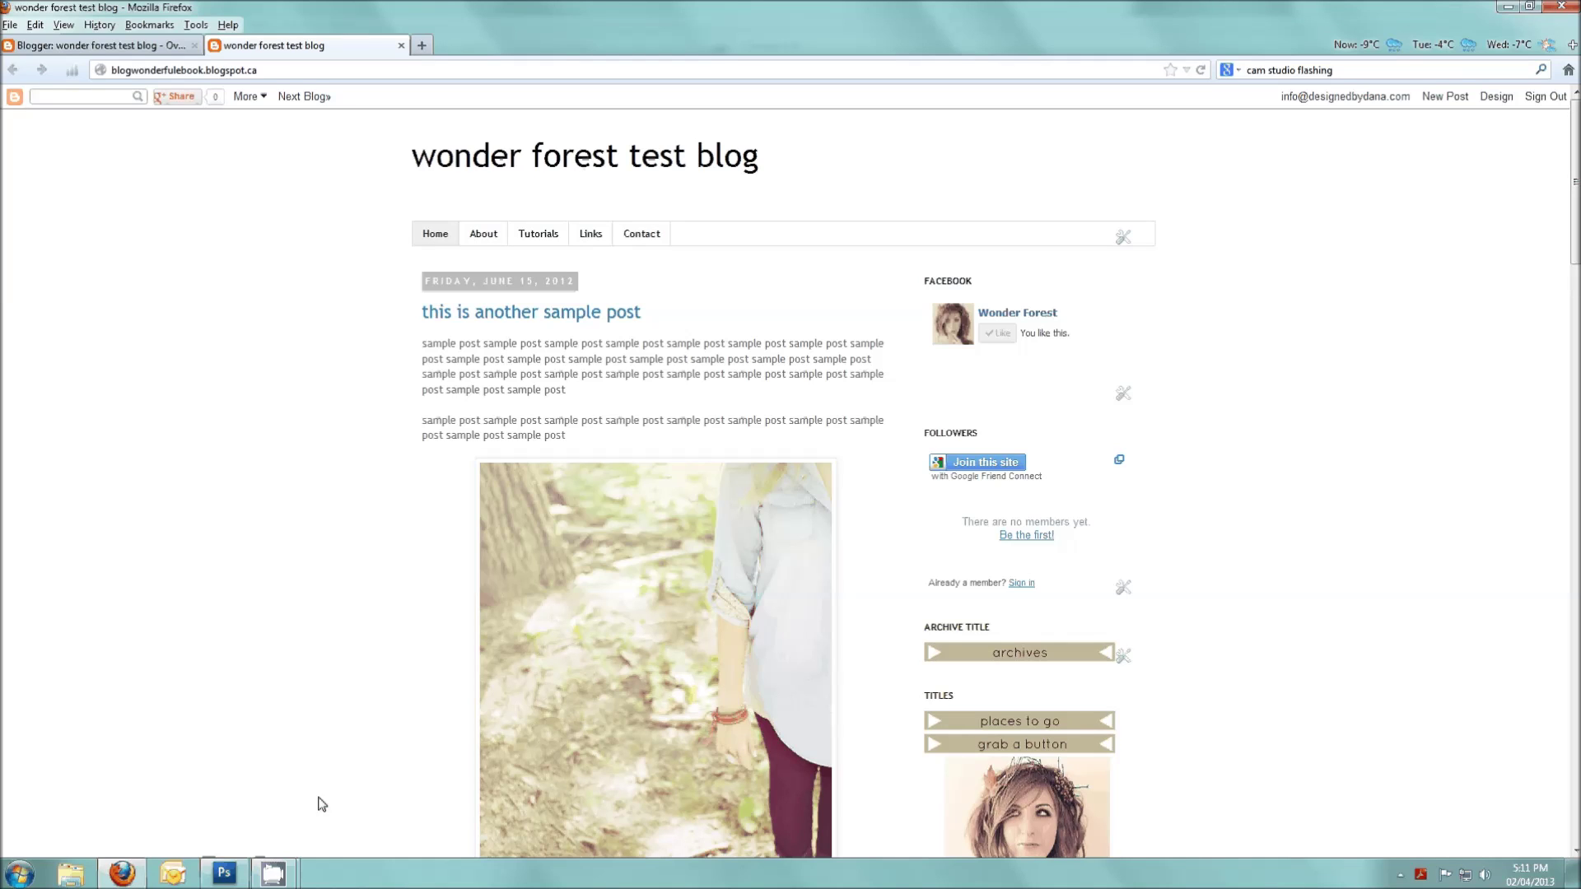
Switch from Firefox to the Wonder Forest header design in Photoshop
{"action": "mouse_move", "coordinate": [232, 885]}
{"action": "left_click", "coordinate": [255, 846]}
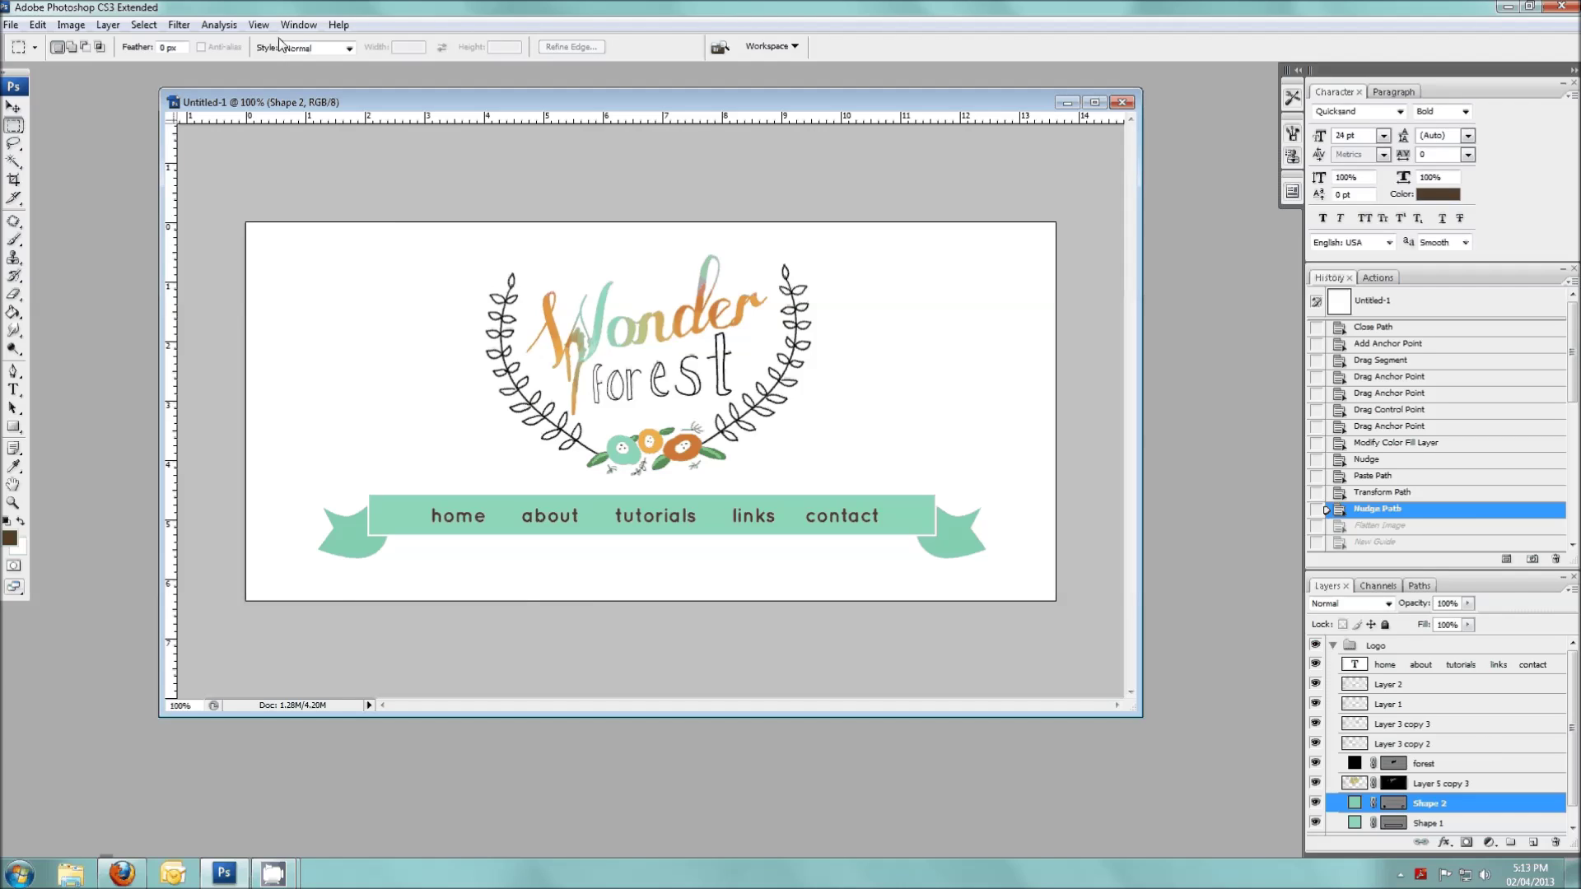
Merge all header layers into one Background with Layer > Flatten Image
{"action": "left_click", "coordinate": [108, 24]}
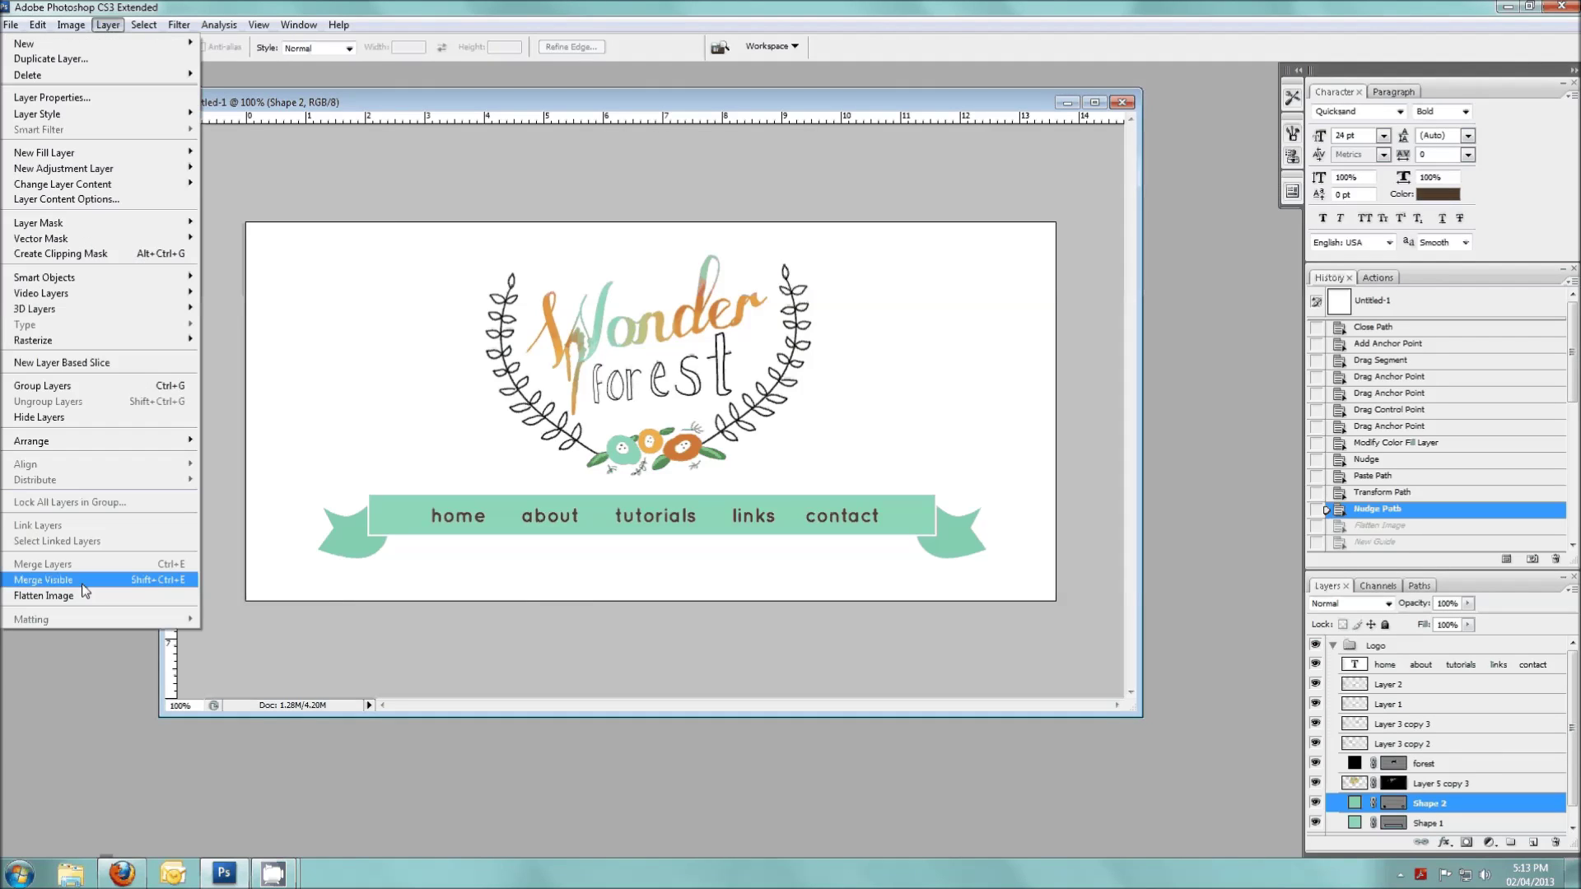
{"action": "left_click", "coordinate": [86, 596]}
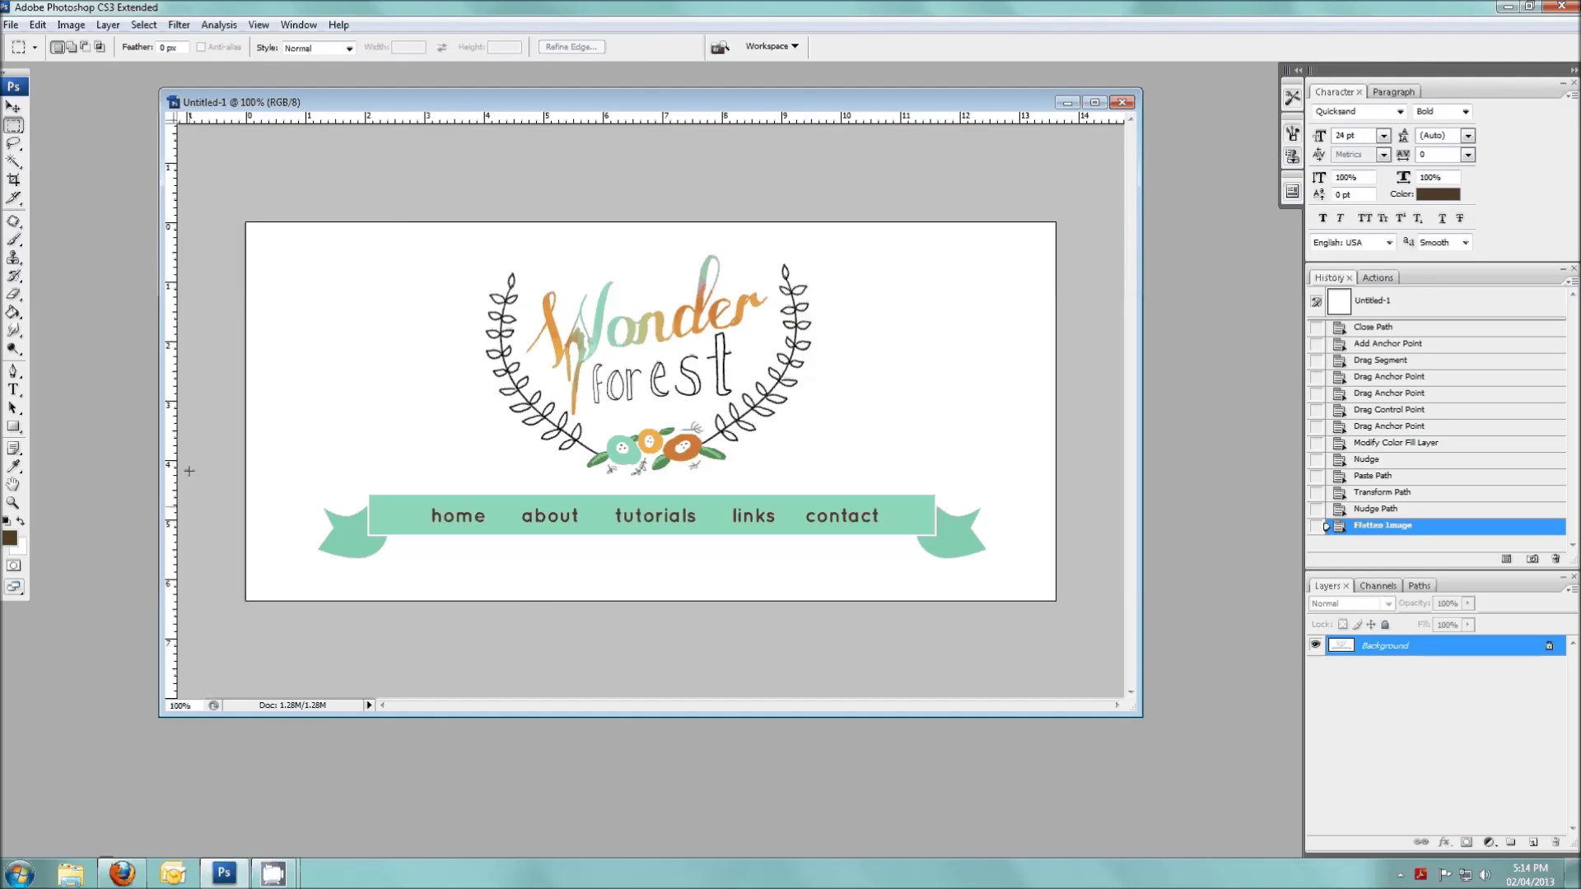
Place horizontal guides just above and just below the menu banner
{"action": "left_click", "coordinate": [261, 27]}
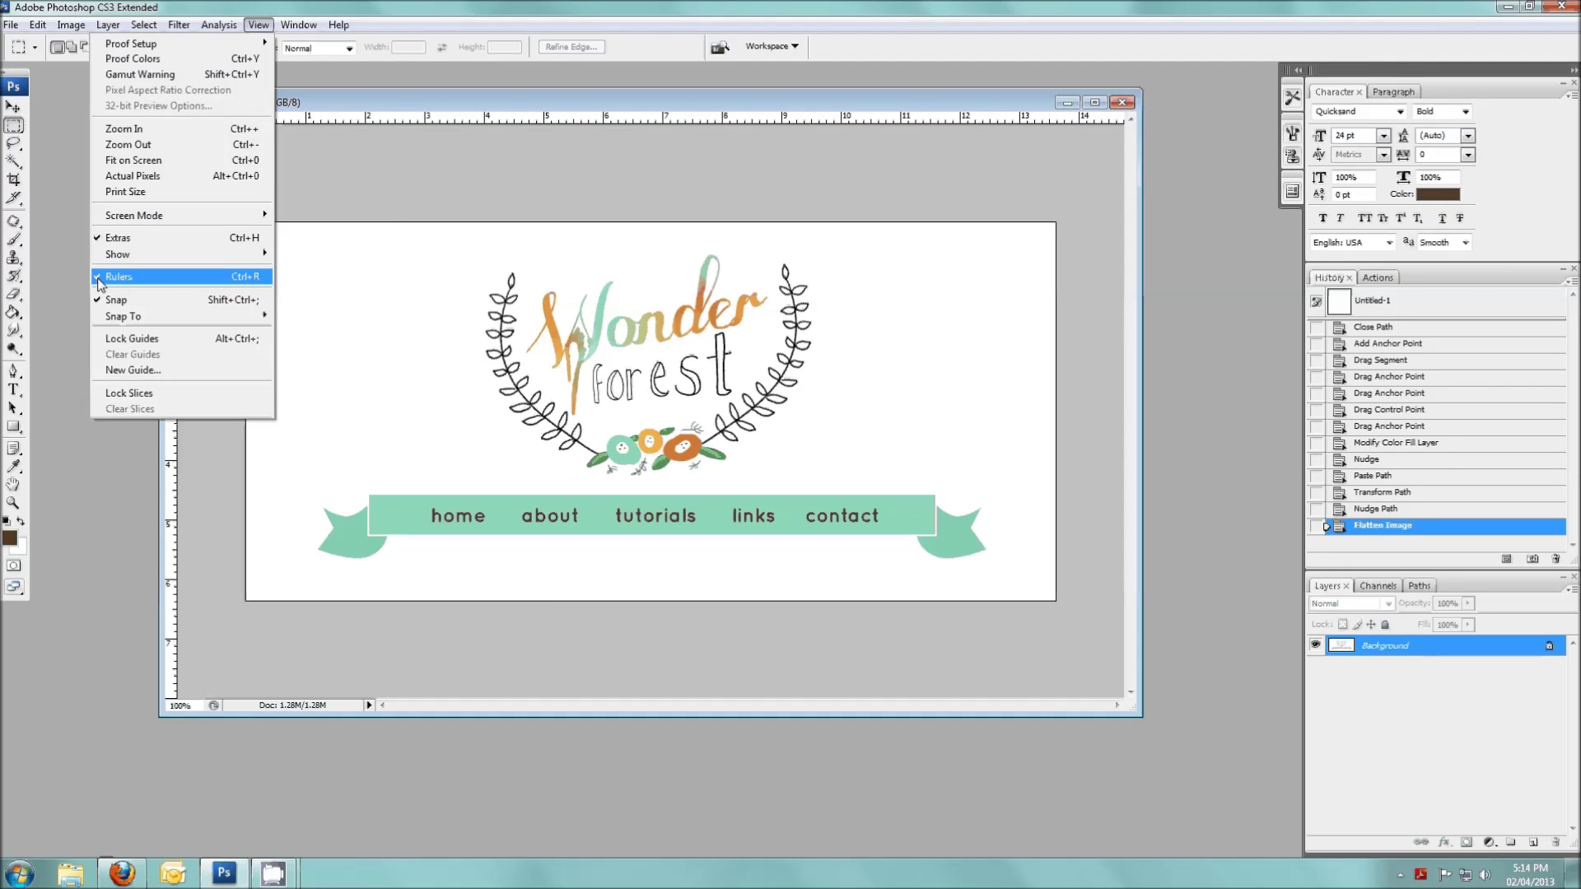
{"action": "left_click", "coordinate": [545, 101]}
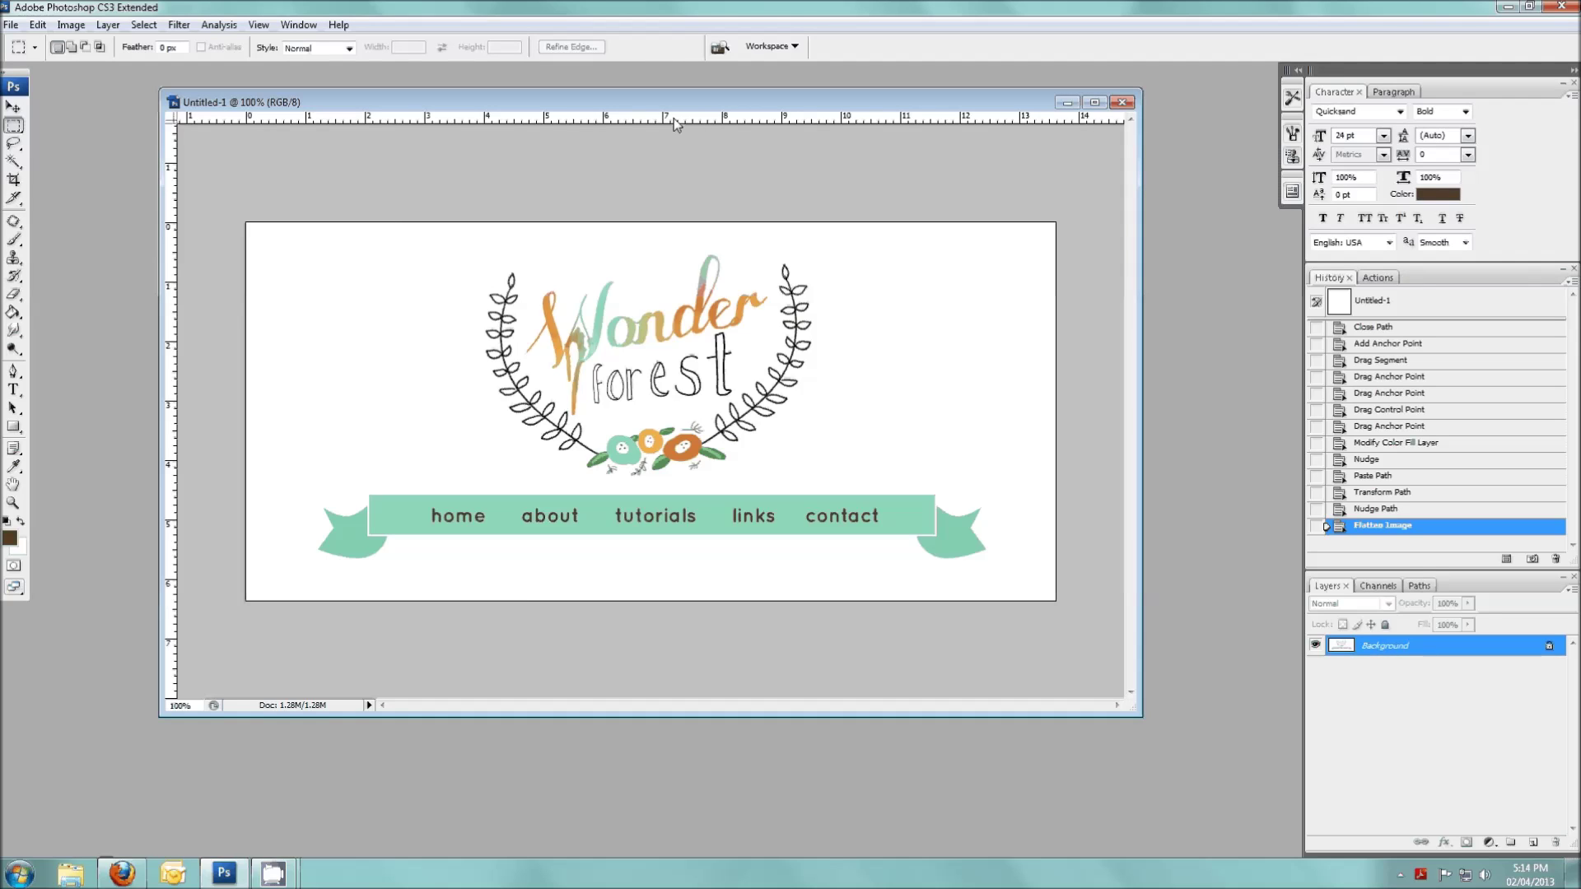
{"action": "left_click_drag", "start_coordinate": [672, 118], "coordinate": [699, 493]}
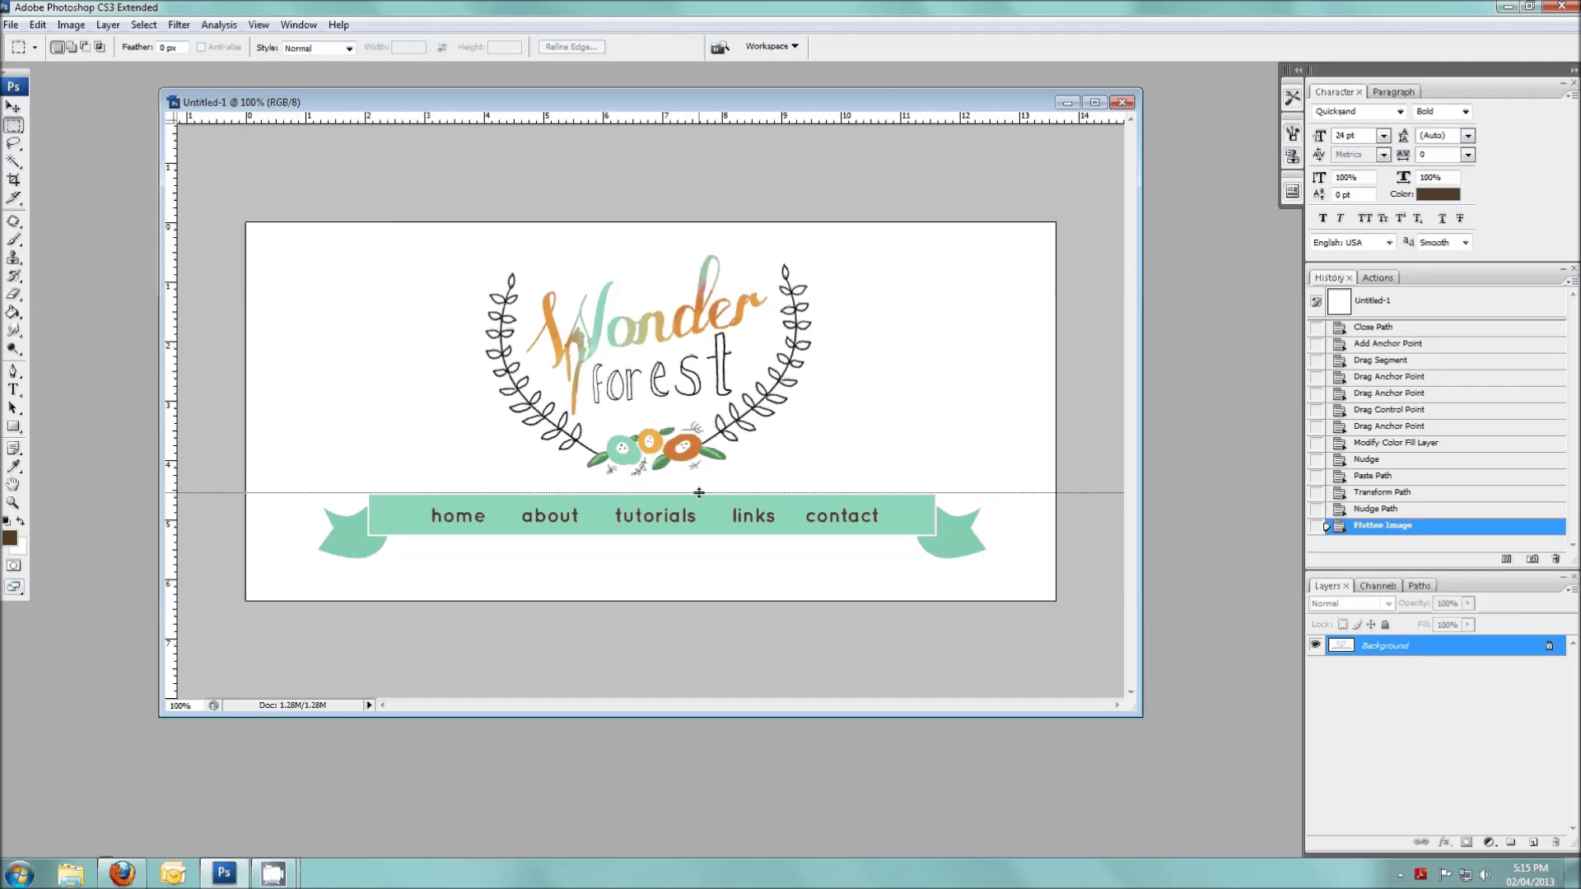
{"action": "left_click_drag", "start_coordinate": [699, 493], "coordinate": [699, 492]}
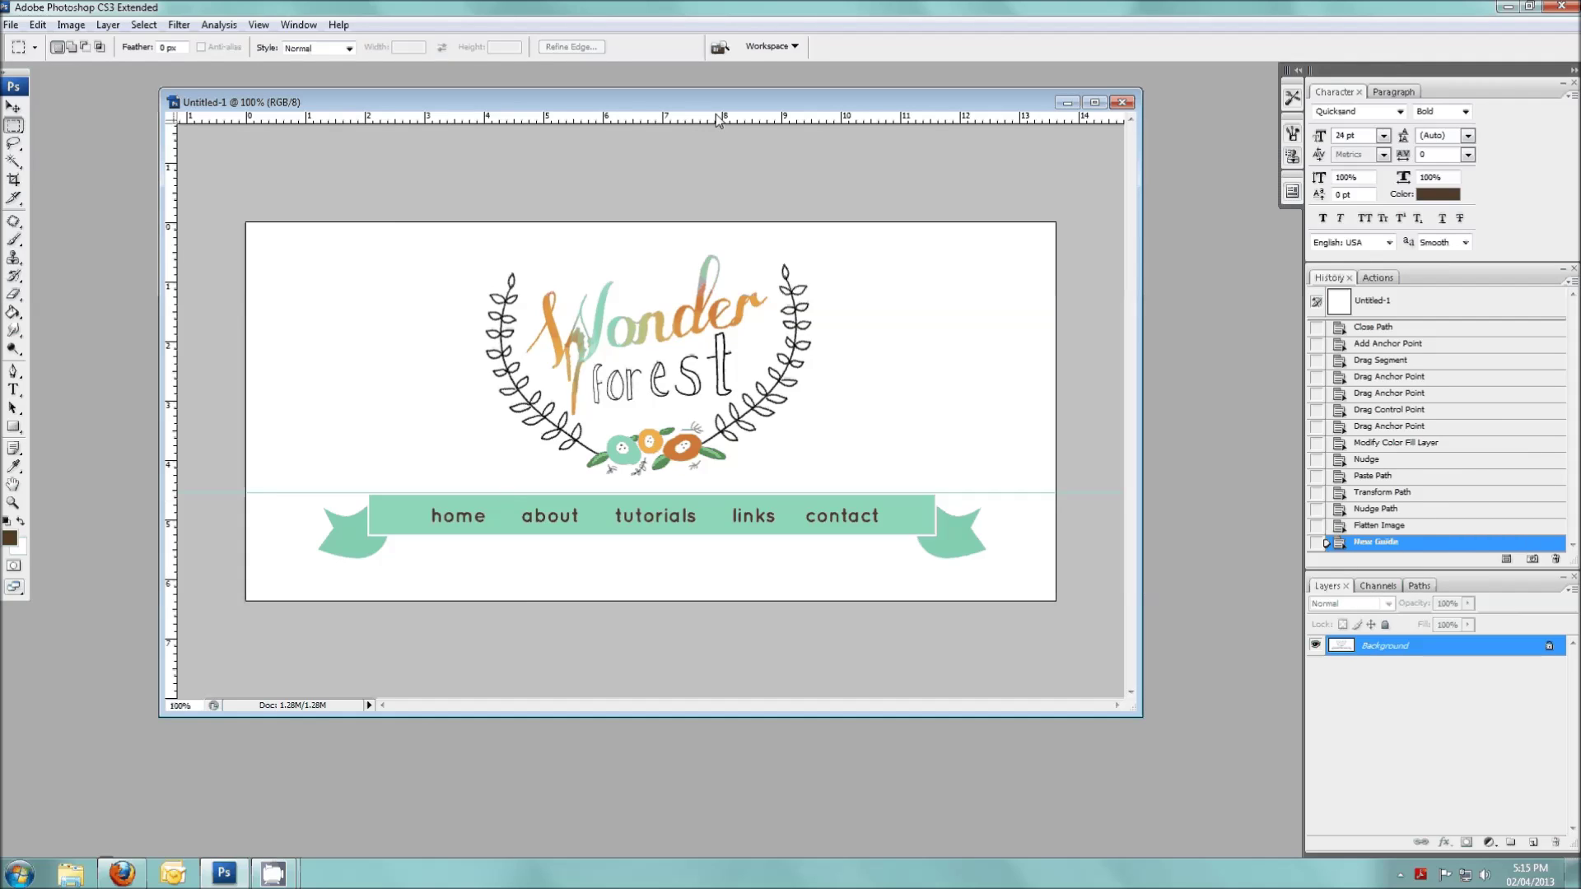
{"action": "left_click_drag", "start_coordinate": [635, 125], "coordinate": [656, 562]}
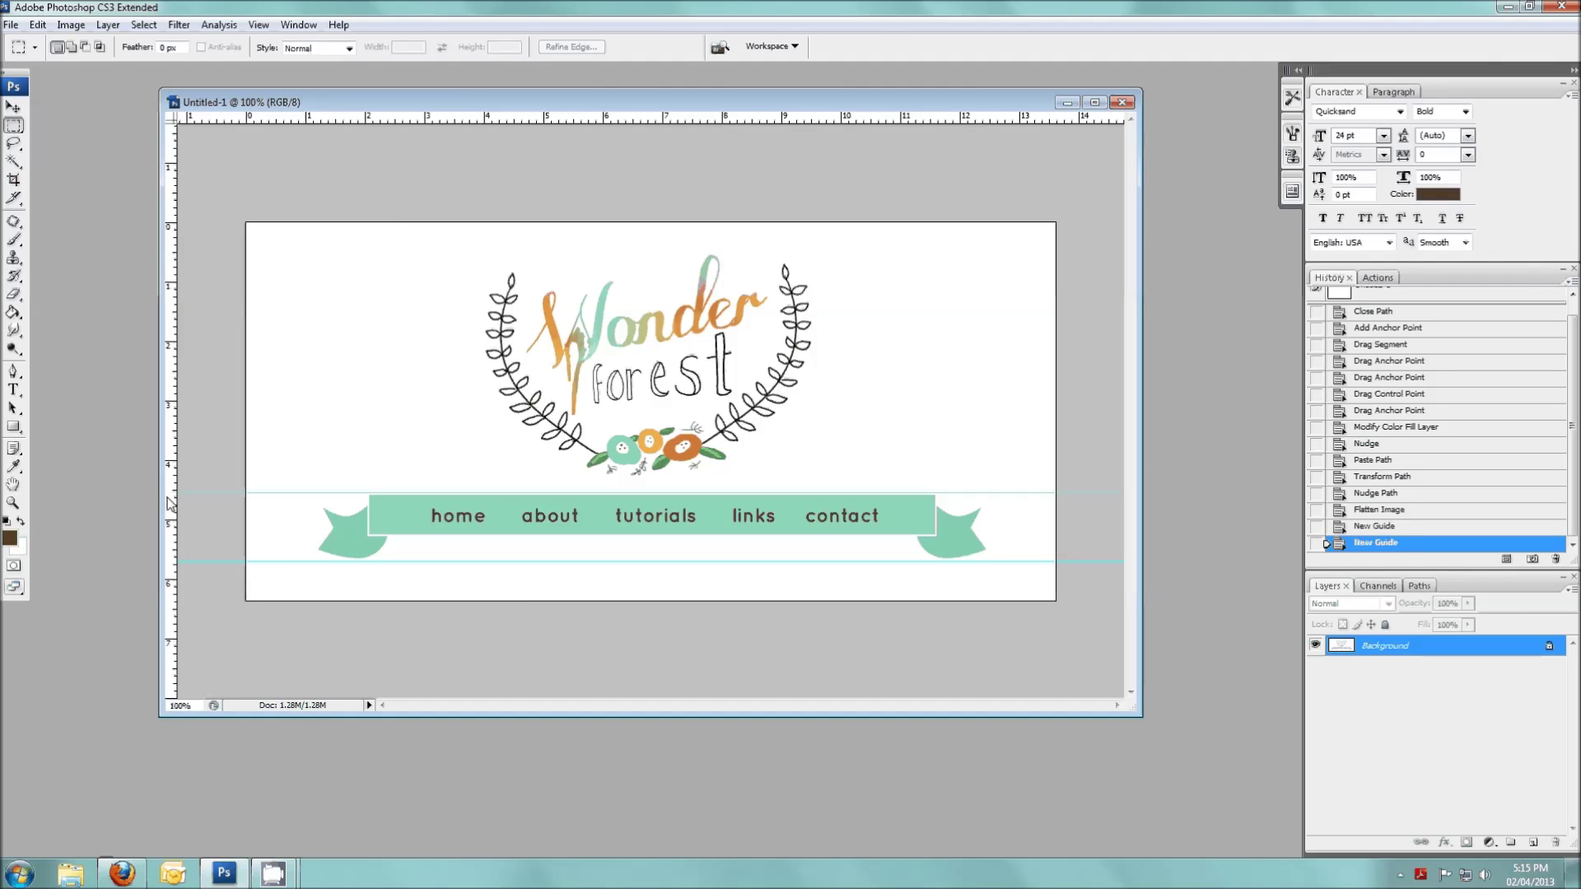
Add six vertical guides around each menu word and marquee the logo area above the banner
{"action": "left_click_drag", "start_coordinate": [278, 514], "coordinate": [412, 536]}
{"action": "left_click_drag", "start_coordinate": [174, 506], "coordinate": [504, 544]}
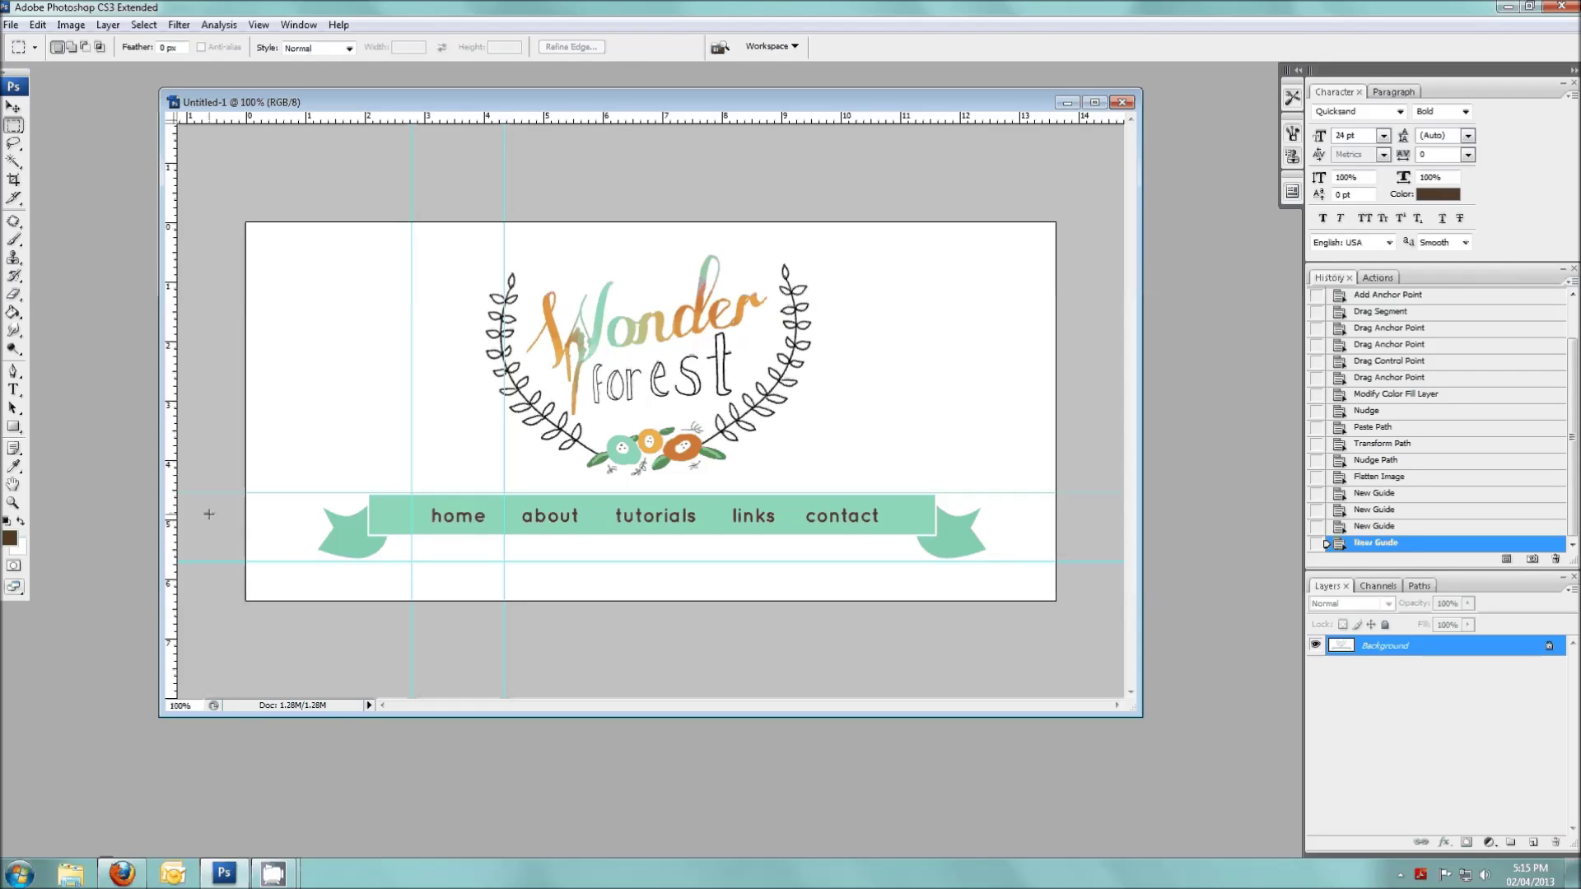
{"action": "left_click_drag", "start_coordinate": [168, 512], "coordinate": [596, 545]}
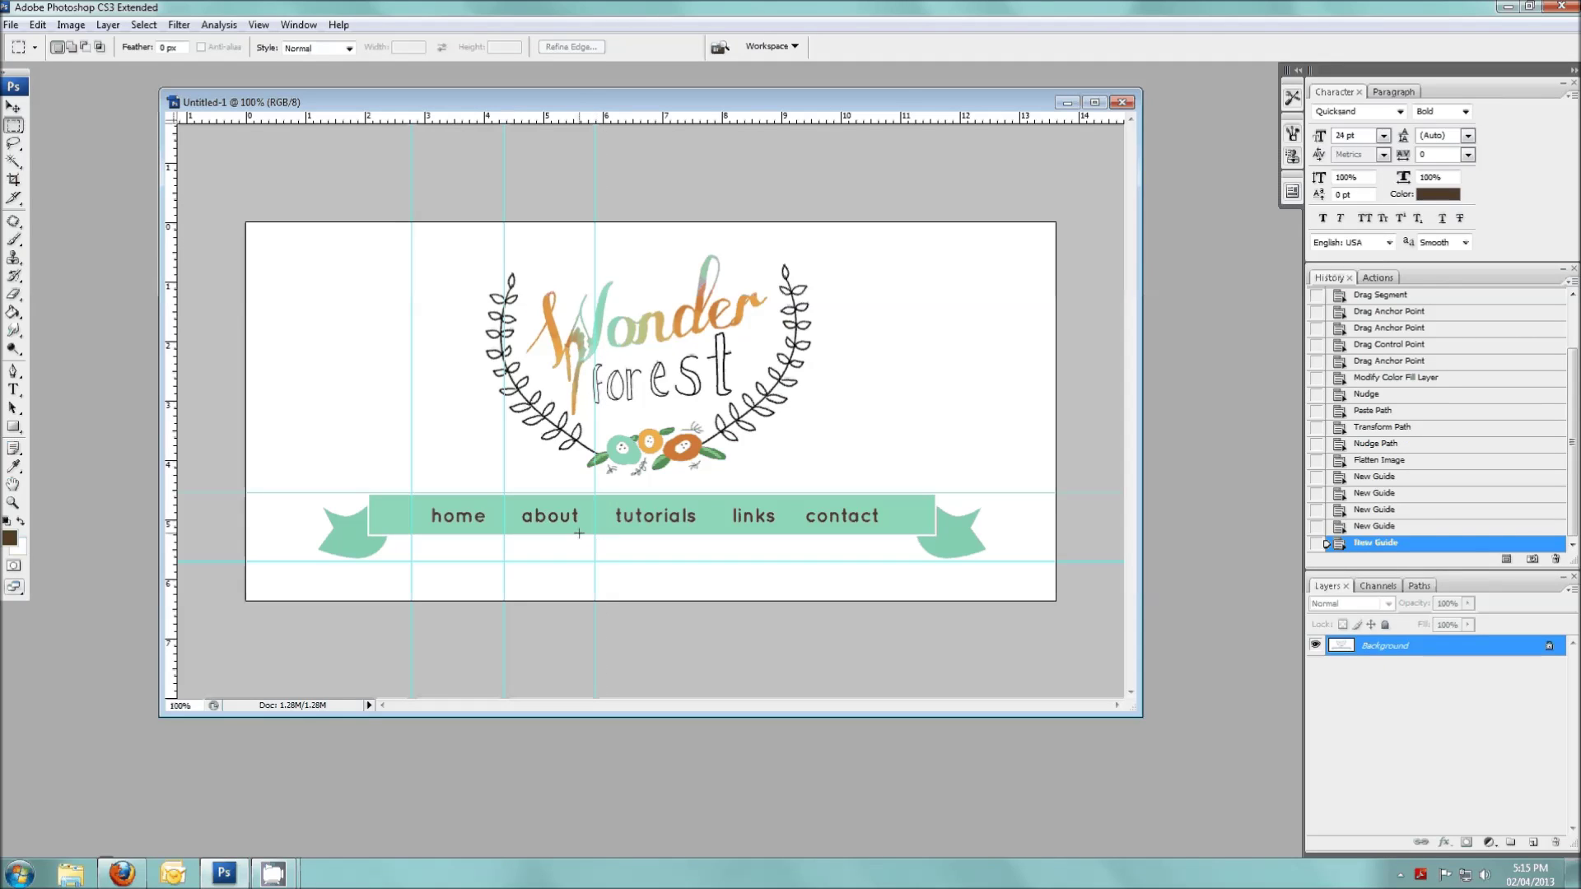
{"action": "left_click_drag", "start_coordinate": [178, 510], "coordinate": [715, 554]}
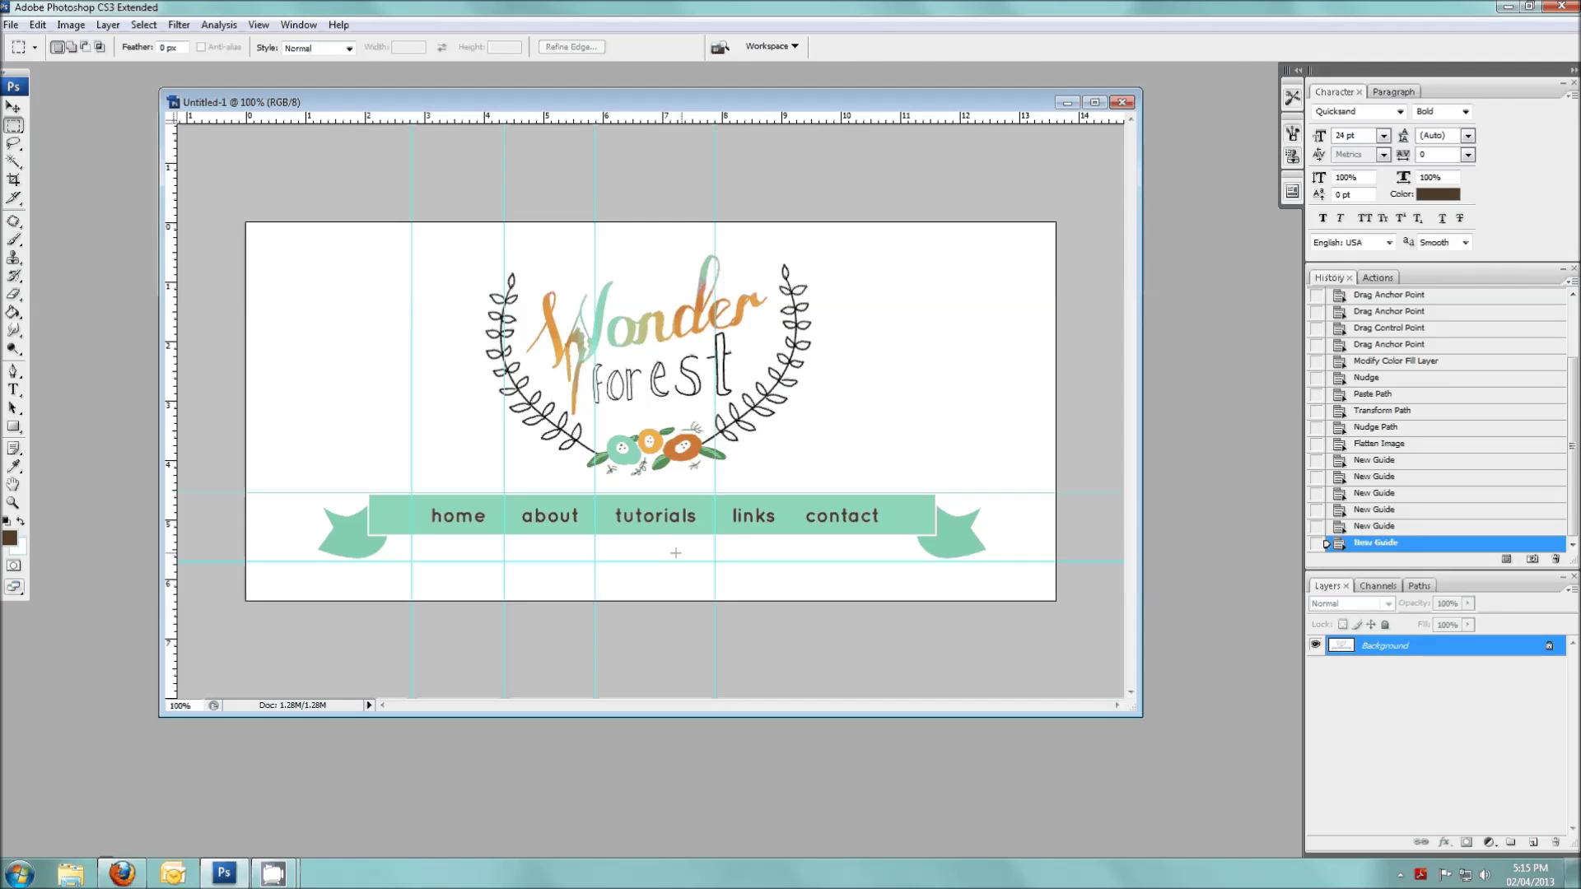
{"action": "left_click_drag", "start_coordinate": [178, 510], "coordinate": [792, 546]}
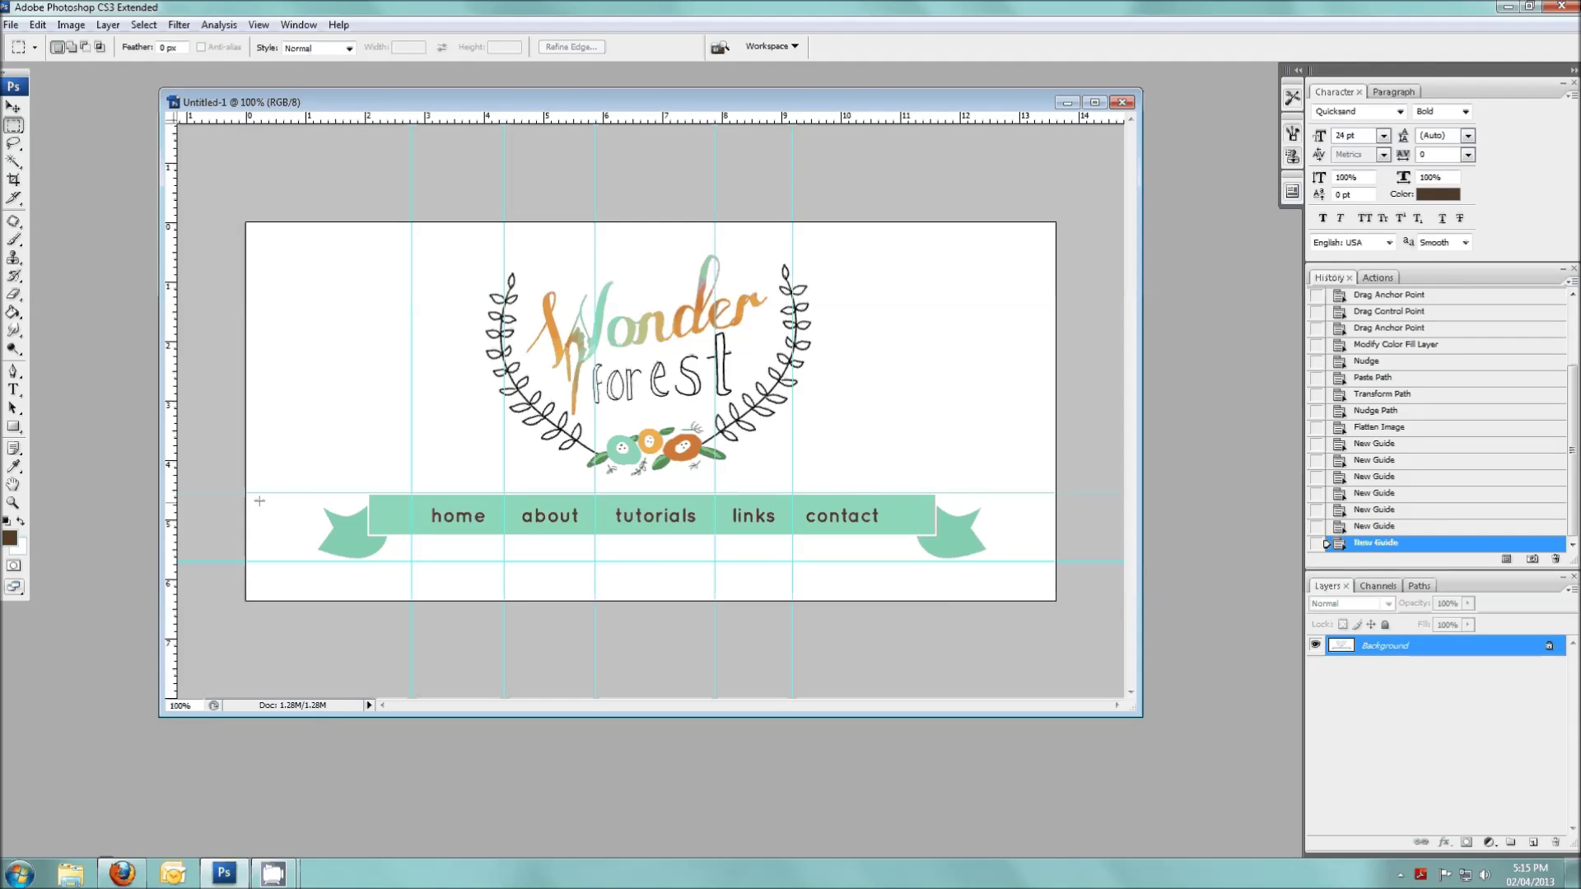
{"action": "left_click_drag", "start_coordinate": [172, 562], "coordinate": [890, 564]}
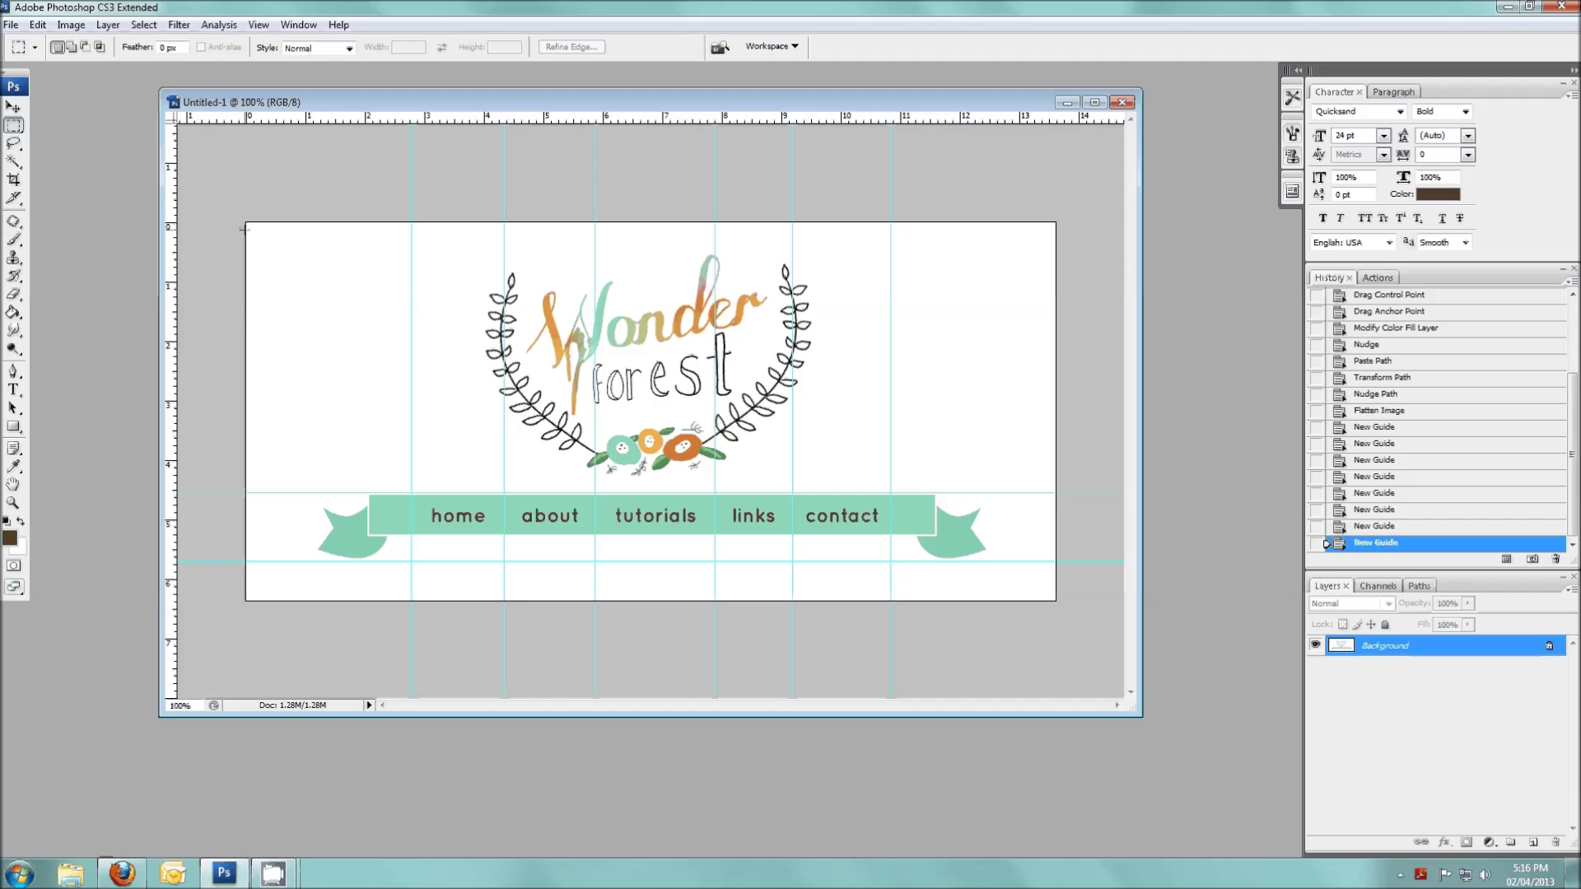
{"action": "left_click_drag", "start_coordinate": [244, 229], "coordinate": [48, 137]}
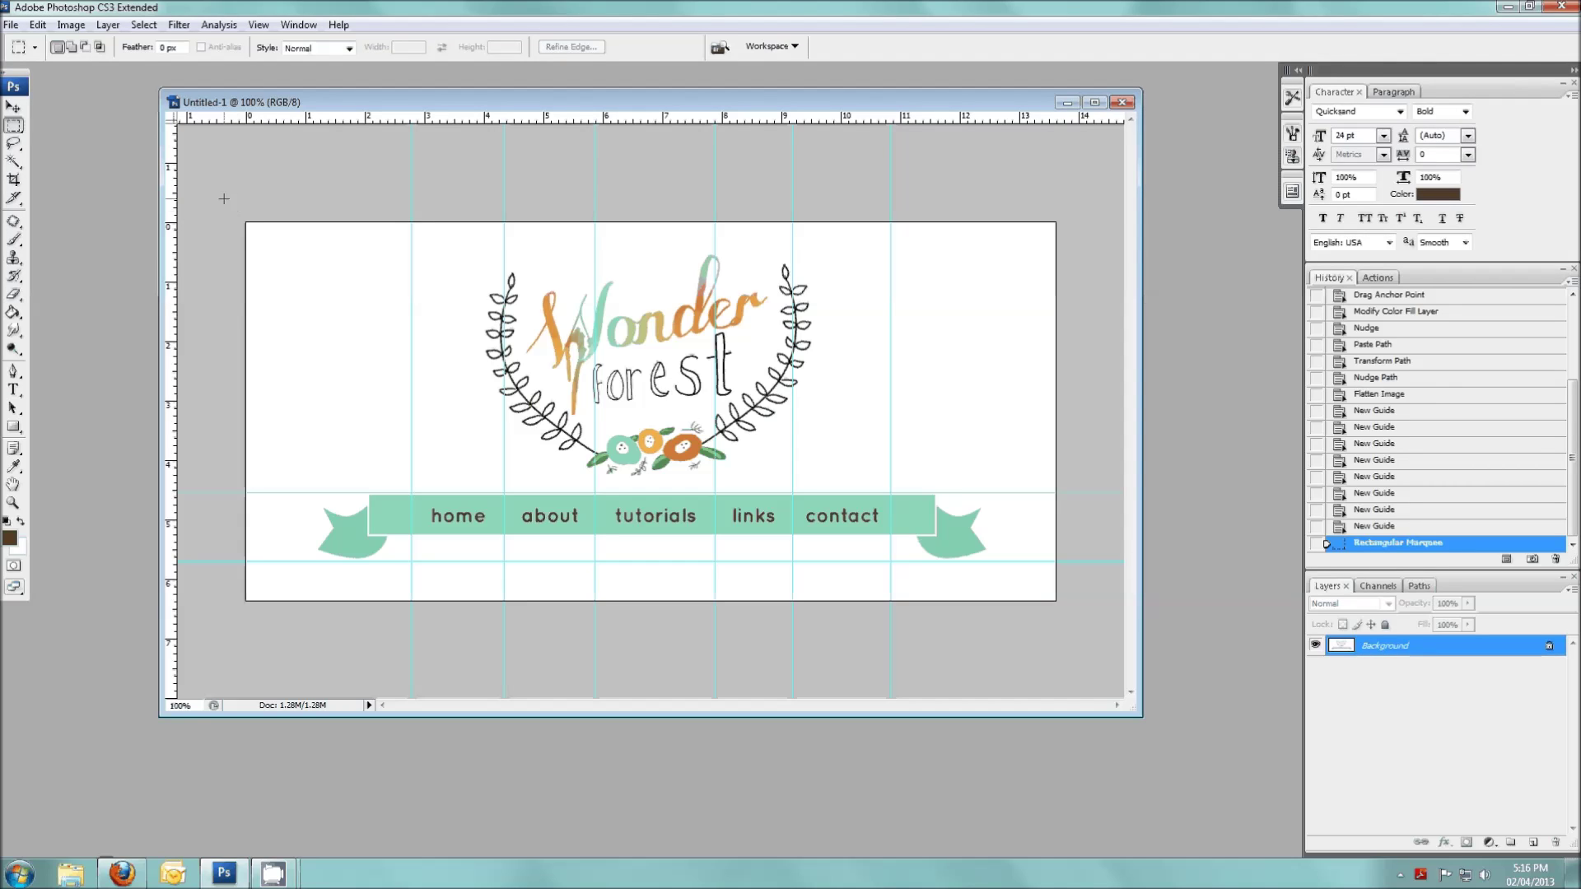
{"action": "left_click_drag", "start_coordinate": [246, 222], "coordinate": [1083, 492]}
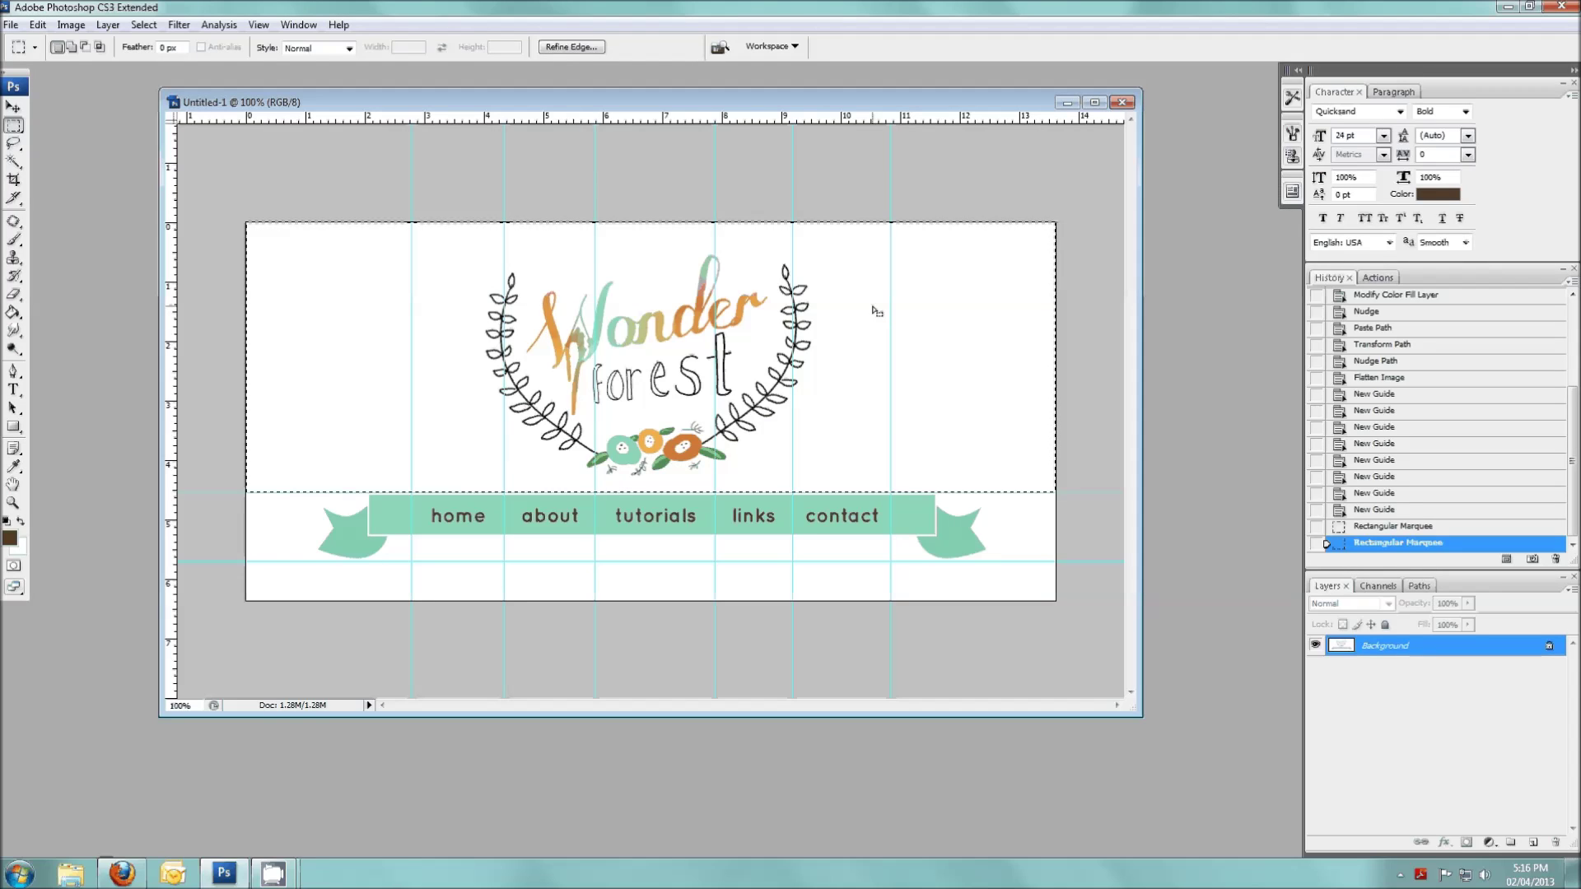
Paste the copied logo into a new 980 × 327 document, then return to the header
{"action": "key", "text": "ctrl+n"}
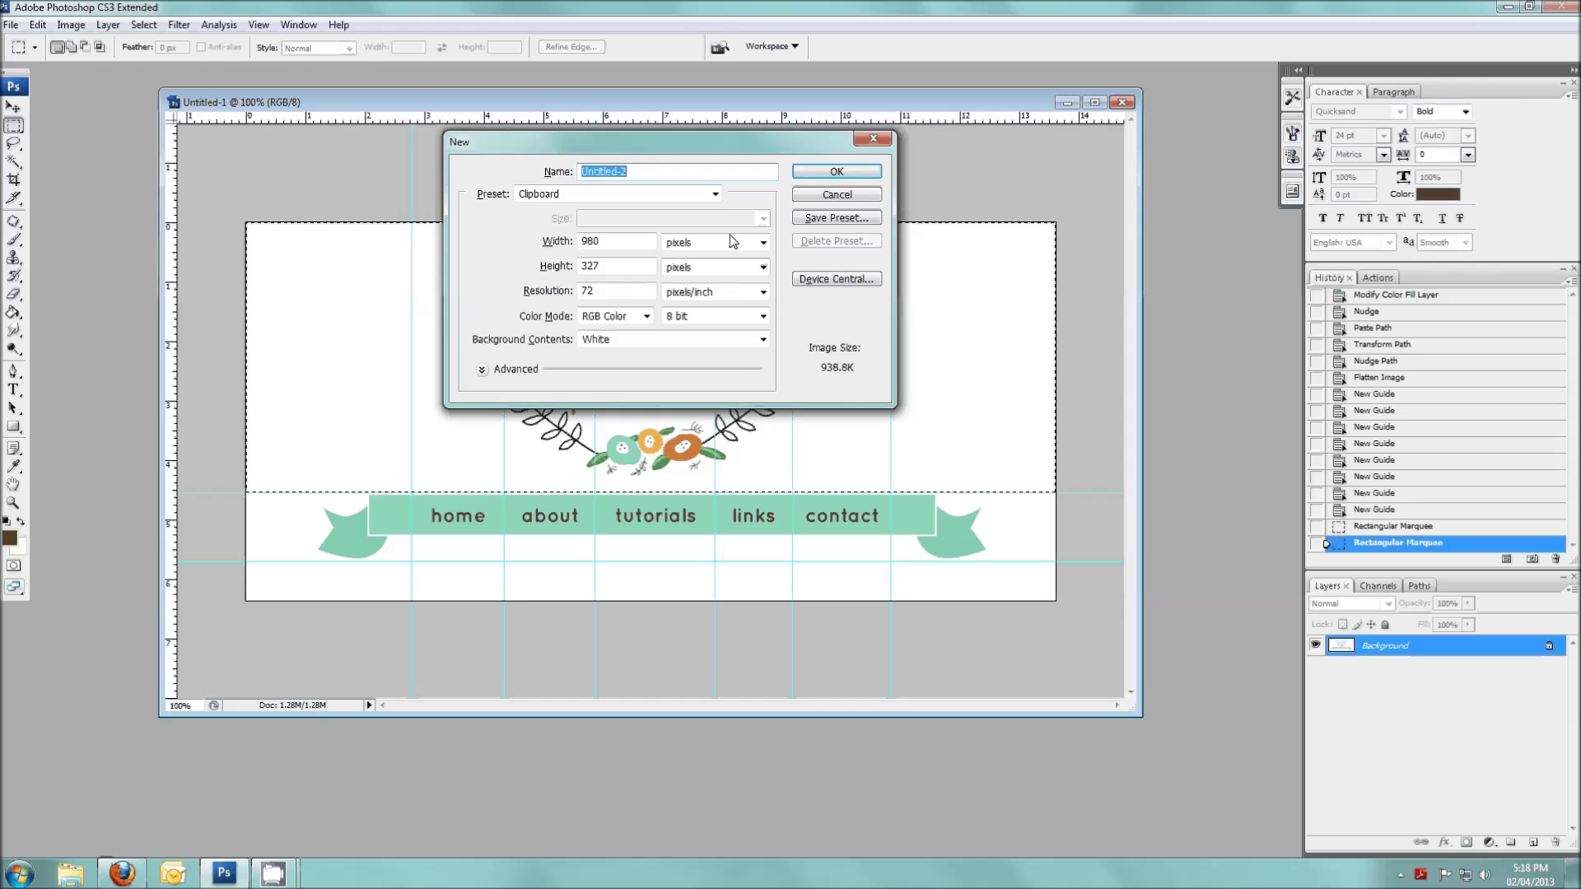
{"action": "key", "text": "Escape"}
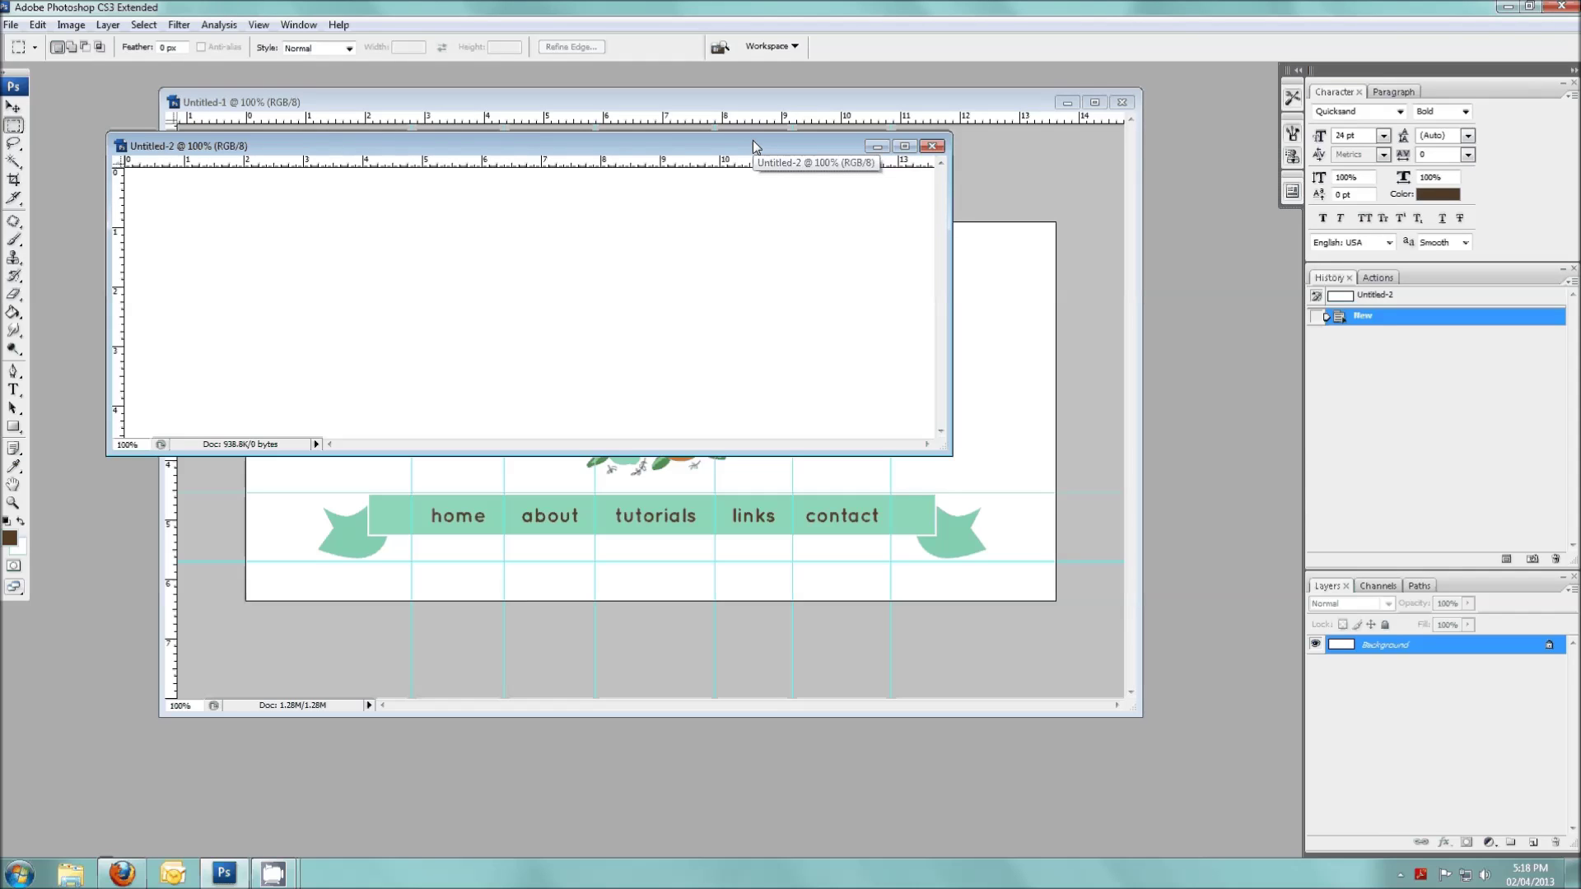
{"action": "key", "text": "ctrl+v"}
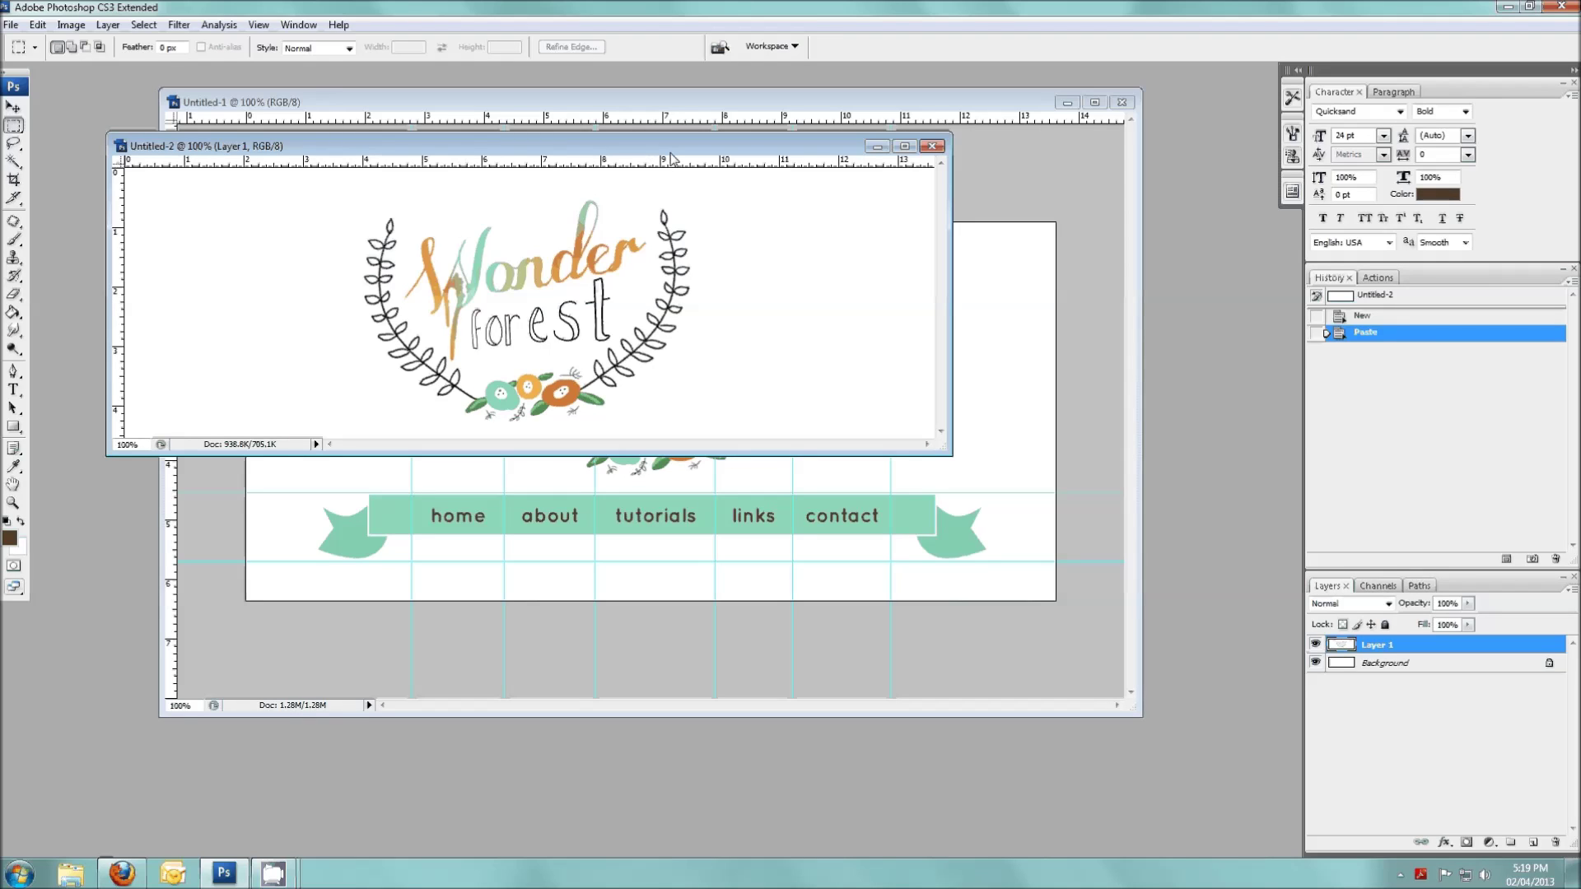
{"action": "left_click_drag", "start_coordinate": [671, 147], "coordinate": [648, 126]}
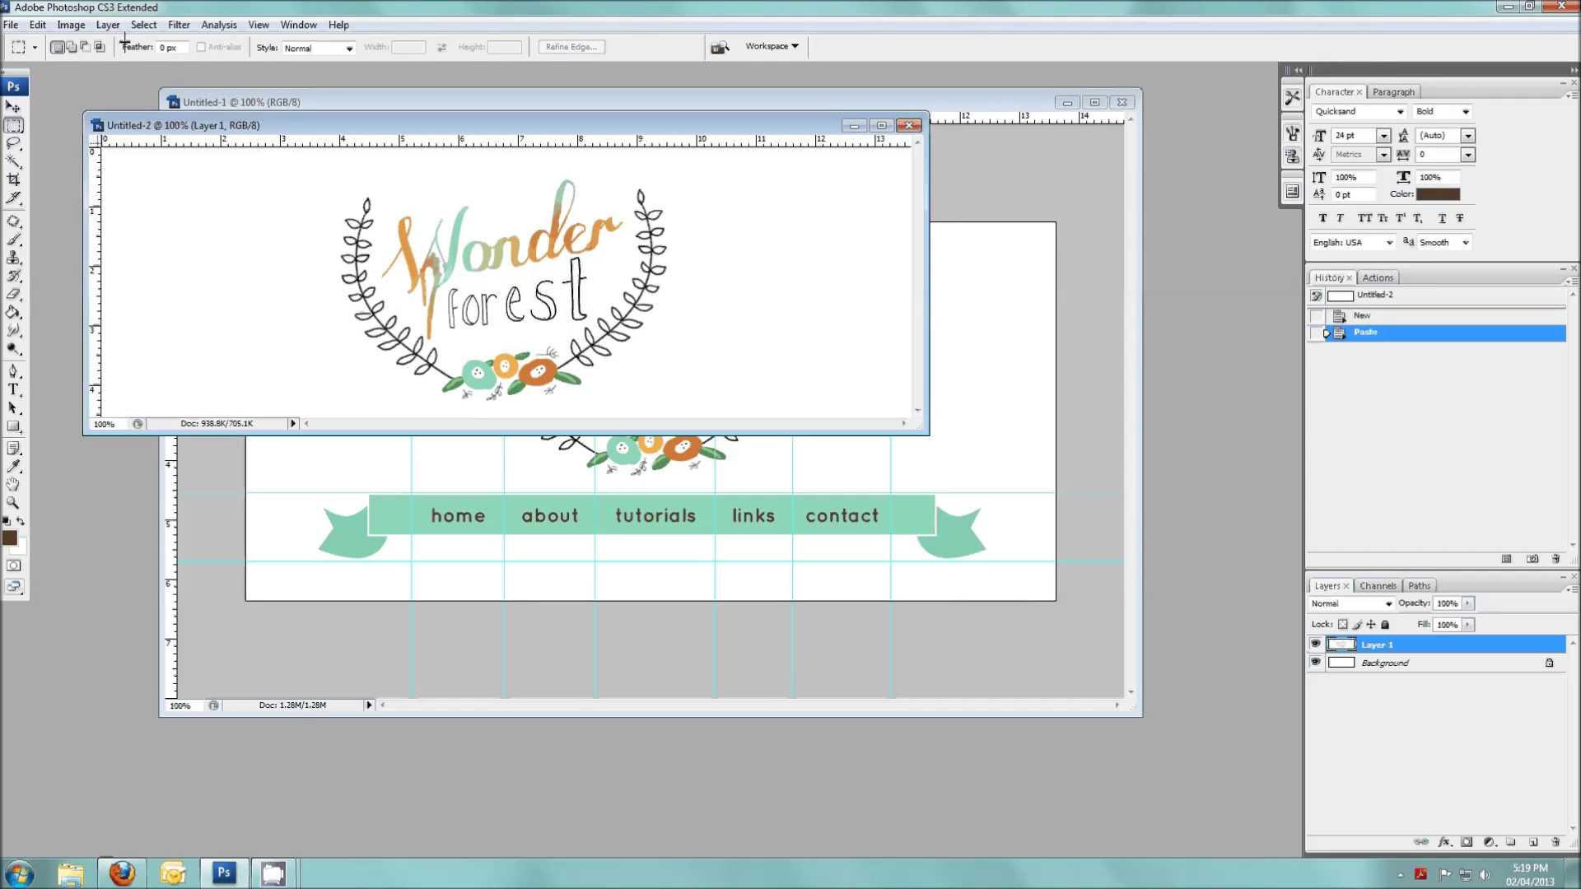
{"action": "left_click", "coordinate": [38, 24]}
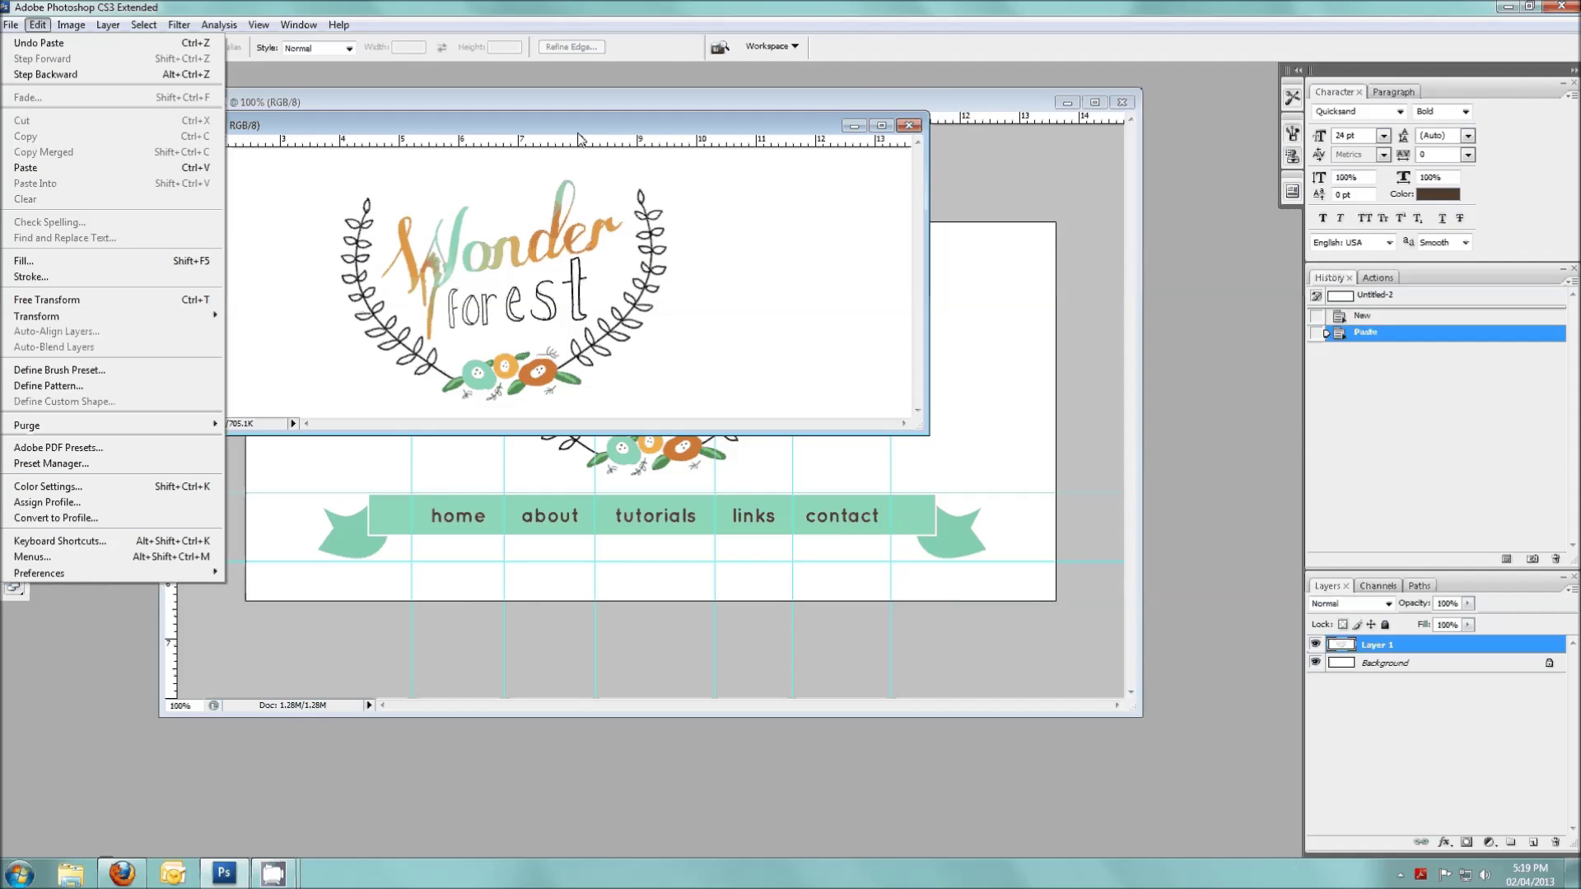
{"action": "left_click_drag", "start_coordinate": [564, 129], "coordinate": [528, 103]}
{"action": "left_click", "coordinate": [187, 567]}
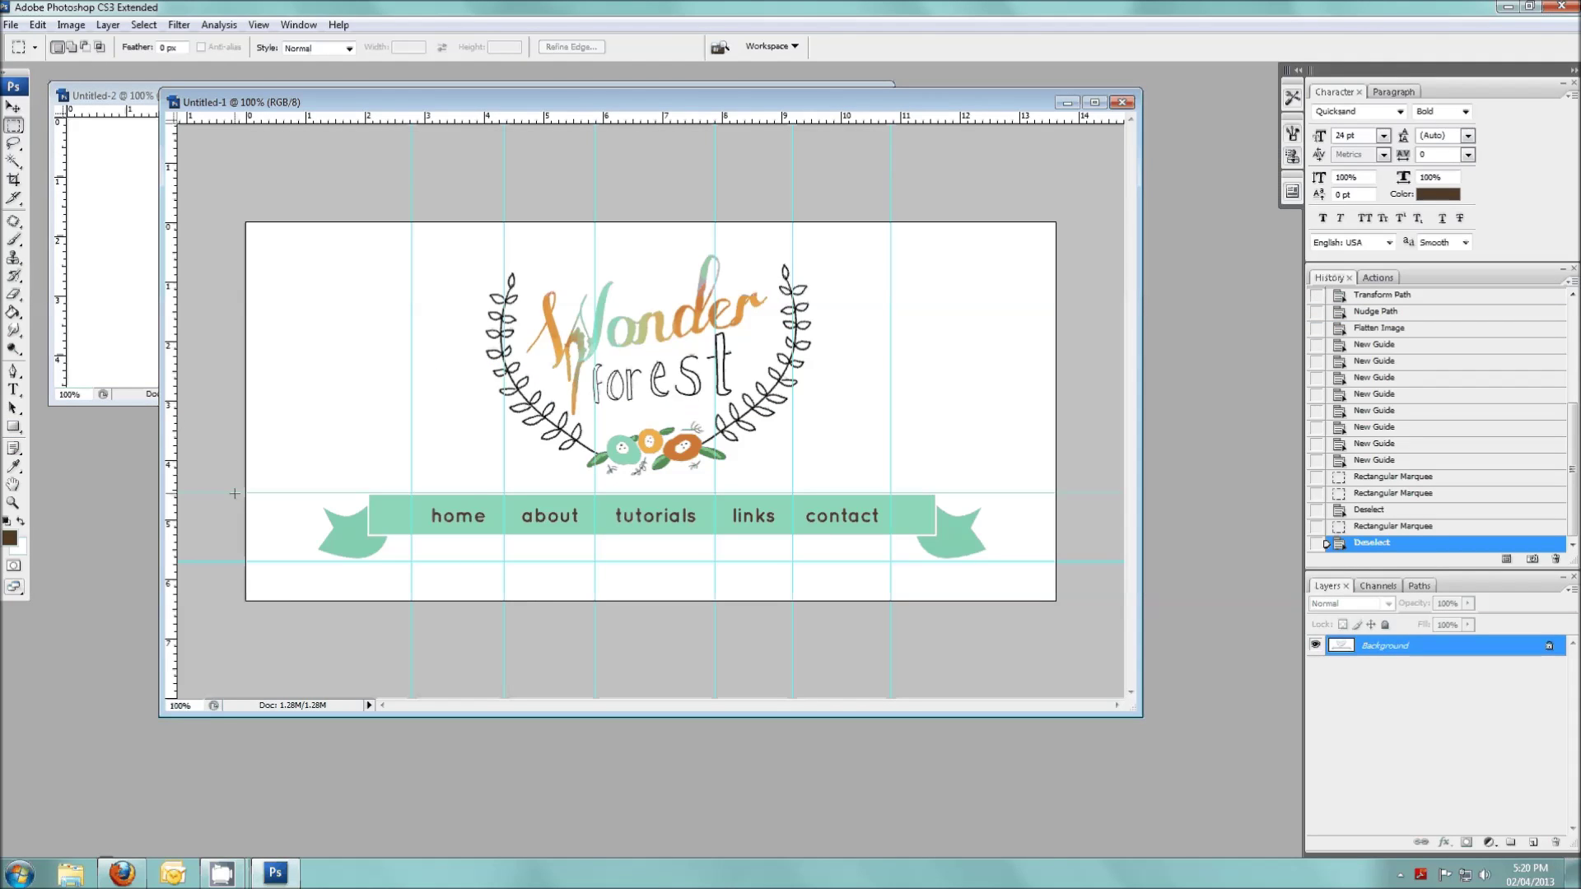
Copy the left ribbon end of the banner into its own new document
{"action": "left_click_drag", "start_coordinate": [235, 492], "coordinate": [409, 560]}
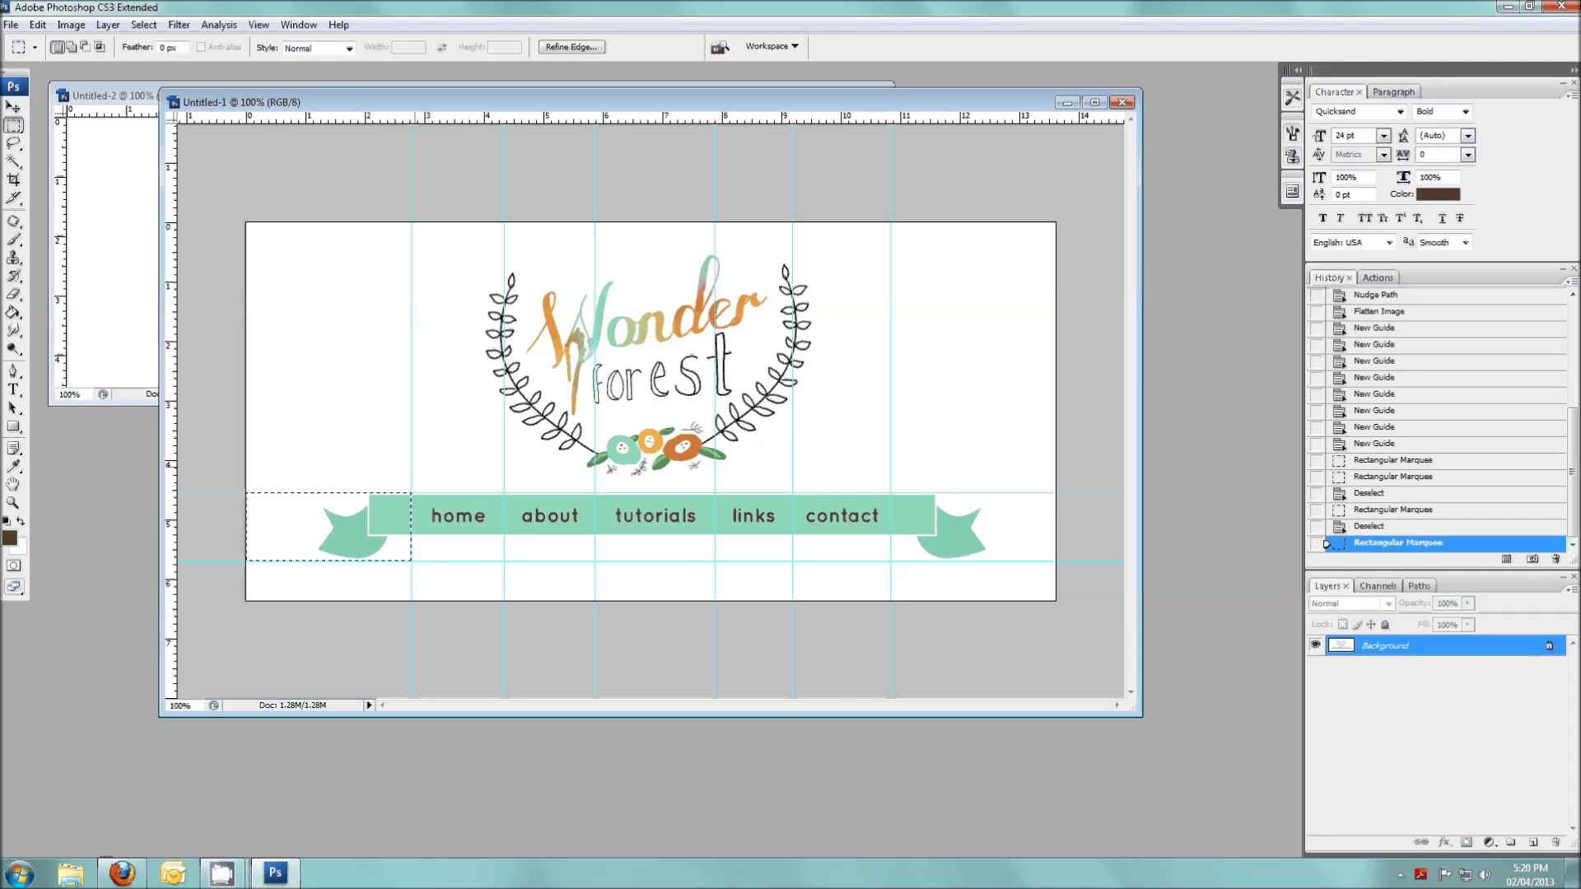
{"action": "key", "text": "ctrl+n"}
{"action": "key", "text": "Return"}
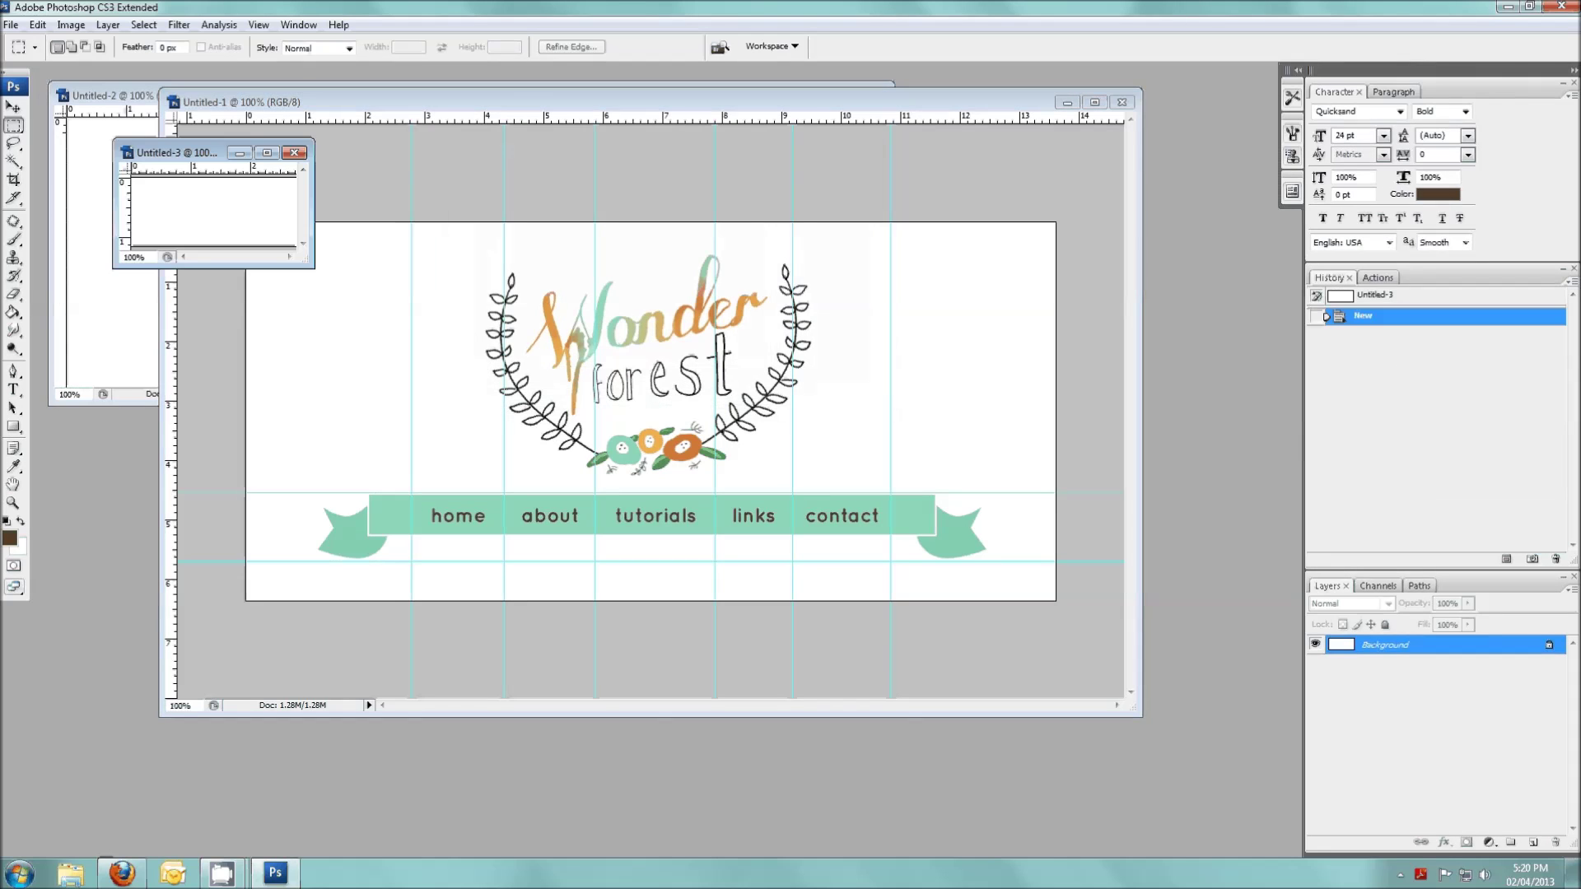
{"action": "key", "text": "ctrl+v"}
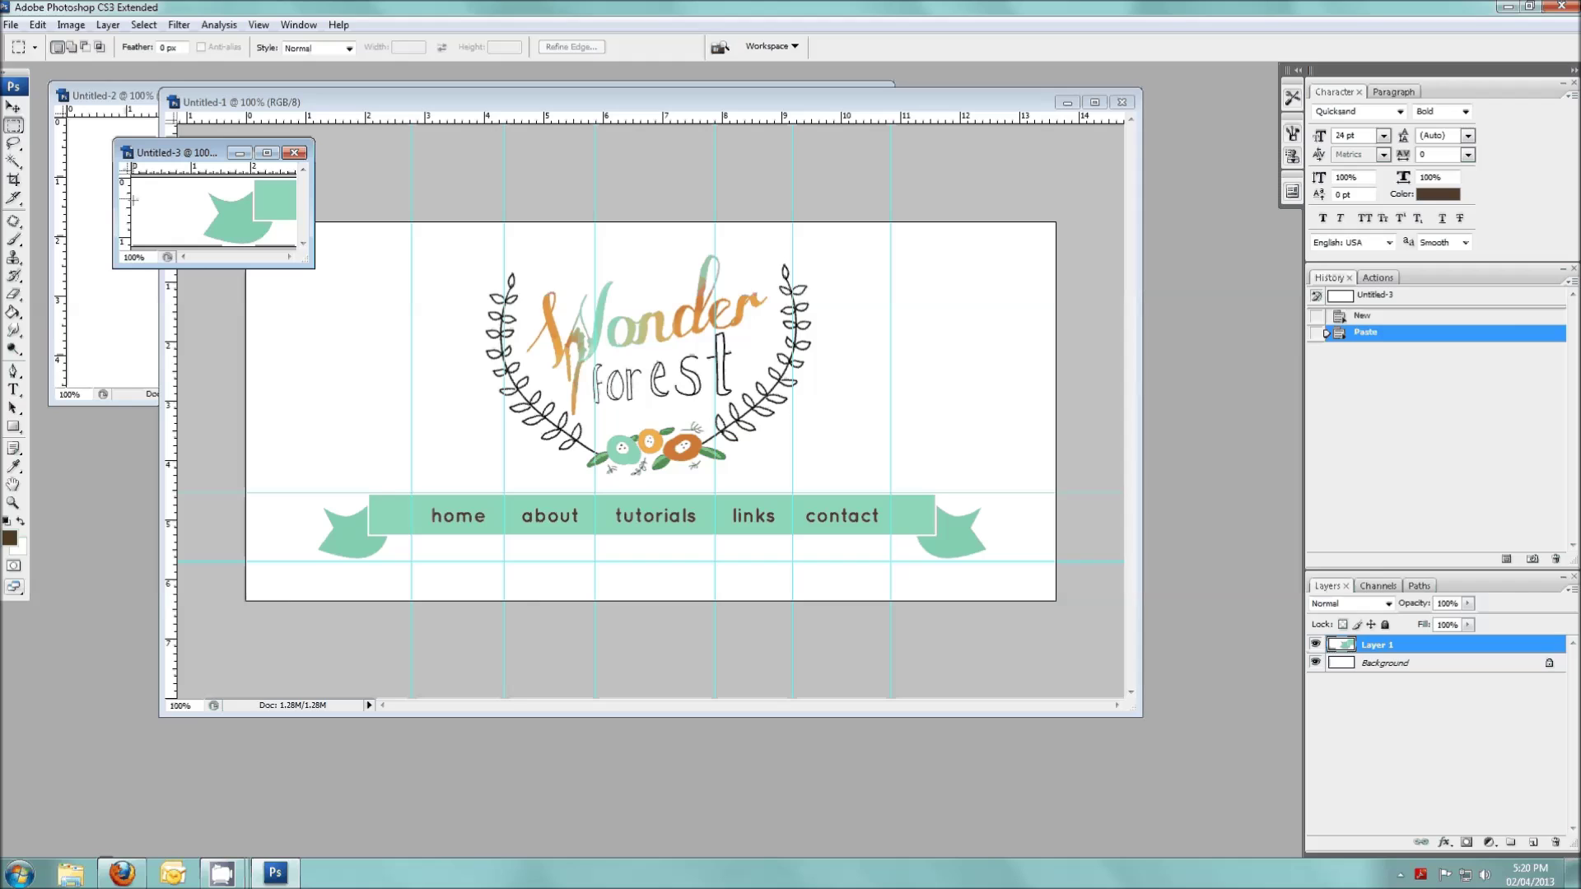
Copy the home button between the guides into its own new document
{"action": "left_click", "coordinate": [415, 494]}
{"action": "left_click_drag", "start_coordinate": [416, 494], "coordinate": [502, 562]}
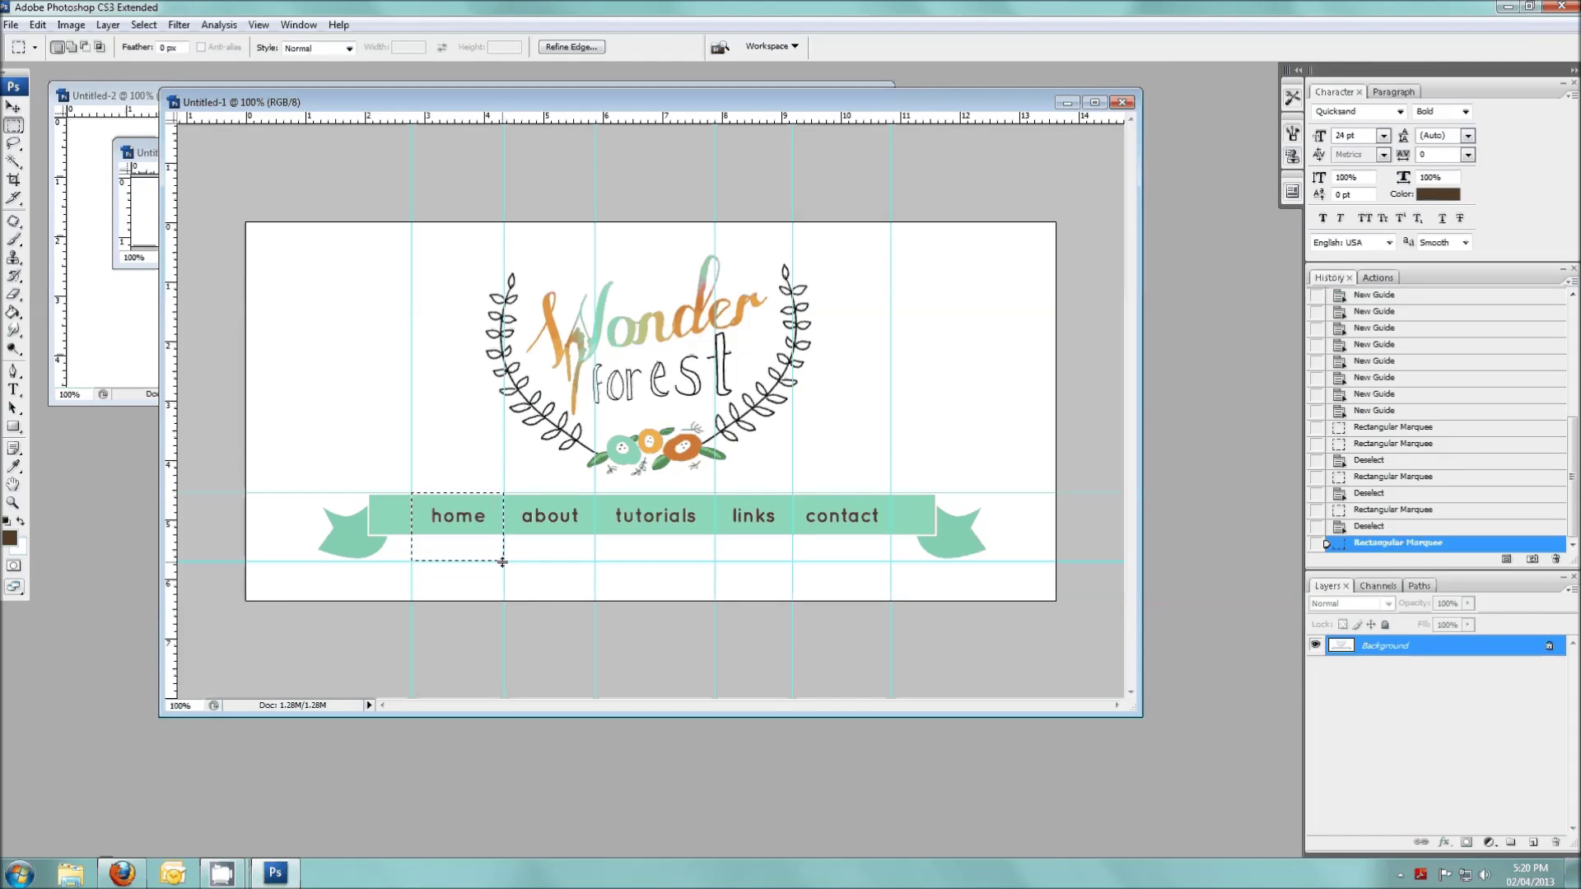
{"action": "key", "text": "ctrl+n"}
{"action": "key", "text": "Escape"}
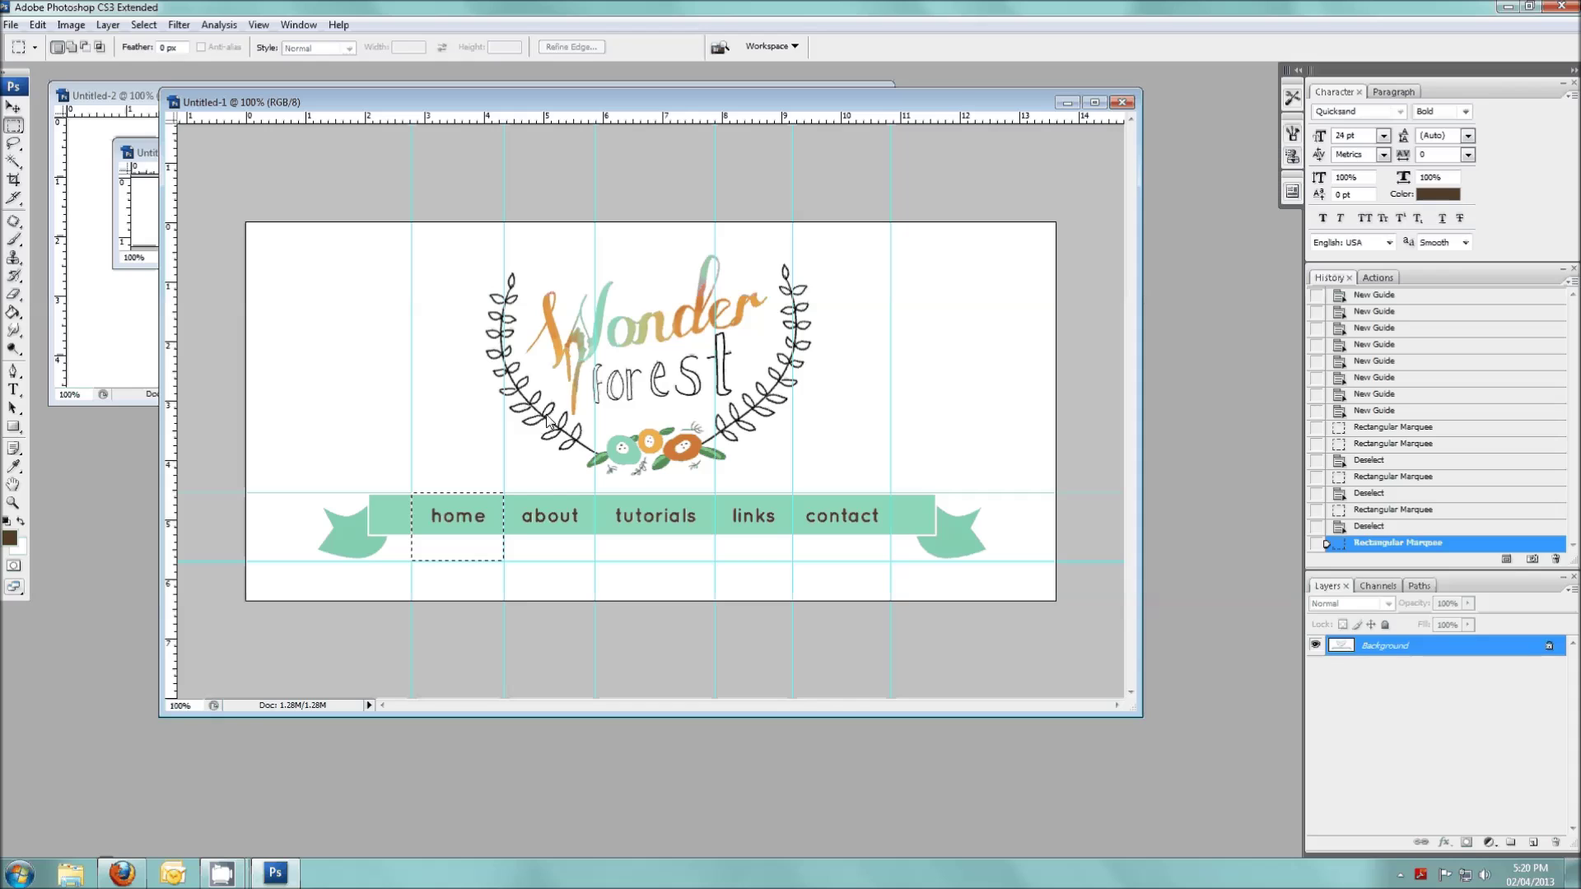
{"action": "key", "text": "ctrl+n"}
{"action": "key", "text": "Return"}
{"action": "key", "text": "ctrl+v"}
Copy the about button into its own new document
{"action": "left_click", "coordinate": [504, 489]}
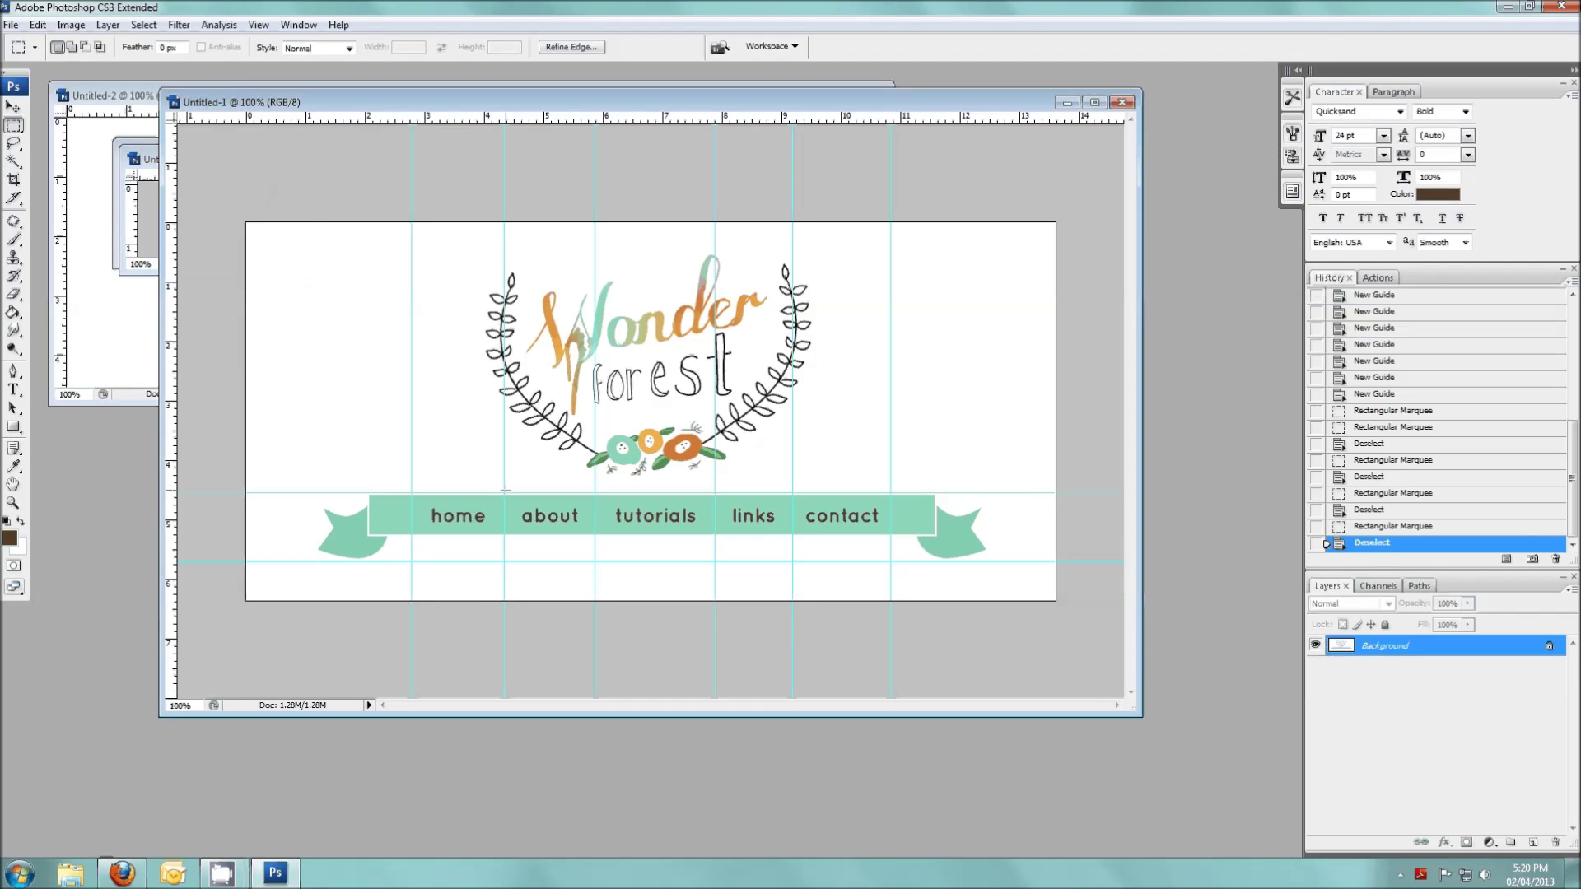
{"action": "left_click_drag", "start_coordinate": [505, 489], "coordinate": [592, 565]}
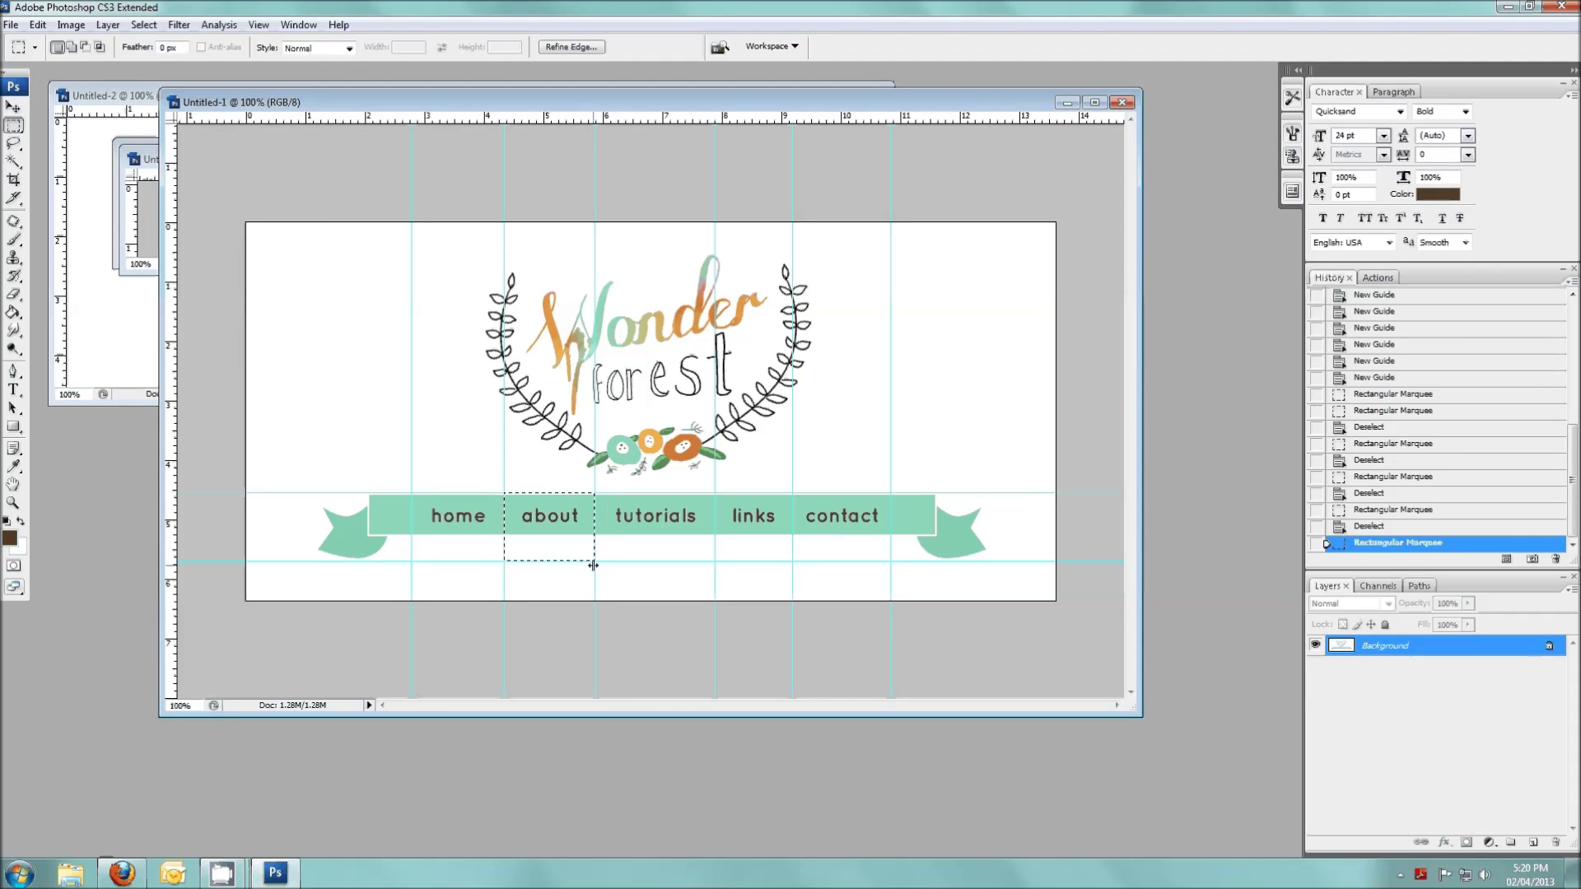
{"action": "key", "text": "ctrl+n"}
{"action": "key", "text": "Escape"}
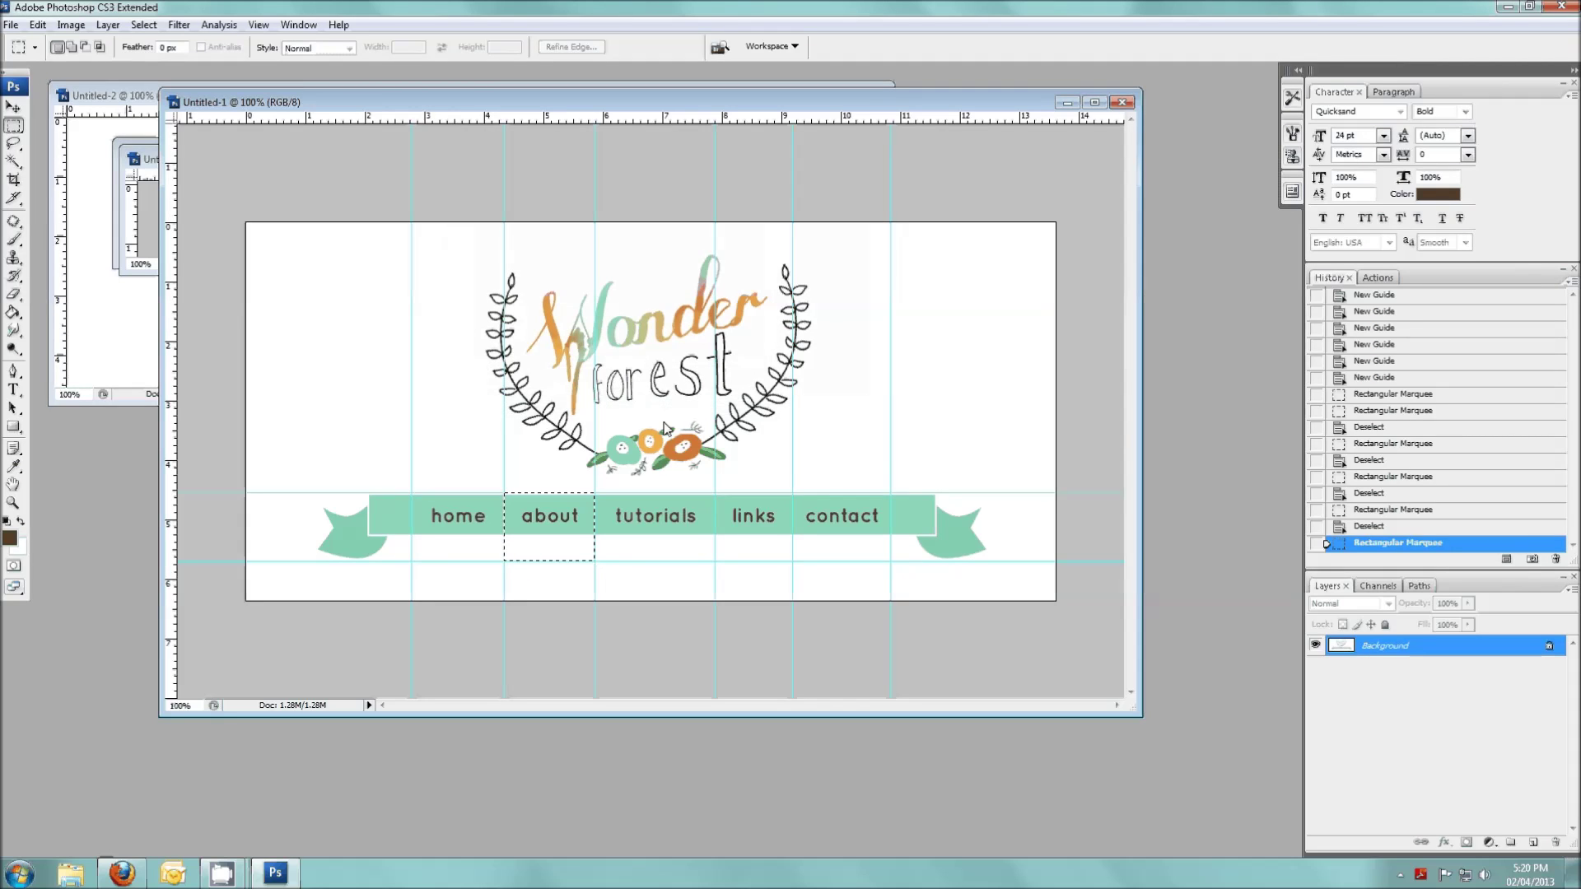
{"action": "key", "text": "ctrl+n"}
{"action": "key", "text": "Return"}
{"action": "key", "text": "ctrl+v"}
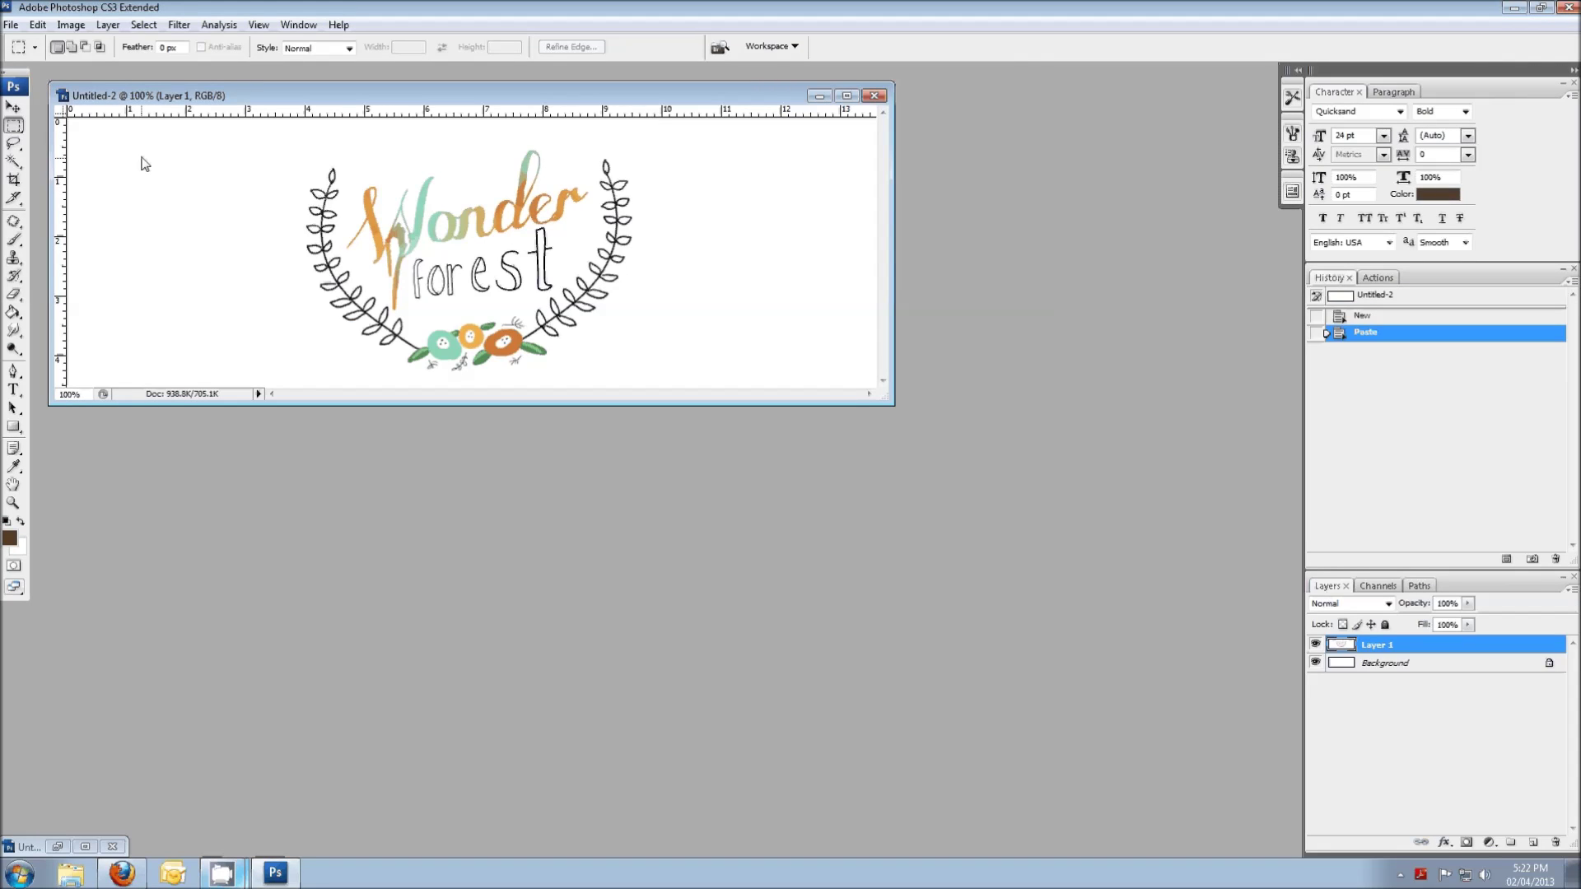
Save the logo for web as JPEG header.jpg, then close its document without saving
{"action": "left_click", "coordinate": [13, 25]}
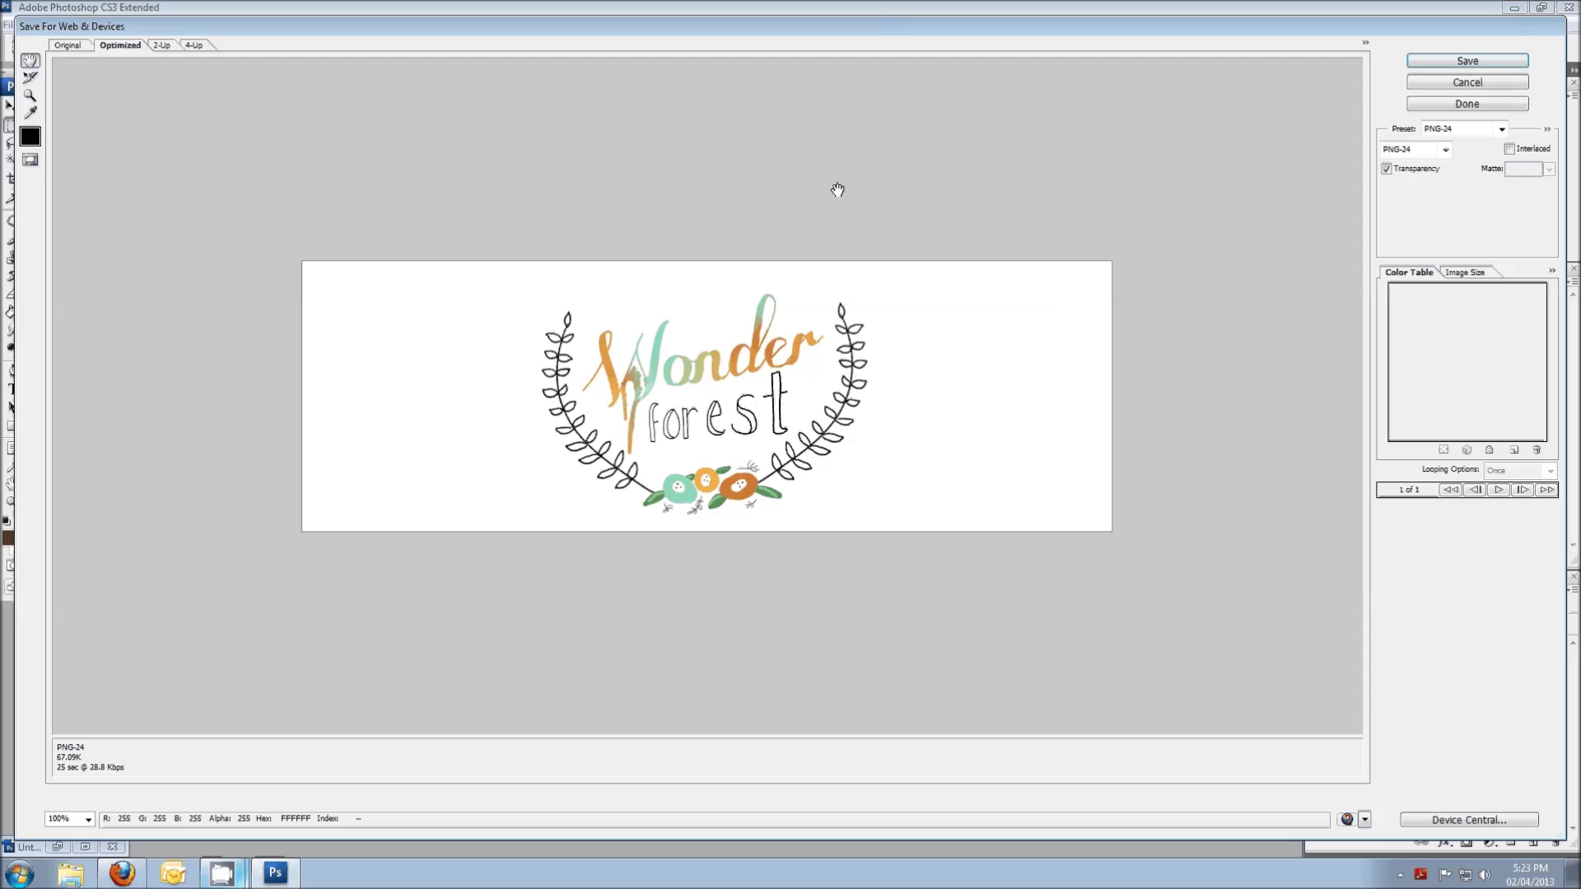
{"action": "left_click", "coordinate": [1446, 150]}
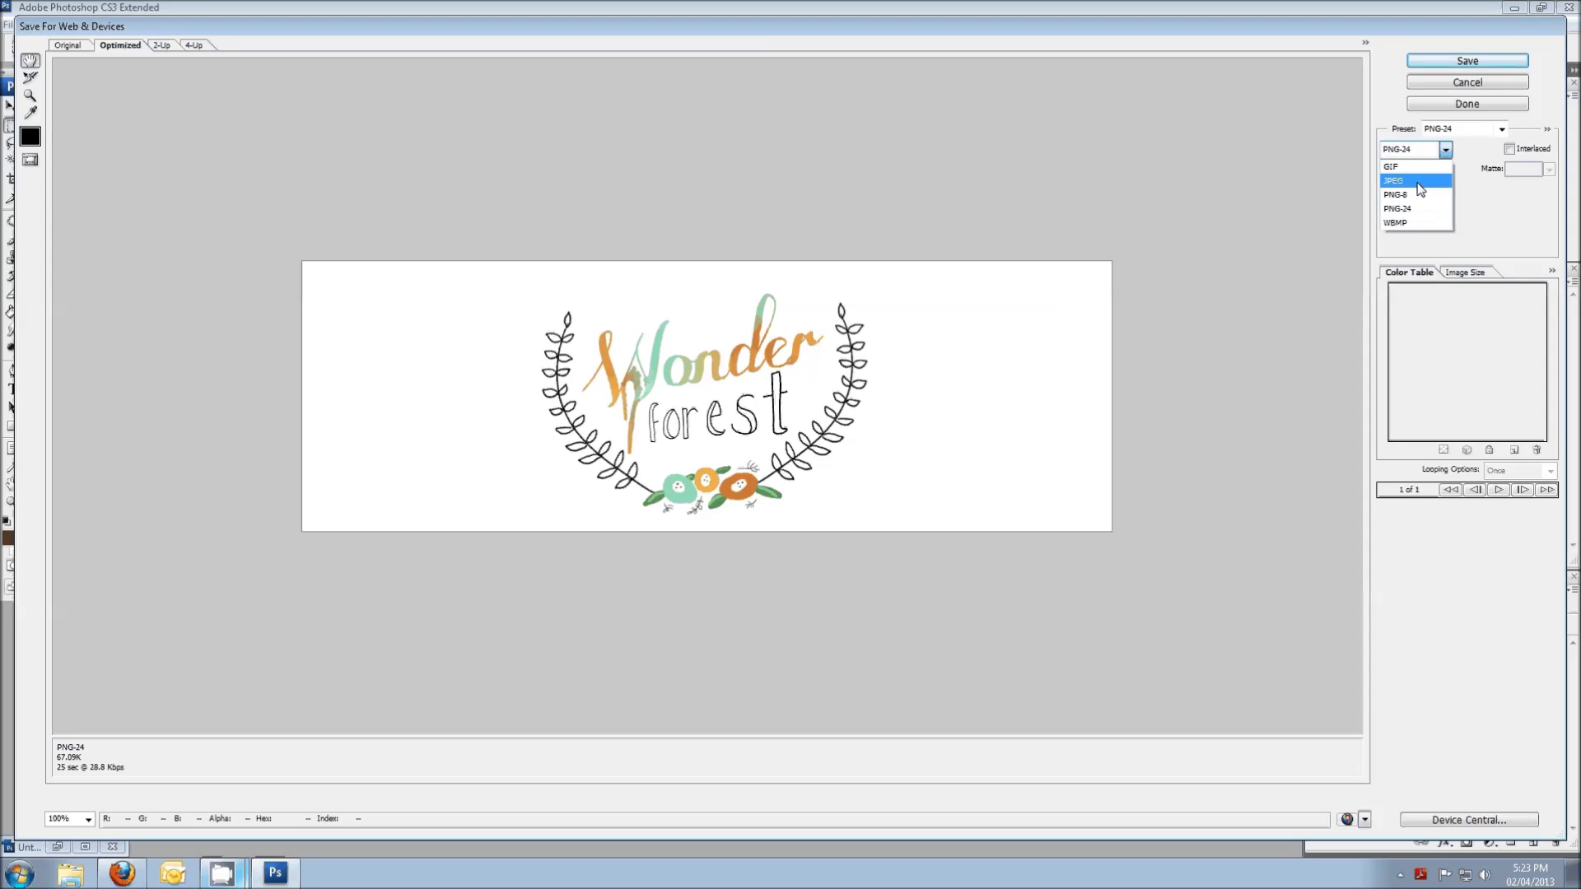
{"action": "left_click", "coordinate": [1405, 182]}
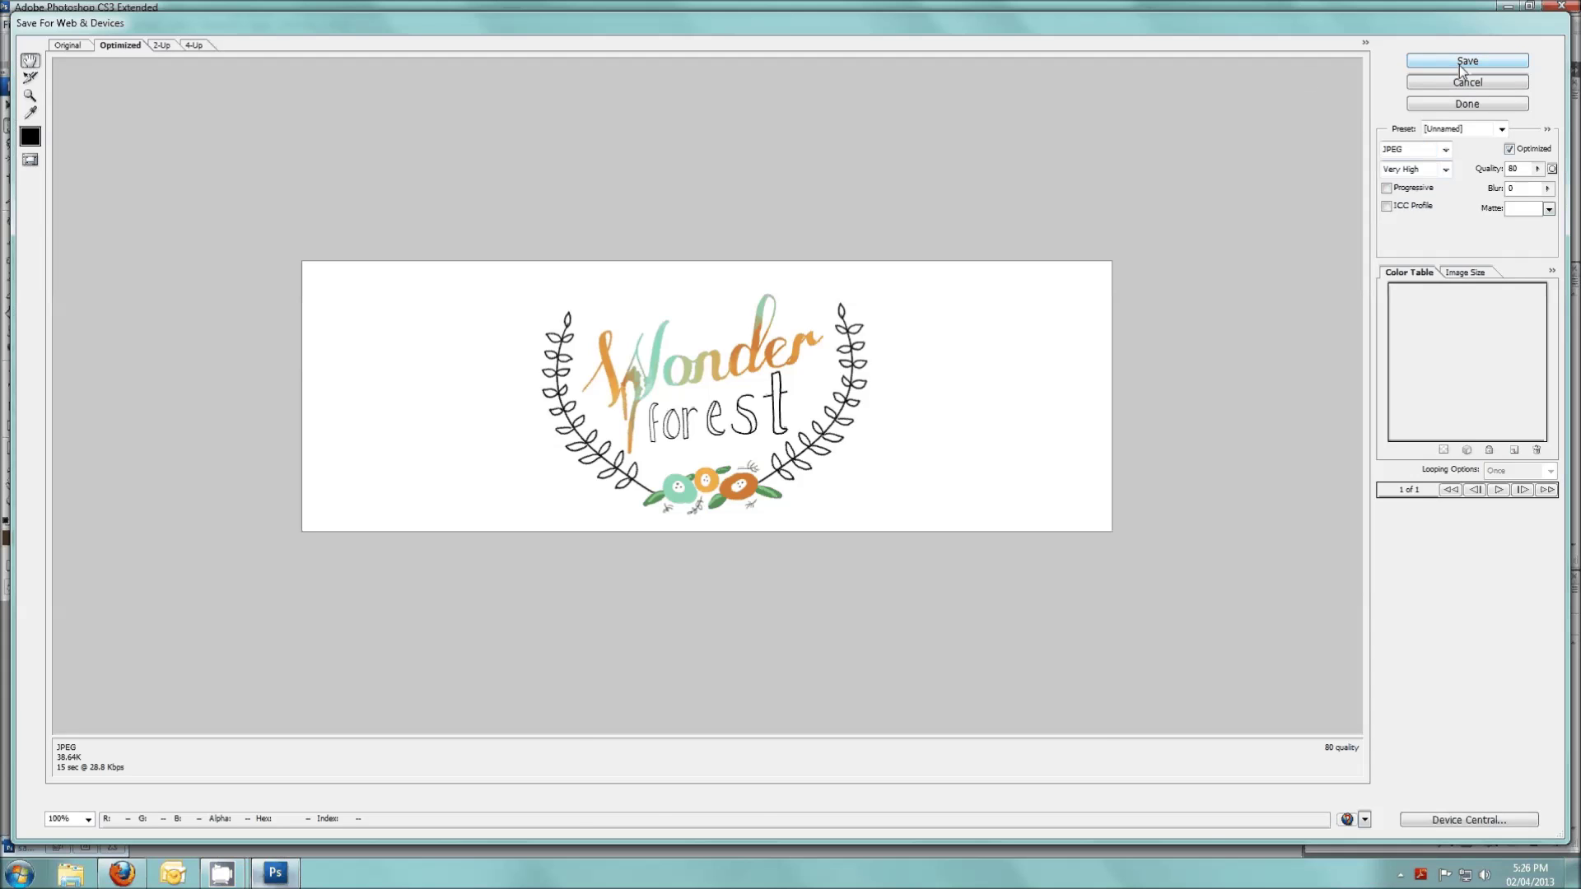
{"action": "left_click", "coordinate": [1462, 65]}
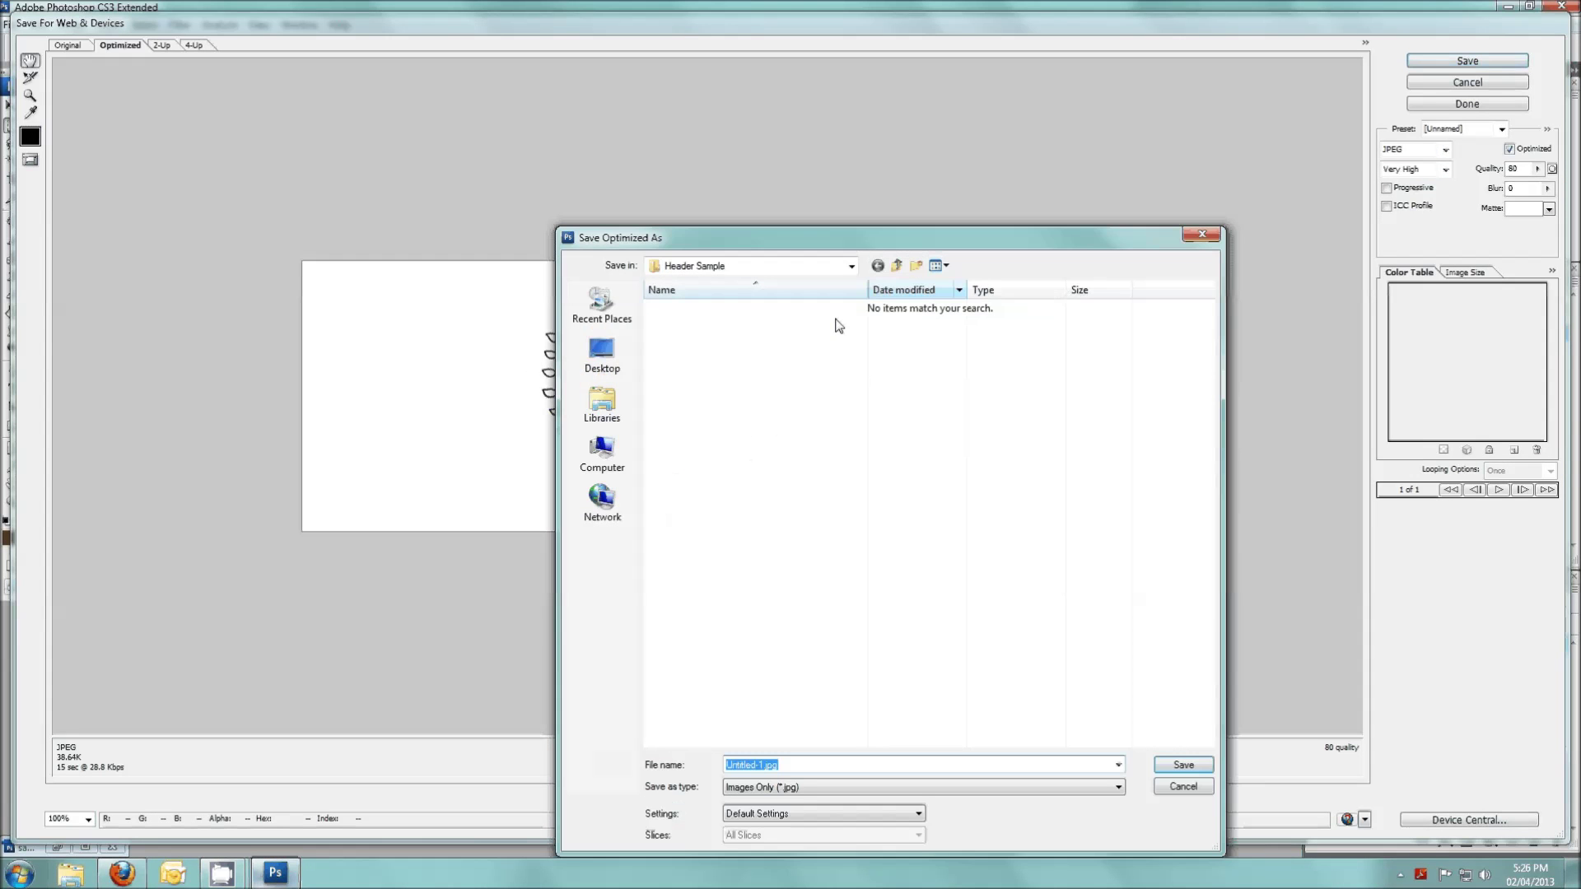
{"action": "left_click_drag", "start_coordinate": [827, 232], "coordinate": [827, 224]}
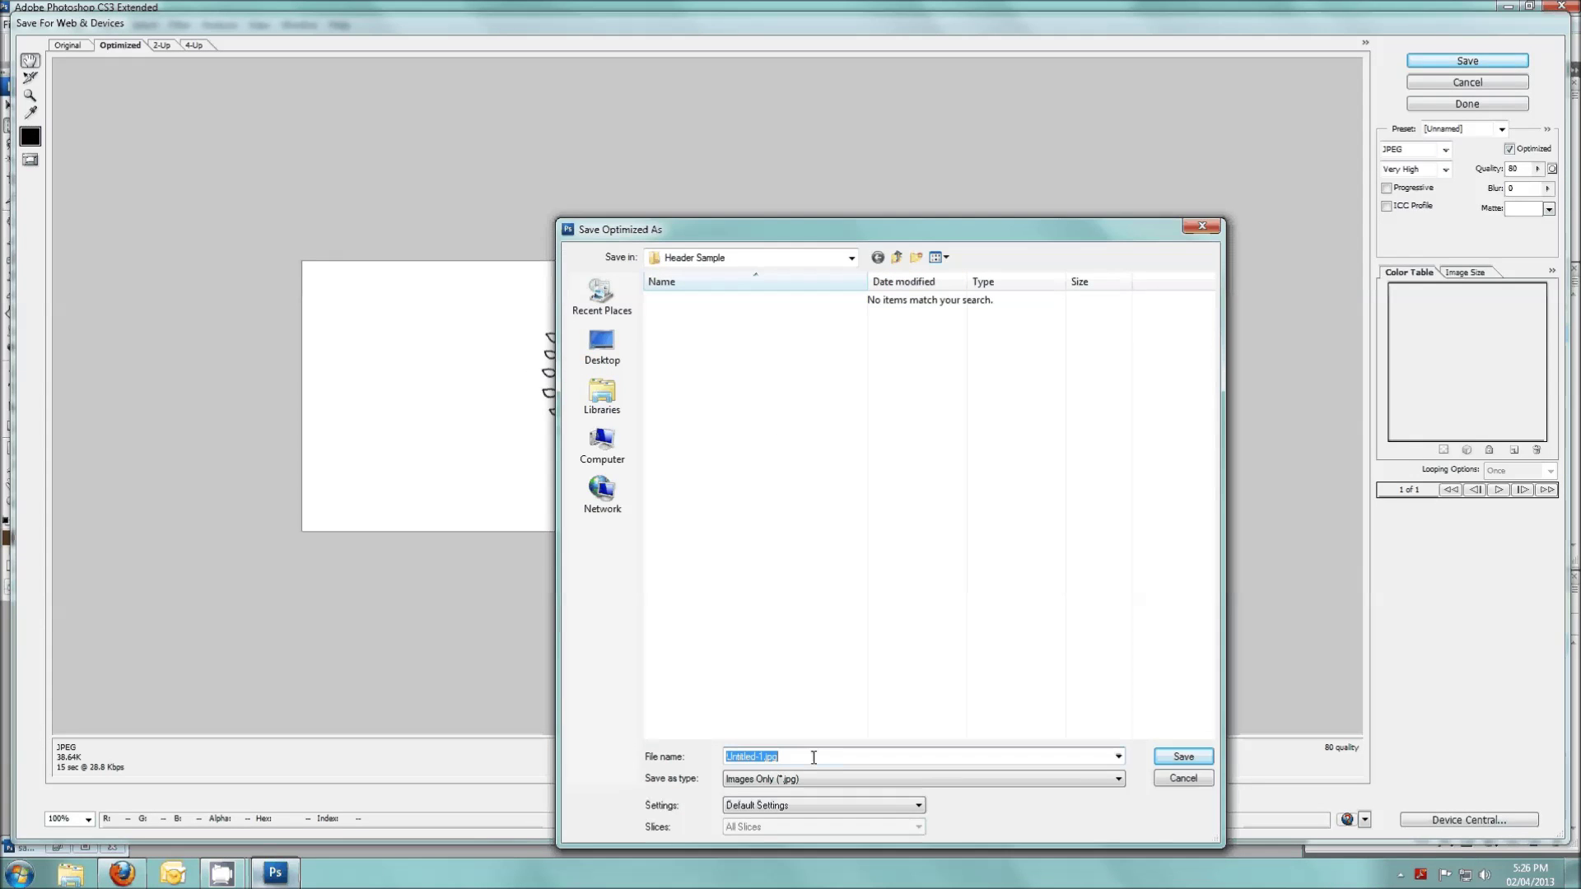
{"action": "left_click", "coordinate": [814, 754]}
{"action": "left_click_drag", "start_coordinate": [813, 754], "coordinate": [660, 747]}
{"action": "type", "text": "header"}
{"action": "key", "text": "Return"}
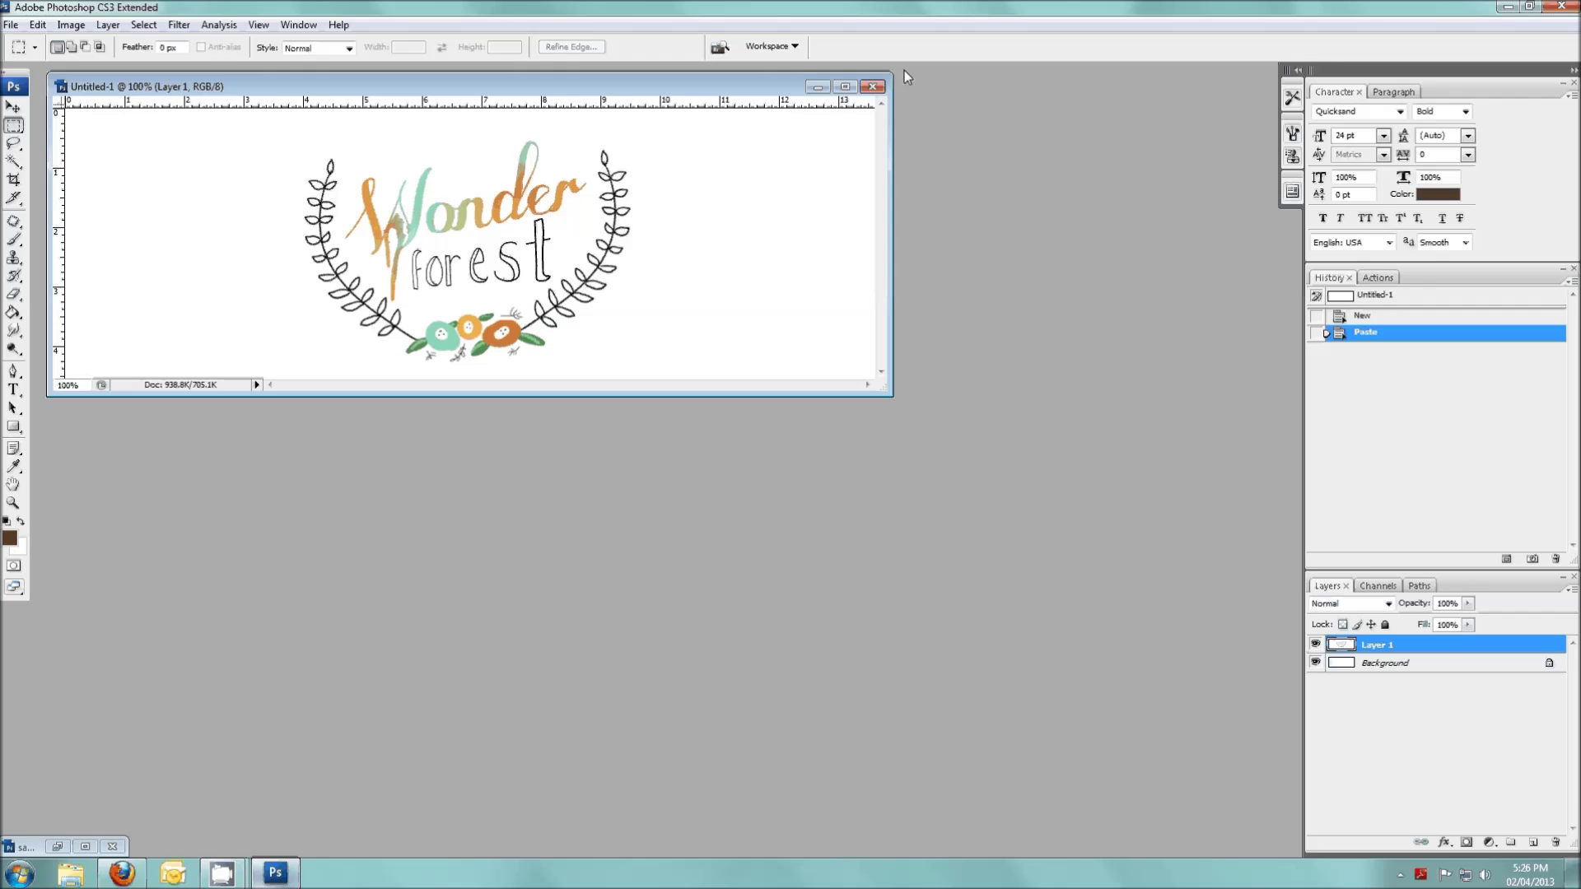
{"action": "left_click", "coordinate": [872, 86]}
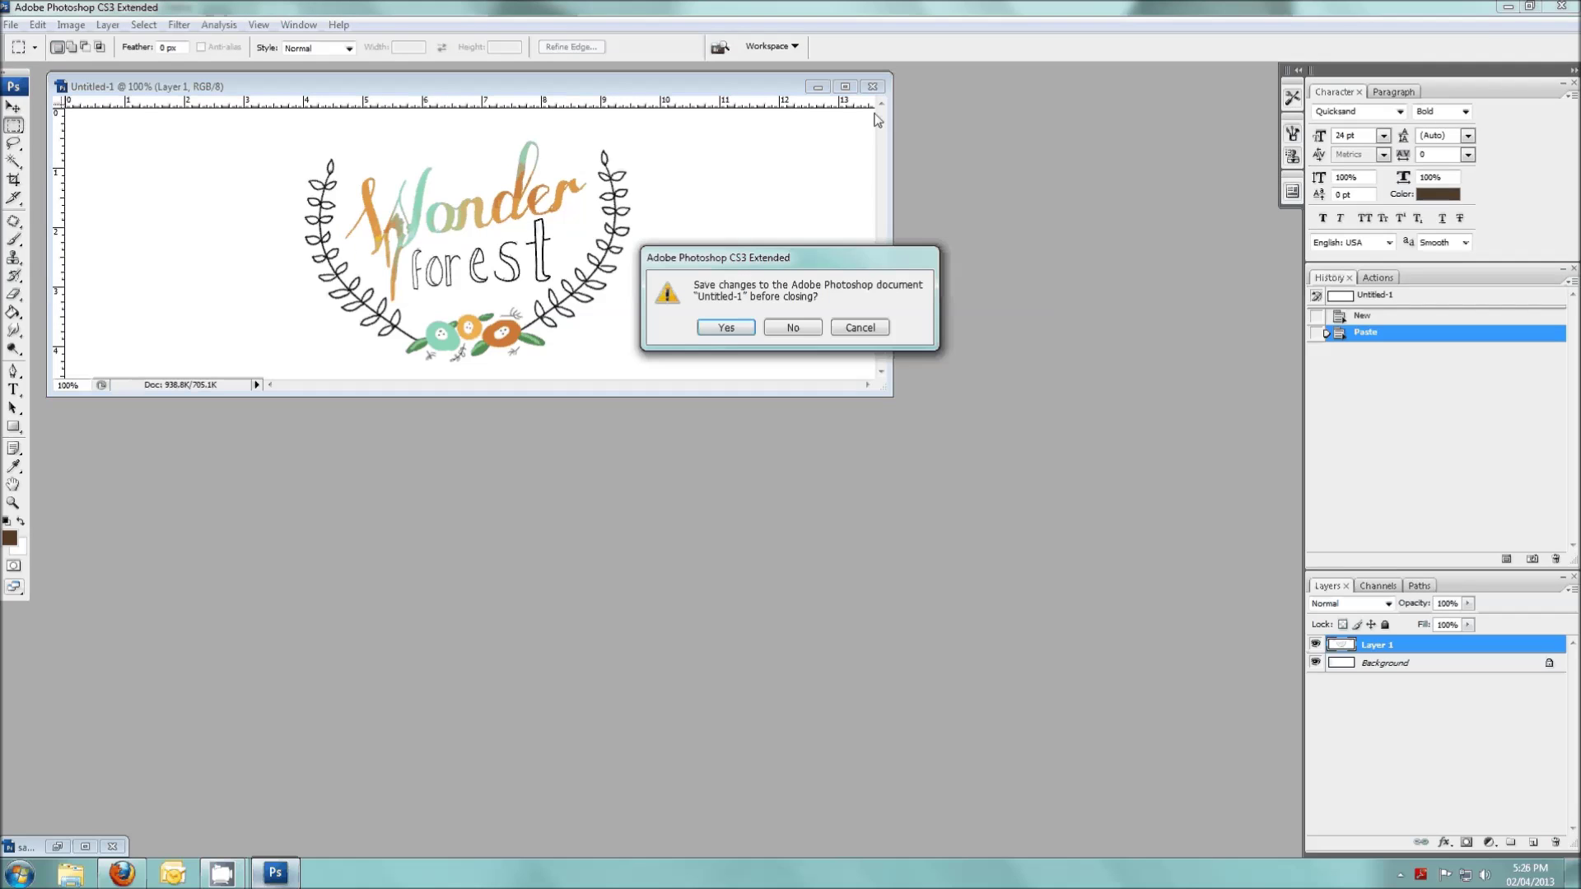
{"action": "left_click", "coordinate": [807, 327]}
Save the ribbon piece for web as 1-1.jpg, then close it without saving
{"action": "left_click", "coordinate": [135, 89]}
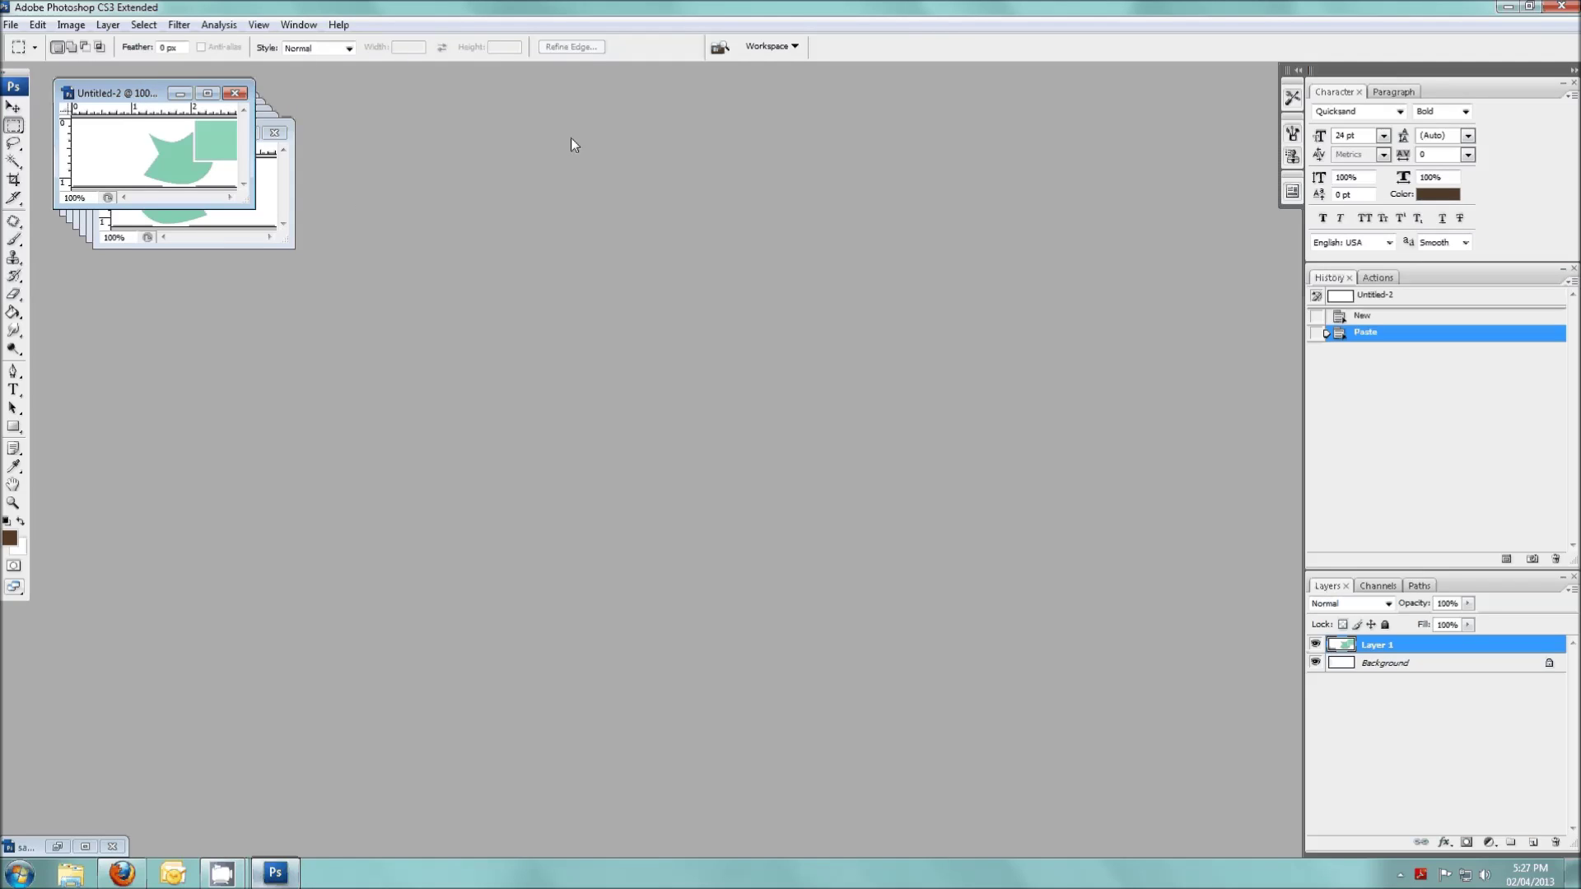
{"action": "key", "text": "ctrl+alt+shift+s"}
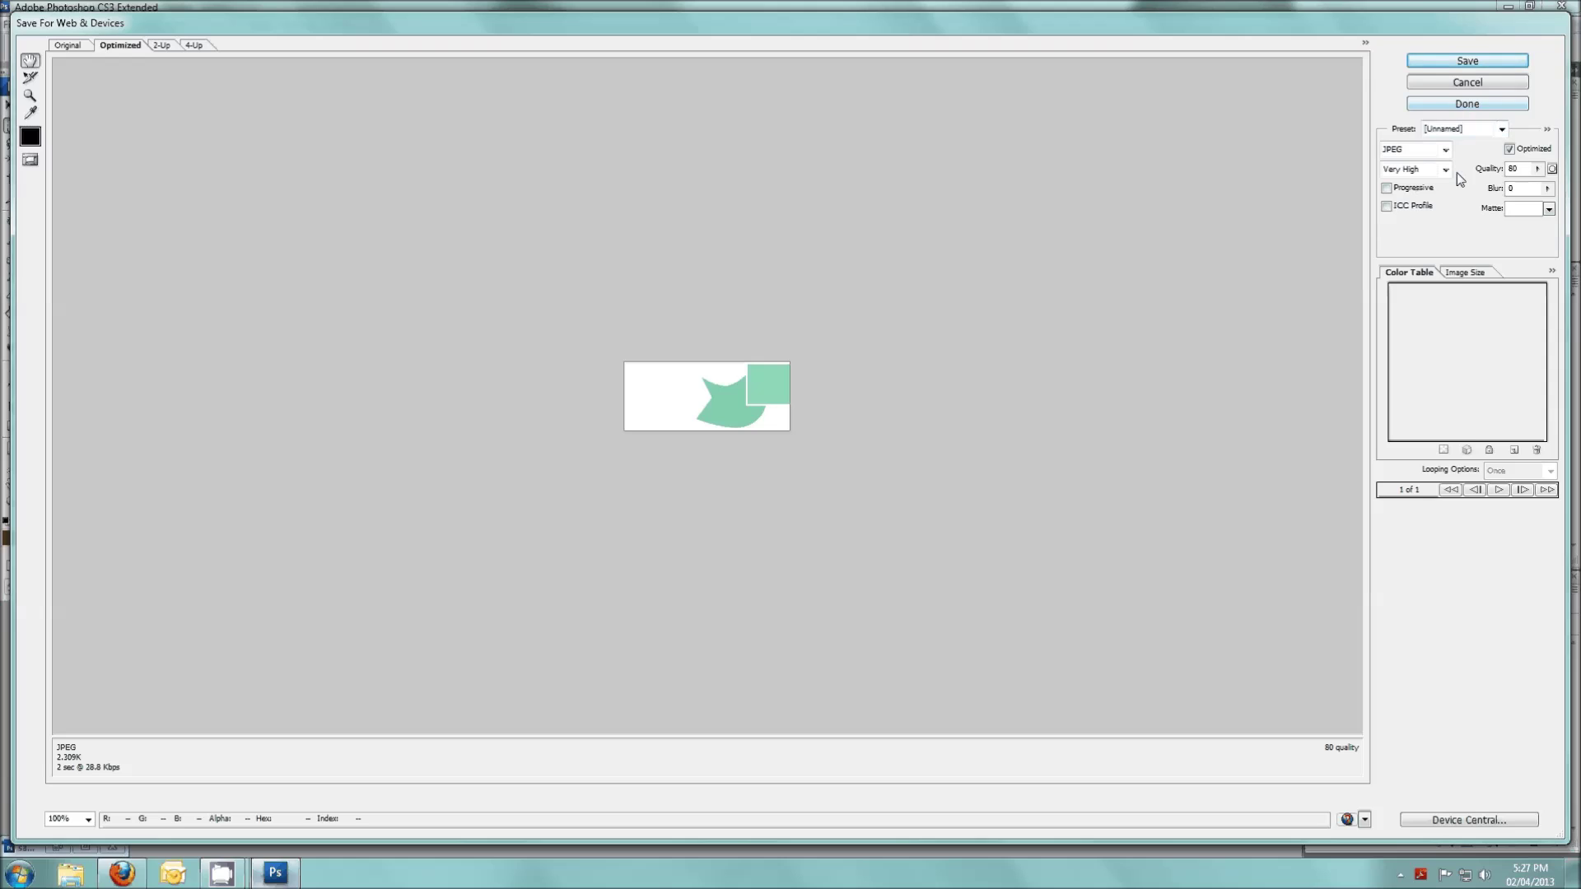
{"action": "left_click", "coordinate": [1467, 61]}
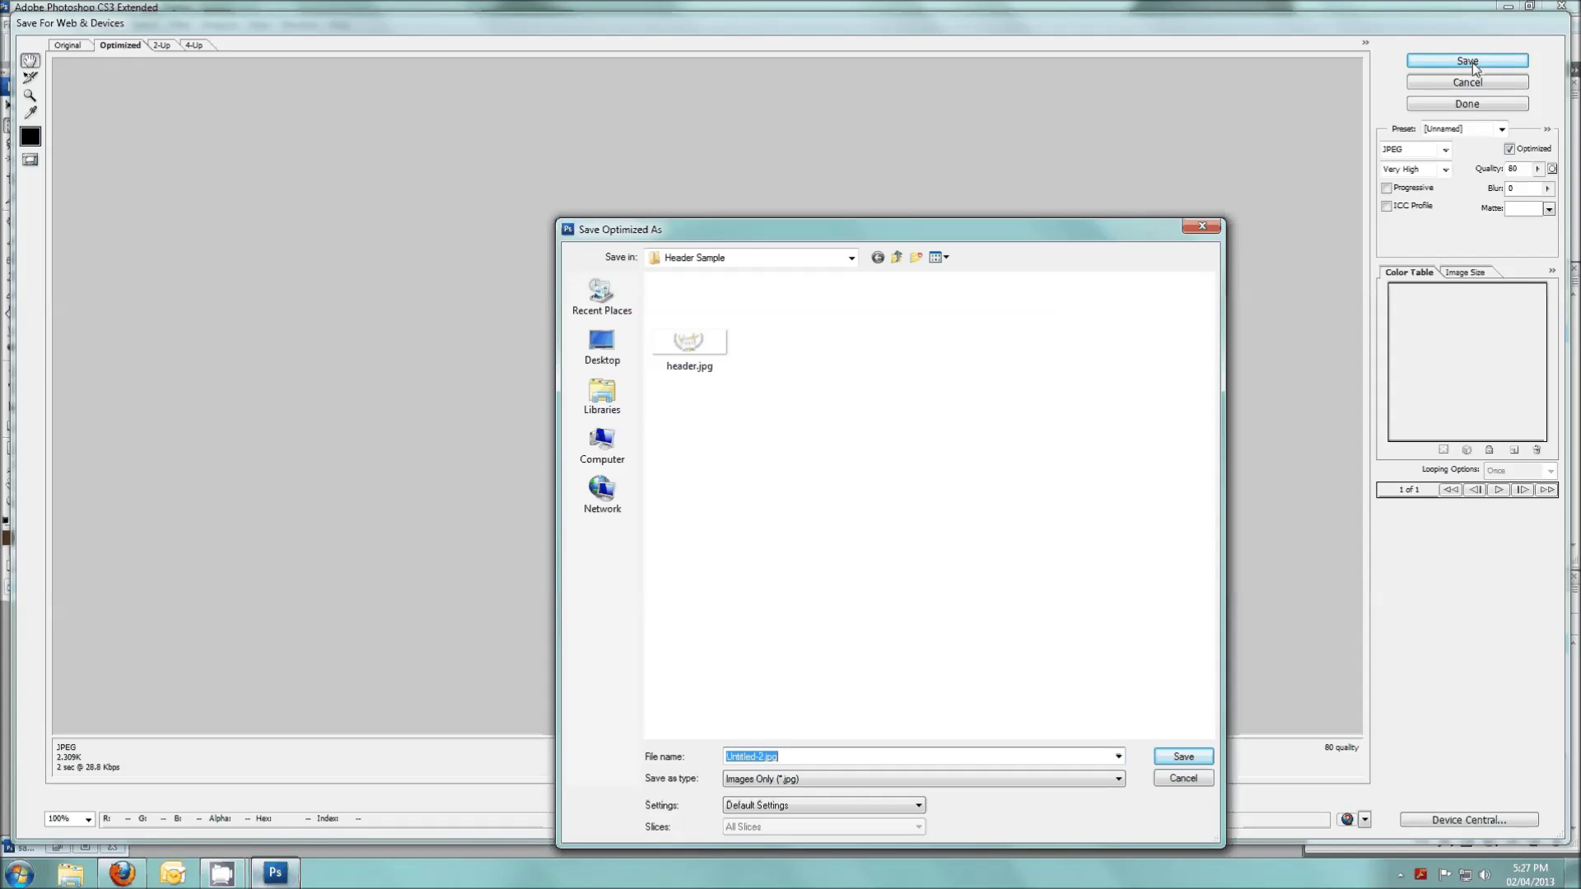
{"action": "left_click_drag", "start_coordinate": [958, 233], "coordinate": [1209, 177]}
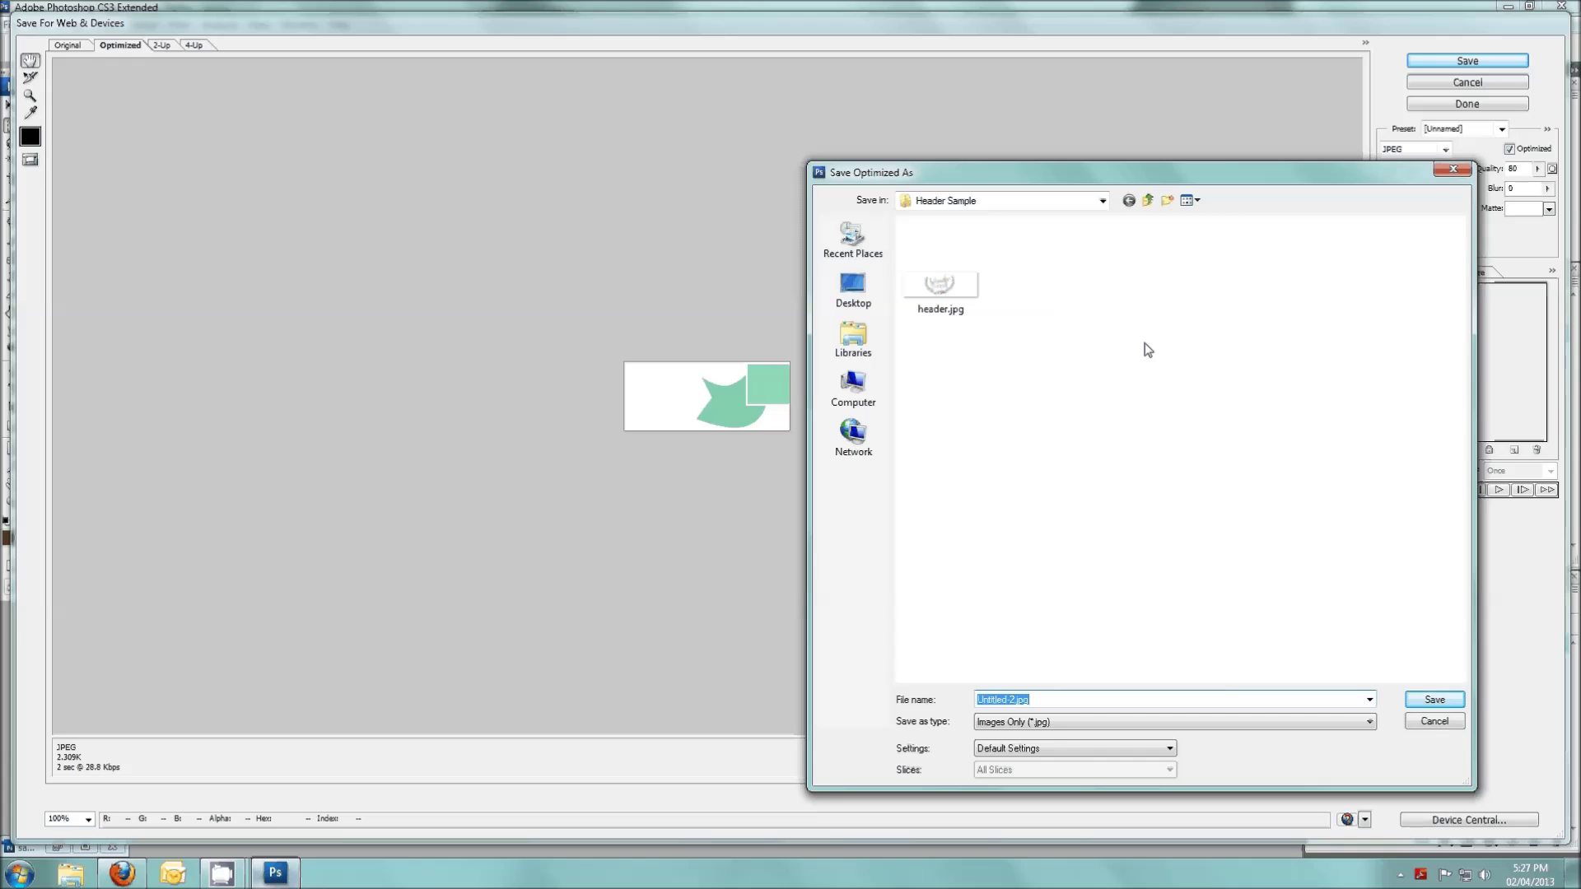
{"action": "type", "text": "1-1"}
{"action": "left_click", "coordinate": [1447, 701]}
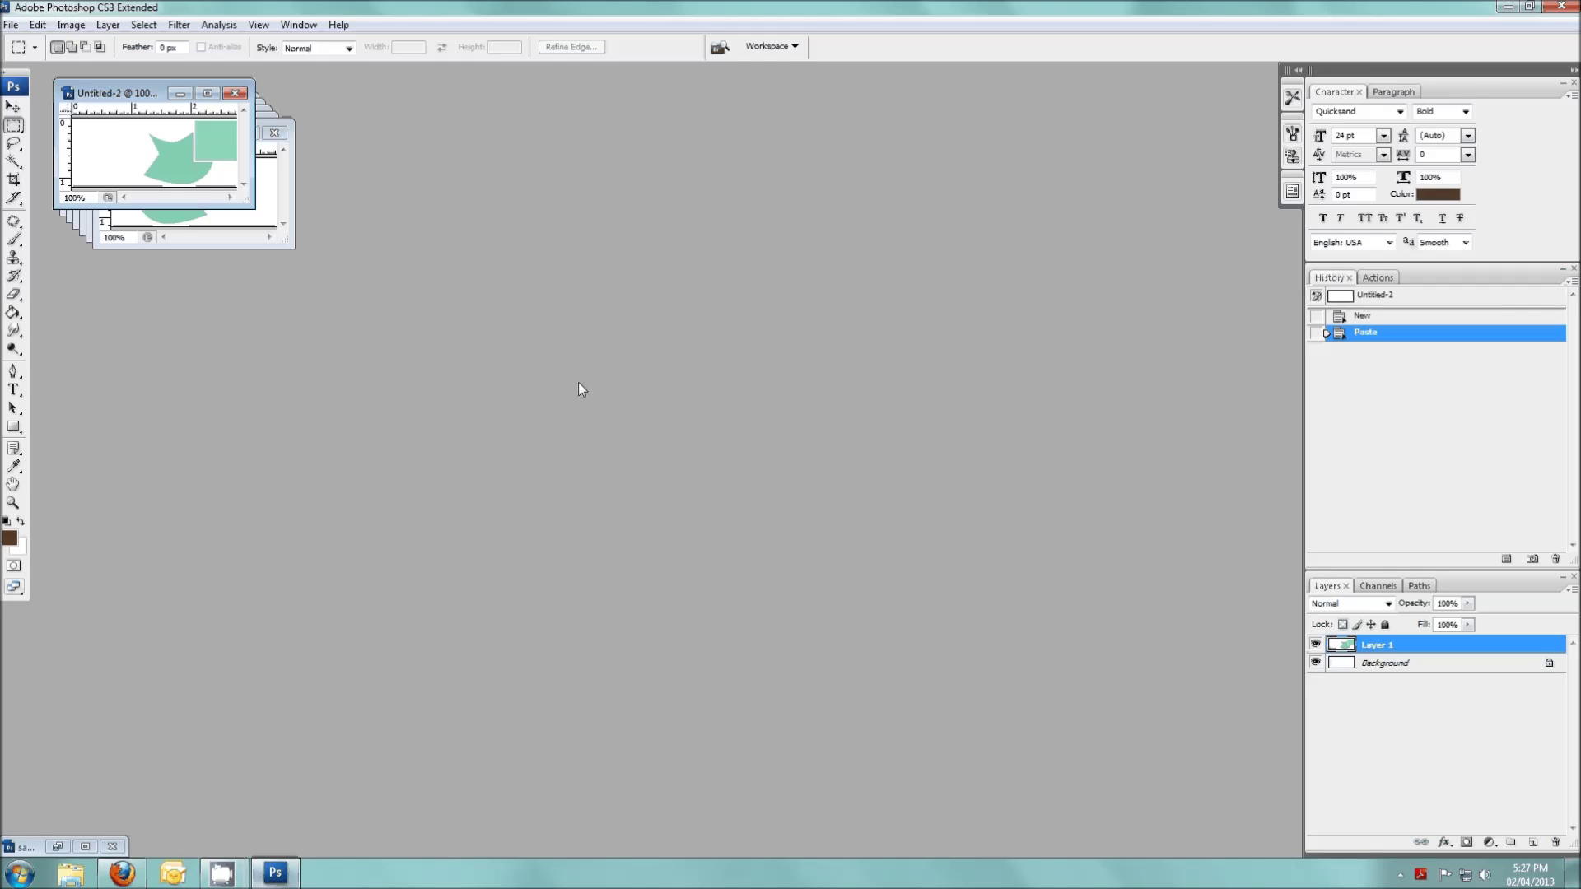
{"action": "left_click", "coordinate": [238, 93]}
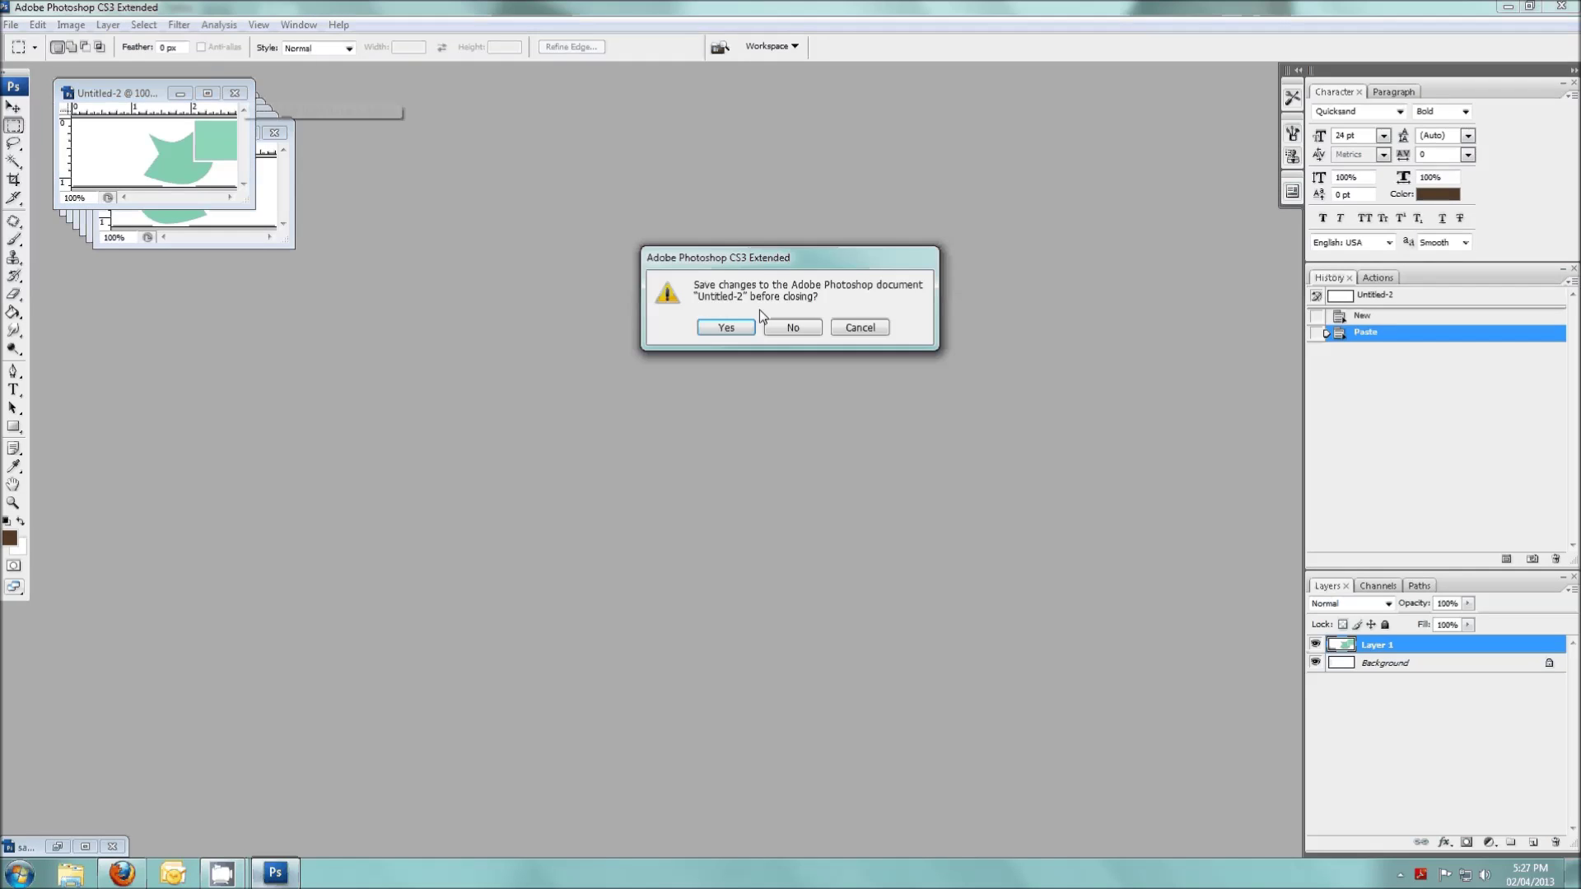
{"action": "left_click", "coordinate": [792, 328]}
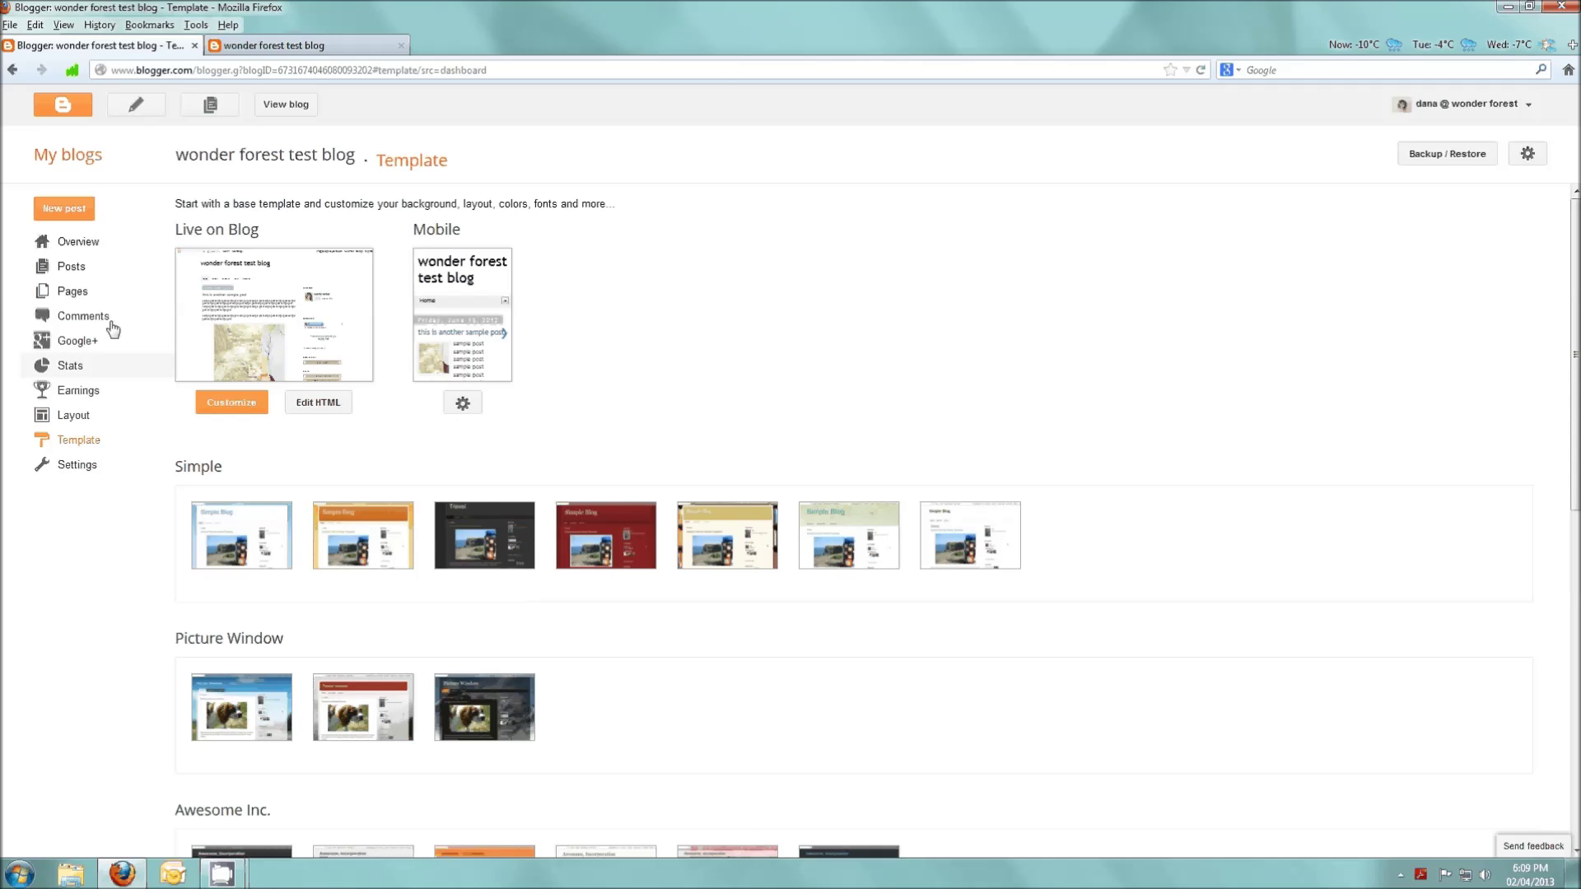
Start a new blog post from the Template page
{"action": "left_click", "coordinate": [63, 213]}
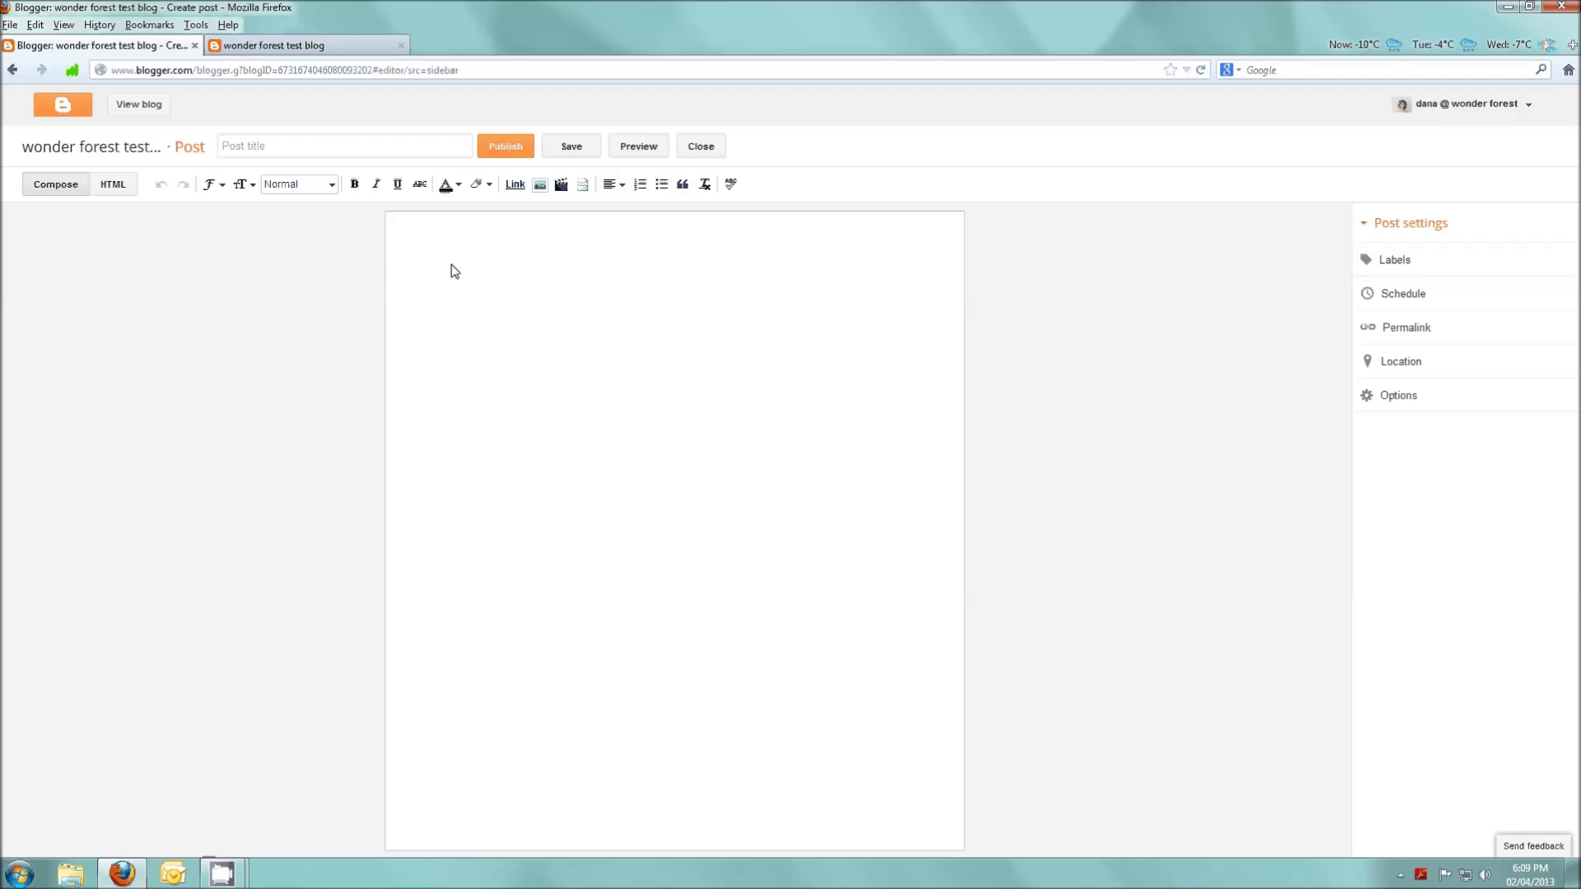
Upload every image in the Header Sample folder through the Insert image dialog
{"action": "left_click", "coordinate": [541, 185]}
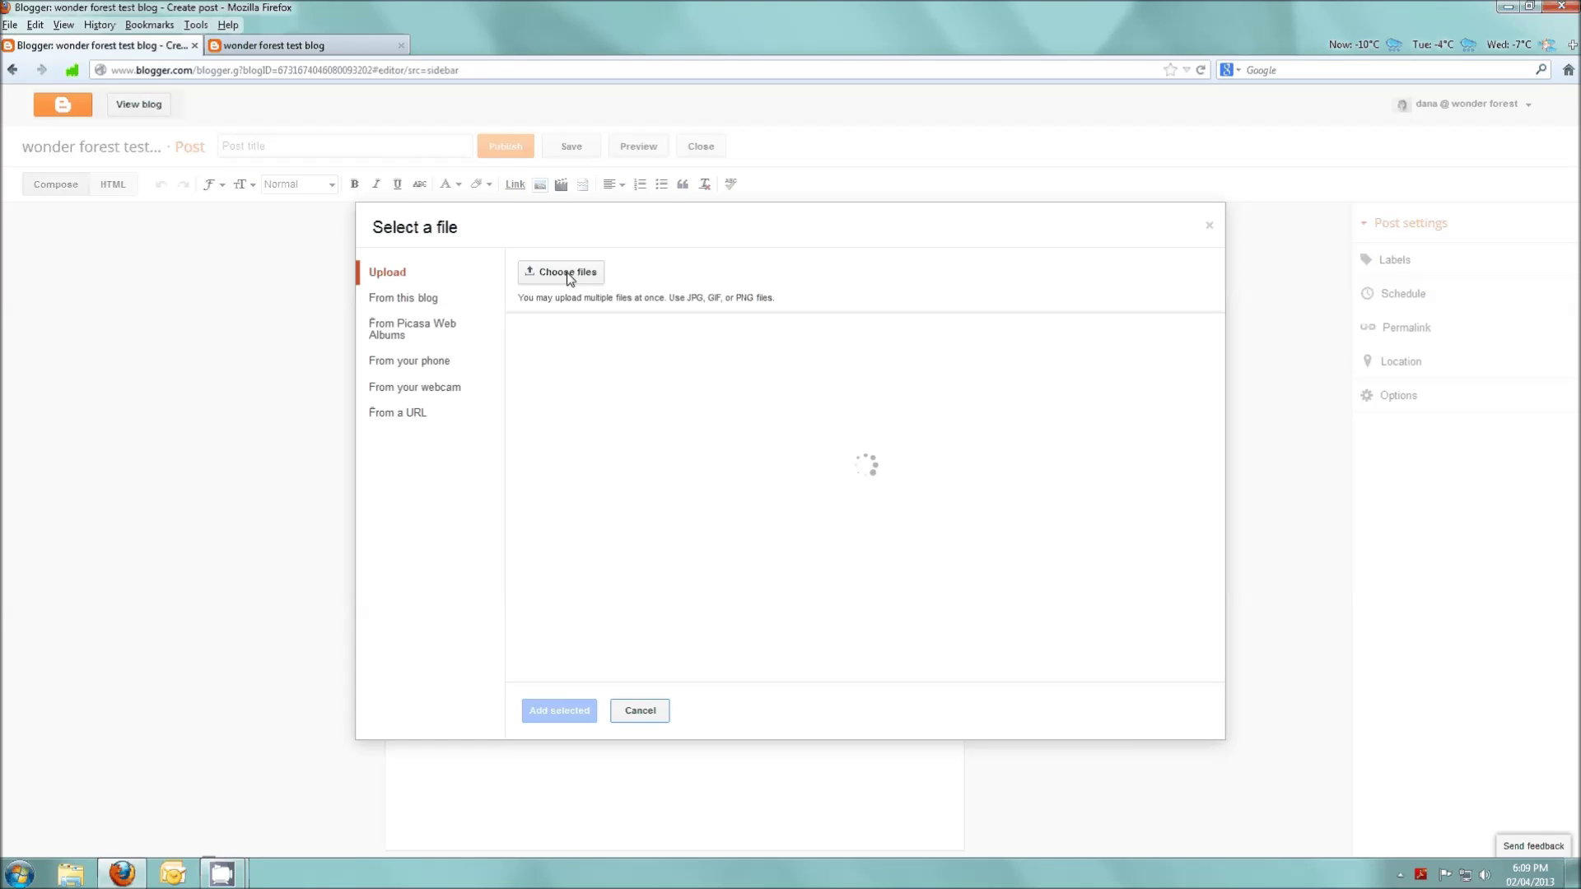
{"action": "left_click", "coordinate": [588, 277]}
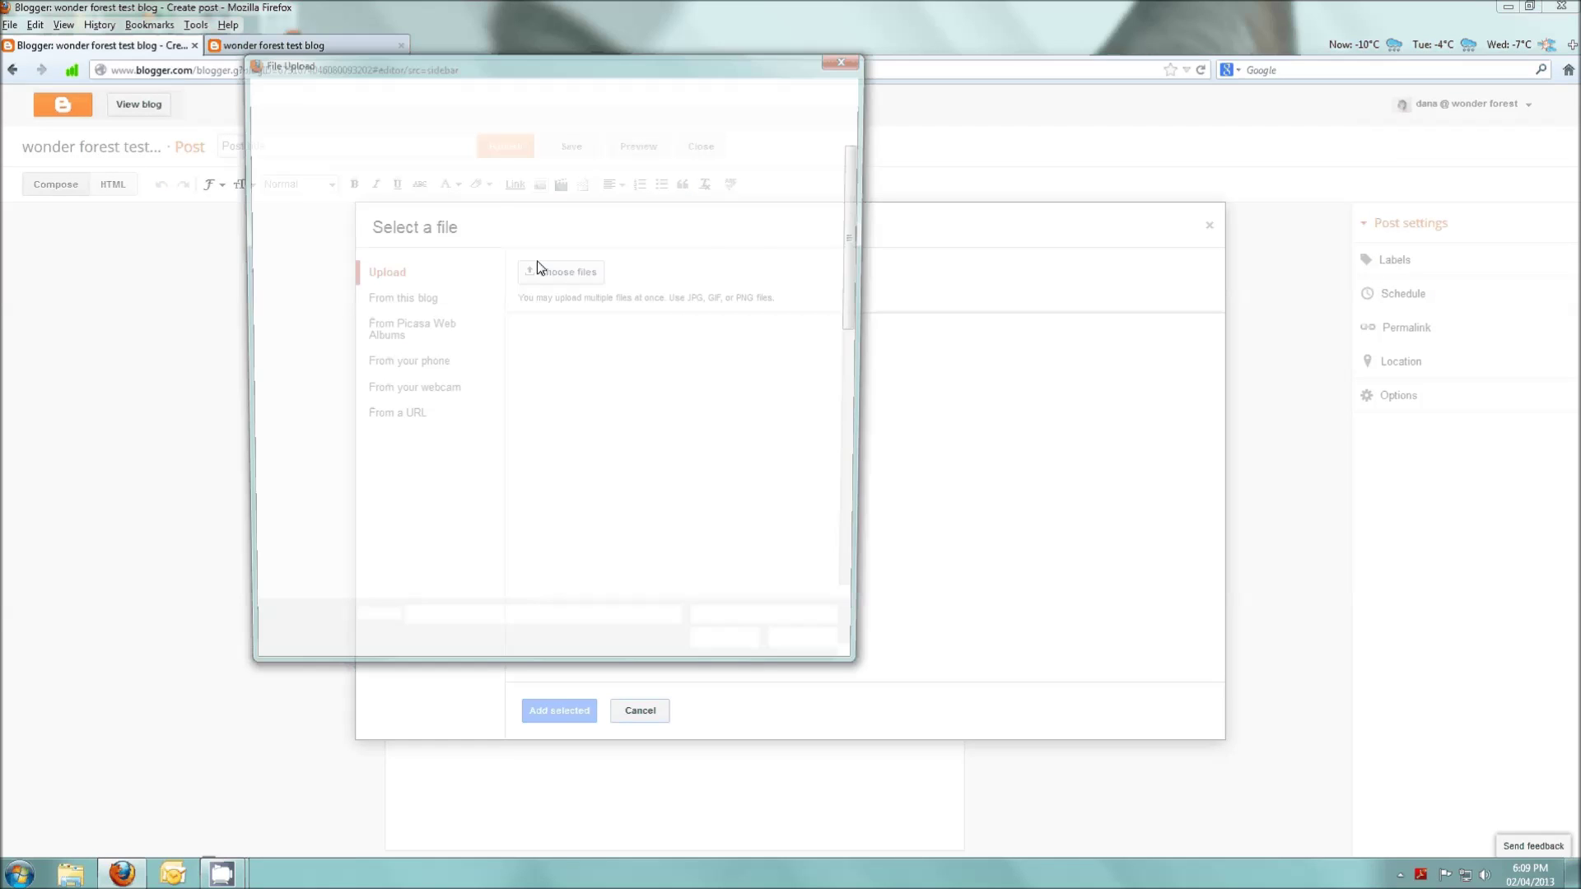
{"action": "mouse_move", "coordinate": [865, 263]}
{"action": "left_mouse_down"}
{"action": "mouse_move", "coordinate": [866, 298]}
{"action": "mouse_move", "coordinate": [868, 260]}
{"action": "left_mouse_up"}
{"action": "double_click", "coordinate": [502, 506]}
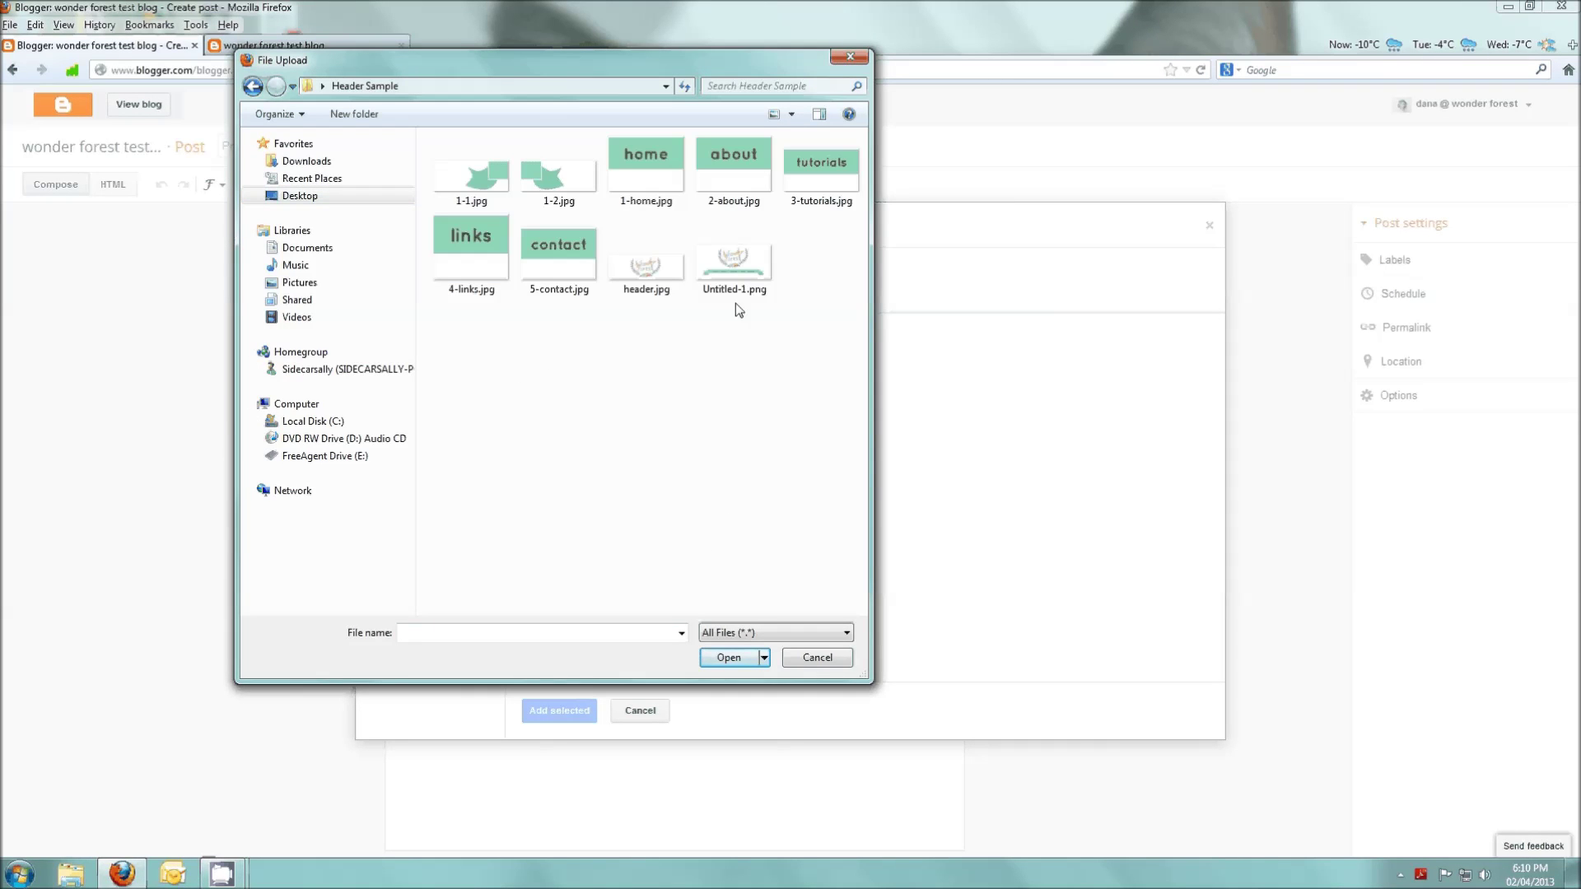
{"action": "key", "text": "ctrl+a"}
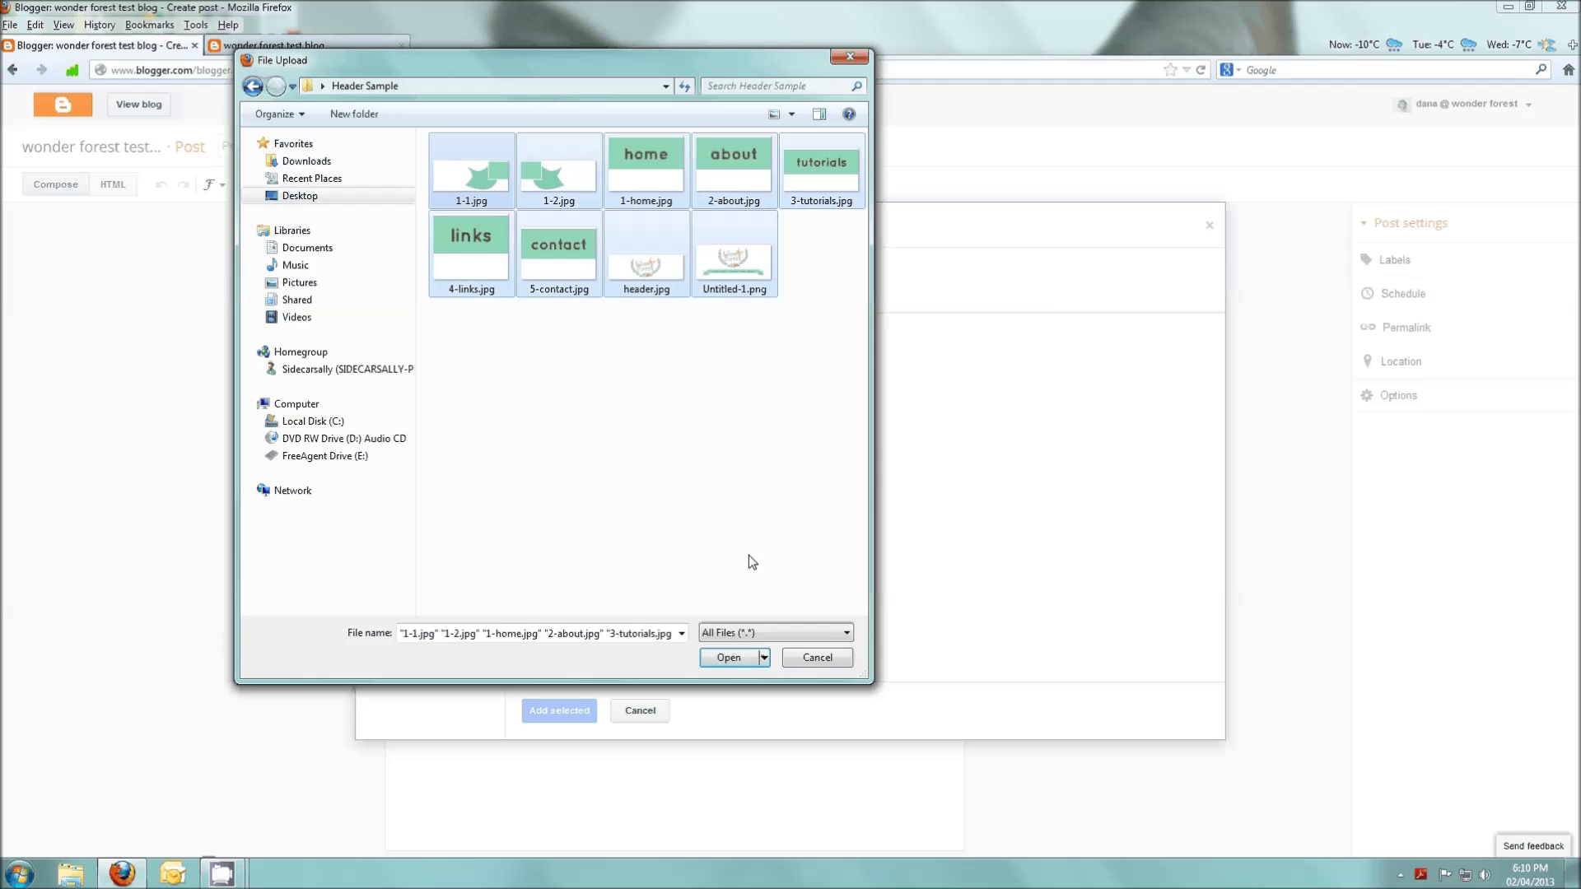
{"action": "left_click", "coordinate": [733, 656]}
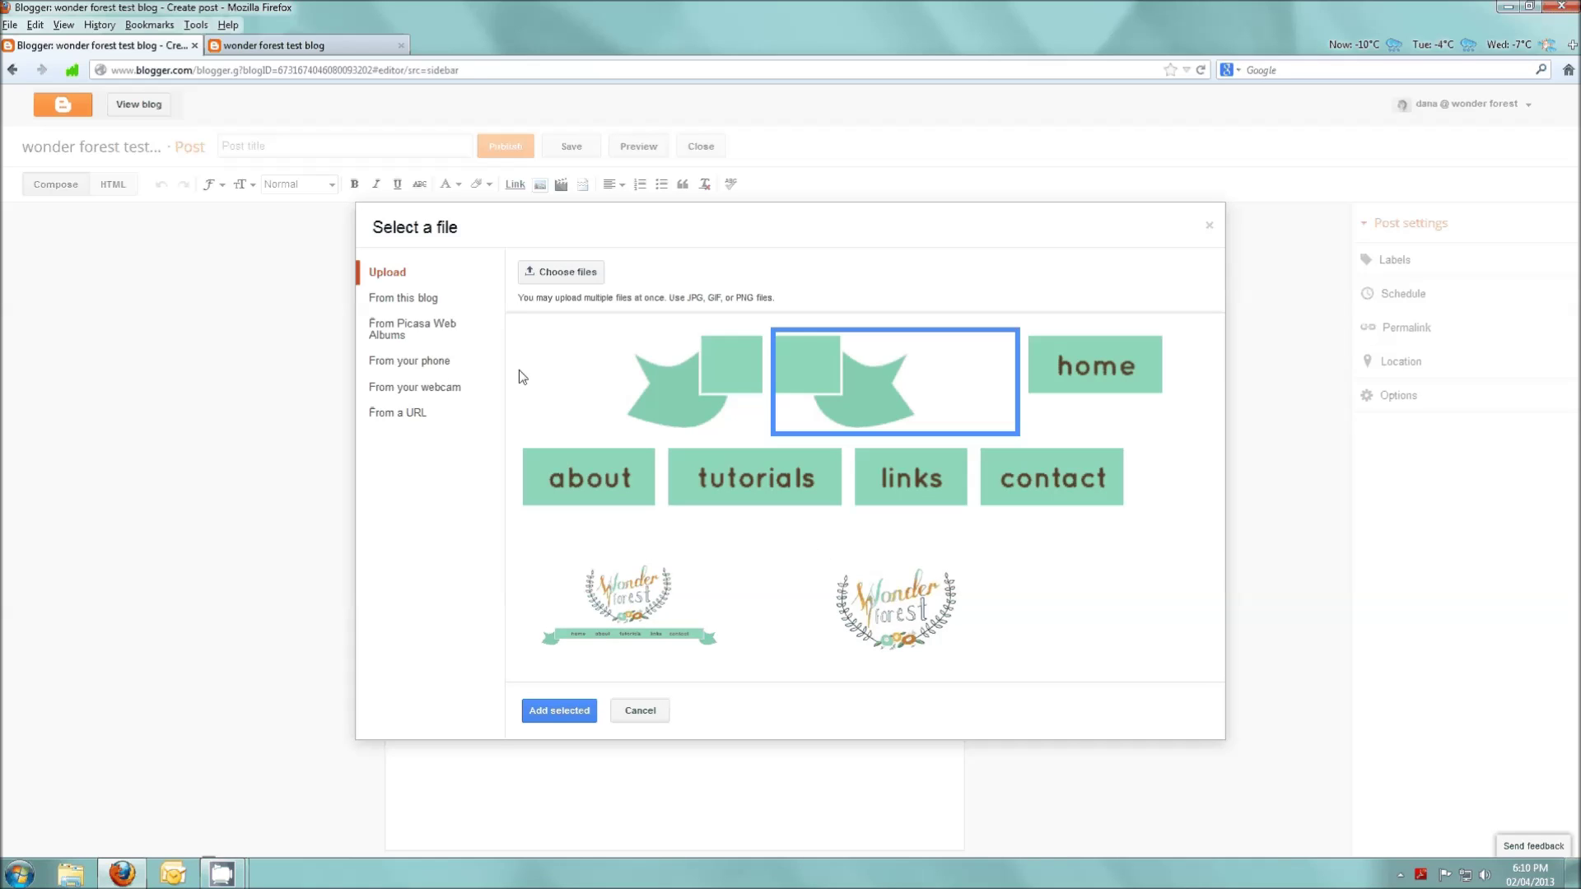
Insert the uploaded images into the post and remove the full header banner
{"action": "left_click", "coordinate": [574, 721]}
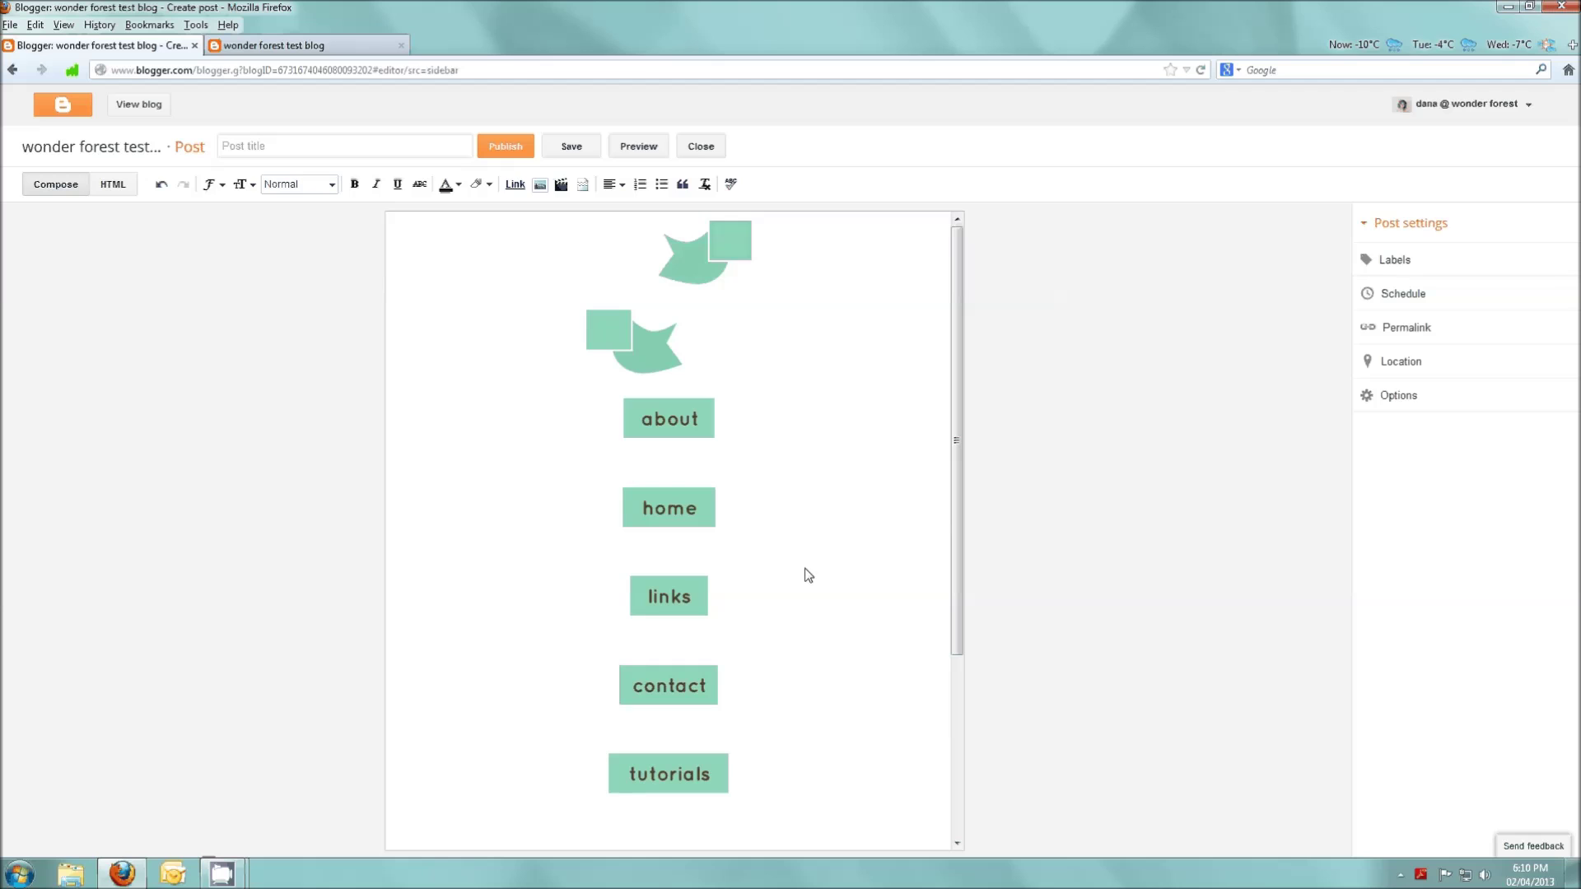
{"action": "left_click_drag", "start_coordinate": [962, 306], "coordinate": [978, 554]}
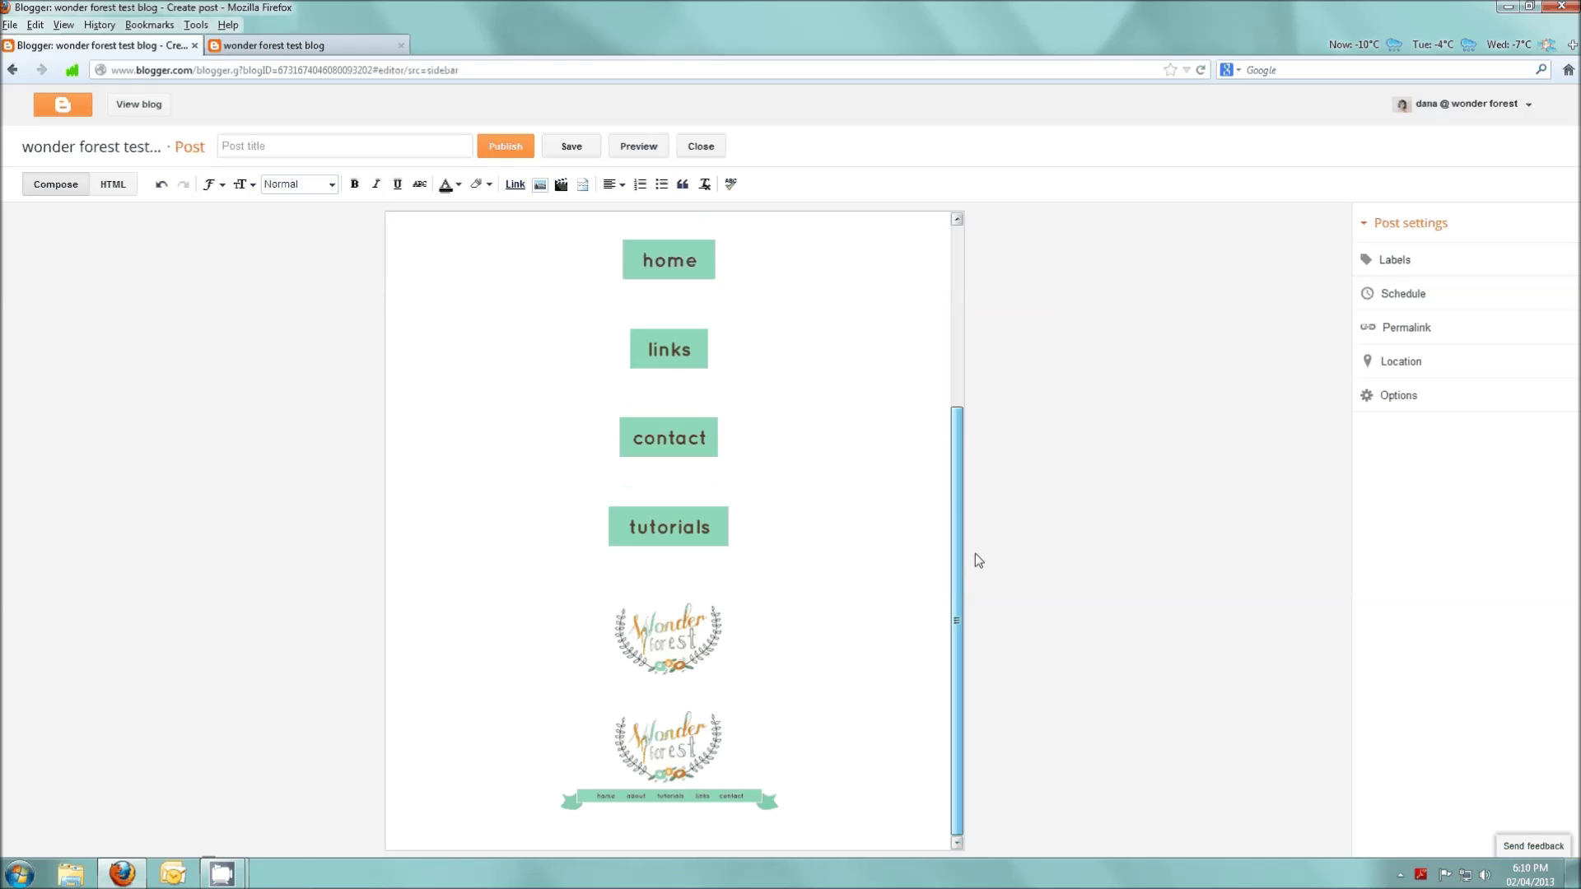
{"action": "left_click", "coordinate": [663, 745]}
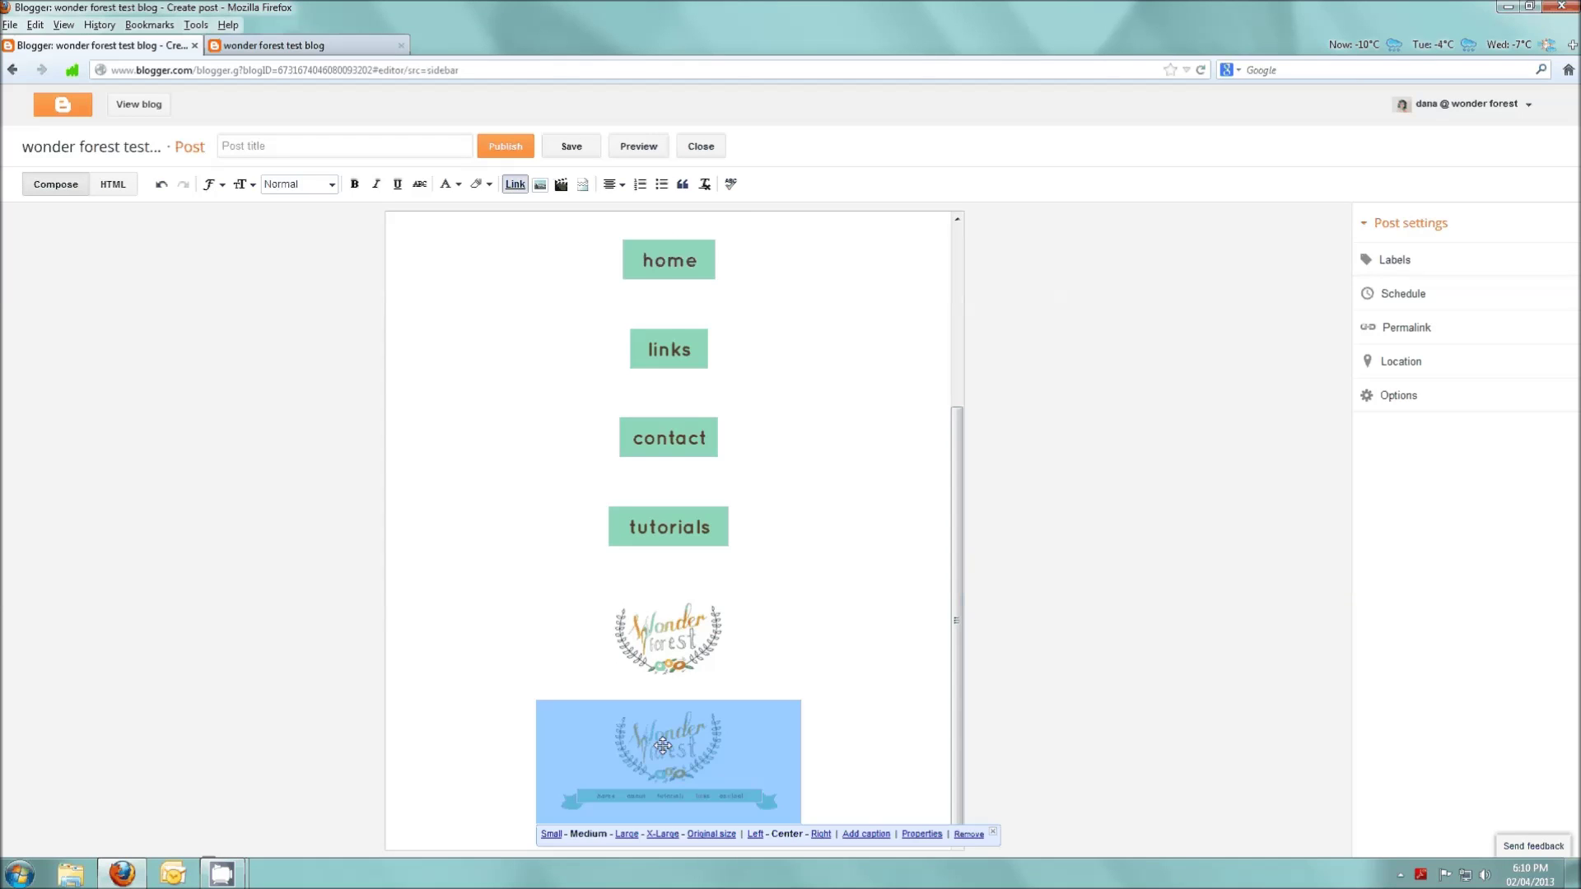
{"action": "left_click", "coordinate": [967, 834]}
Set the Wonder Forest header image to Original size, then deselect it
{"action": "scroll", "coordinate": [961, 714], "scroll_direction": "up", "scroll_amount": 3}
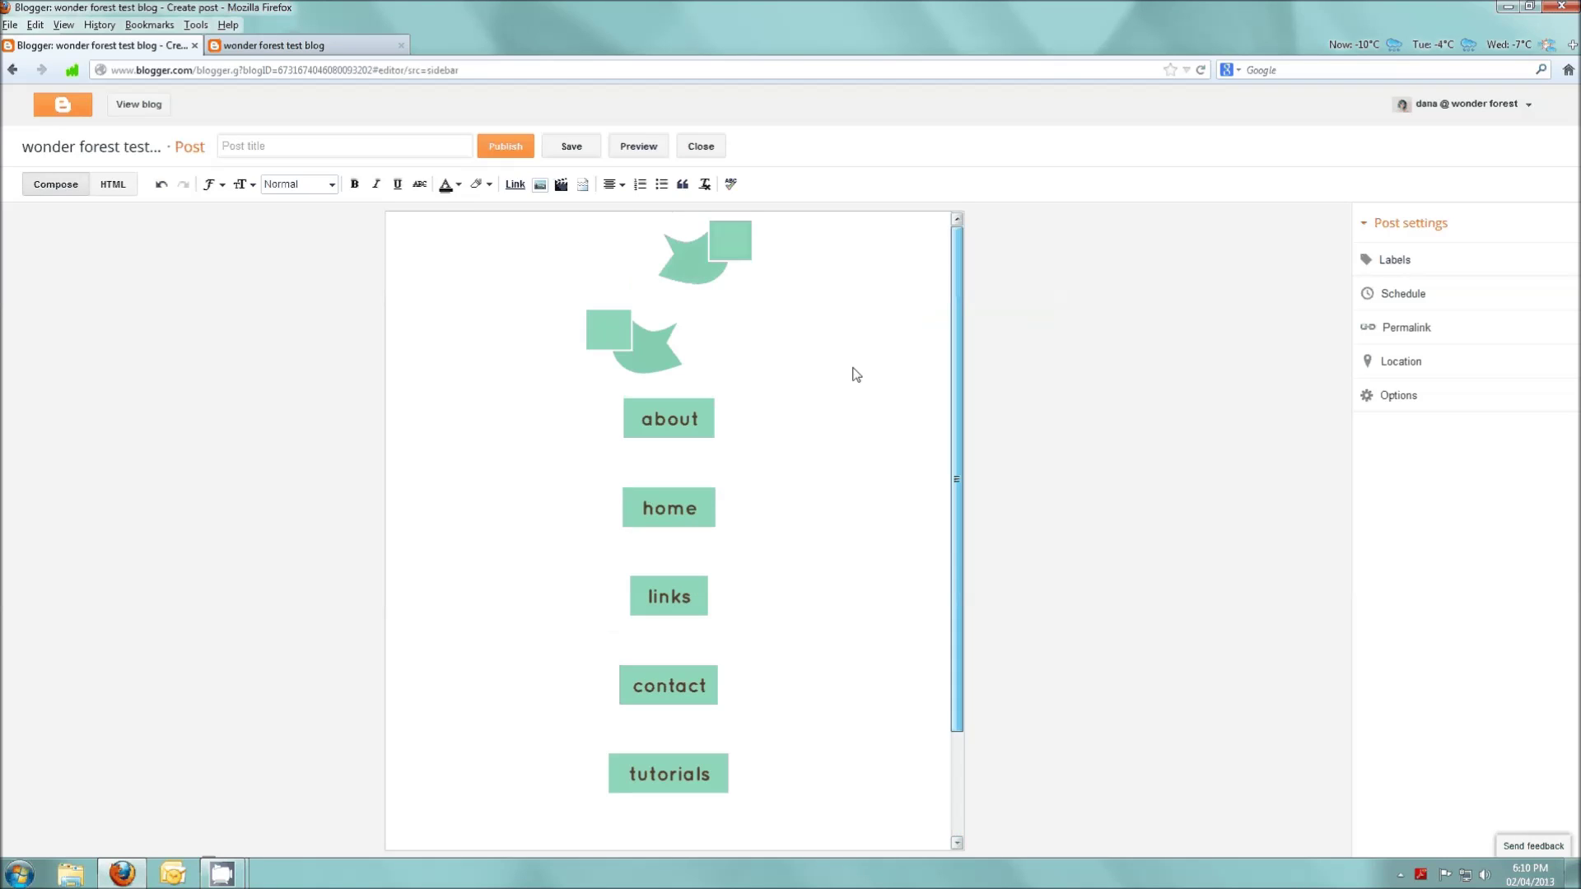
{"action": "left_click", "coordinate": [711, 266]}
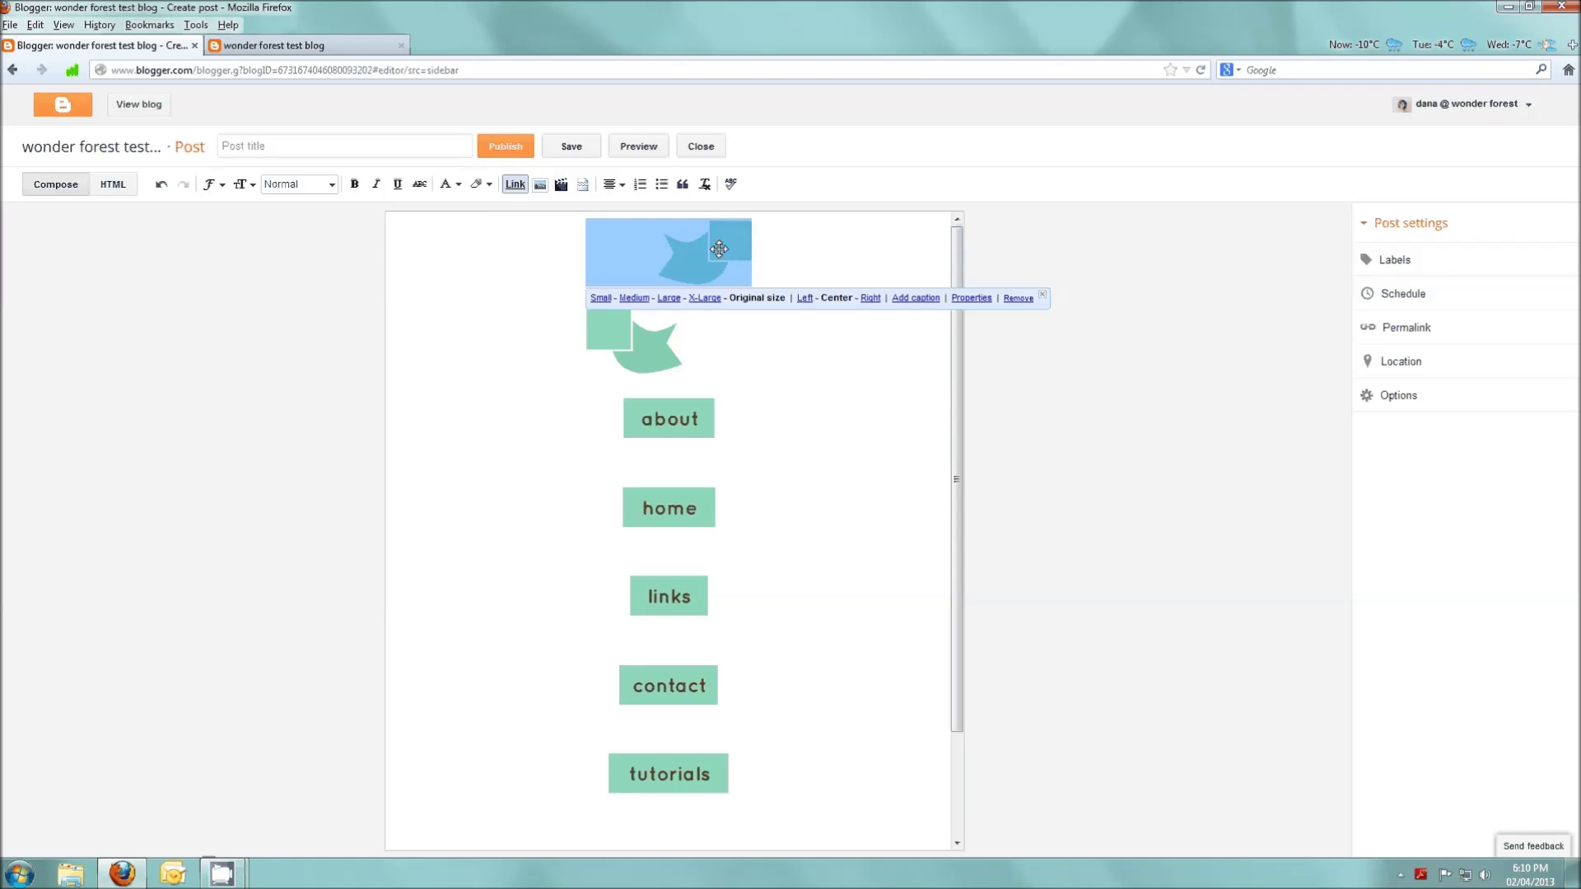
{"action": "left_click", "coordinate": [708, 337]}
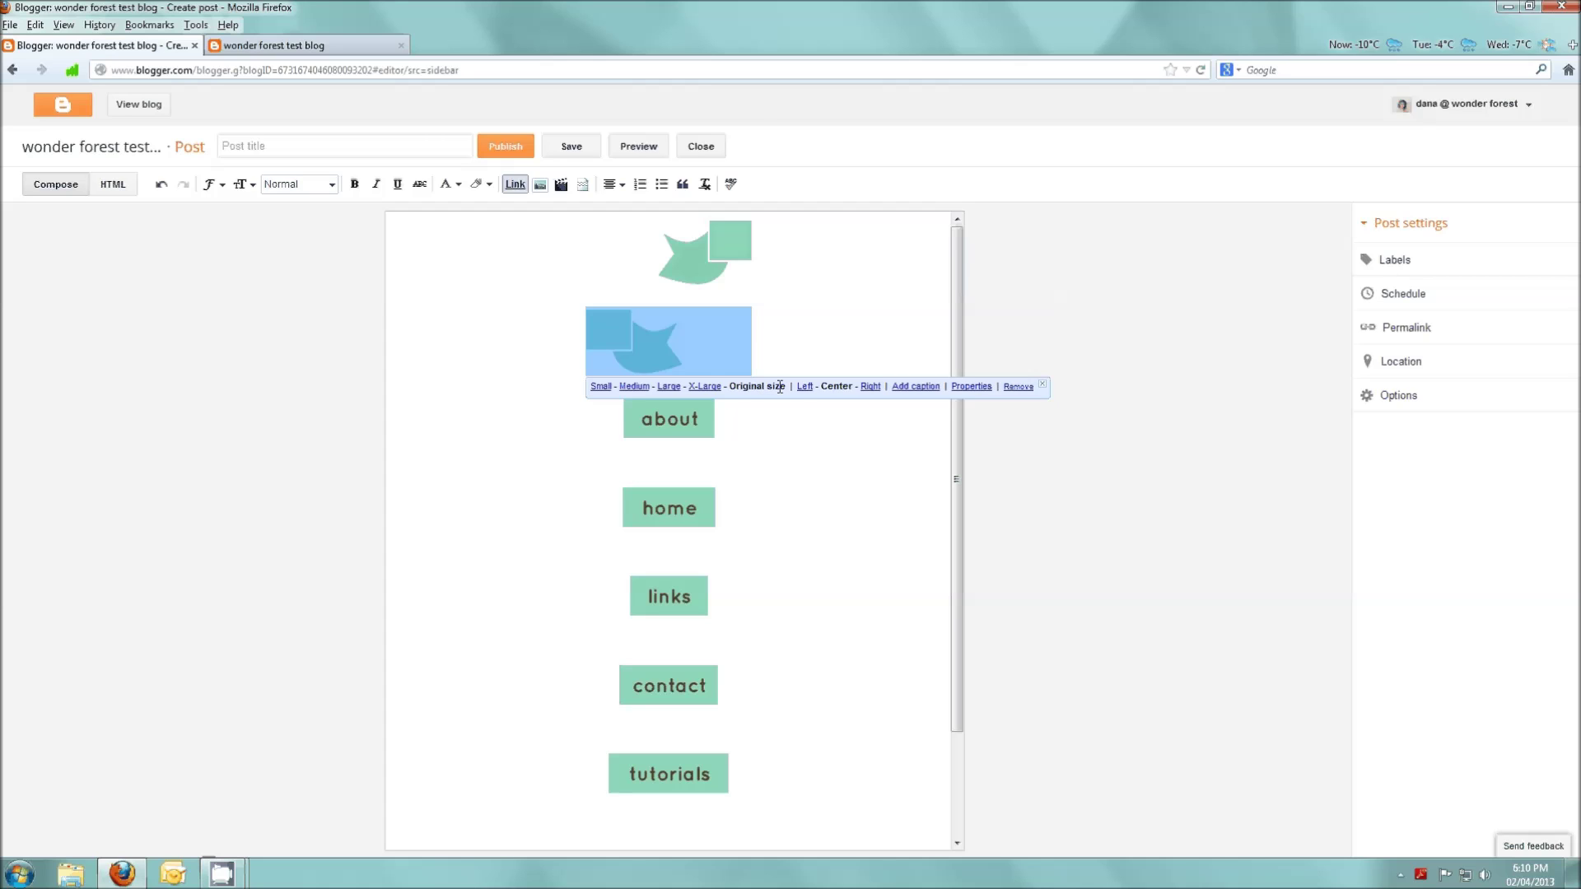
{"action": "left_click", "coordinate": [703, 428]}
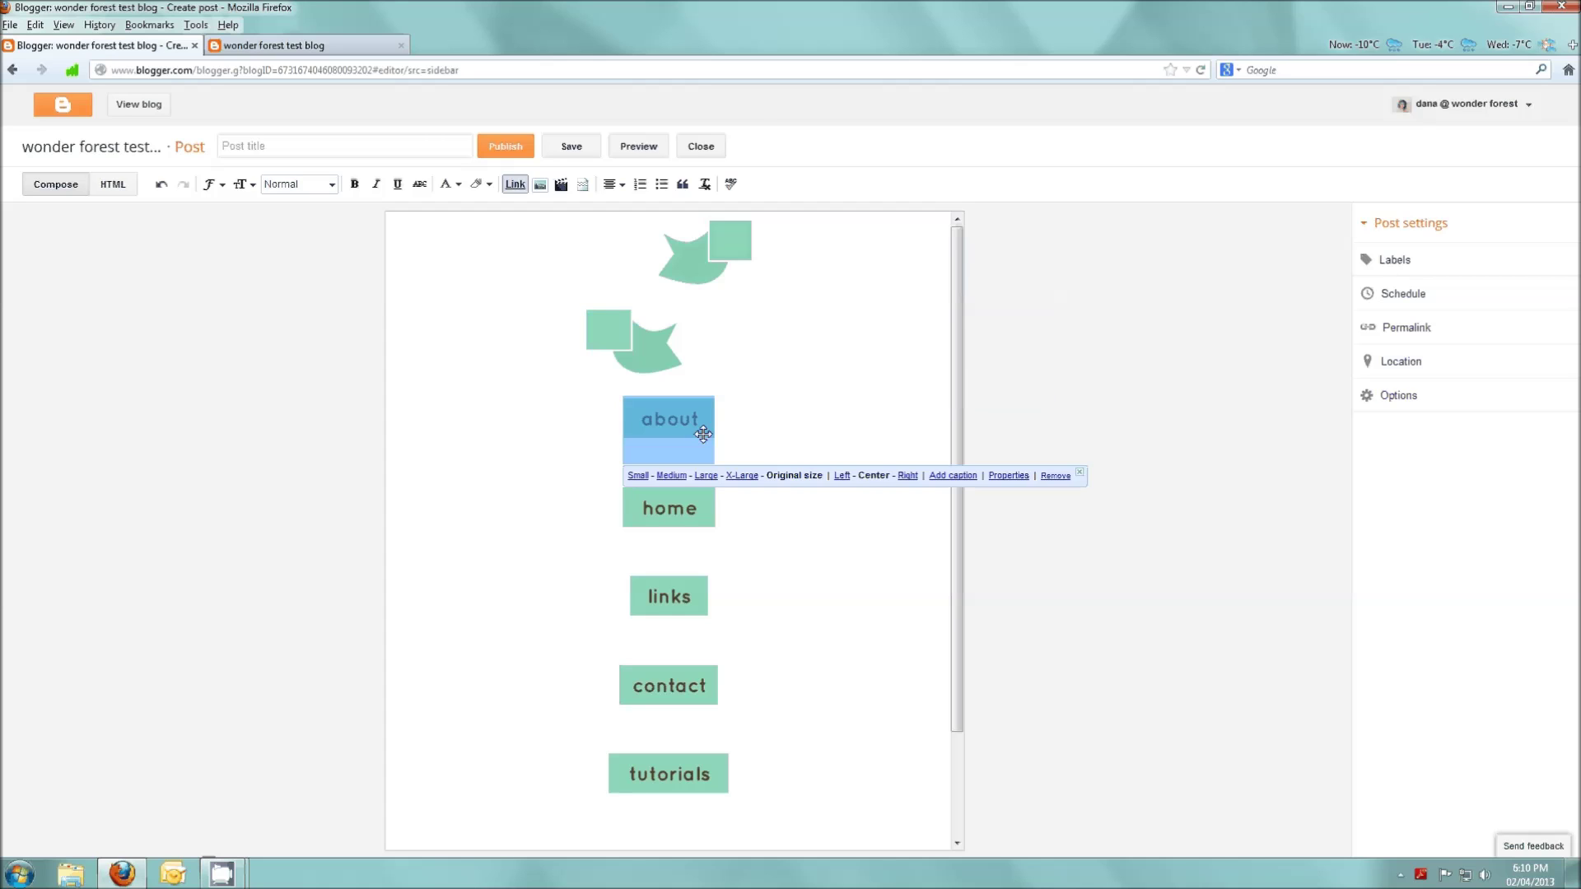
{"action": "left_click", "coordinate": [667, 599]}
{"action": "scroll", "coordinate": [666, 600], "scroll_direction": "down", "scroll_amount": 3}
{"action": "left_click", "coordinate": [669, 768]}
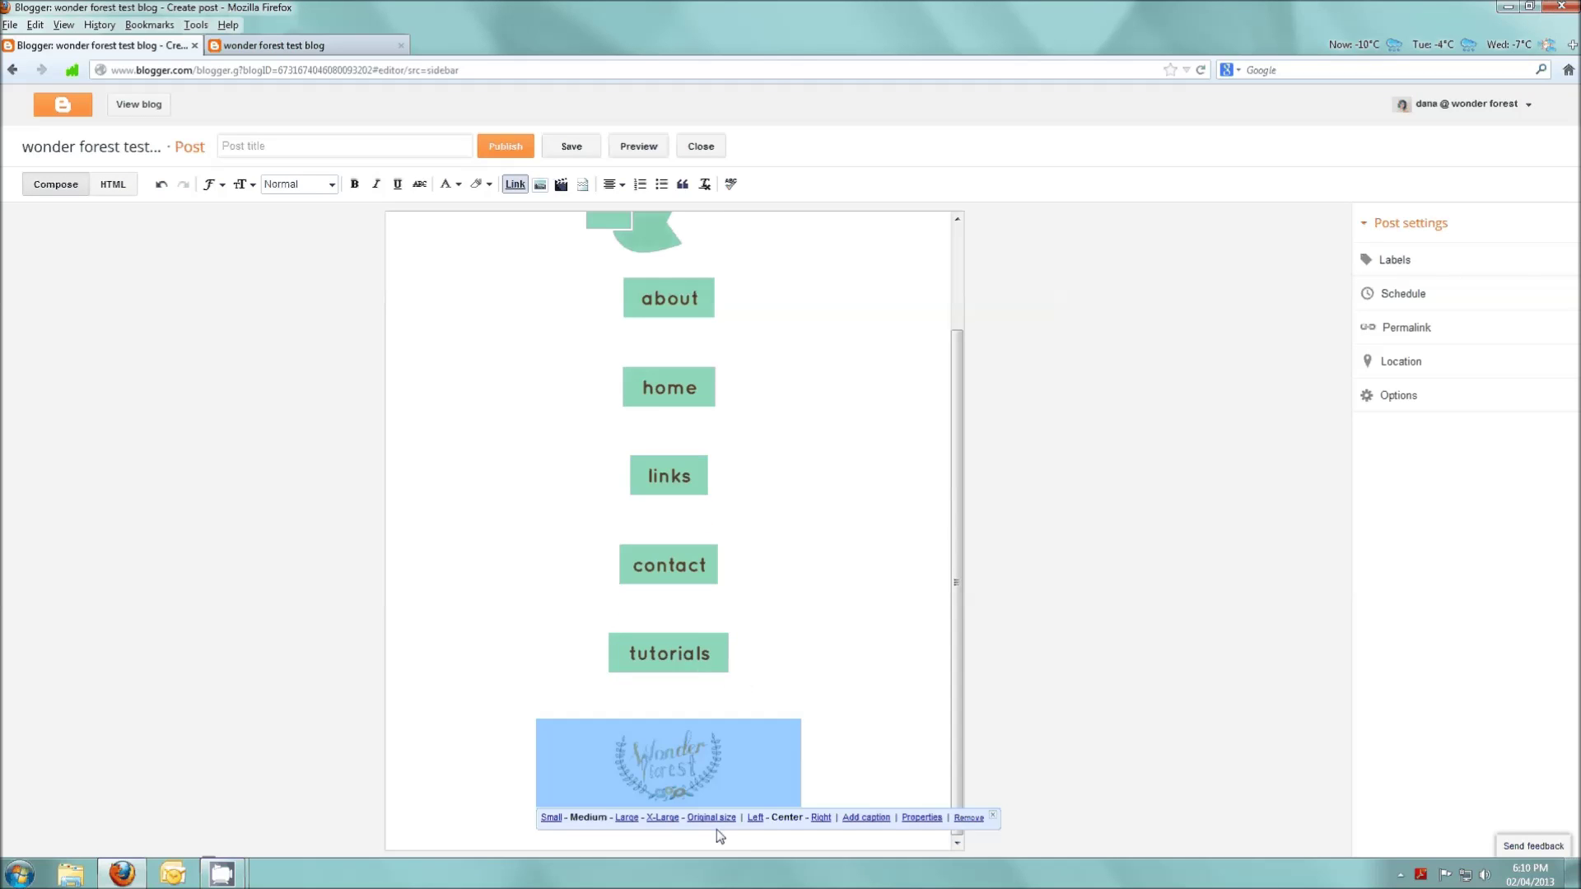
{"action": "left_click", "coordinate": [711, 819]}
{"action": "scroll", "coordinate": [837, 778], "scroll_direction": "down", "scroll_amount": 5}
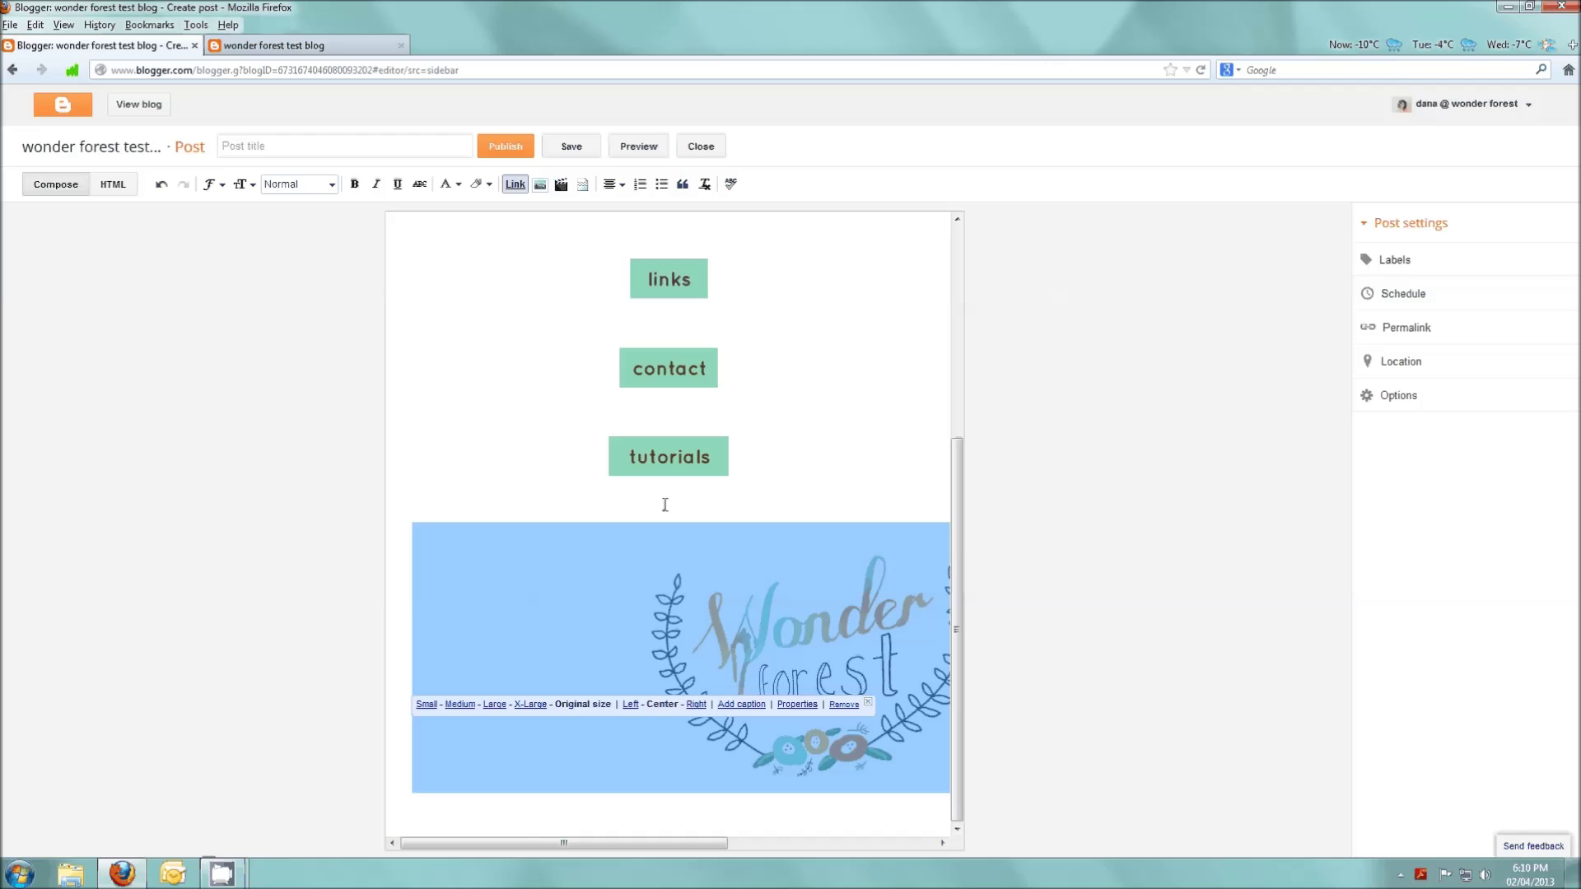
{"action": "left_click", "coordinate": [823, 483]}
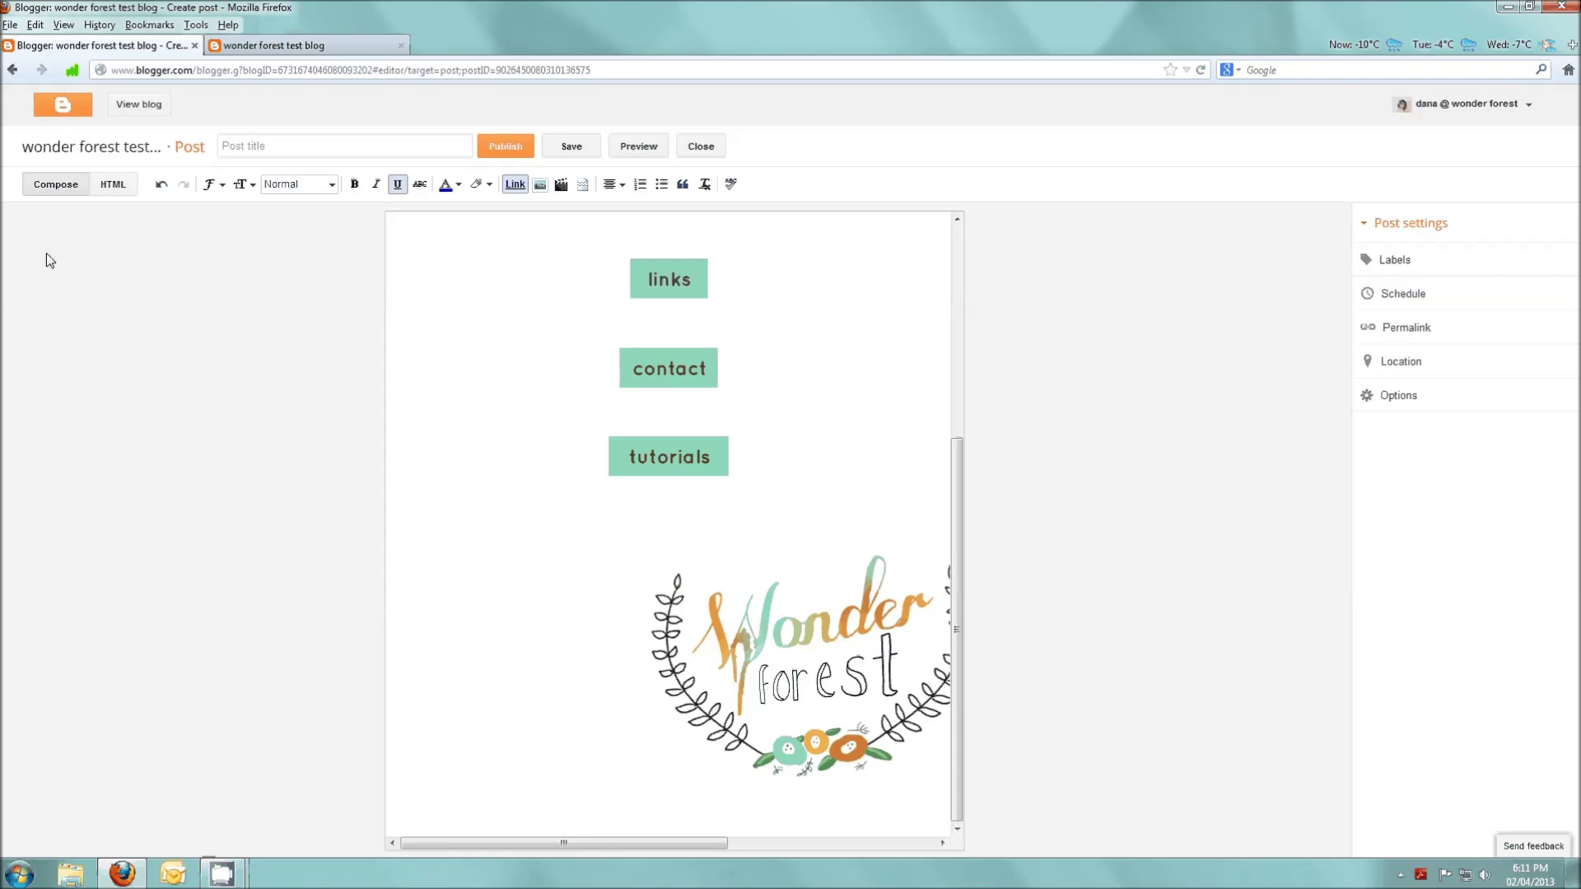
Switch the post editor to HTML view, then open Layout from the Template tab
{"action": "left_click", "coordinate": [114, 184]}
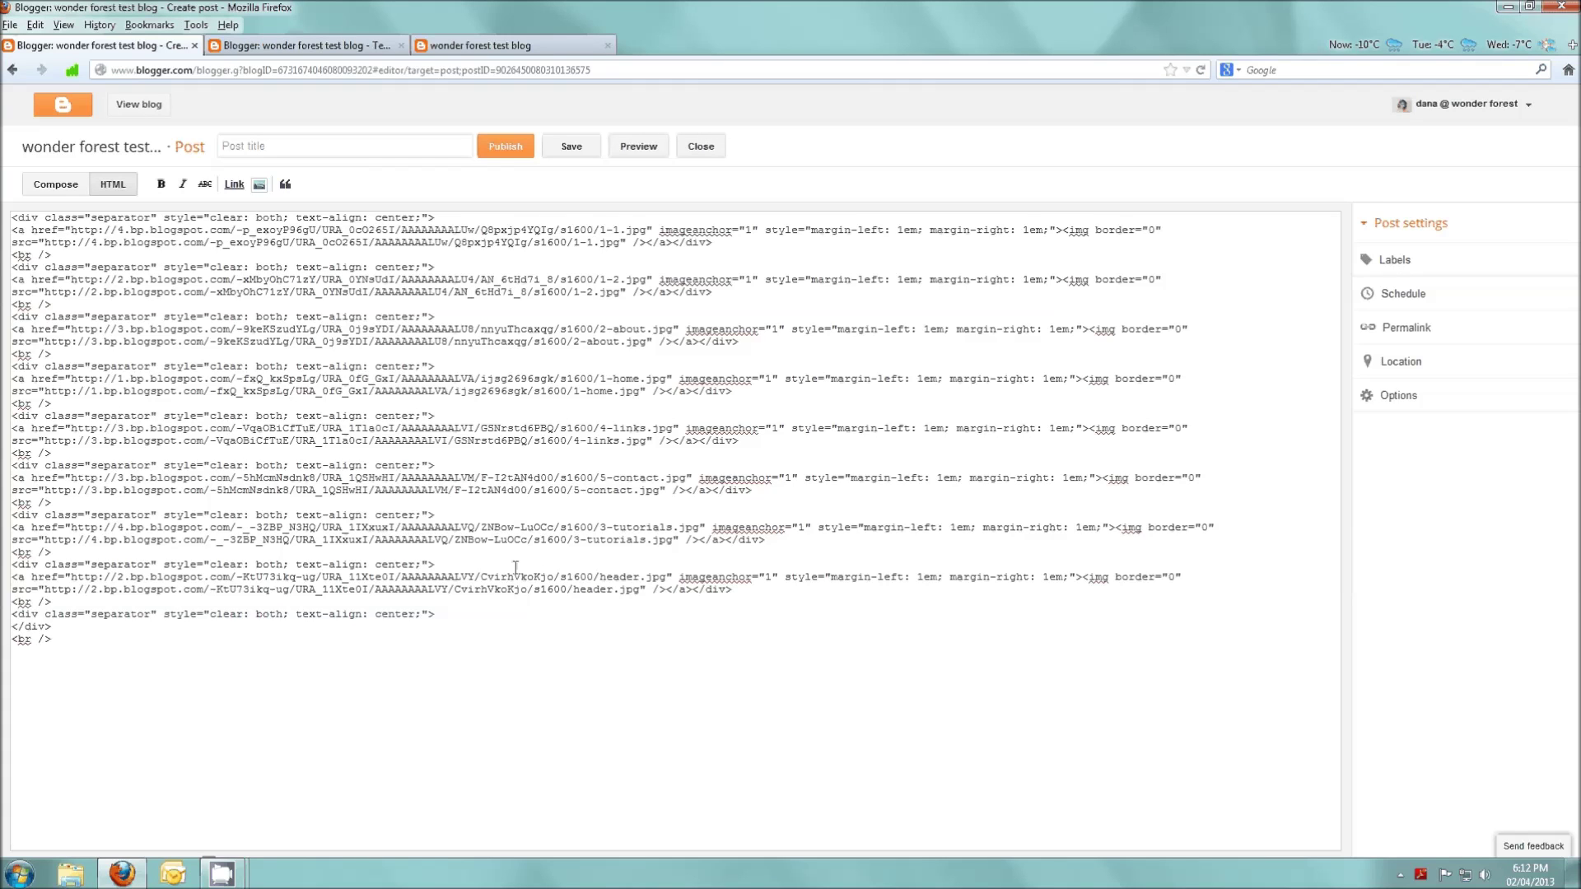
{"action": "left_click", "coordinate": [322, 47]}
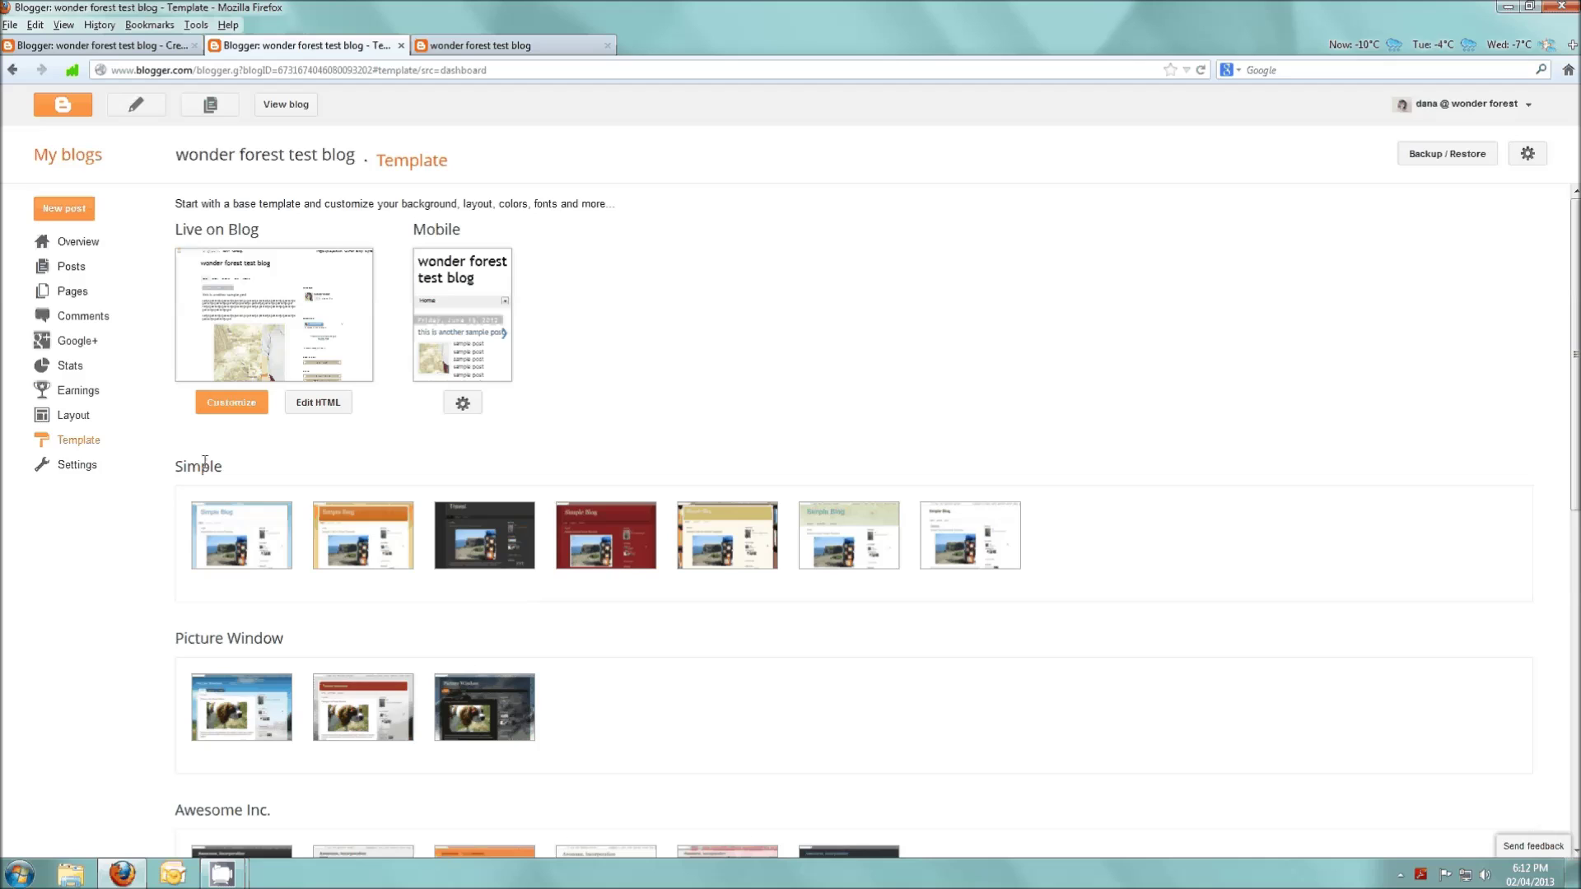
{"action": "left_click", "coordinate": [74, 426]}
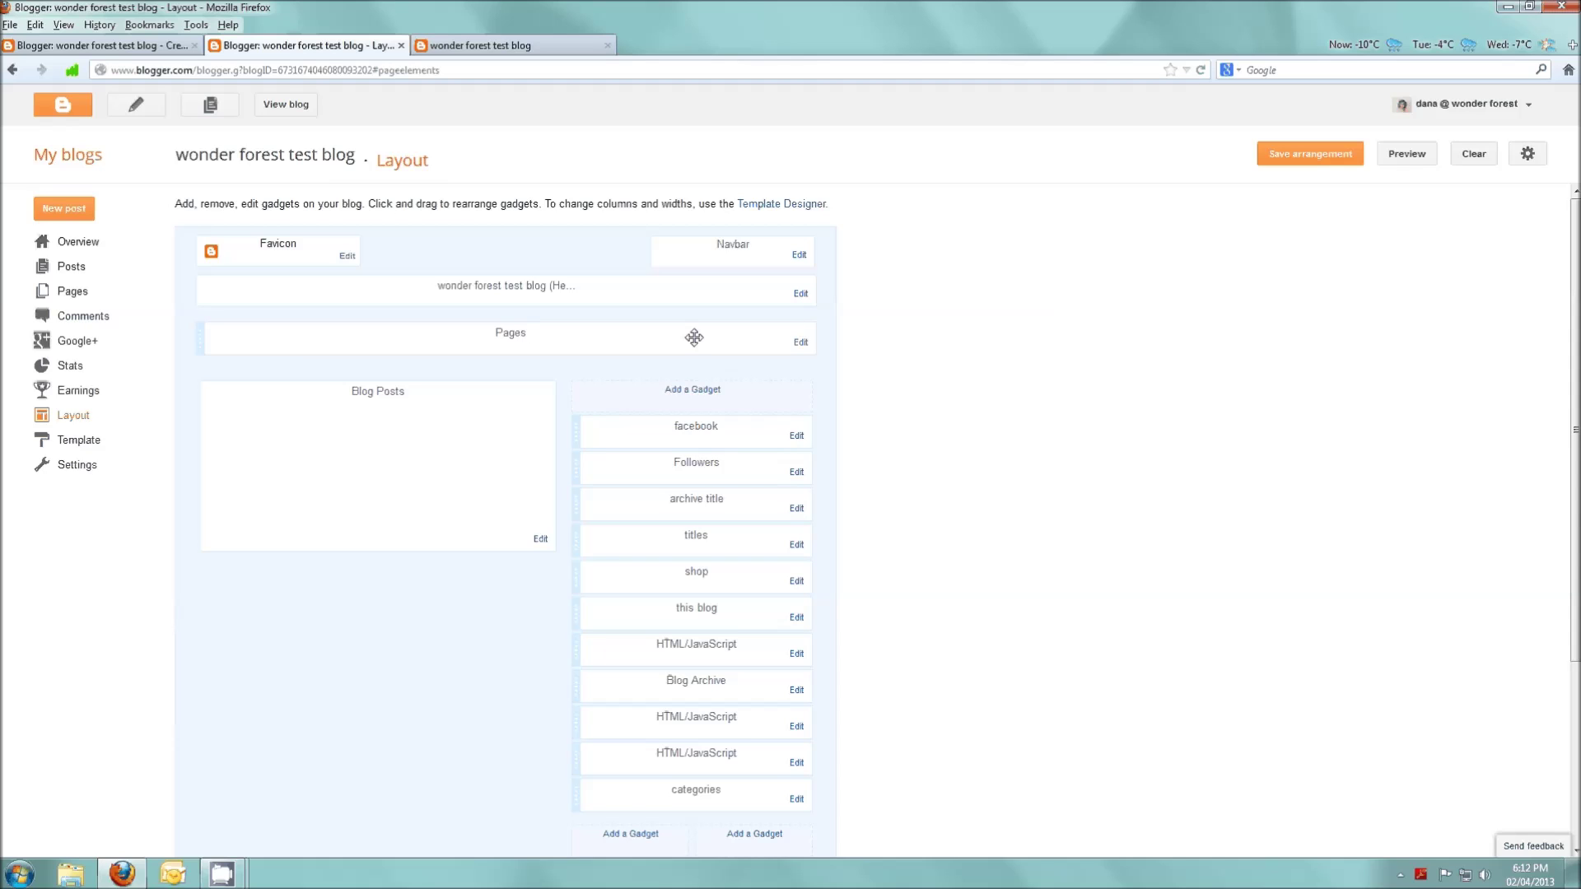
Turn off auto-adding new pages, remove the Pages gadget, and open Add a Gadget in the emptied slot
{"action": "left_click", "coordinate": [800, 343]}
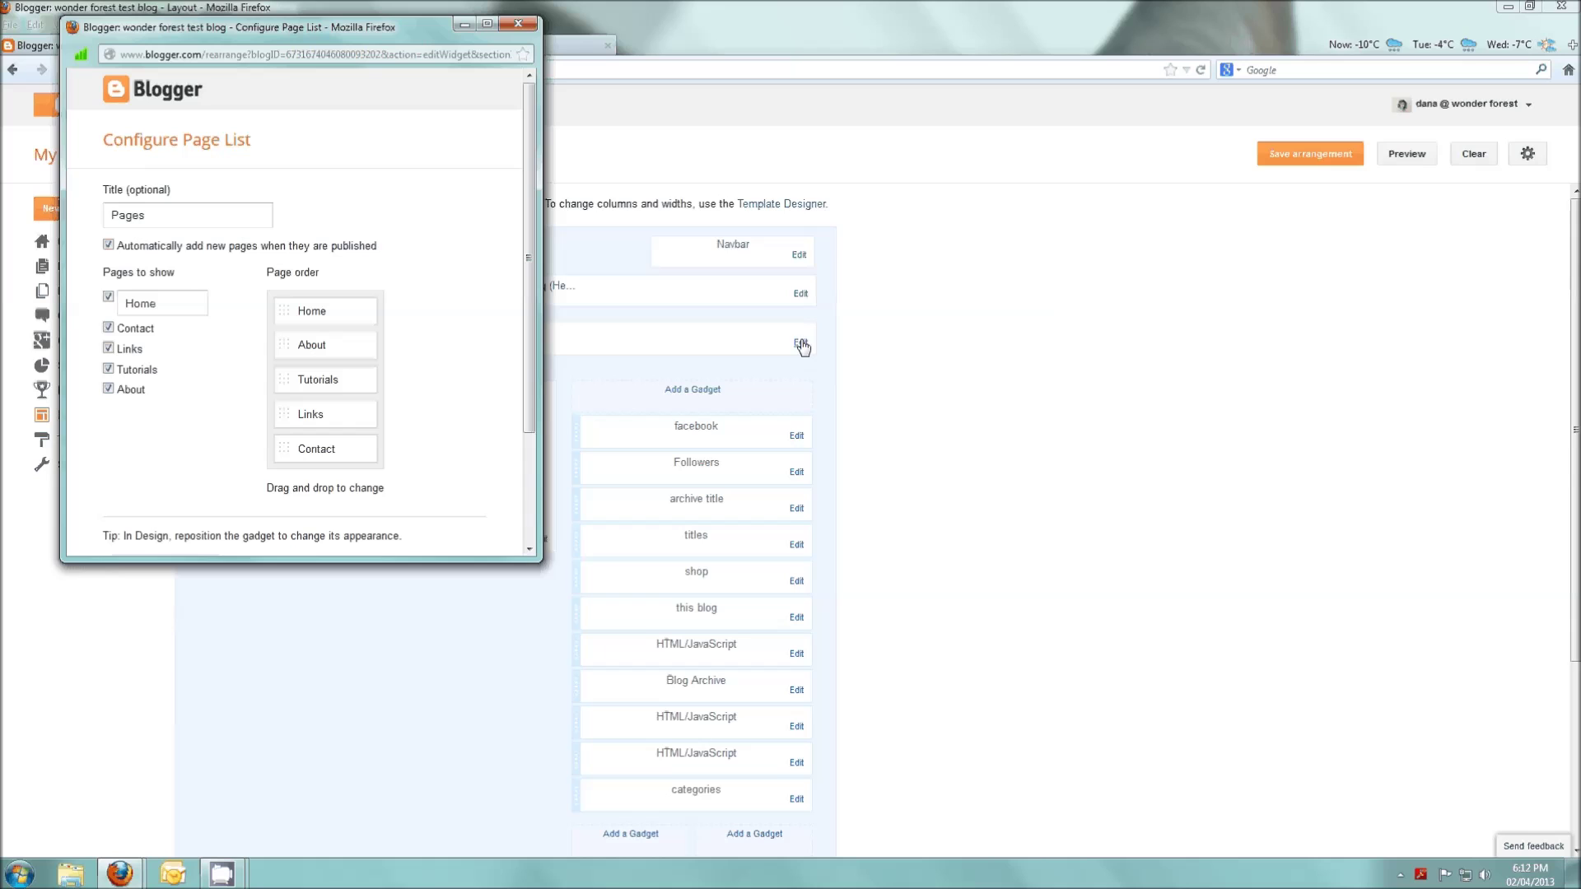
{"action": "scroll", "coordinate": [461, 238], "scroll_direction": "down", "scroll_amount": 3}
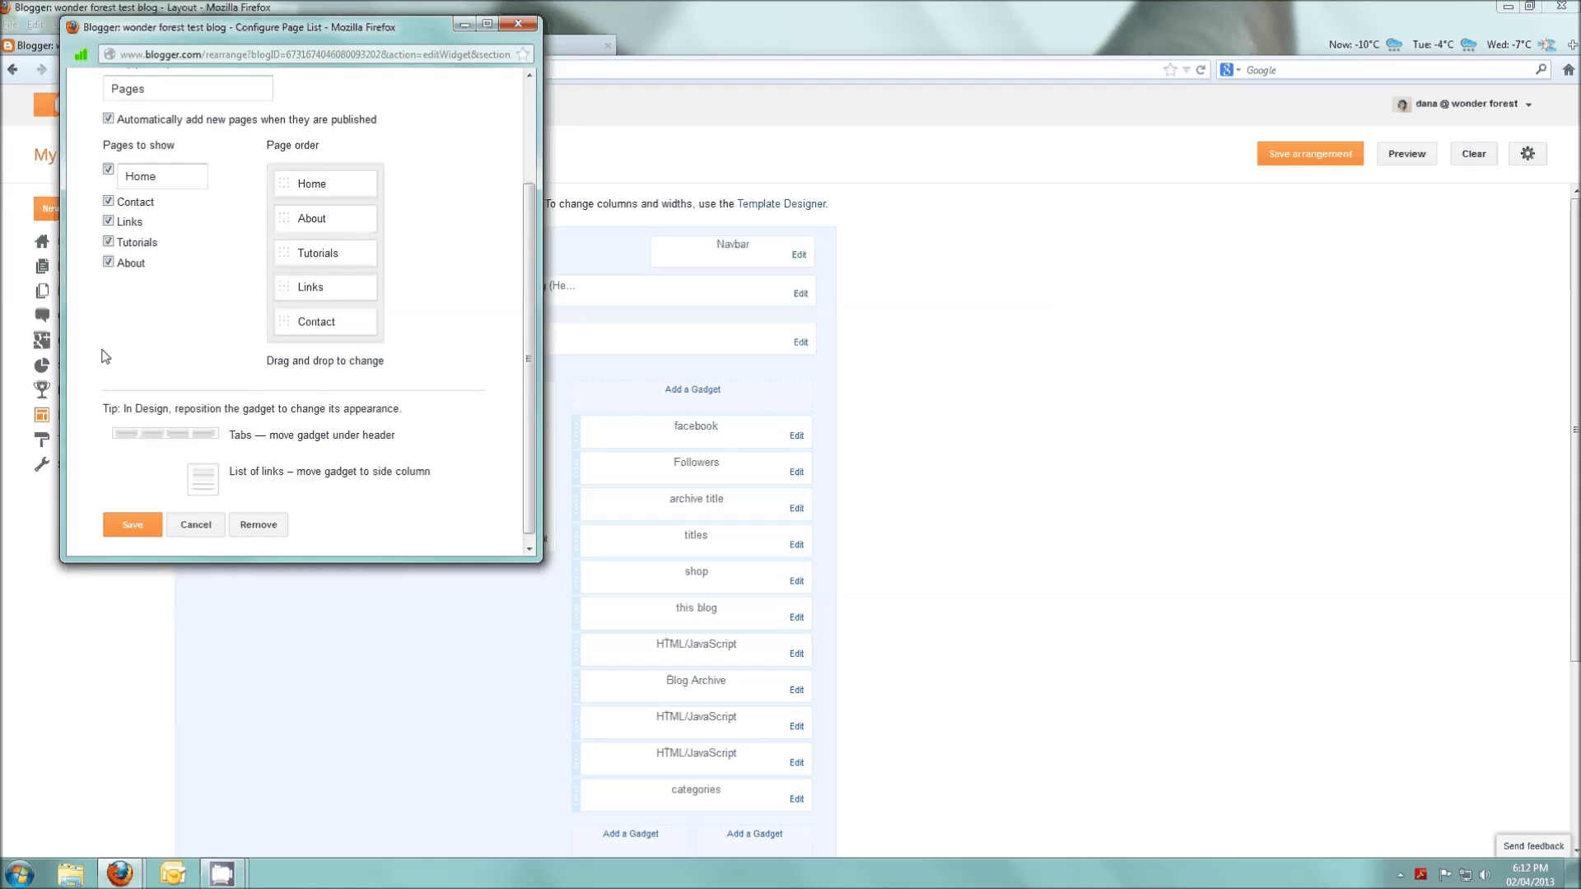
{"action": "scroll", "coordinate": [74, 296], "scroll_direction": "up", "scroll_amount": 3}
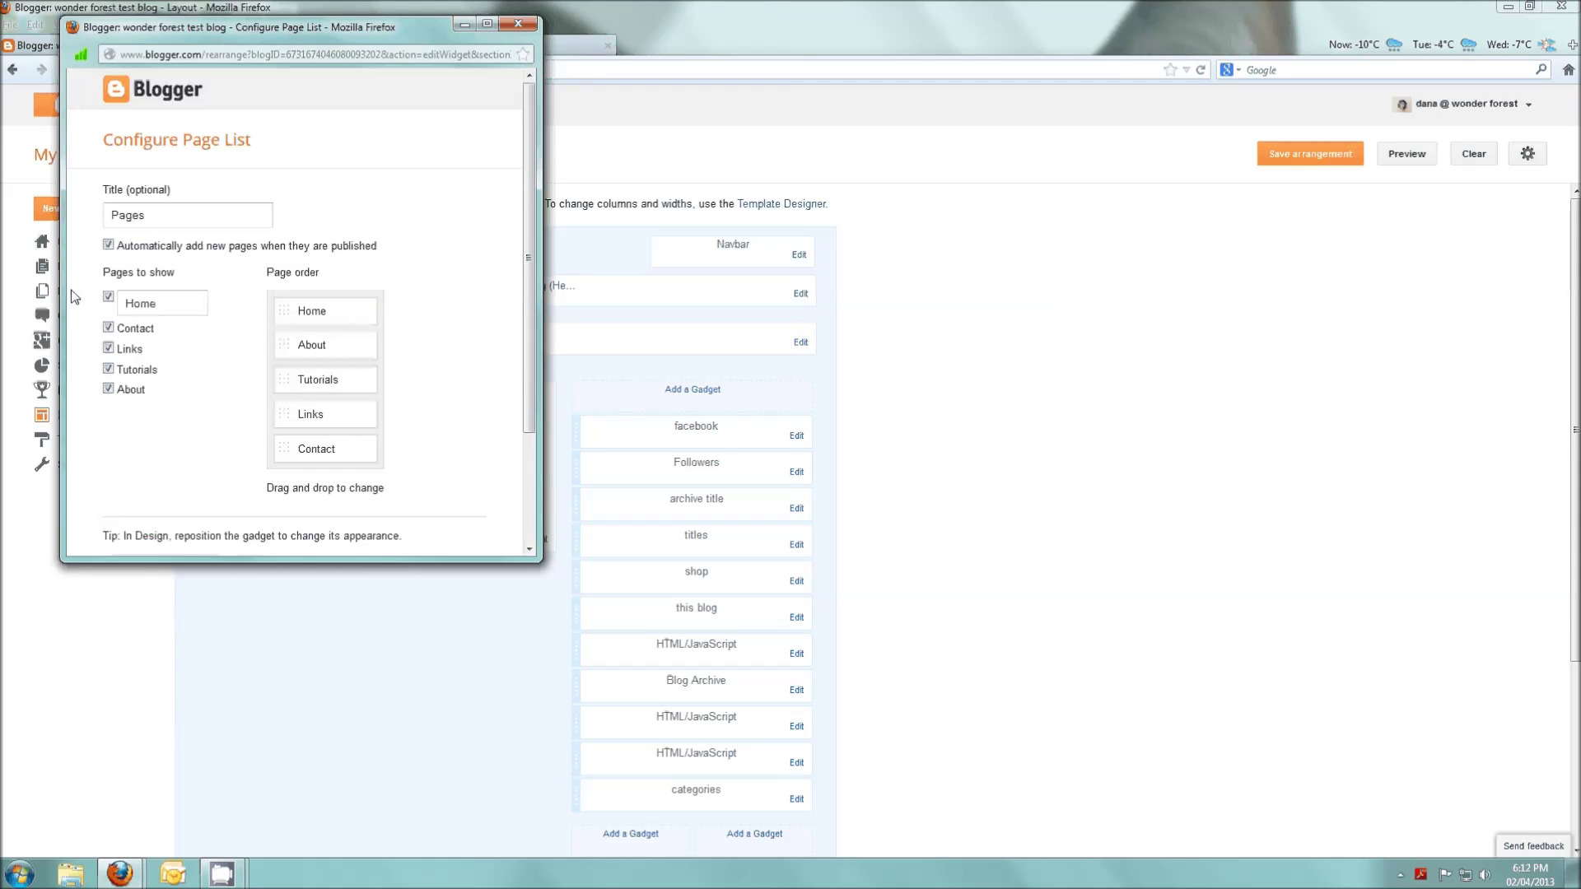
{"action": "left_click", "coordinate": [107, 245]}
{"action": "scroll", "coordinate": [488, 341], "scroll_direction": "down", "scroll_amount": 3}
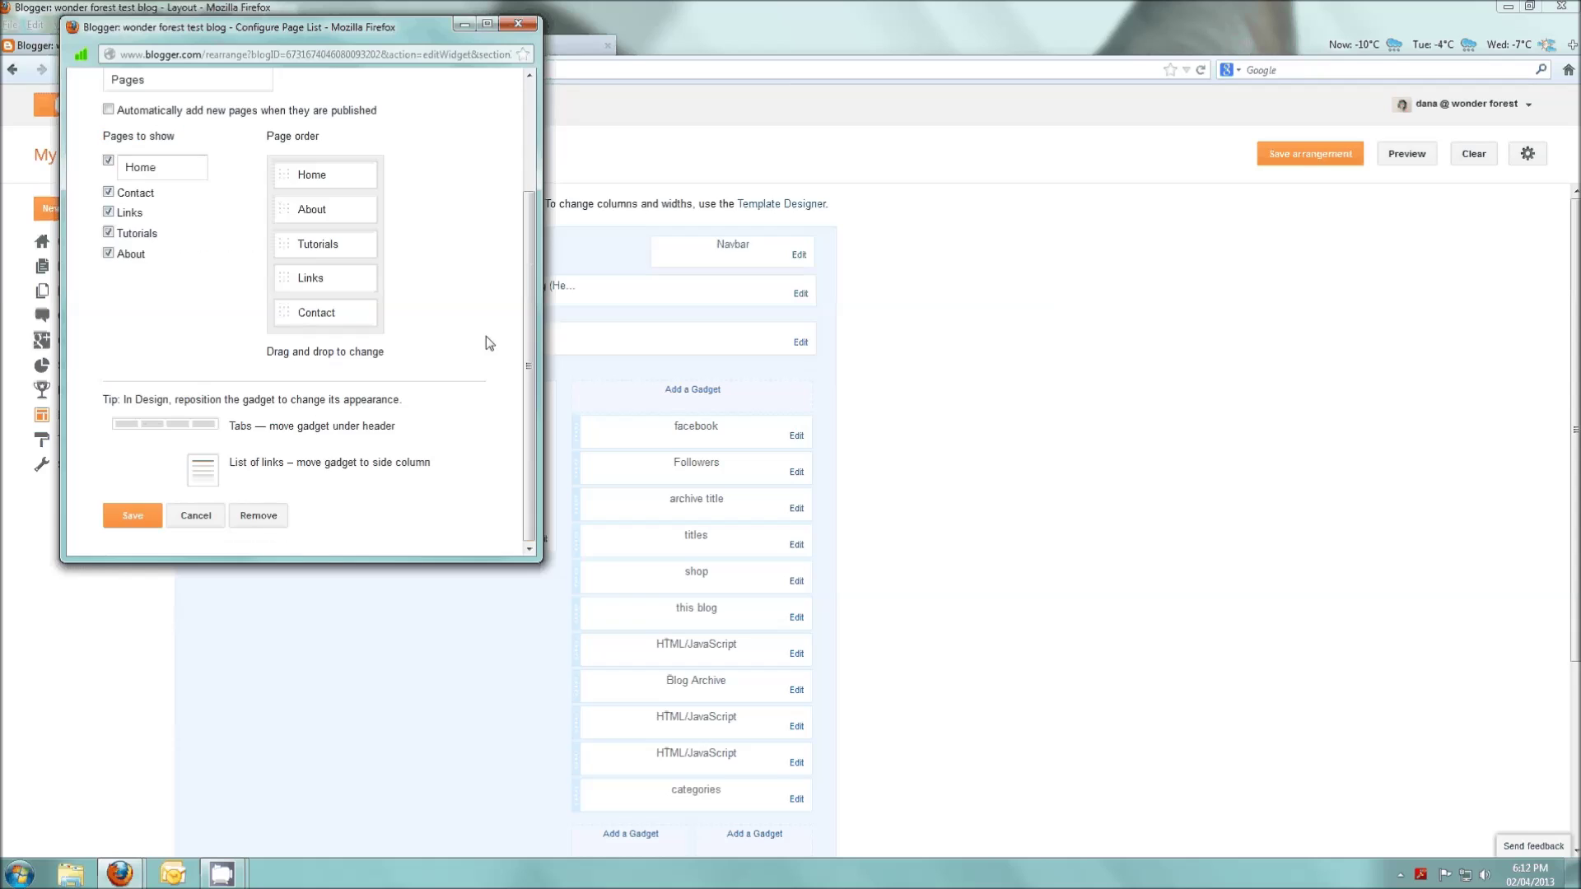
{"action": "left_click", "coordinate": [262, 516]}
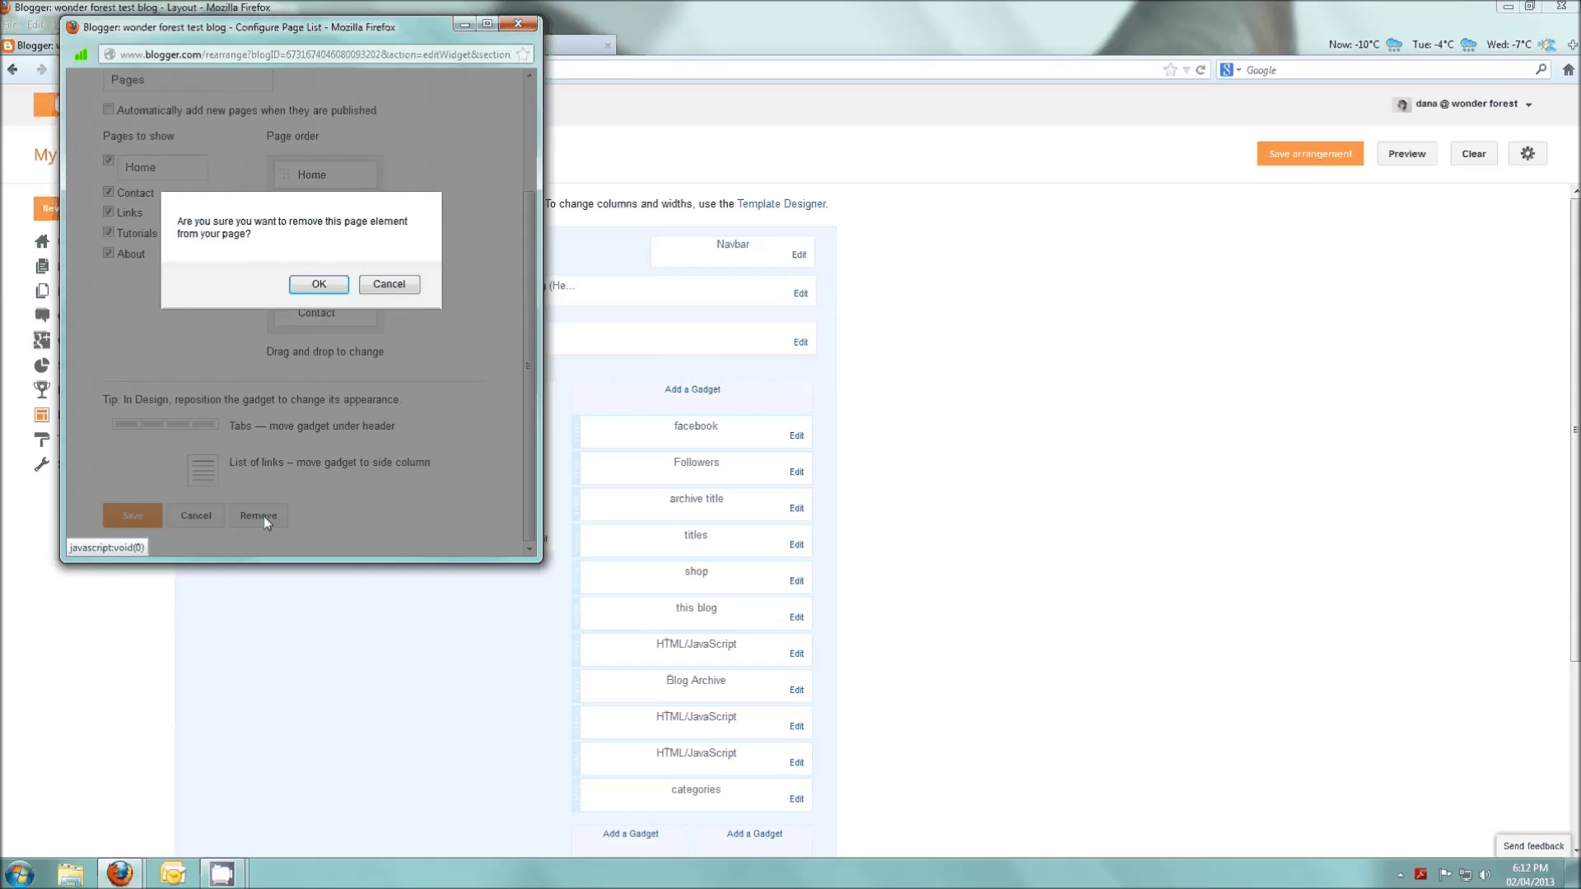
{"action": "left_click", "coordinate": [298, 283]}
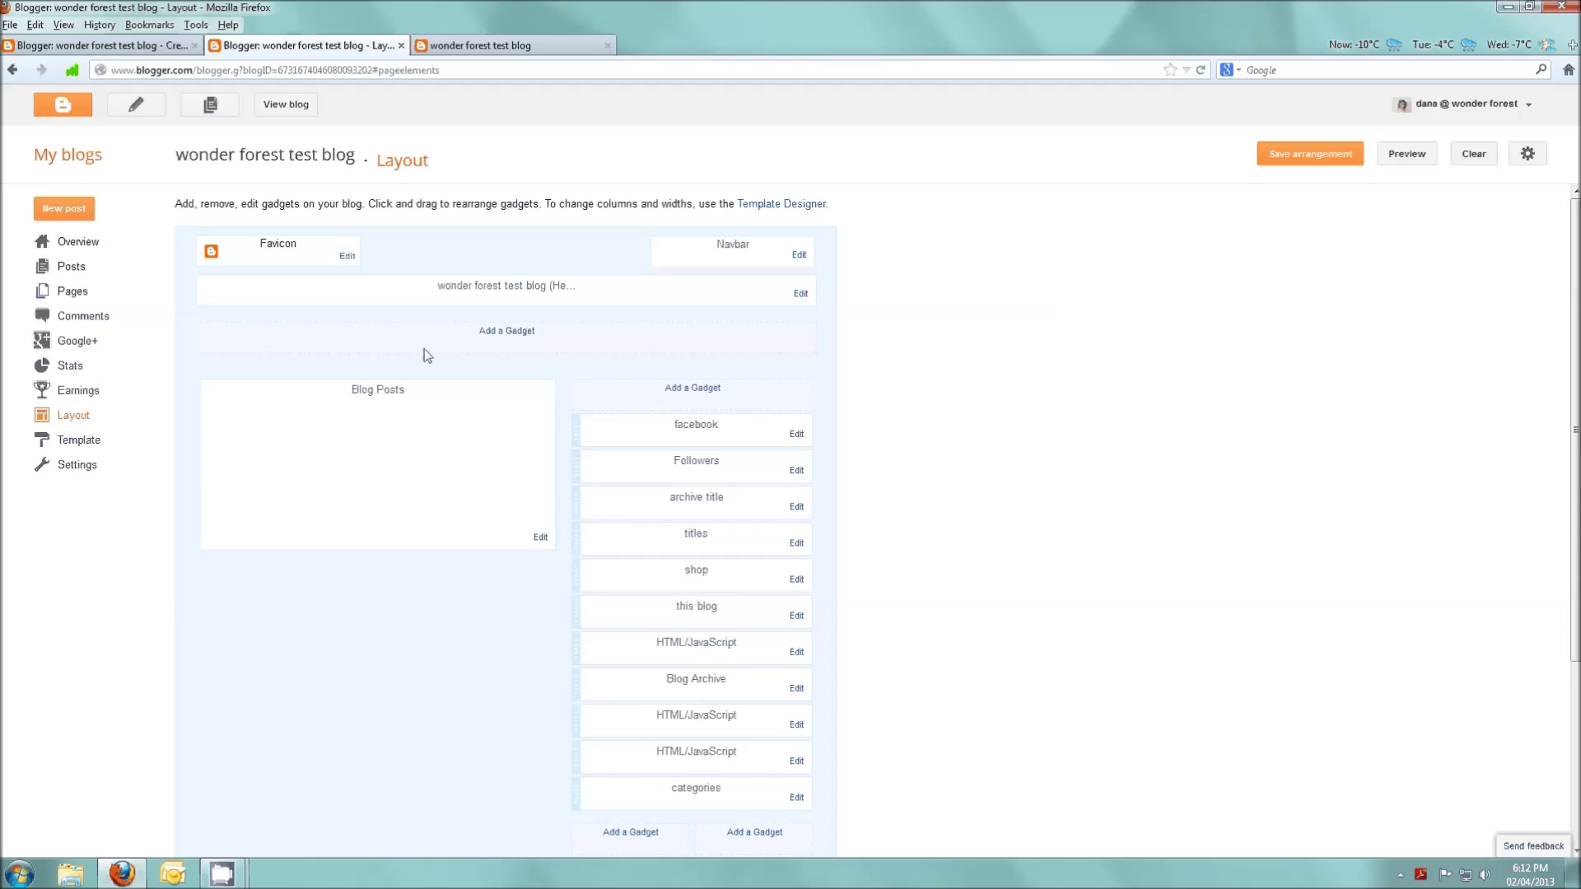
{"action": "left_click", "coordinate": [514, 334]}
Add an HTML/JavaScript gadget below the header and return to the post's HTML markup
{"action": "scroll", "coordinate": [468, 283], "scroll_direction": "down", "scroll_amount": 4}
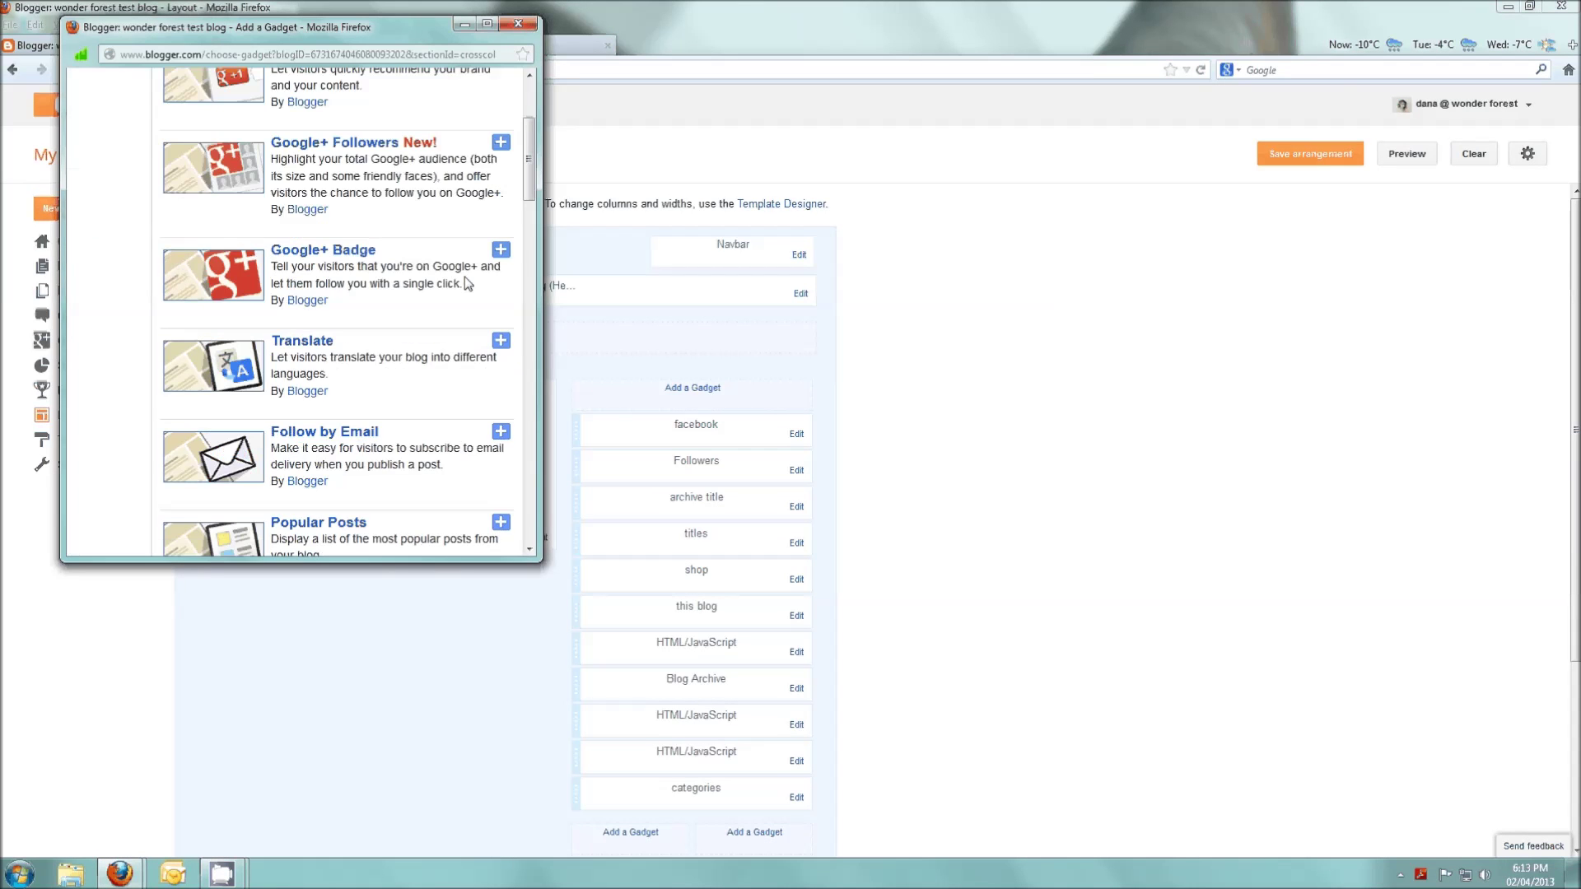
{"action": "scroll", "coordinate": [468, 284], "scroll_direction": "down", "scroll_amount": 7}
{"action": "scroll", "coordinate": [467, 284], "scroll_direction": "down", "scroll_amount": 7}
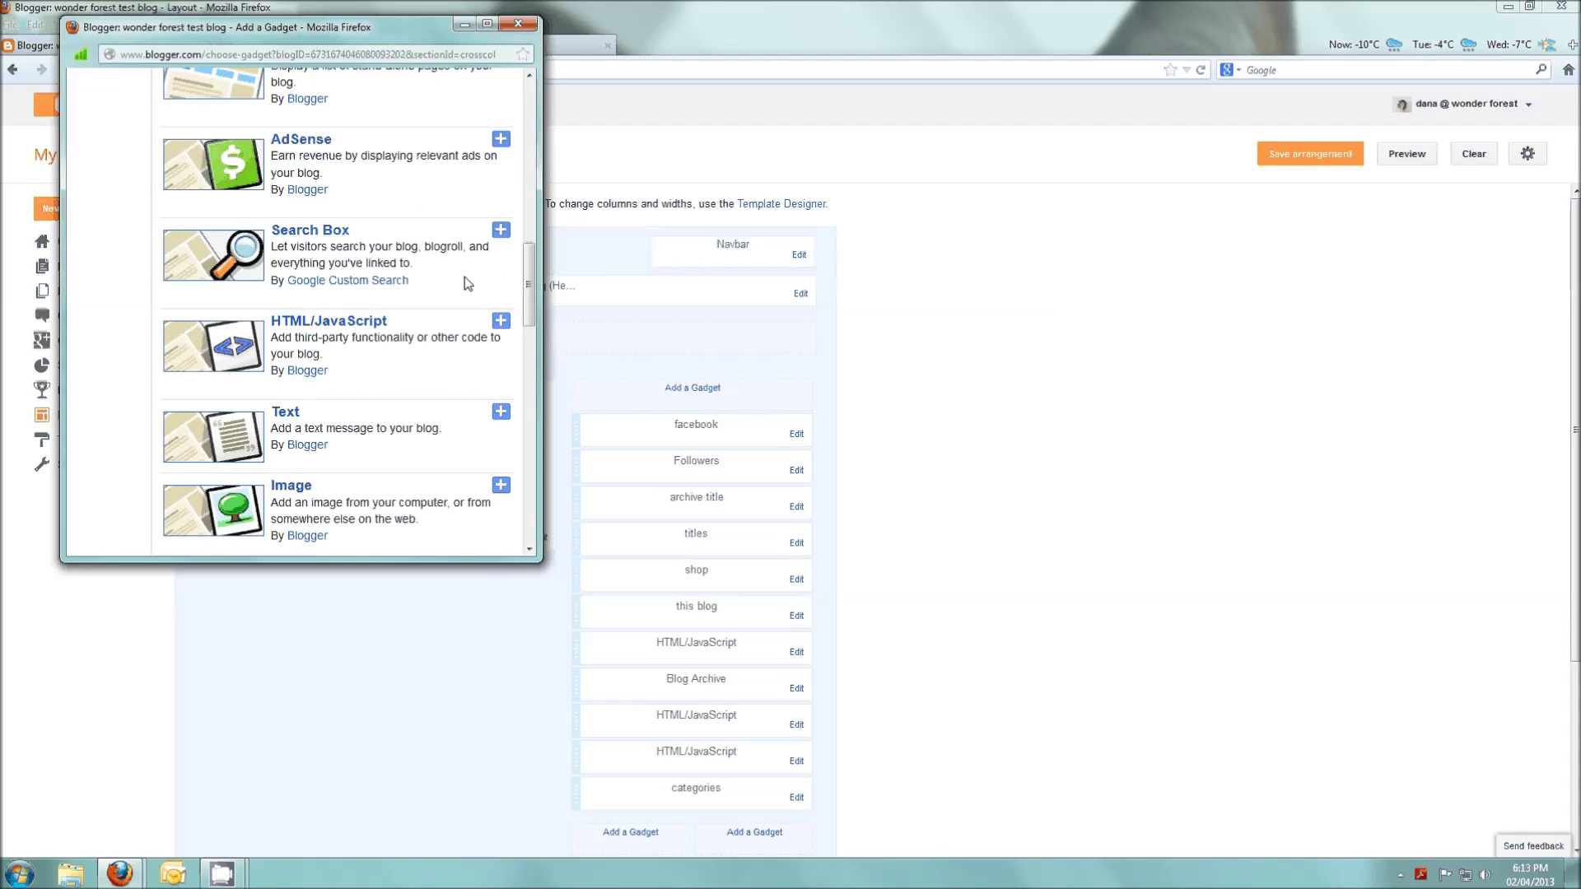
{"action": "scroll", "coordinate": [465, 277], "scroll_direction": "down", "scroll_amount": 2}
{"action": "left_click", "coordinate": [500, 214]}
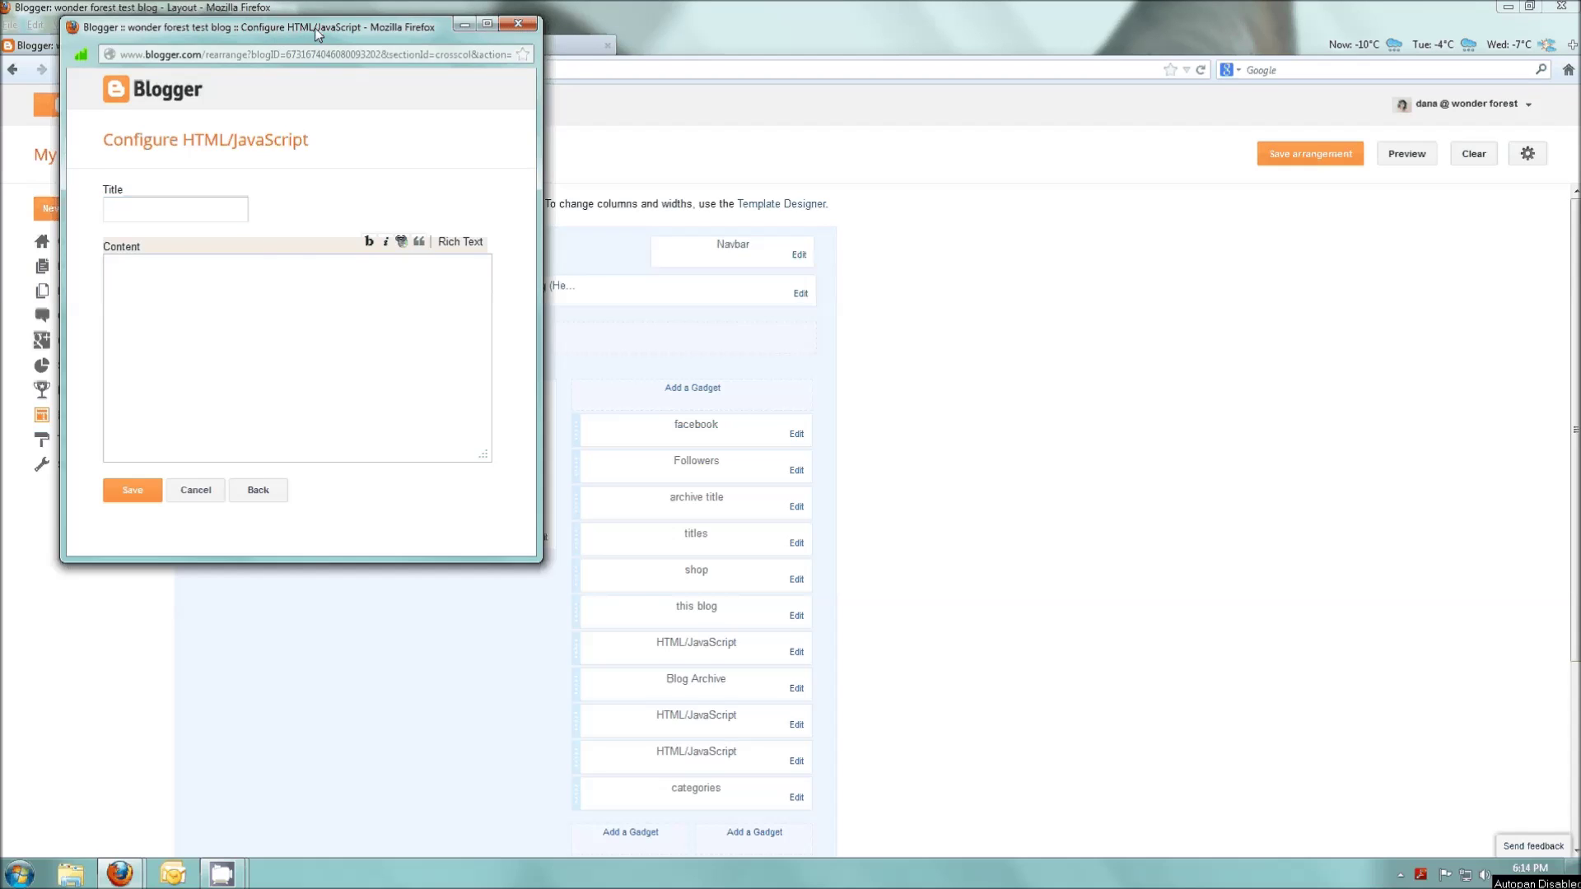
{"action": "left_click_drag", "start_coordinate": [316, 29], "coordinate": [667, 140]}
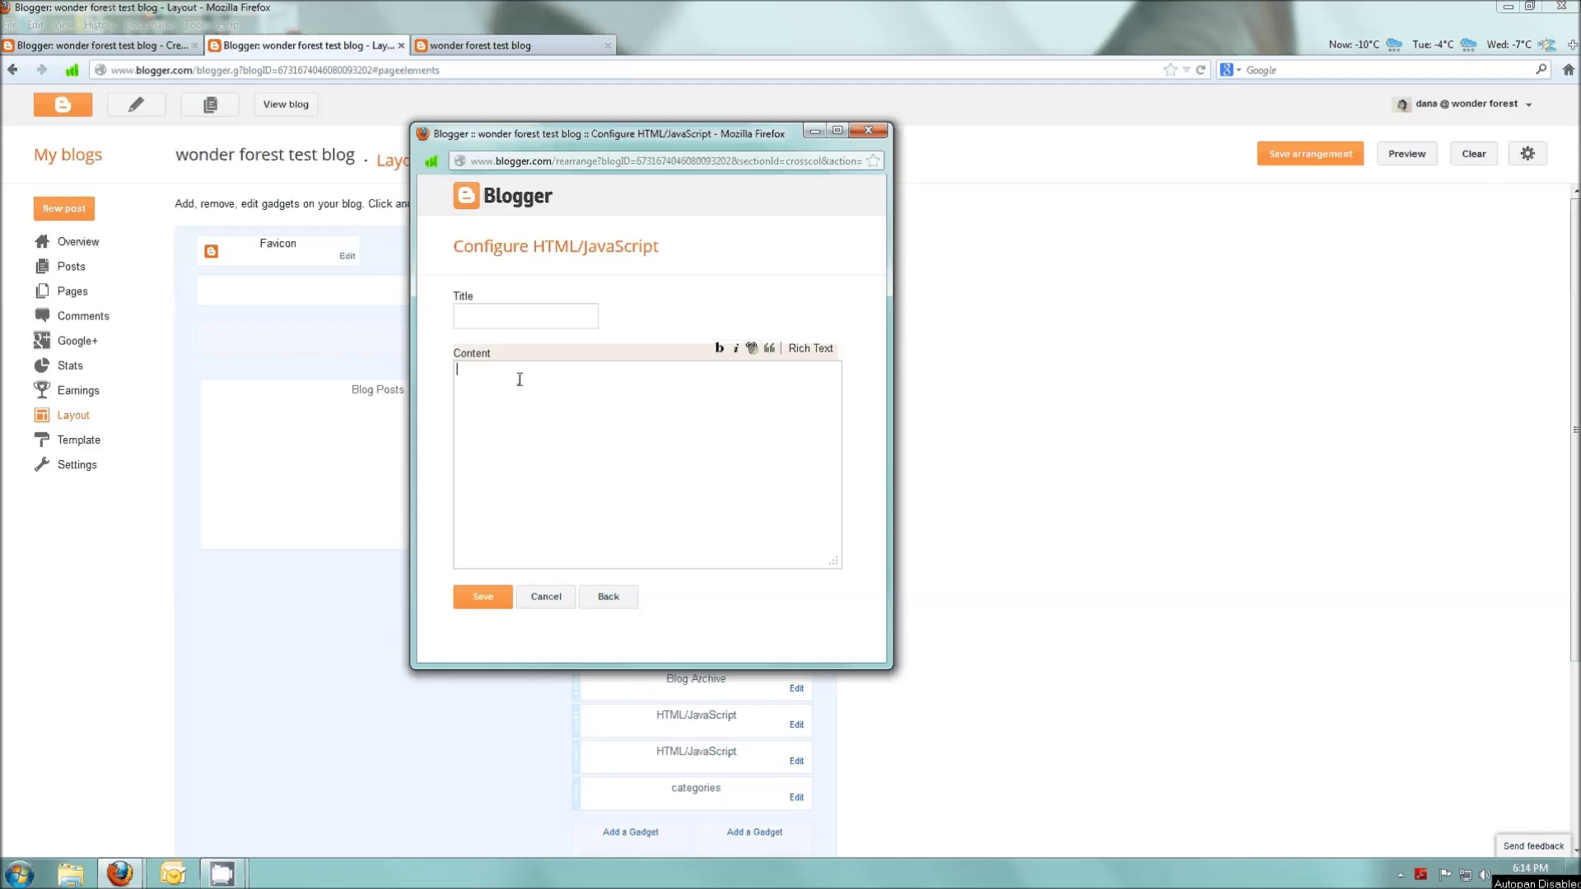
{"action": "left_click", "coordinate": [106, 51]}
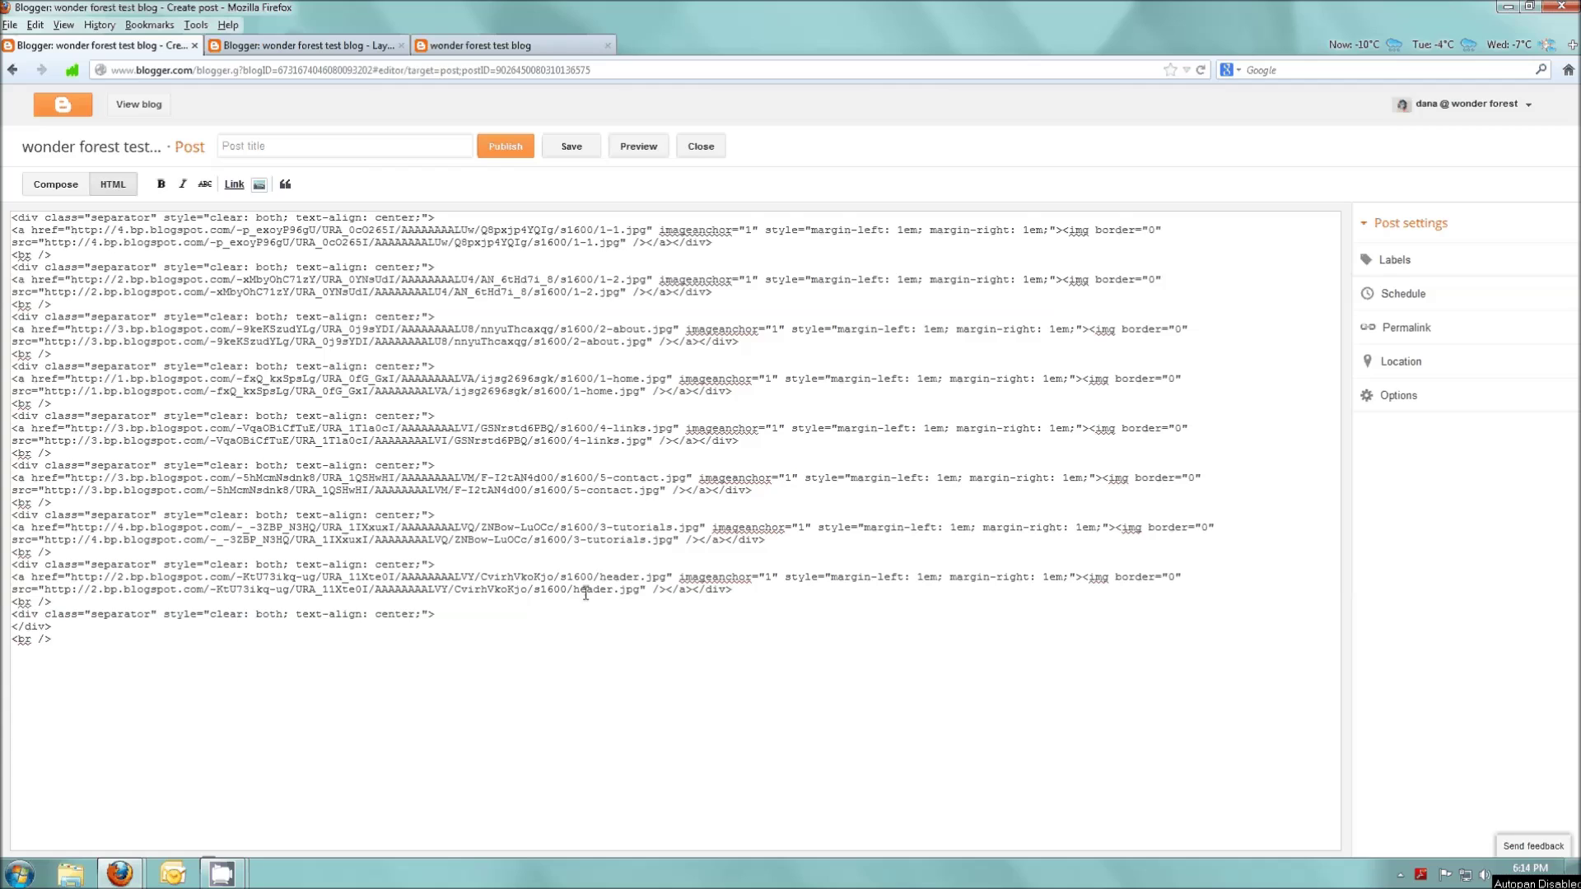
Copy the Wonder Forest header's img tag from the post HTML into the gadget content box
{"action": "left_click_drag", "start_coordinate": [581, 591], "coordinate": [643, 590]}
{"action": "double_click", "coordinate": [659, 590]}
{"action": "left_click", "coordinate": [583, 591], "text": "shift"}
{"action": "left_click", "coordinate": [580, 577]}
{"action": "left_click_drag", "start_coordinate": [1082, 577], "coordinate": [667, 595]}
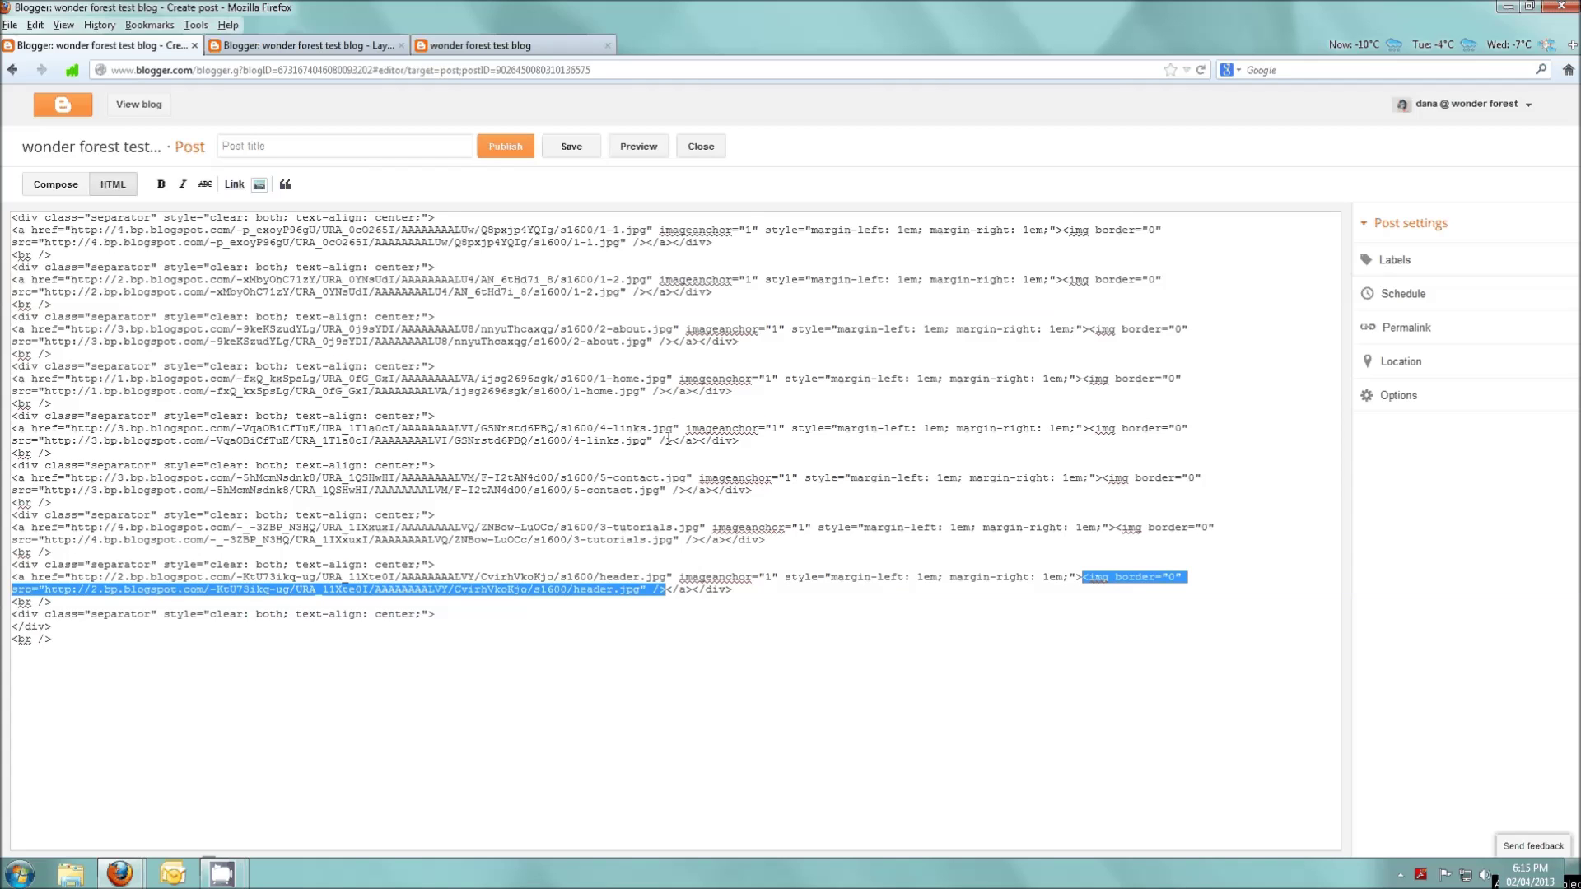
{"action": "key", "text": "alt+Tab"}
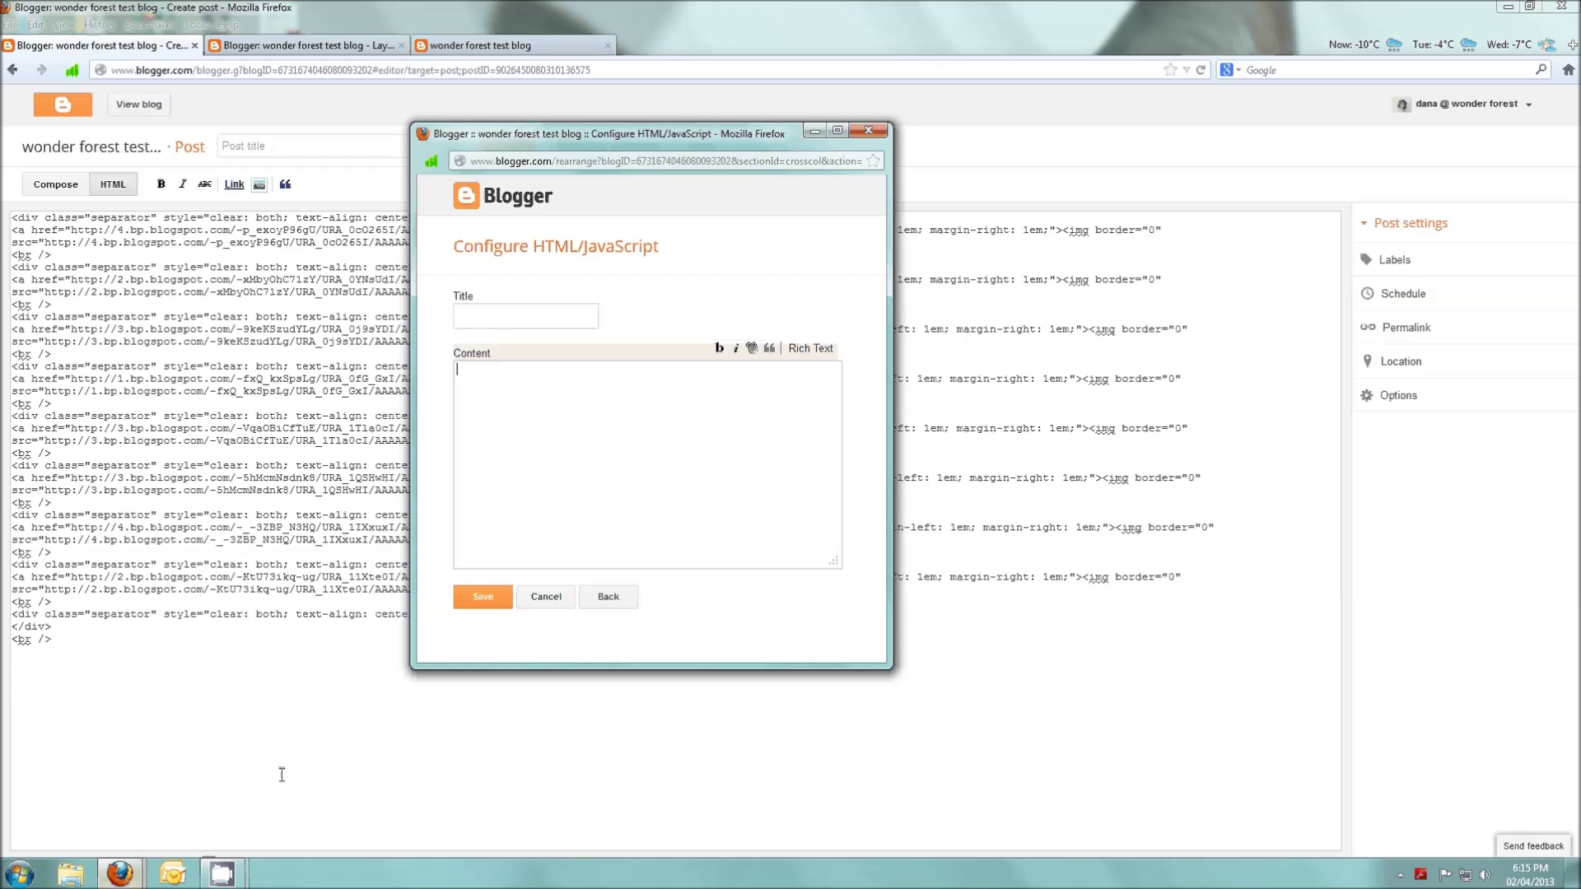
{"action": "type", "text": "<img border=\"0\" src=\"http://2.bp.blogspot.com/-KtU73ikq-ug/URA_11Xte0I/AAAAAAAALVY/CvirhVkoKjo/s1600/header.jpg\" />"}
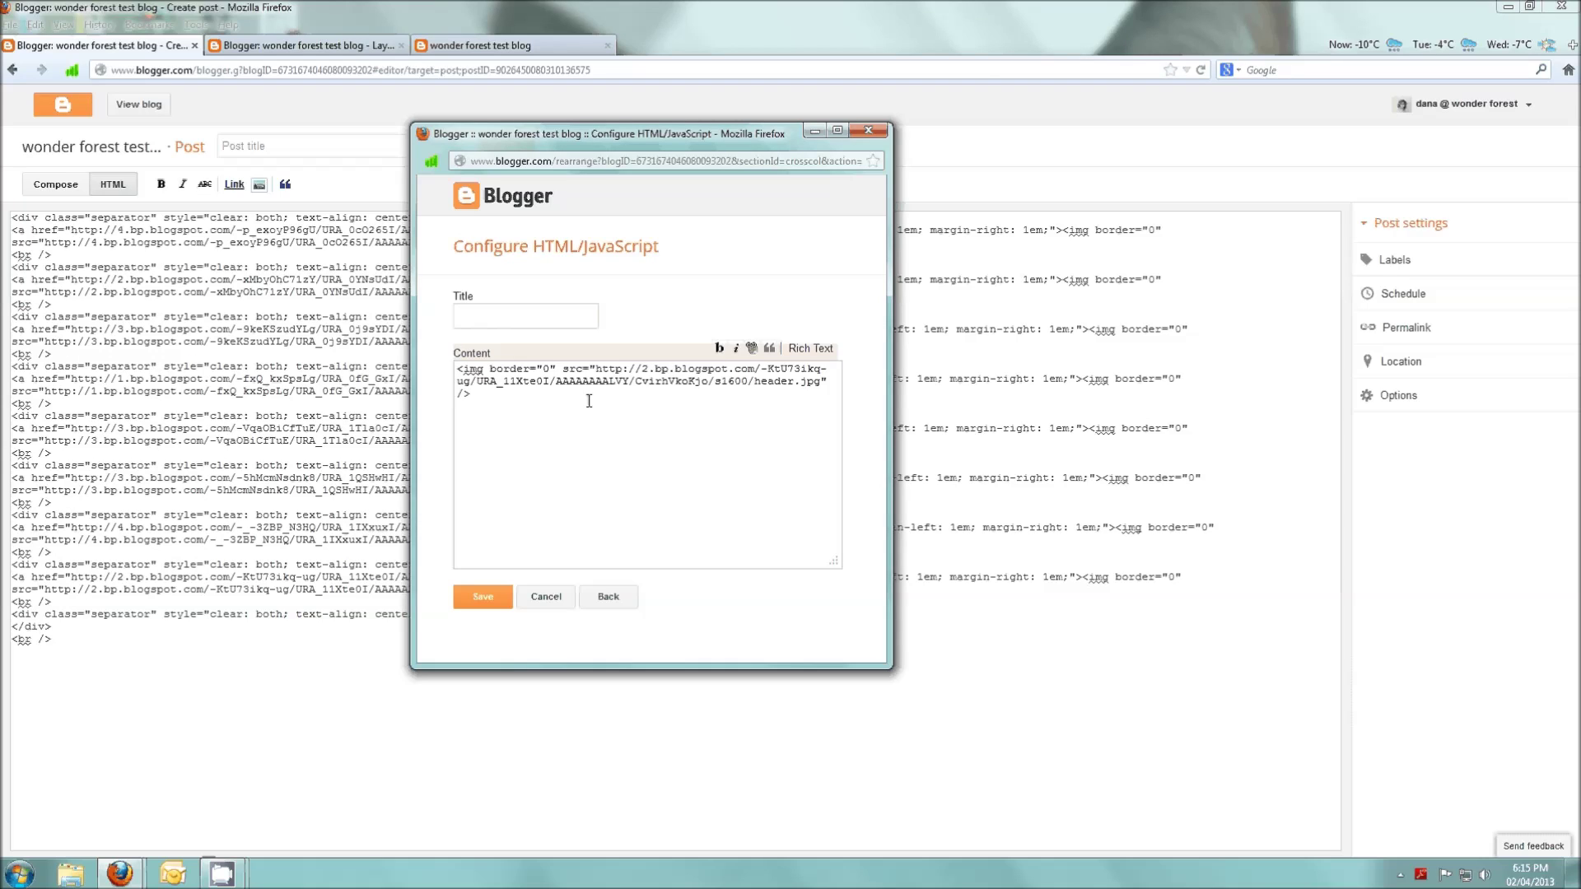
{"action": "left_click", "coordinate": [331, 558]}
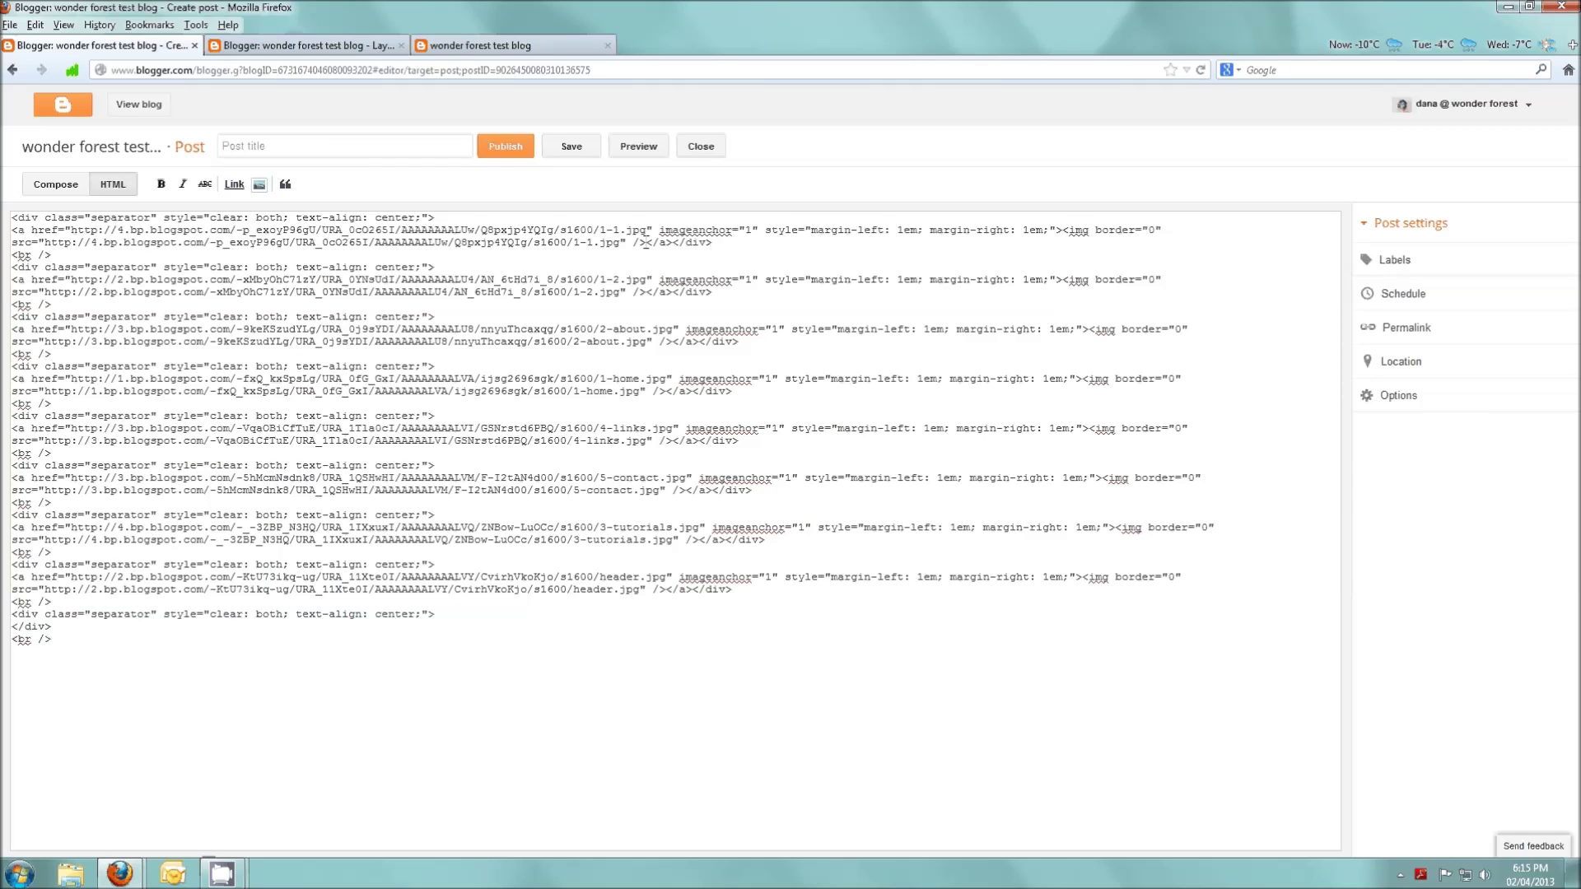
Copy the first image, home button and about button img tags into the gadget content
{"action": "left_click_drag", "start_coordinate": [647, 242], "coordinate": [1064, 235]}
{"action": "key", "text": "ctrl+c"}
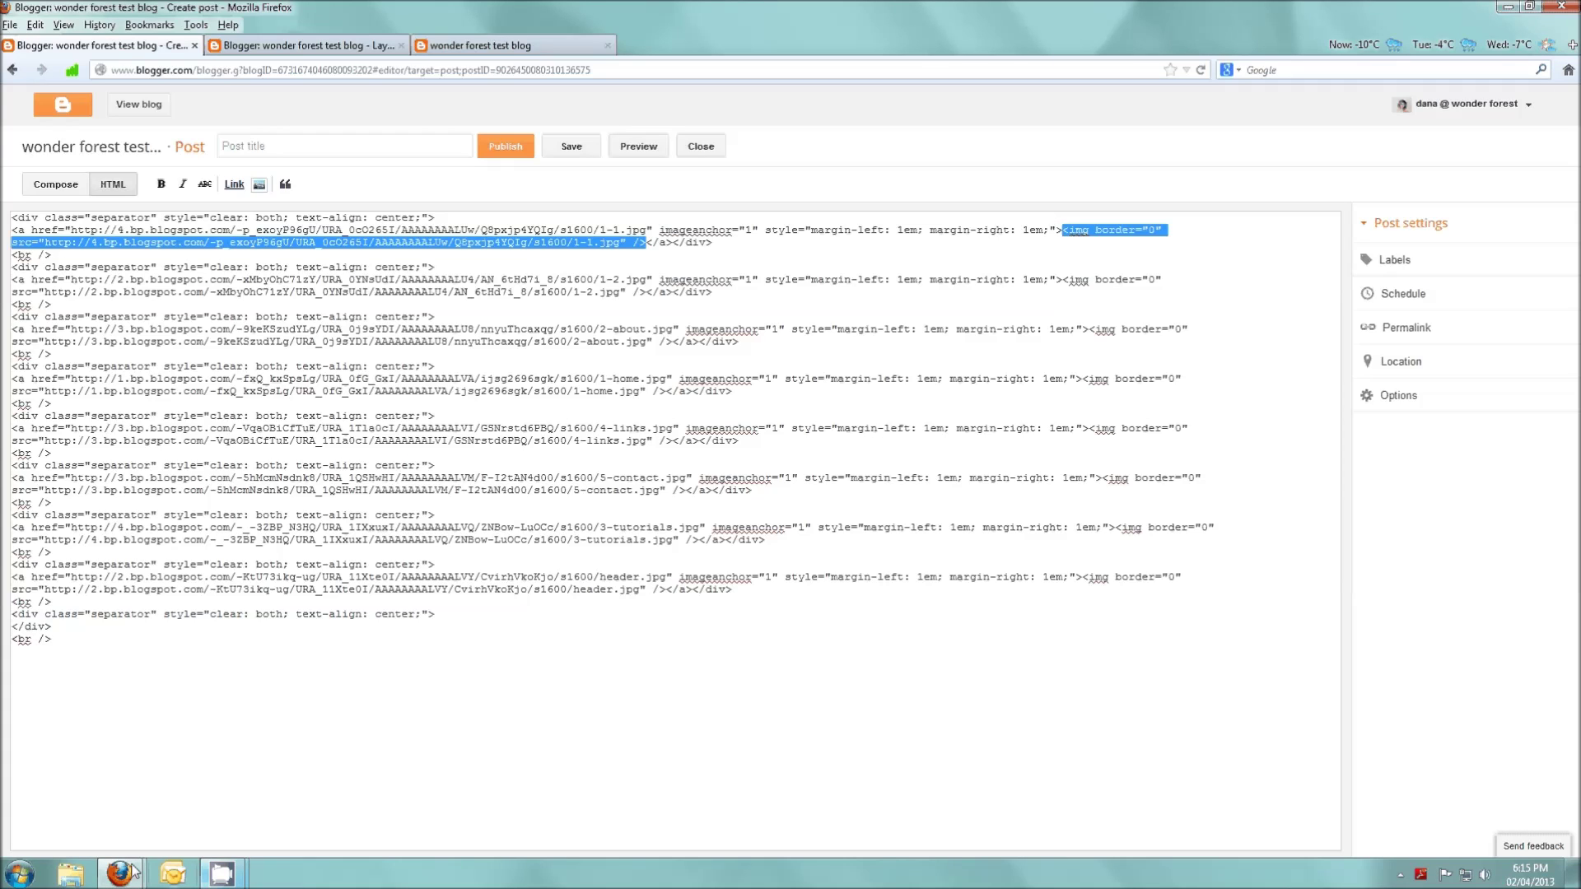
{"action": "mouse_move", "coordinate": [125, 879]}
{"action": "left_click", "coordinate": [284, 790]}
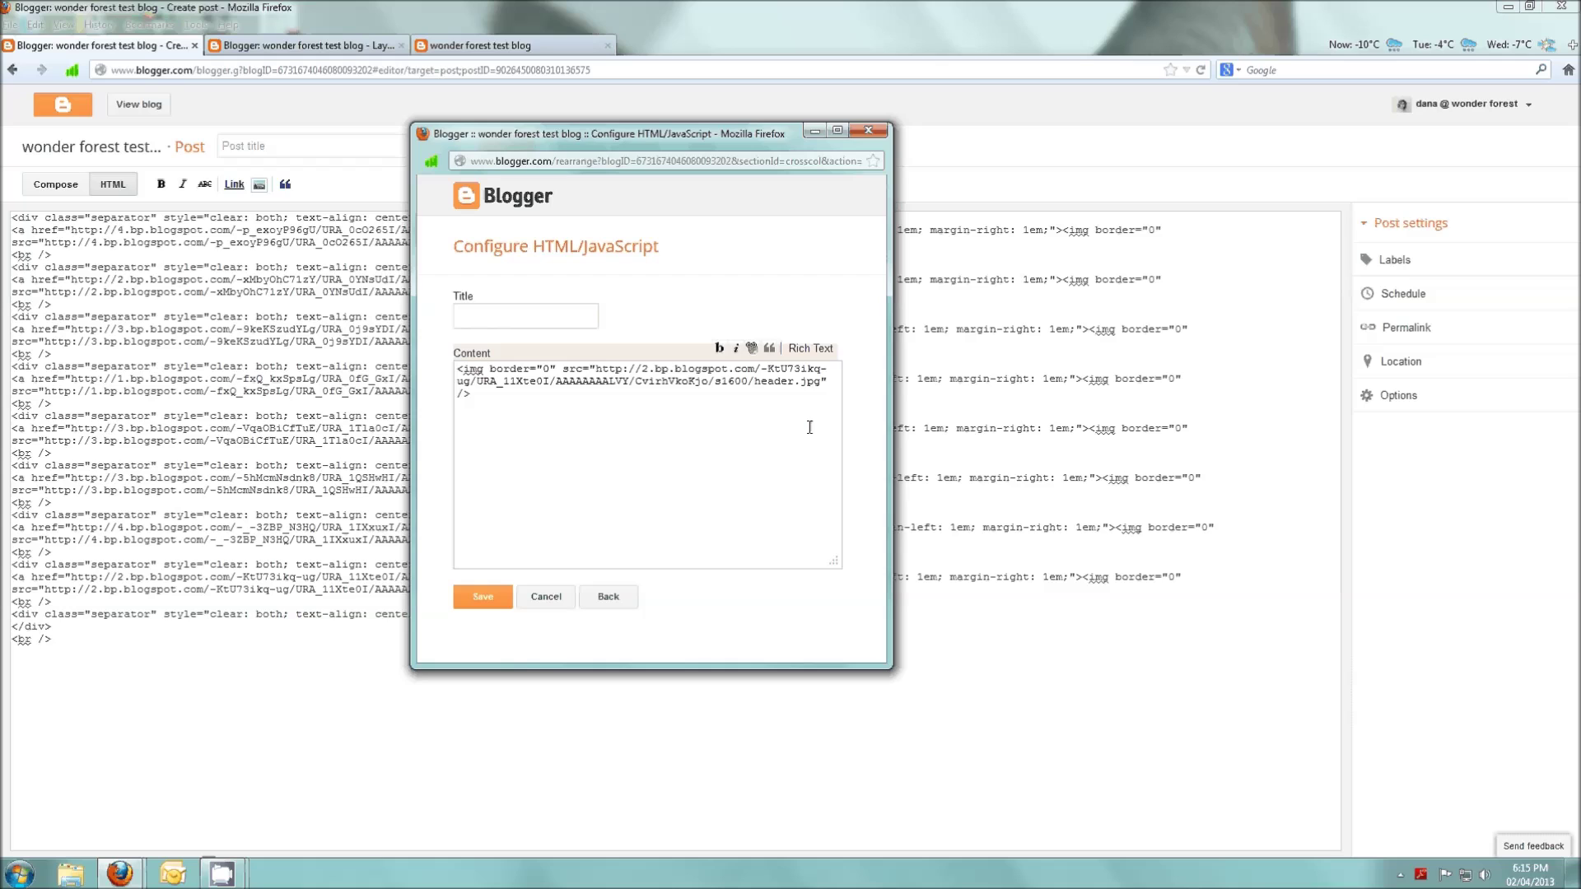
{"action": "key", "text": "ctrl+v"}
{"action": "key", "text": "alt+Tab"}
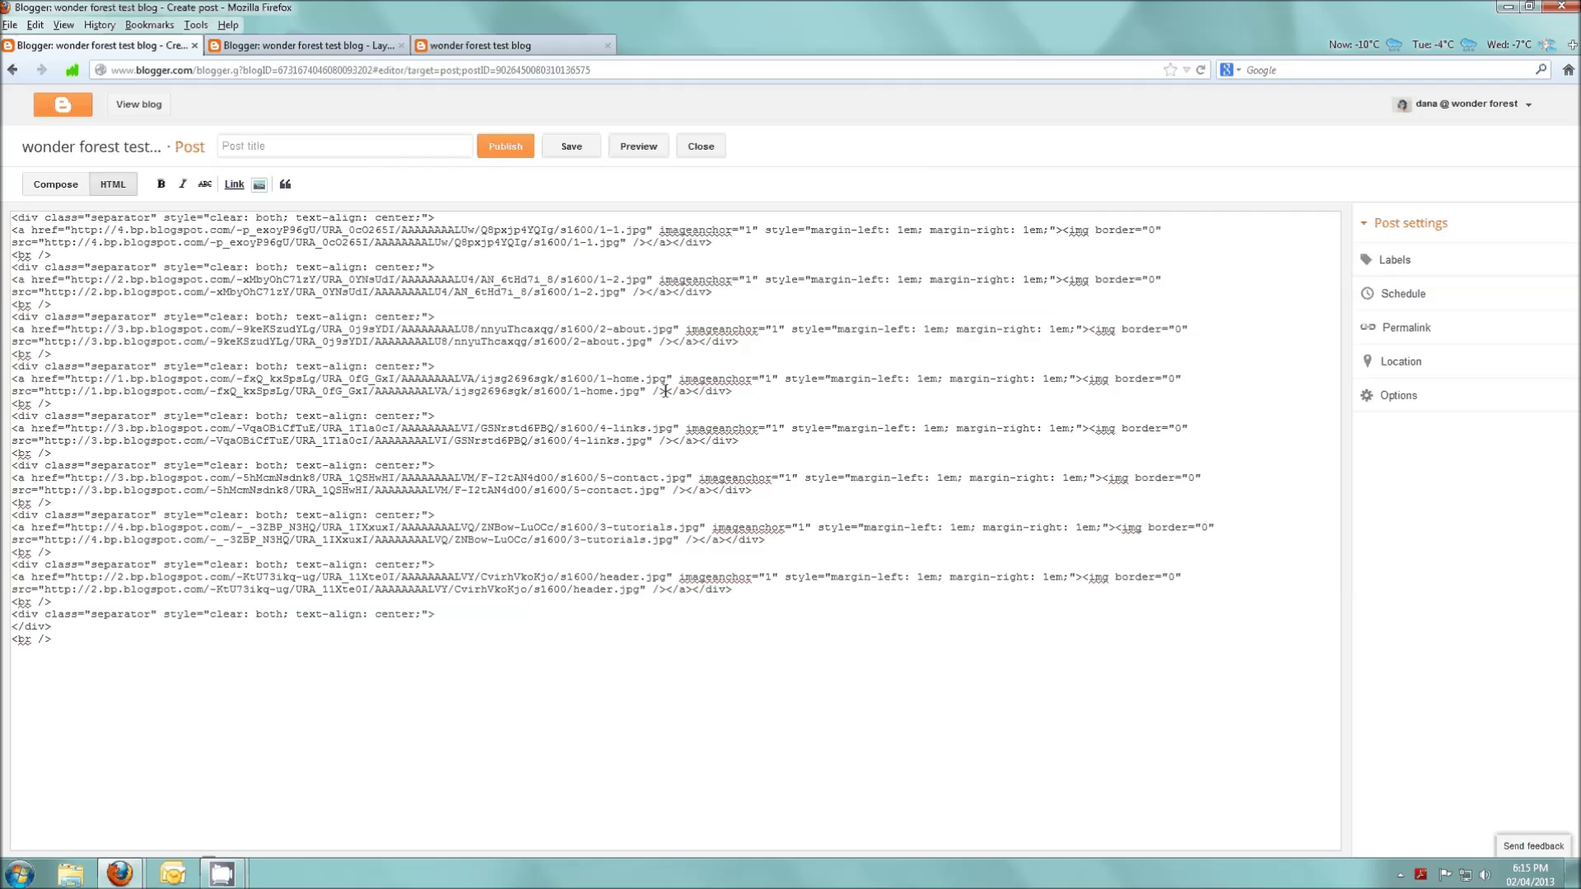
{"action": "left_click_drag", "start_coordinate": [665, 391], "coordinate": [1027, 376]}
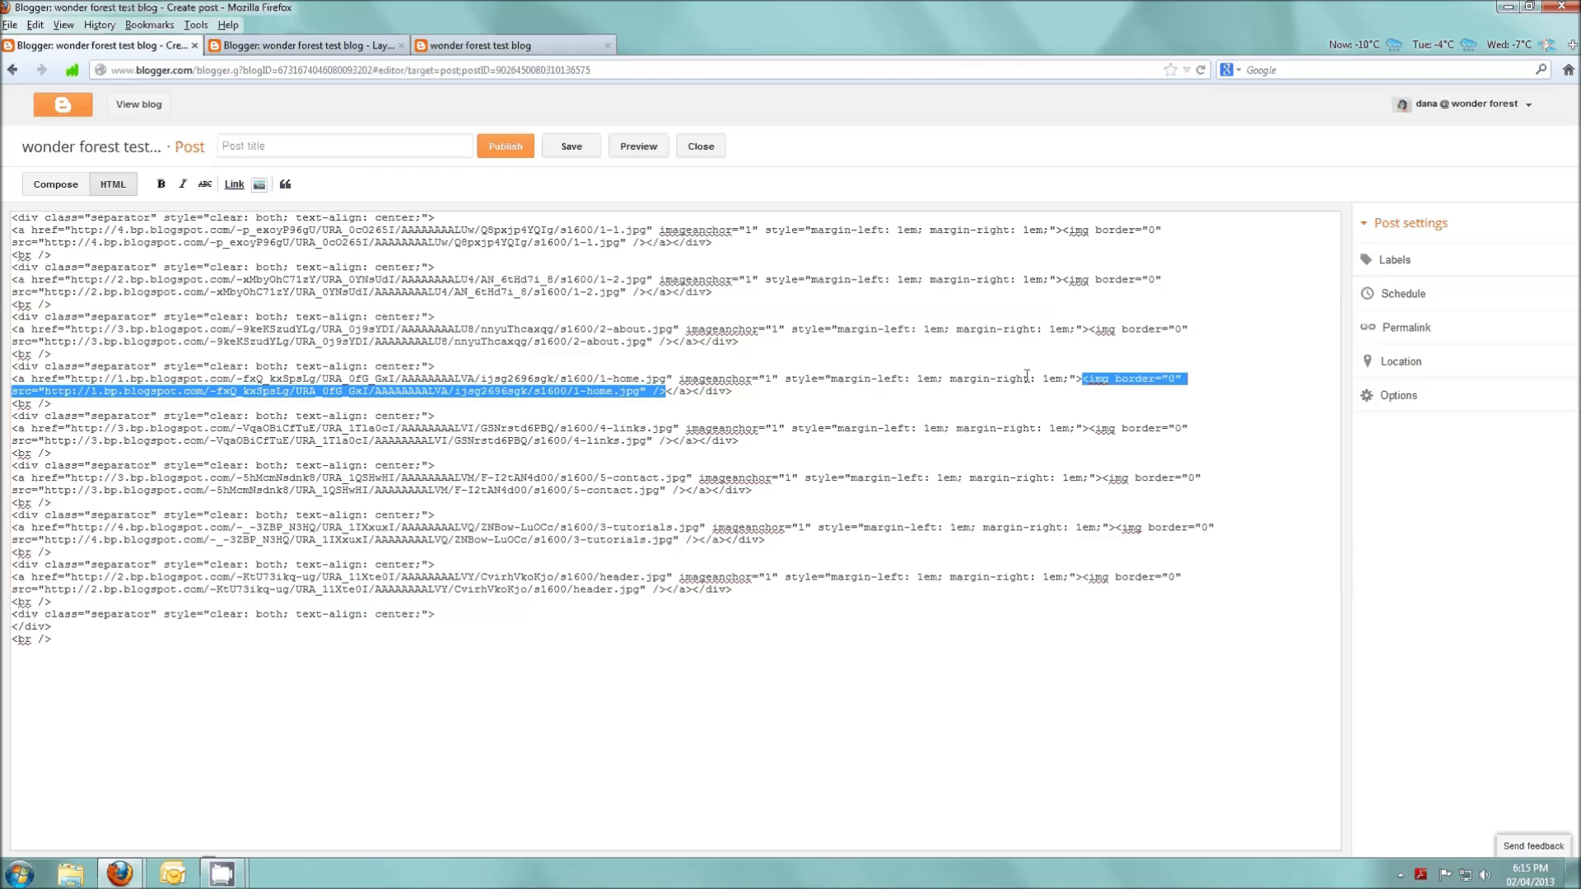
{"action": "key", "text": "alt+Tab"}
{"action": "key", "text": "alt+Tab"}
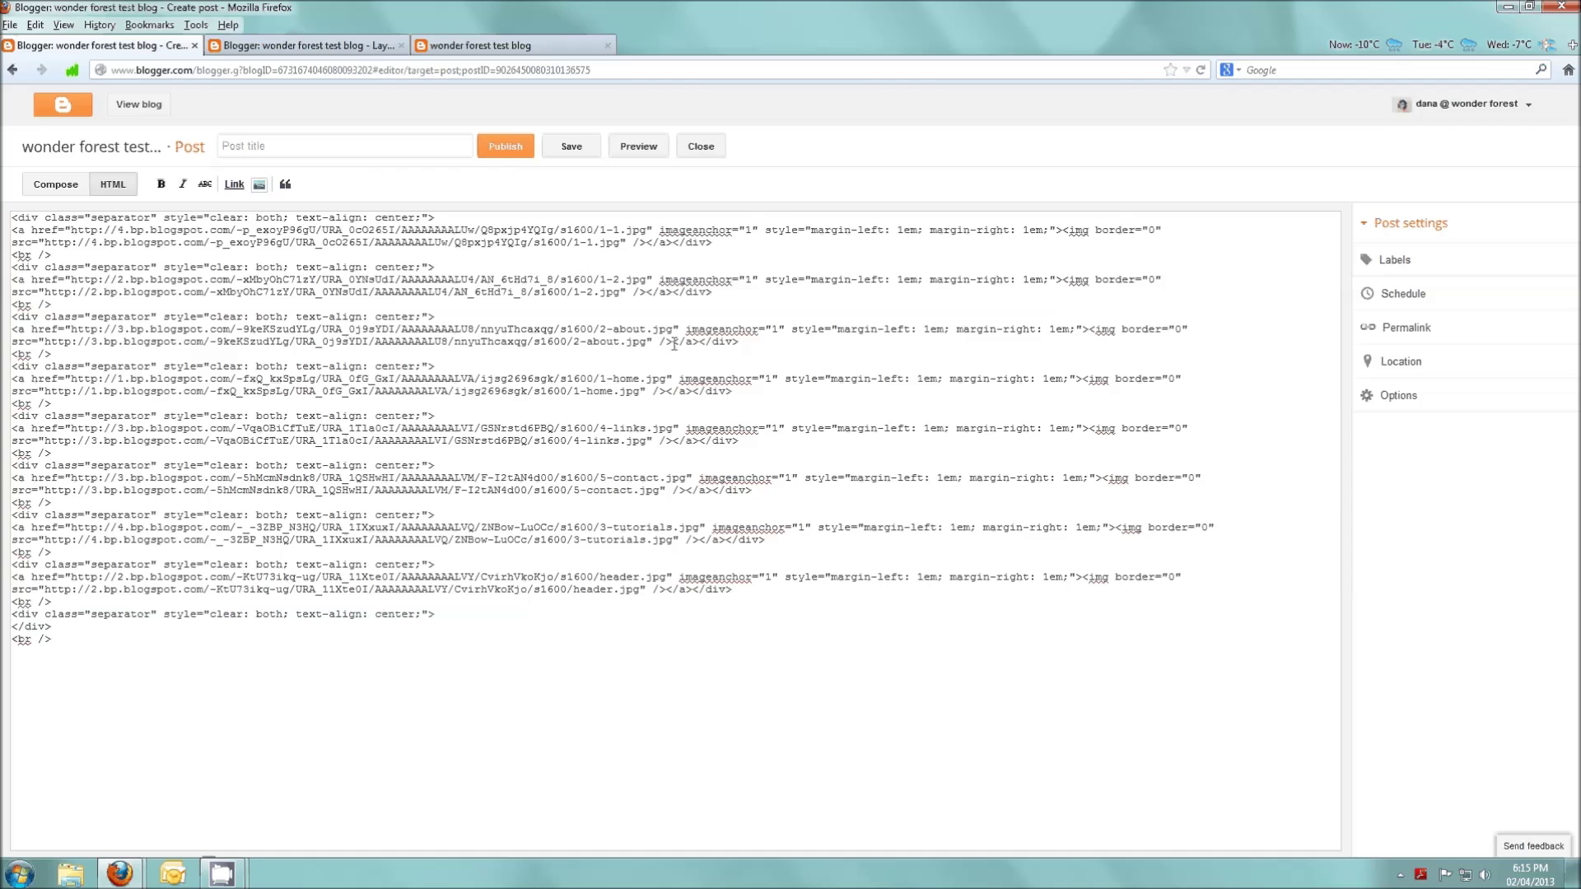
{"action": "left_click_drag", "start_coordinate": [672, 343], "coordinate": [1090, 327]}
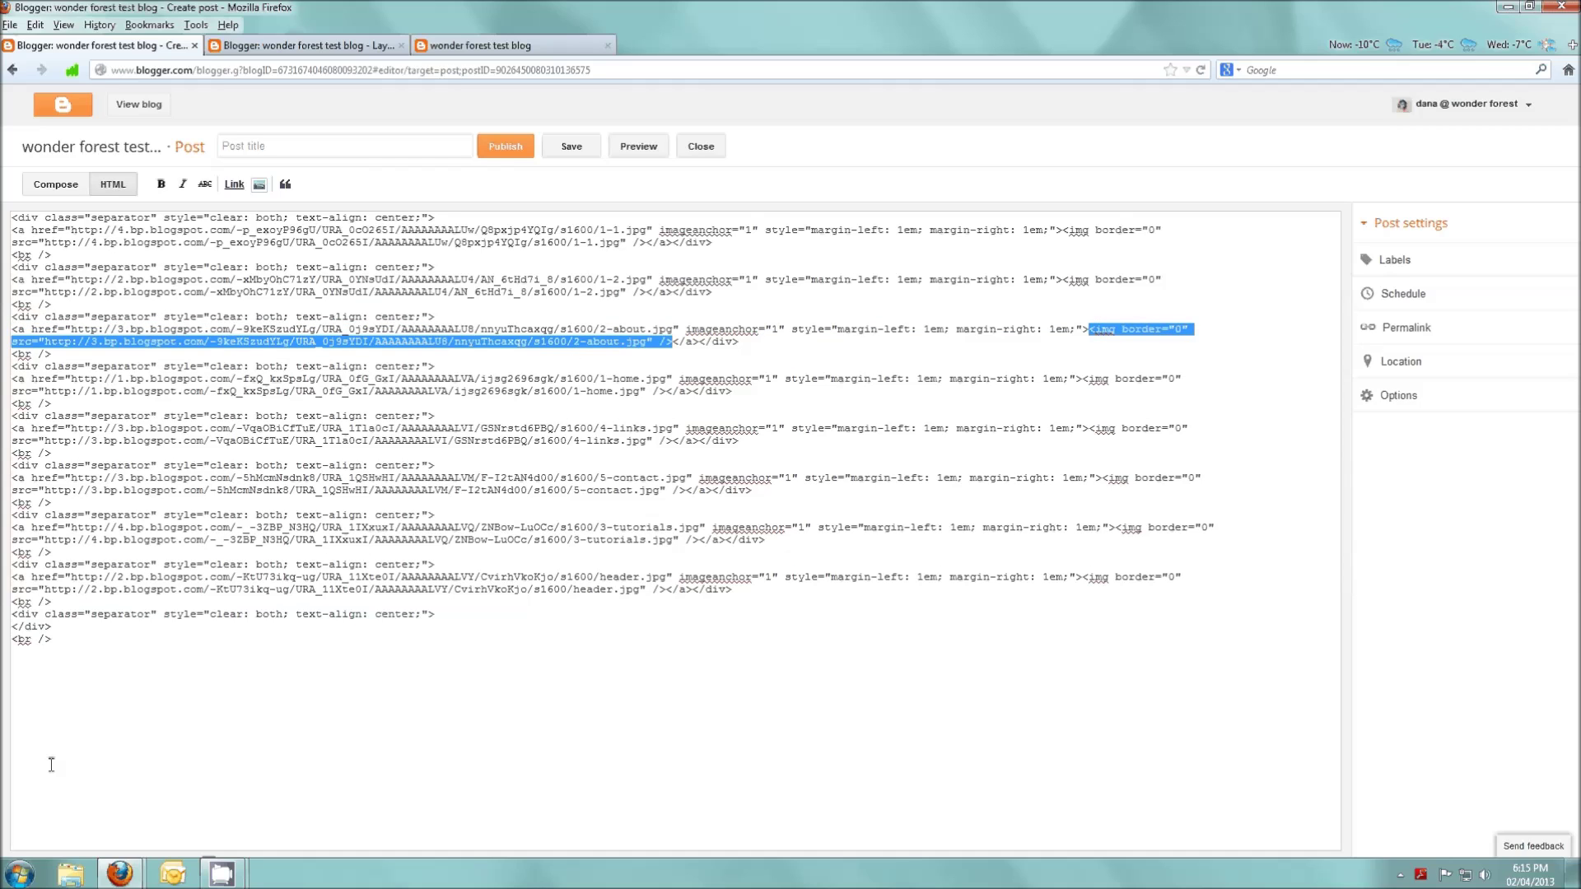
{"action": "left_click", "coordinate": [120, 872]}
{"action": "left_click", "coordinate": [235, 817]}
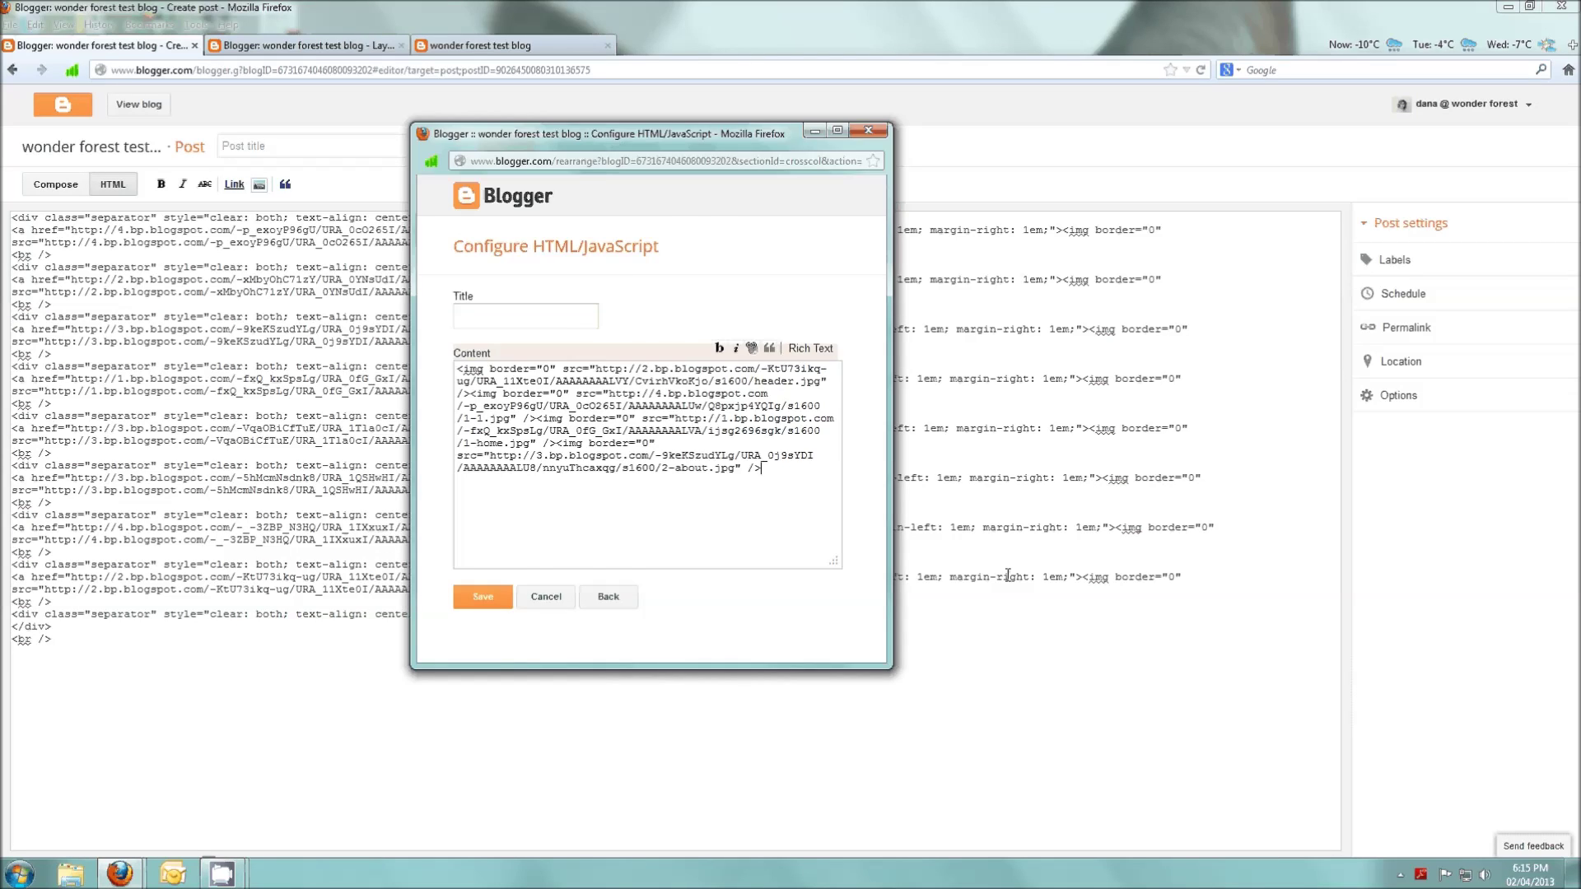
{"action": "left_click", "coordinate": [972, 541]}
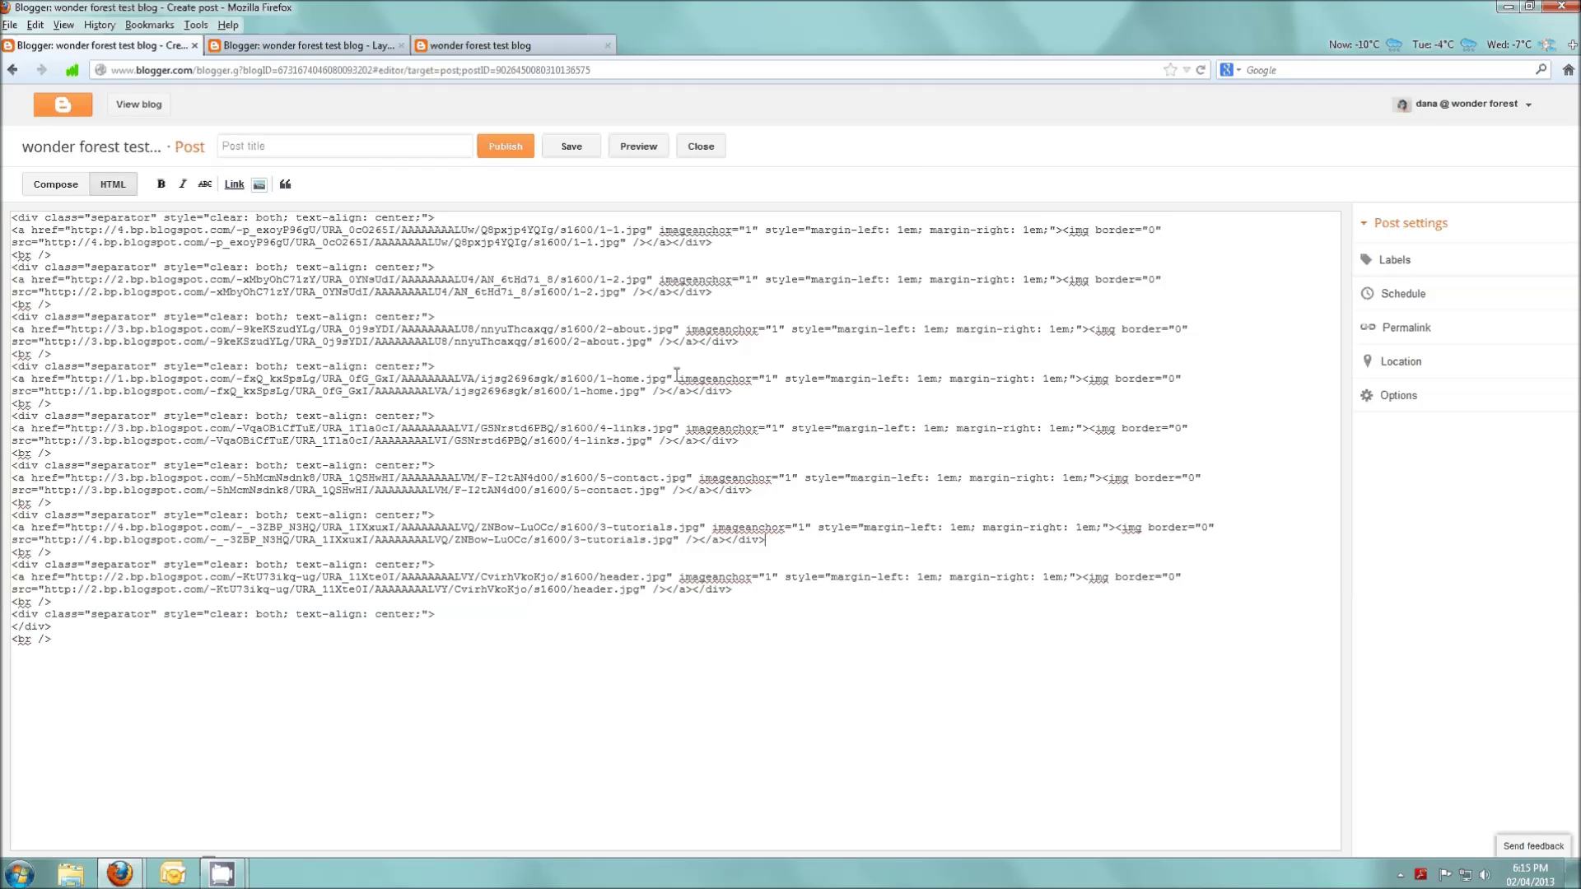
Add the 3-tutorials and 4-links button image tags to the gadget content
{"action": "left_click_drag", "start_coordinate": [701, 541], "coordinate": [1115, 527]}
{"action": "left_click", "coordinate": [131, 872]}
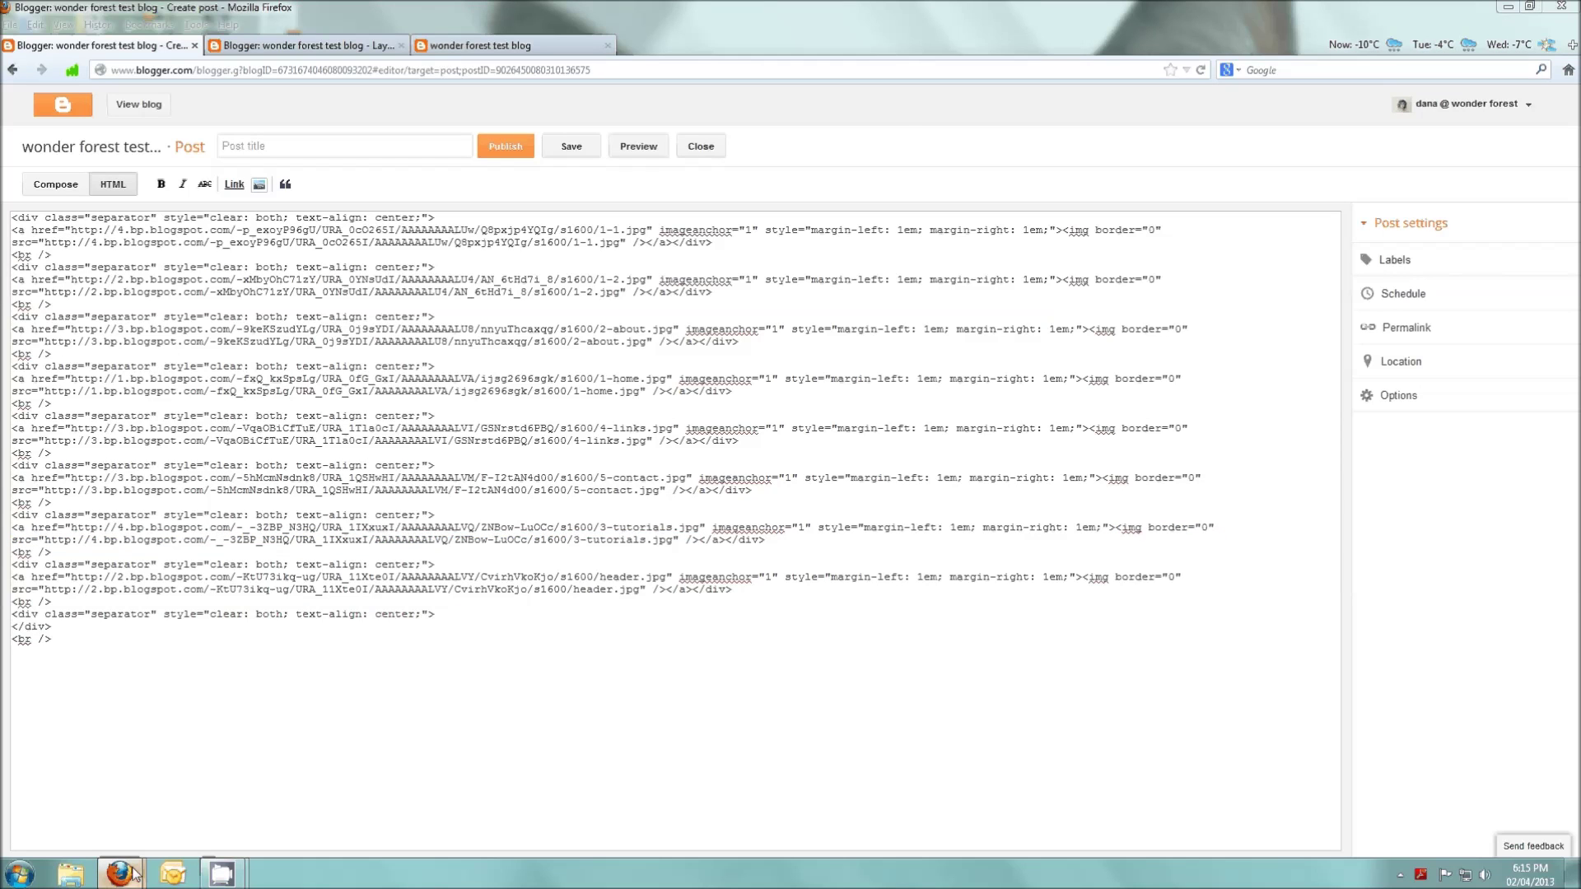
{"action": "left_click", "coordinate": [1188, 617]}
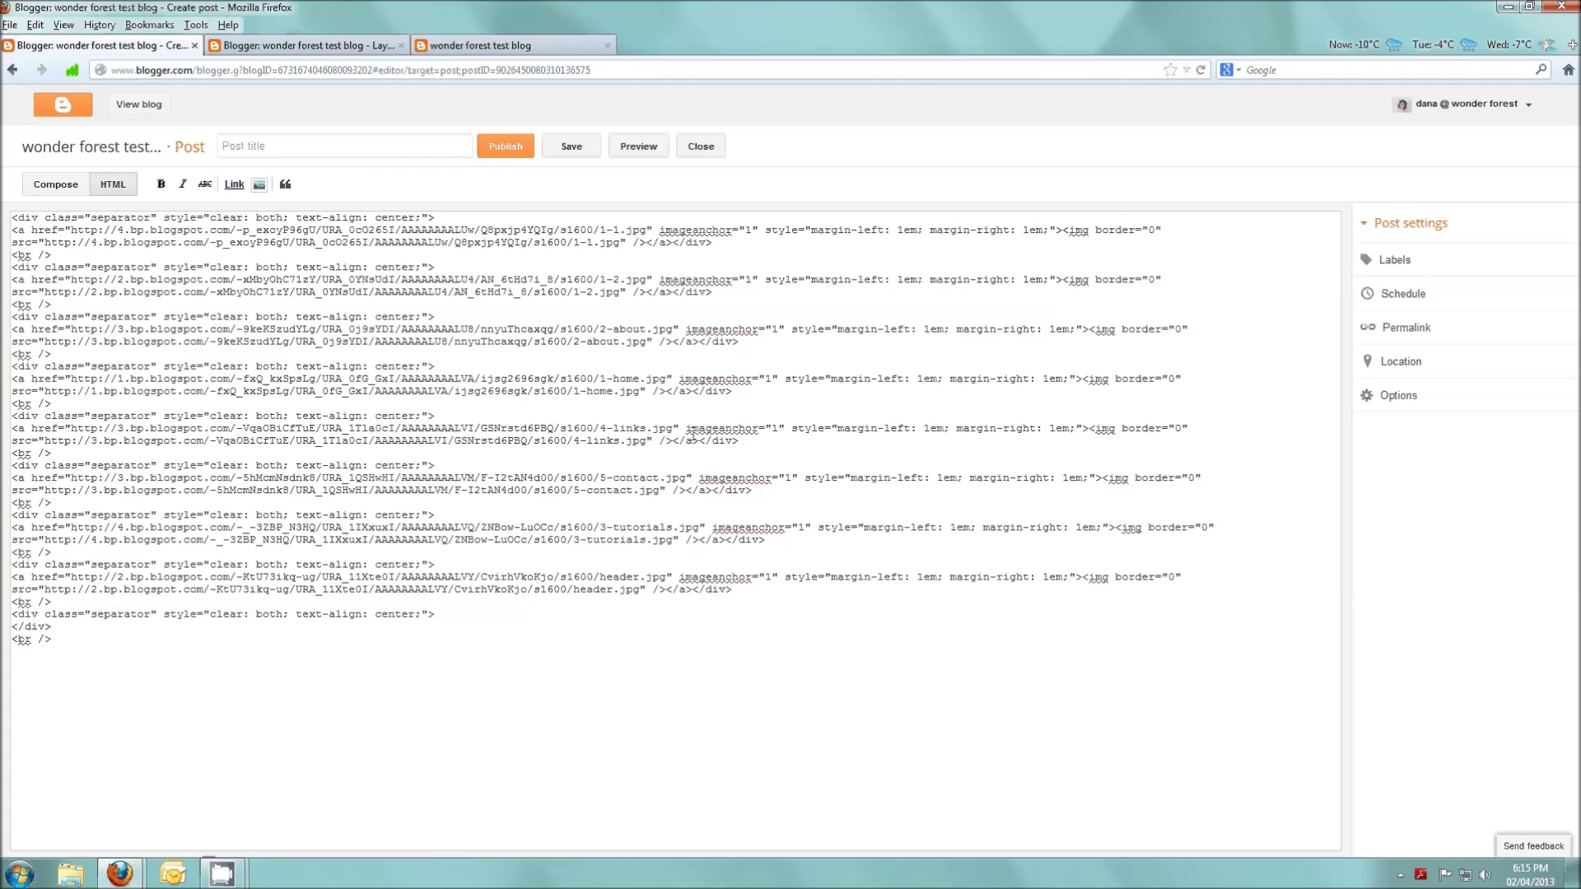
{"action": "left_click_drag", "start_coordinate": [672, 442], "coordinate": [1088, 428]}
{"action": "key", "text": "ctrl+c"}
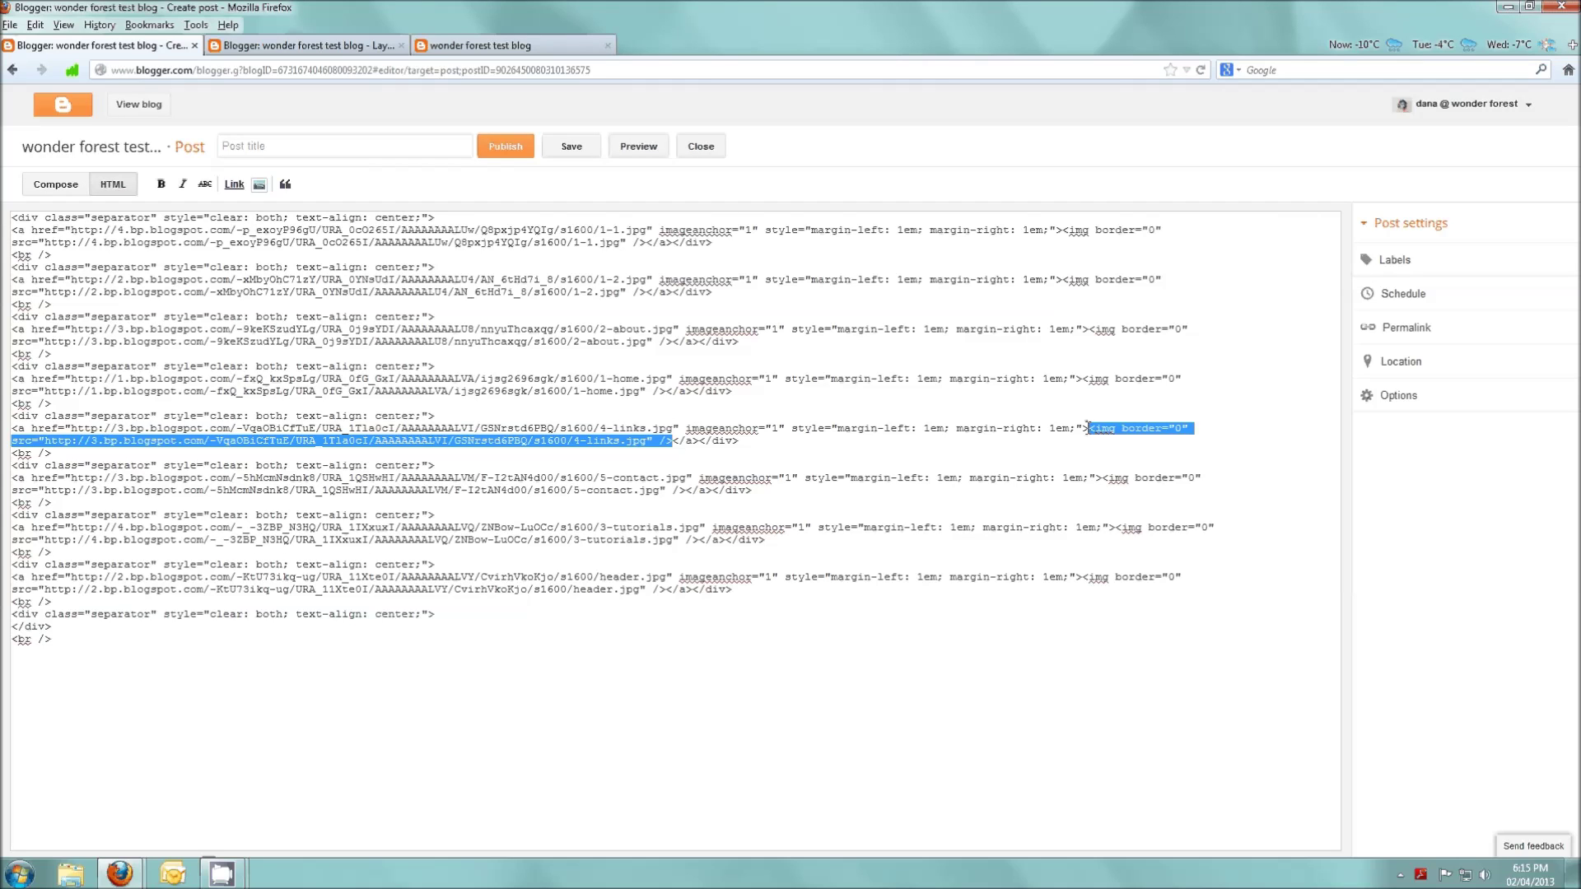
{"action": "left_click", "coordinate": [515, 758]}
{"action": "key", "text": "ctrl+v"}
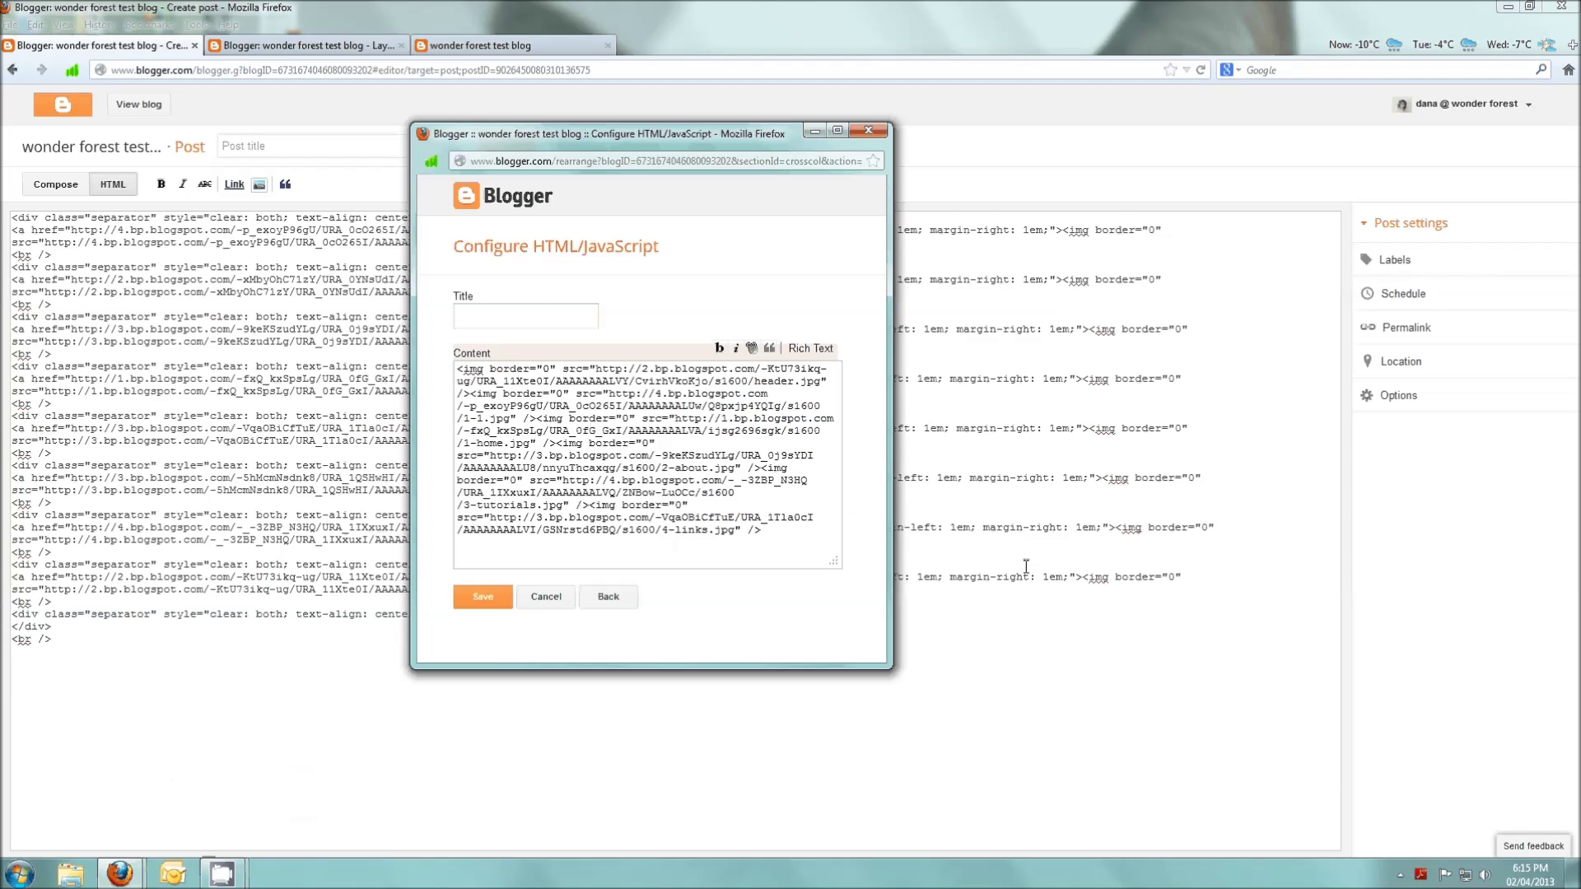
{"action": "left_click", "coordinate": [1025, 565]}
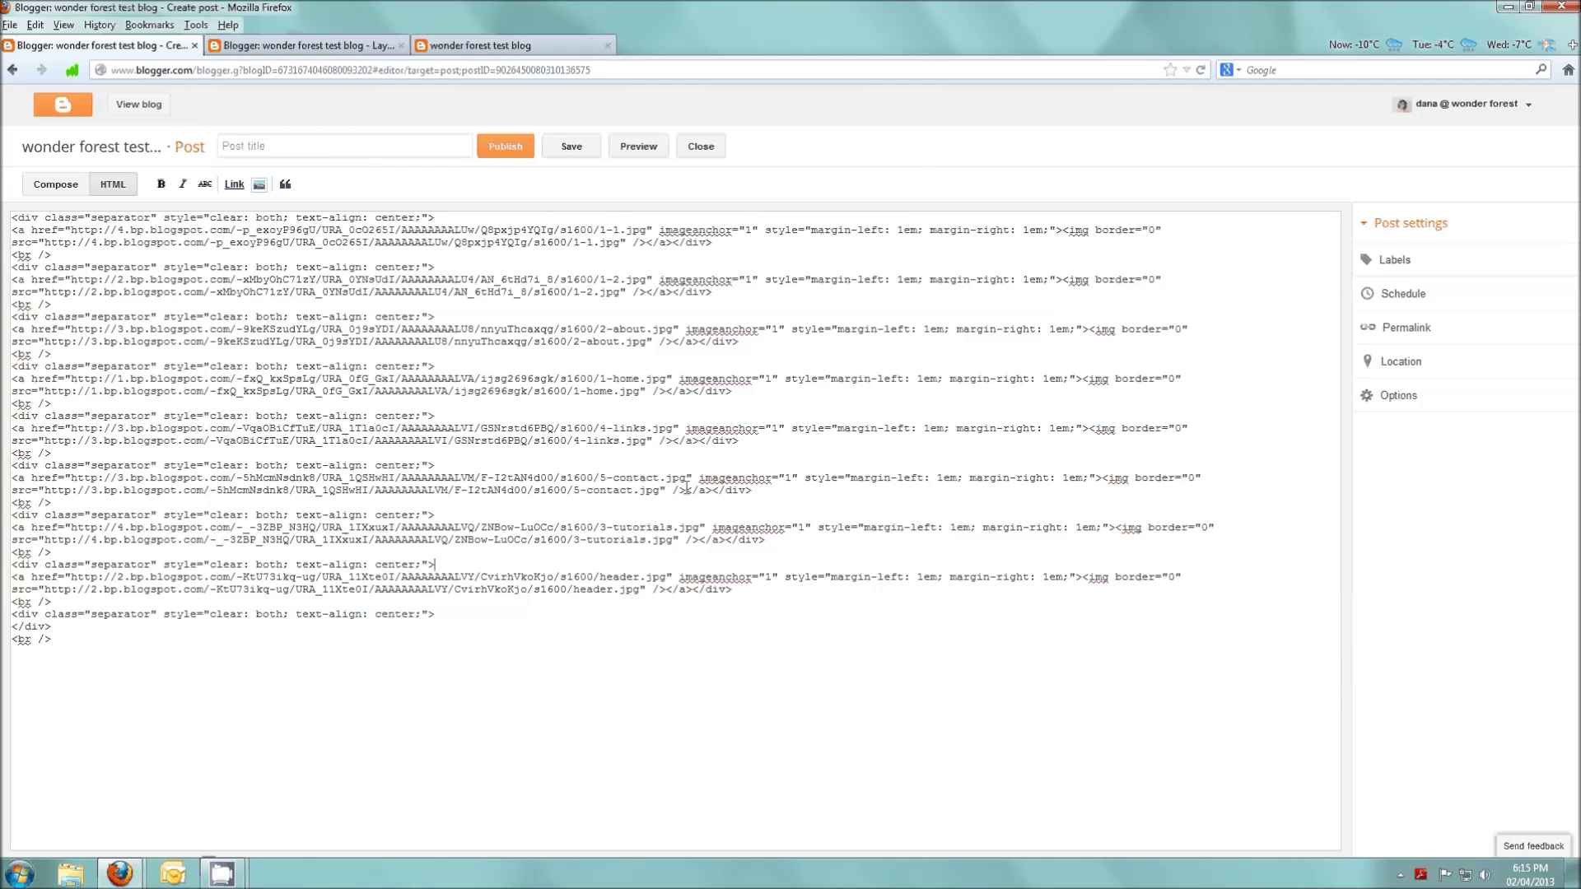
Add the 5-contact and 1-2 image tags to the gadget content
{"action": "left_click_drag", "start_coordinate": [684, 491], "coordinate": [1104, 479]}
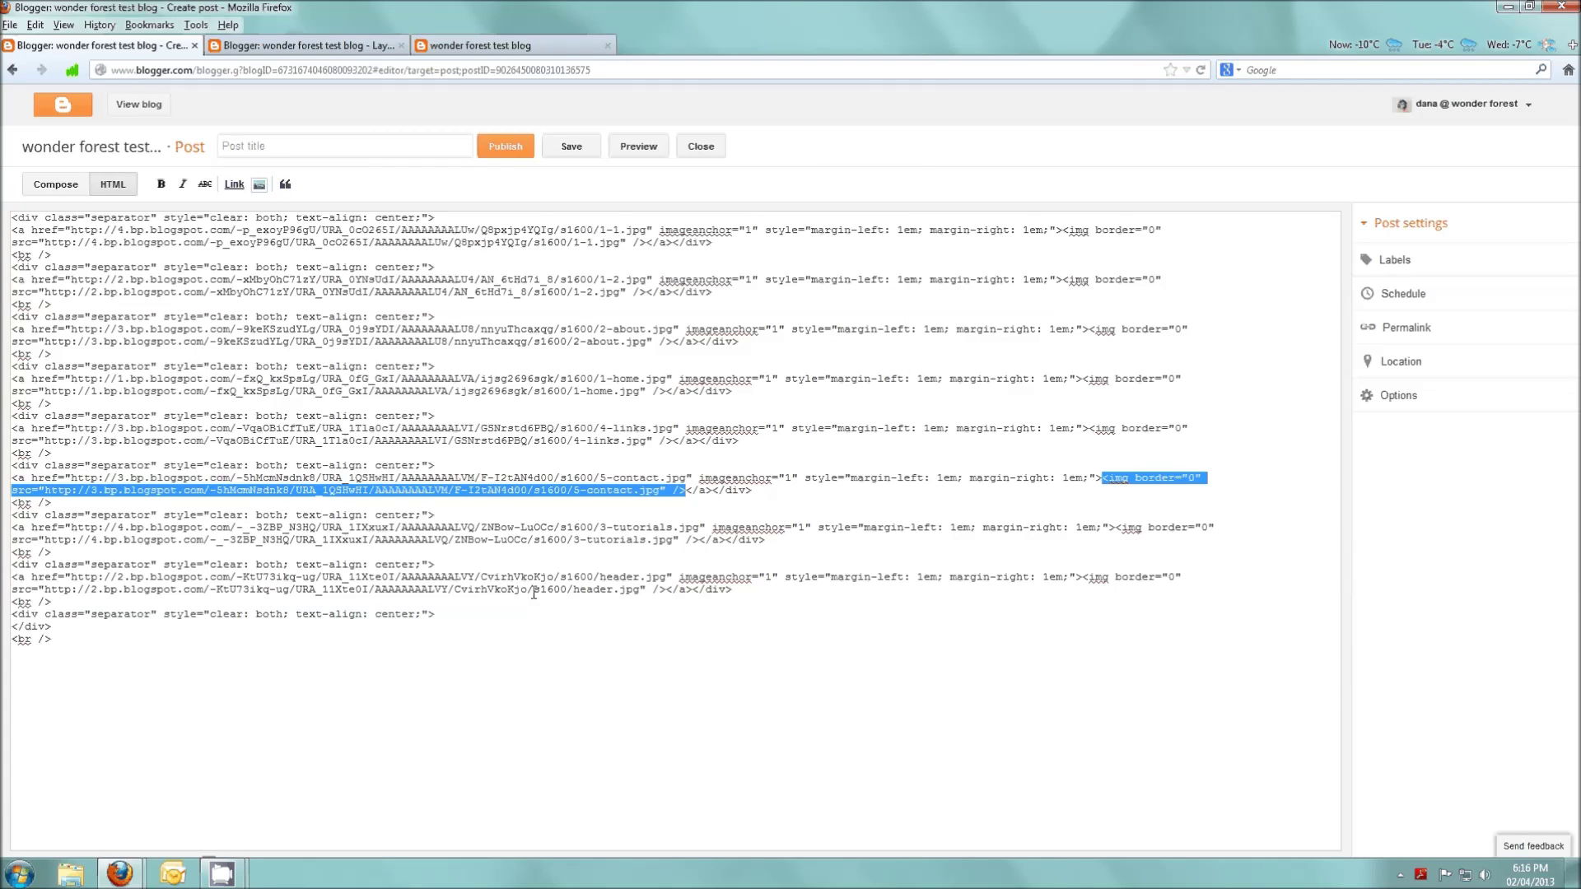
{"action": "key", "text": "ctrl+c"}
{"action": "key", "text": "alt+Tab"}
{"action": "key", "text": "ctrl+v"}
{"action": "key", "text": "alt+Tab"}
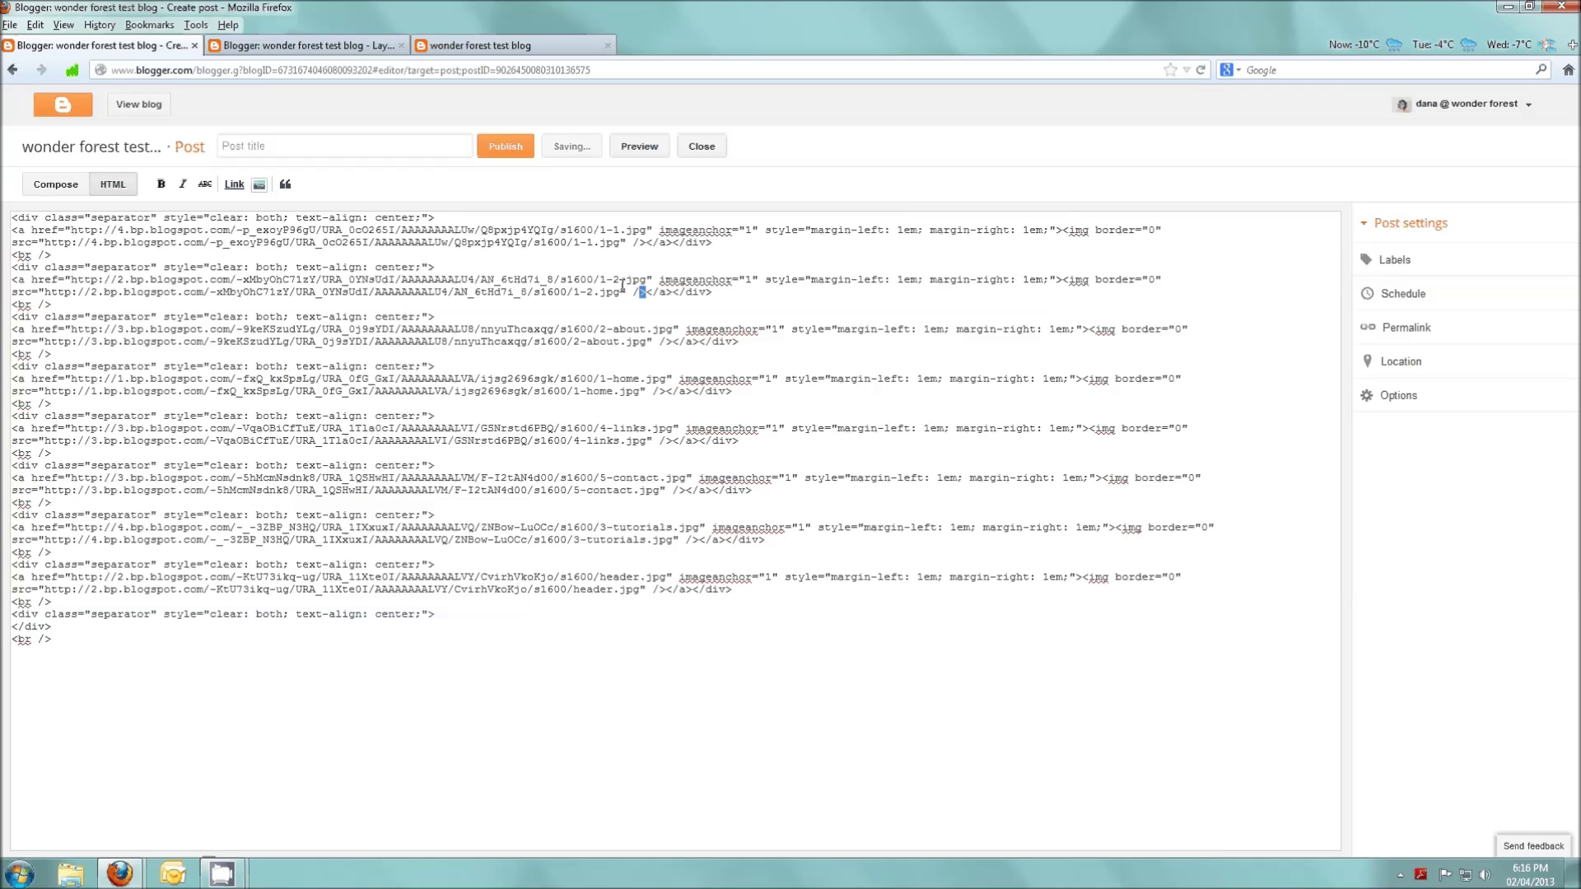
{"action": "left_click_drag", "start_coordinate": [645, 291], "coordinate": [1063, 280]}
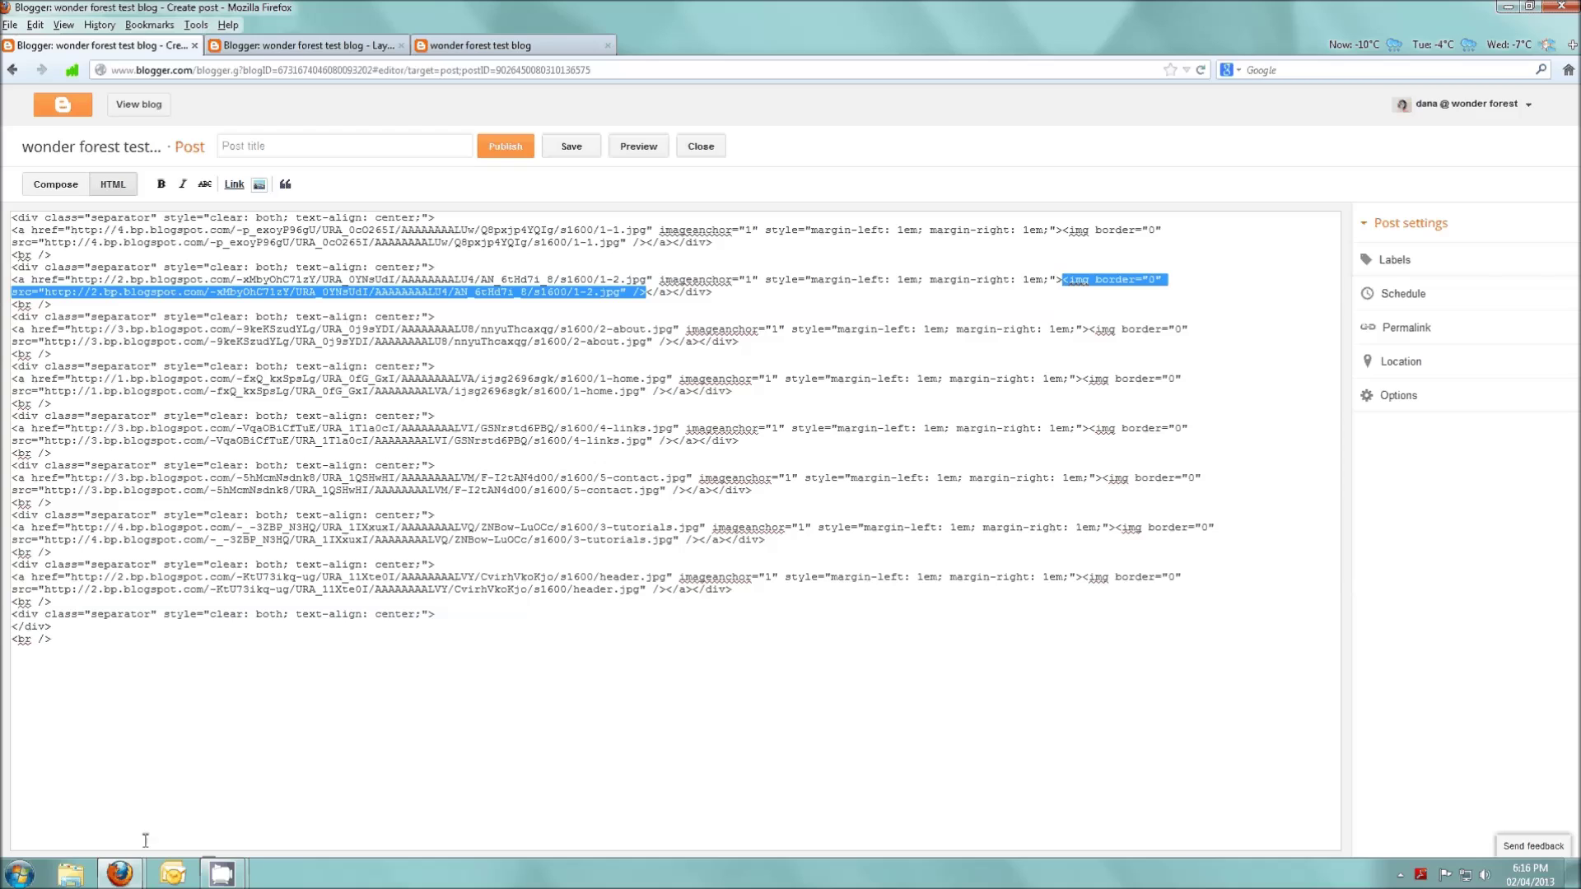
{"action": "left_click", "coordinate": [119, 872]}
{"action": "left_click", "coordinate": [321, 784]}
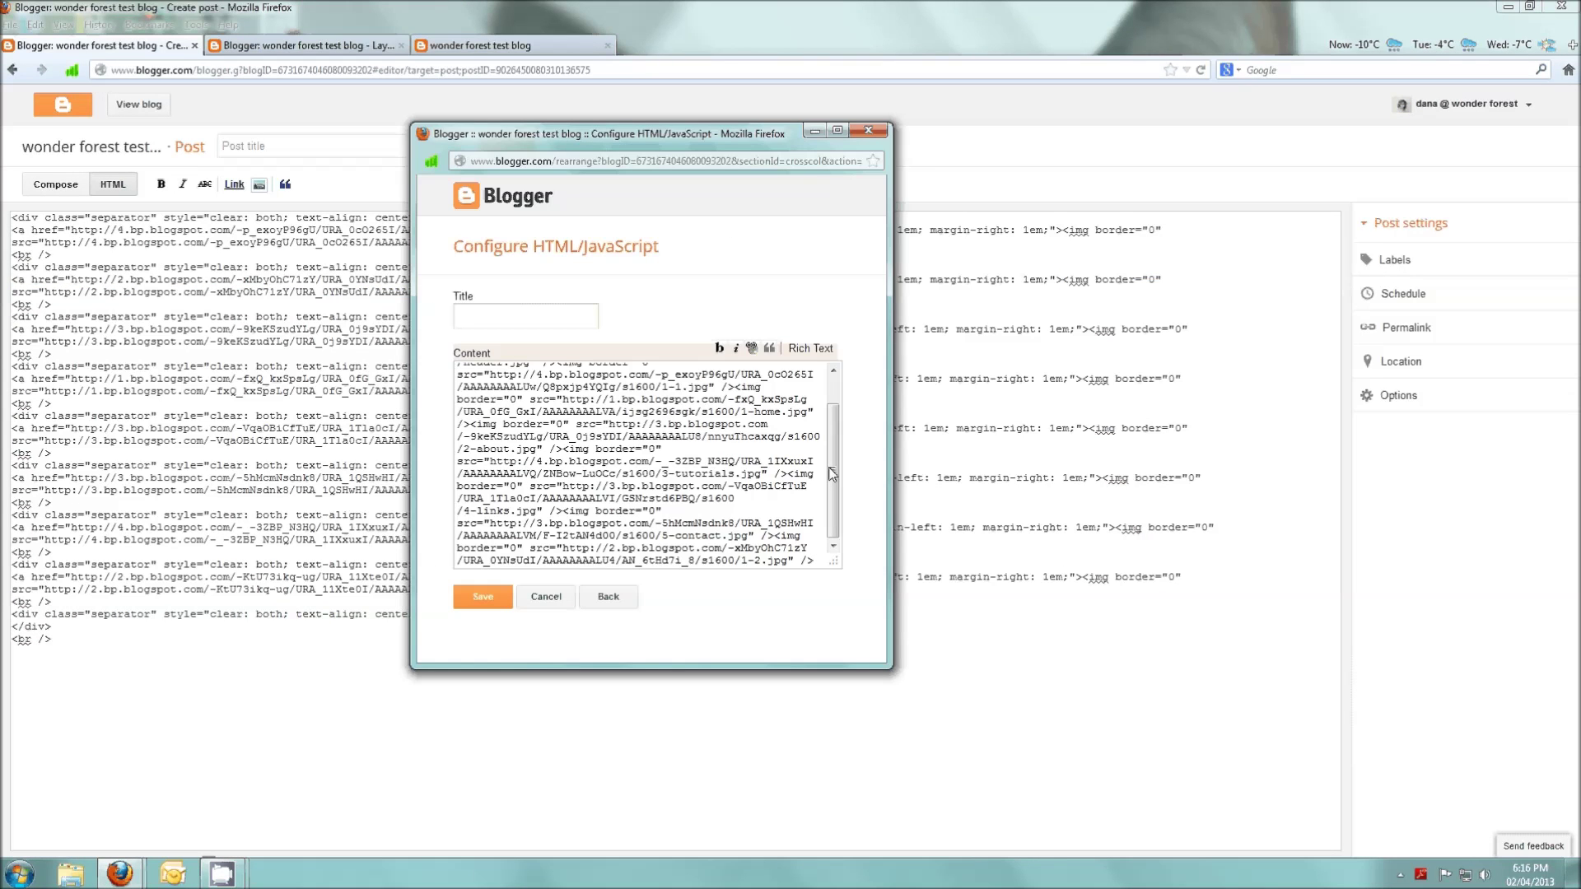
Tidy the line breaks between the image tags and save the gadget
{"action": "left_click_drag", "start_coordinate": [834, 451], "coordinate": [669, 380]}
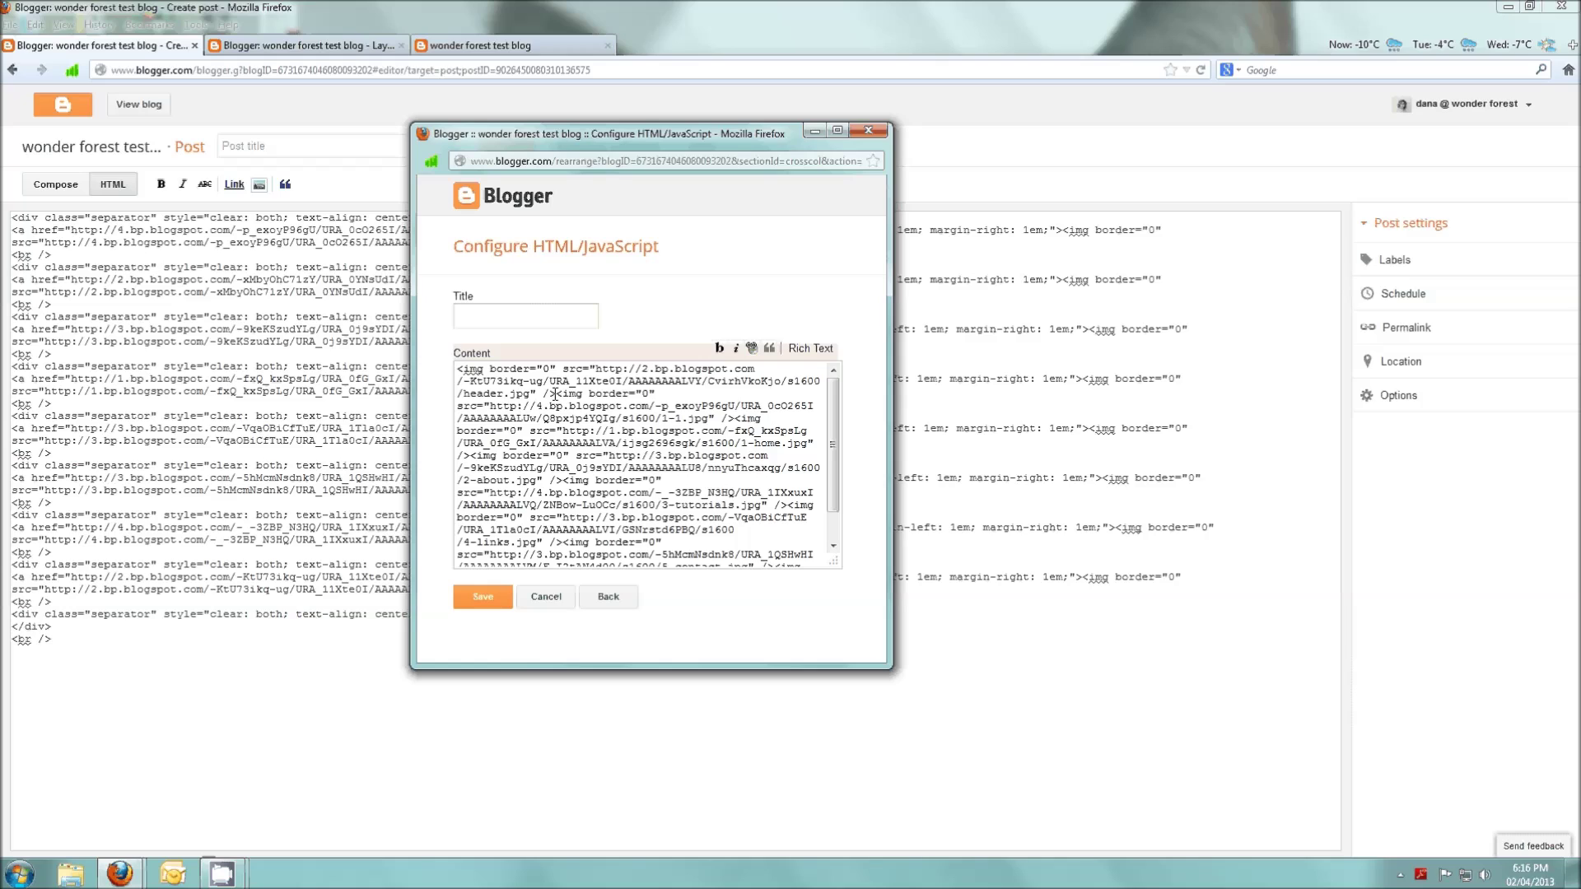
{"action": "left_click", "coordinate": [739, 418]}
{"action": "key", "text": "Return"}
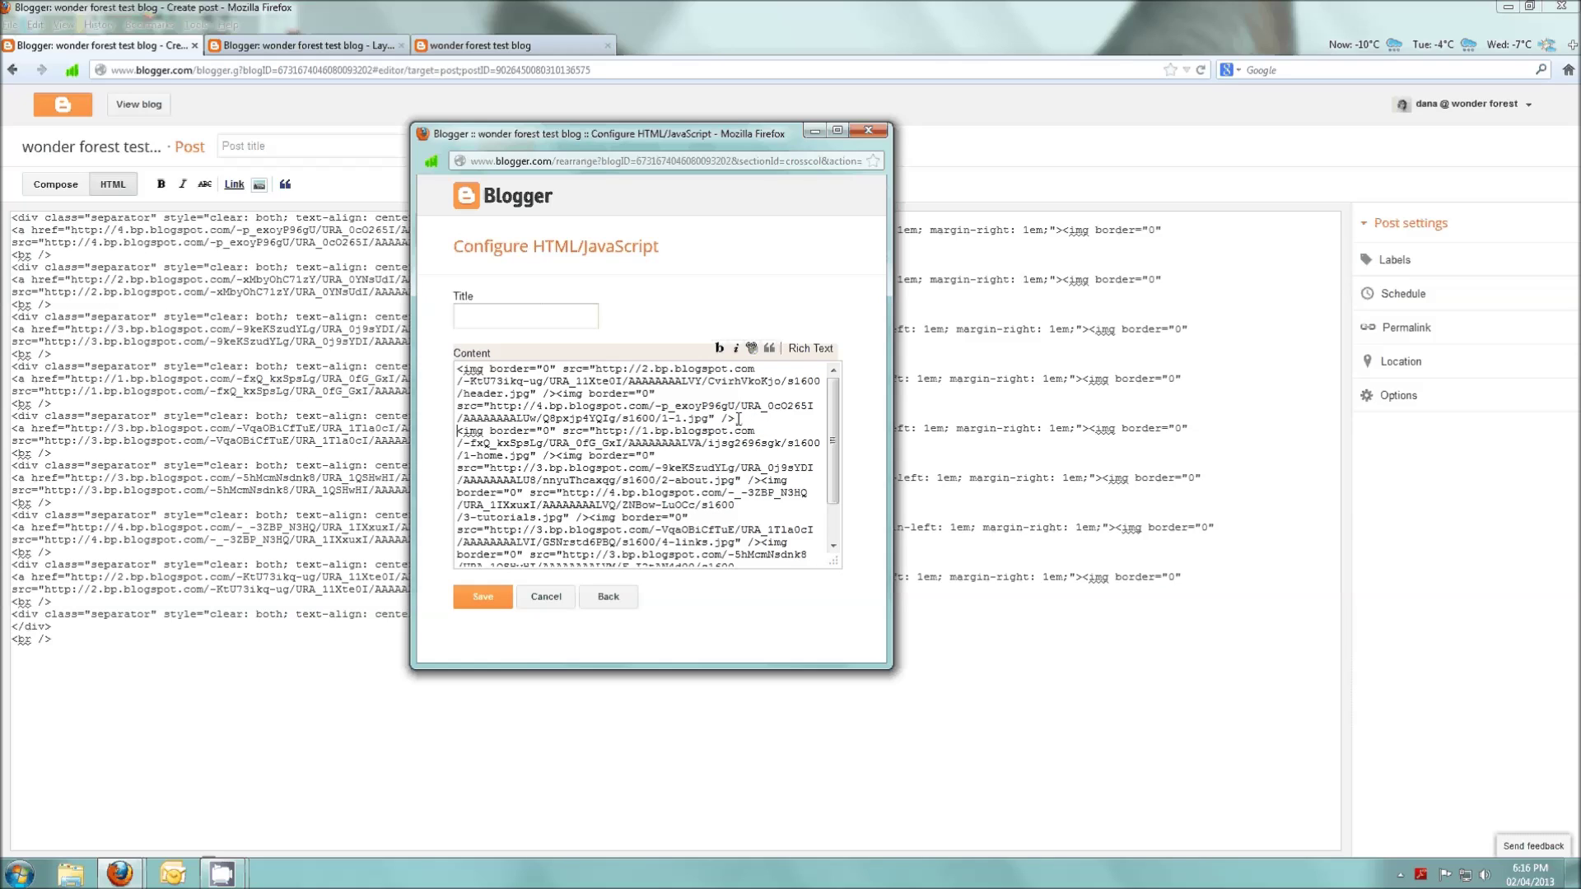
{"action": "key", "text": "Return"}
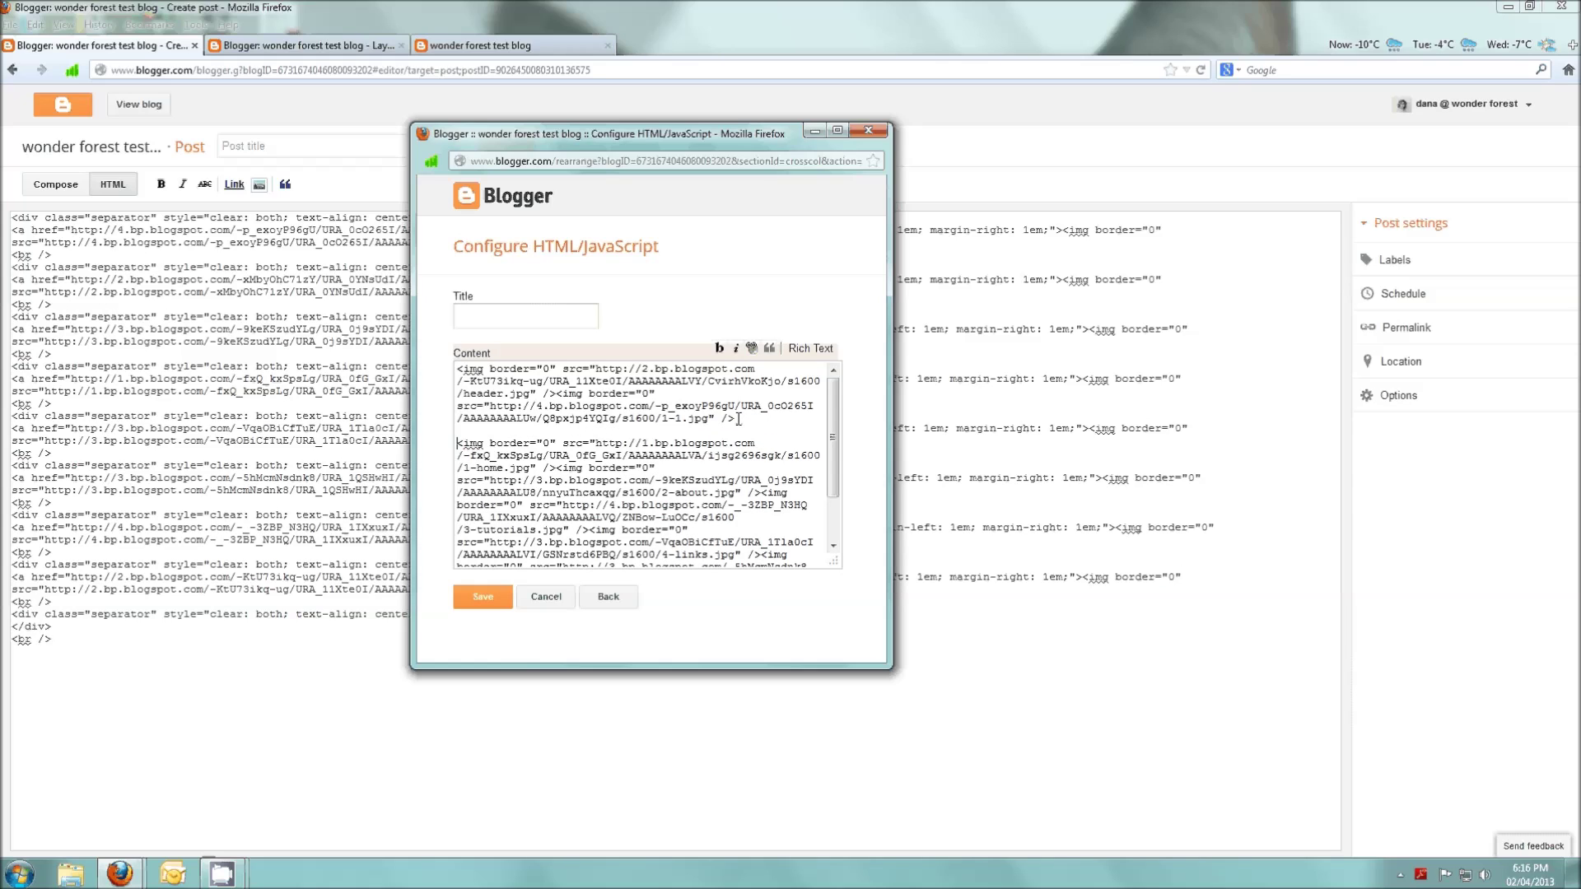
{"action": "key", "text": "BackSpace"}
{"action": "key", "text": "BackSpace"}
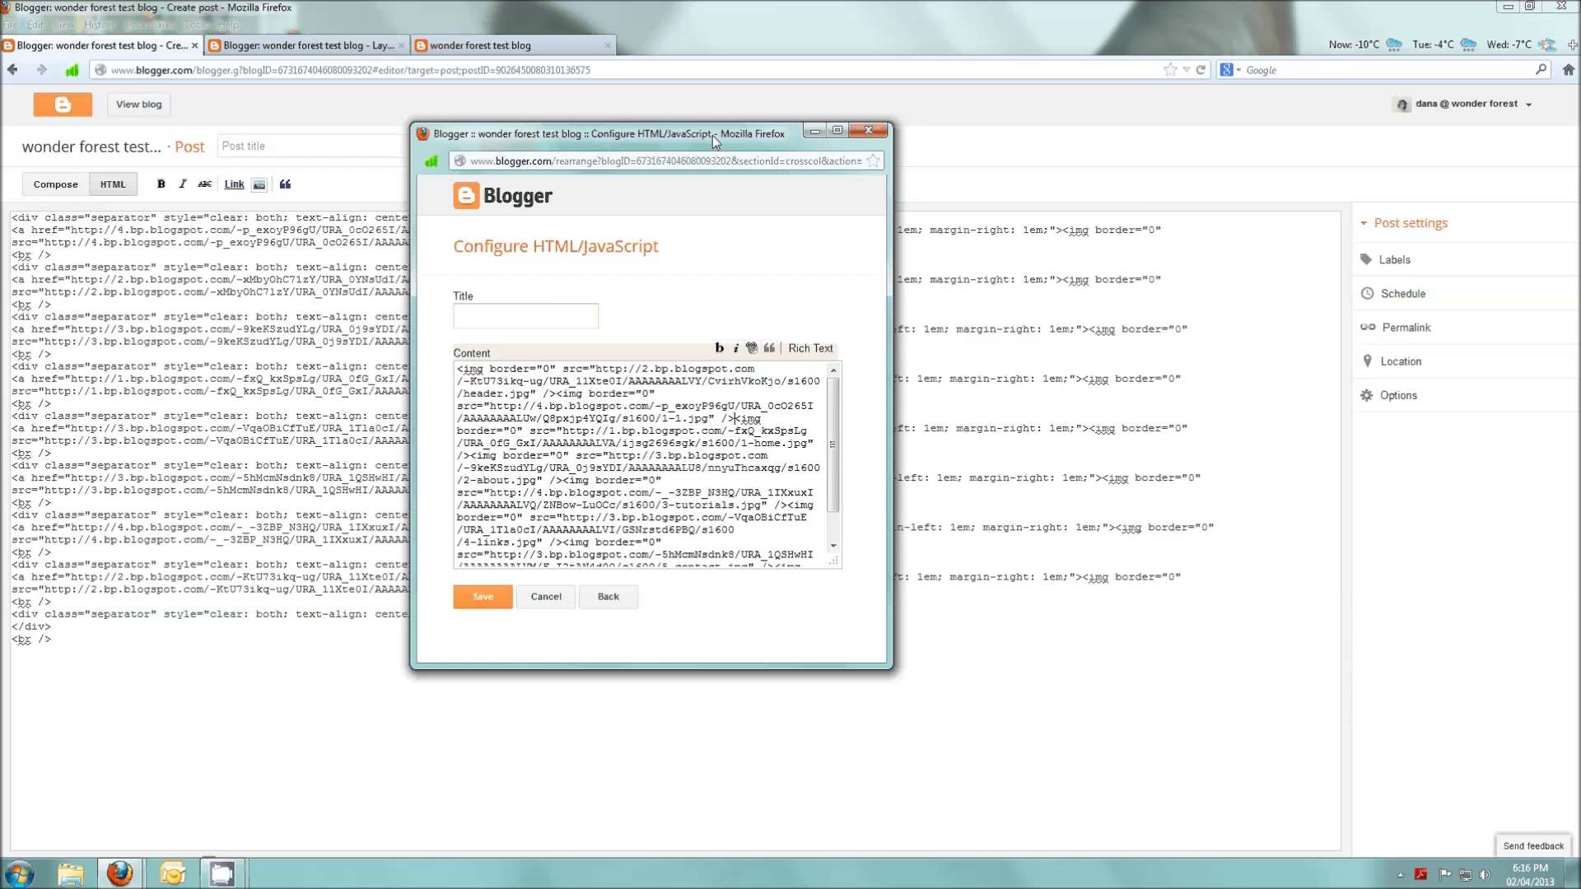
{"action": "left_click_drag", "start_coordinate": [713, 135], "coordinate": [645, 141]}
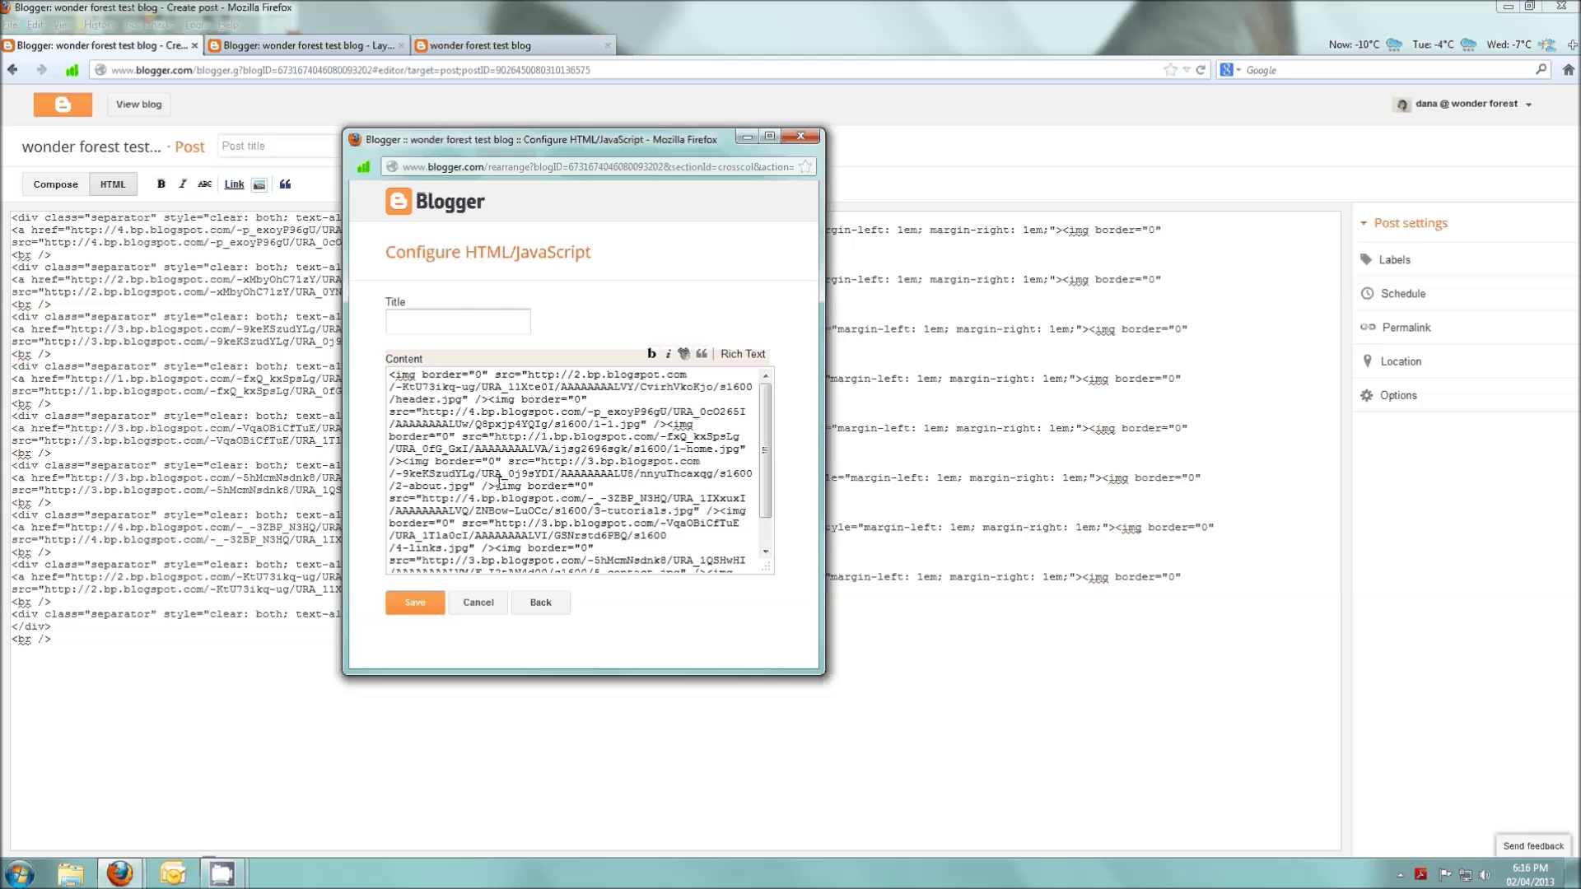
{"action": "key", "text": "Return"}
{"action": "key", "text": "BackSpace"}
{"action": "type", "text": ">"}
{"action": "left_click_drag", "start_coordinate": [635, 146], "coordinate": [743, 144]}
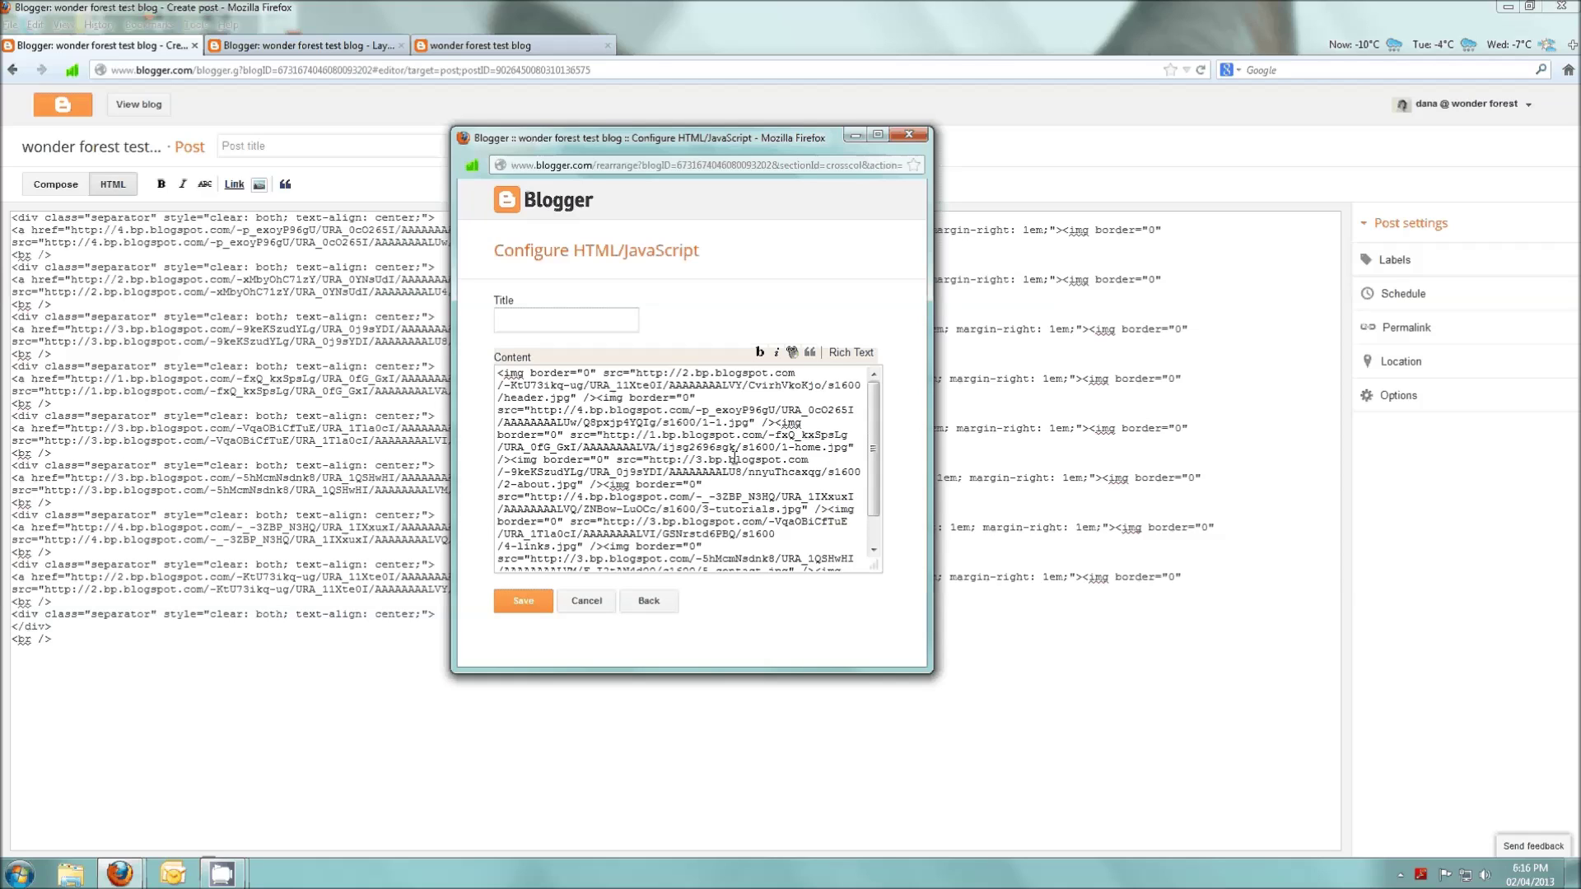
{"action": "left_click", "coordinate": [526, 602]}
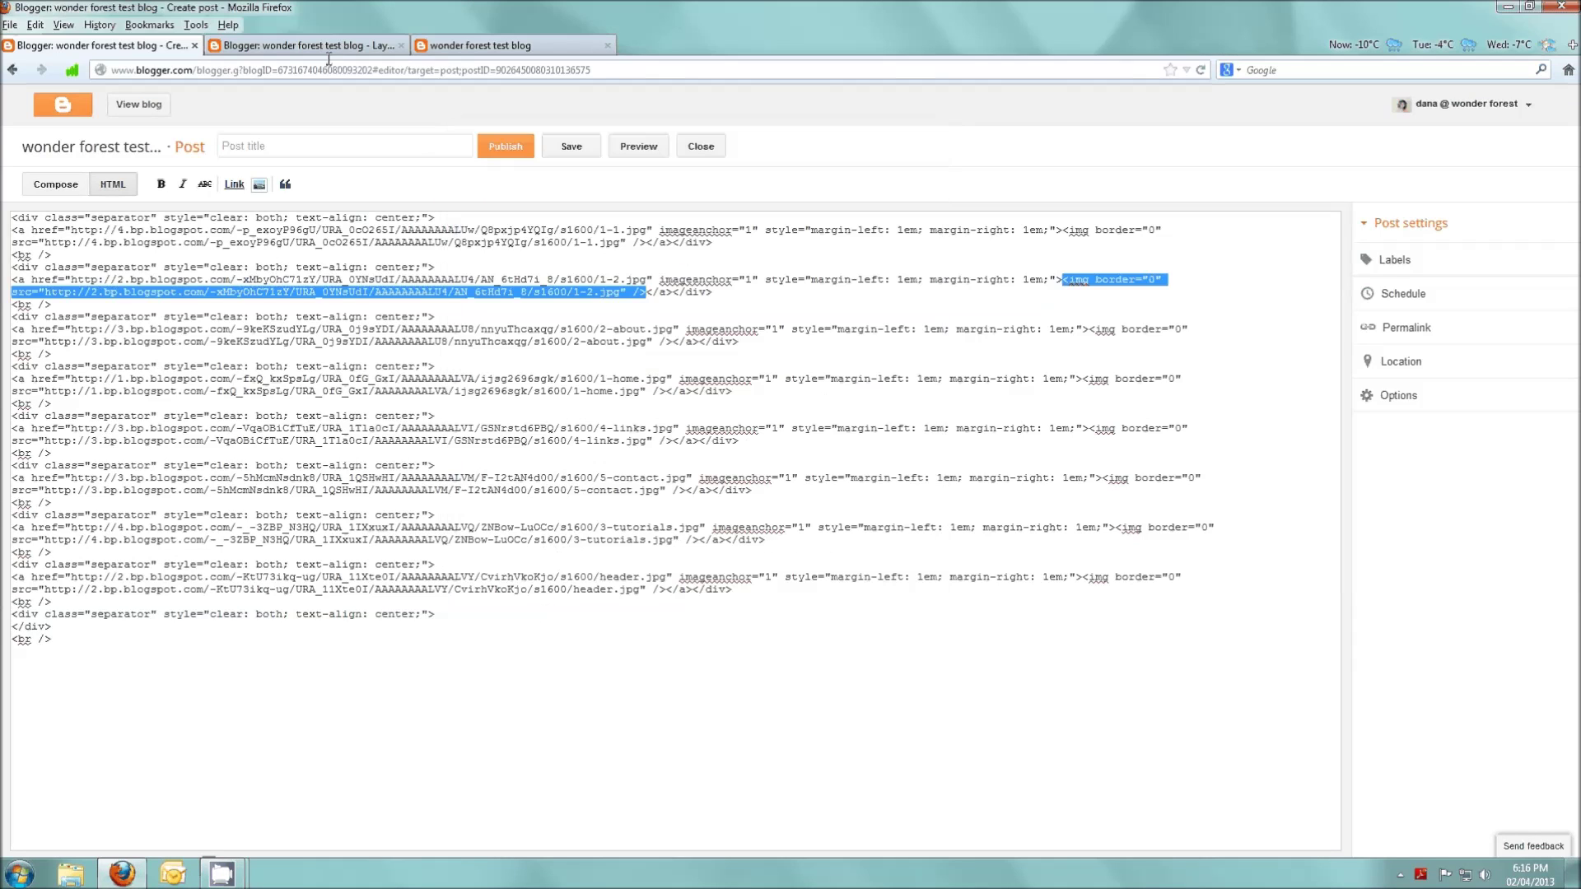
Reload the live blog to check the Wonder Forest header and nav buttons, then return to Layout
{"action": "left_click", "coordinate": [329, 47]}
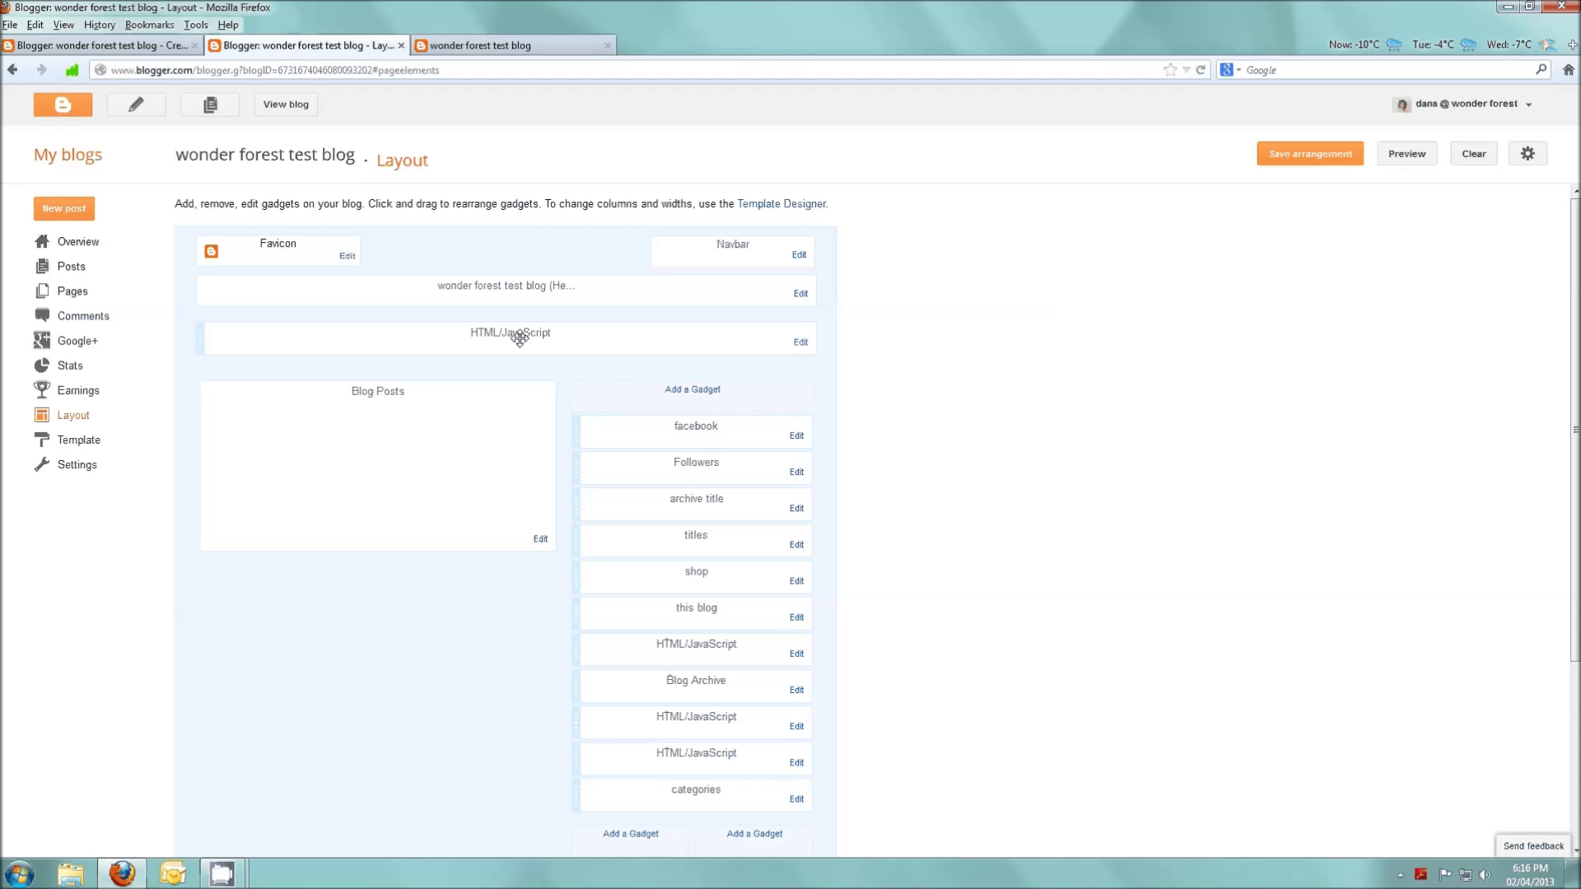
{"action": "left_click", "coordinate": [521, 38]}
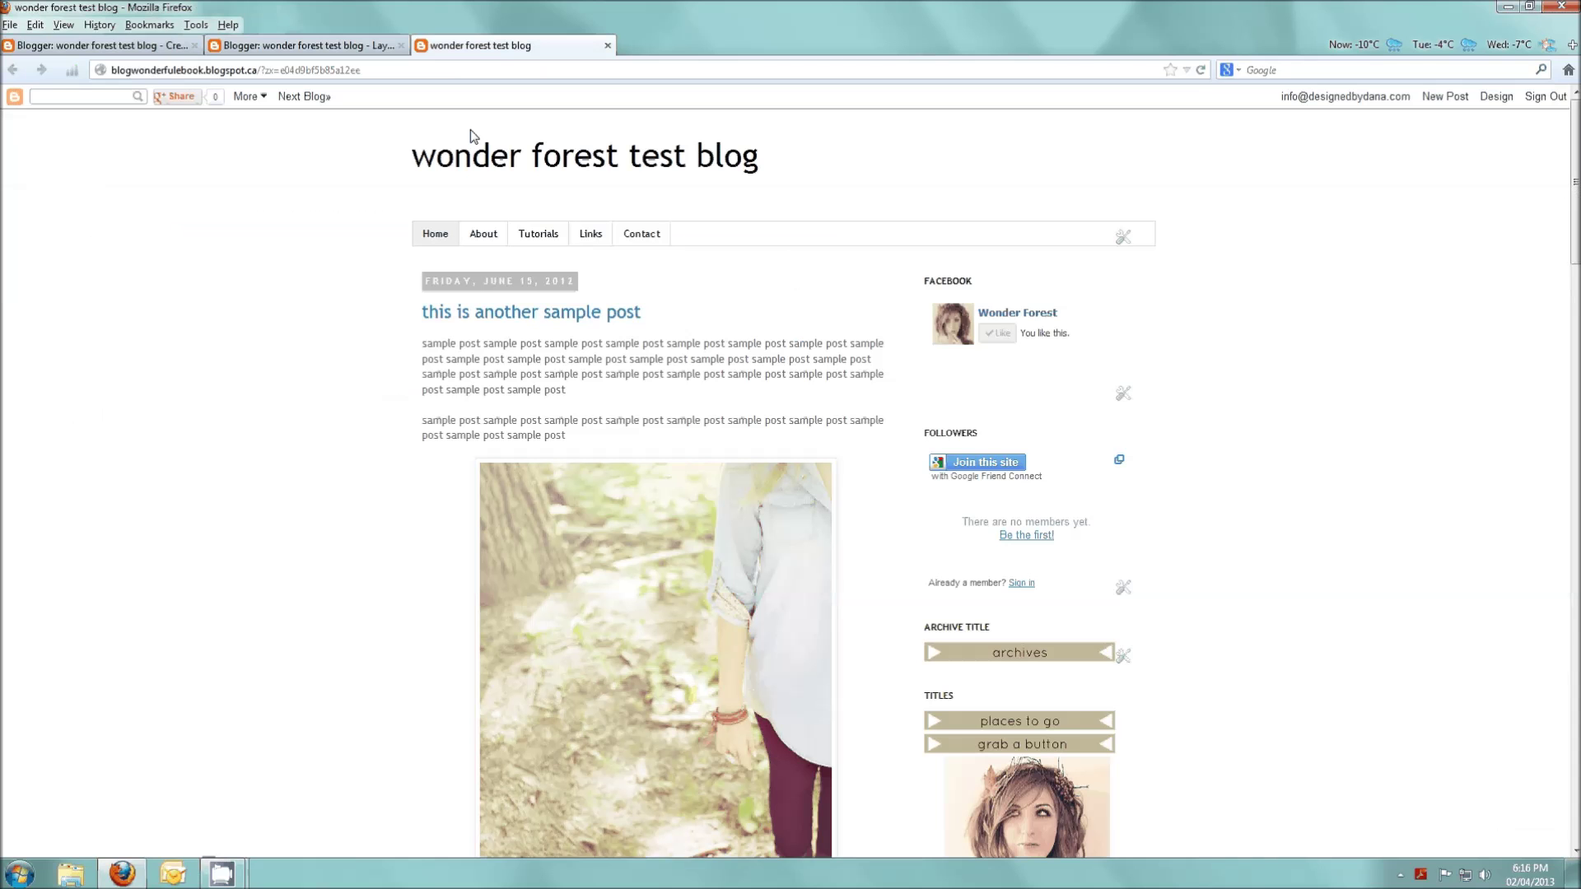
{"action": "key", "text": "F5"}
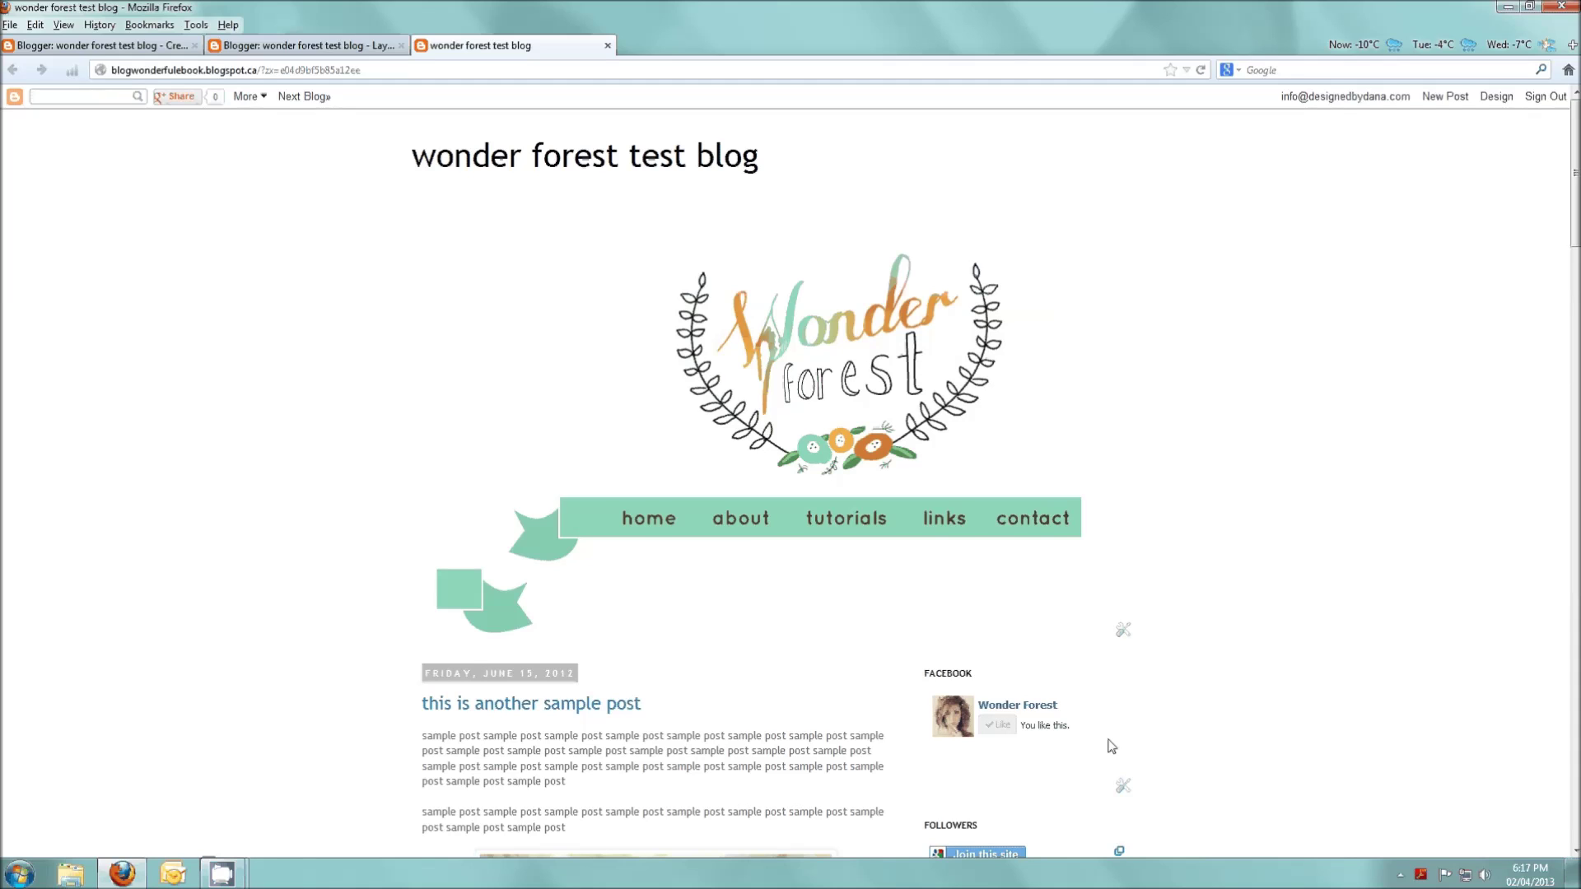
{"action": "left_click", "coordinate": [312, 47]}
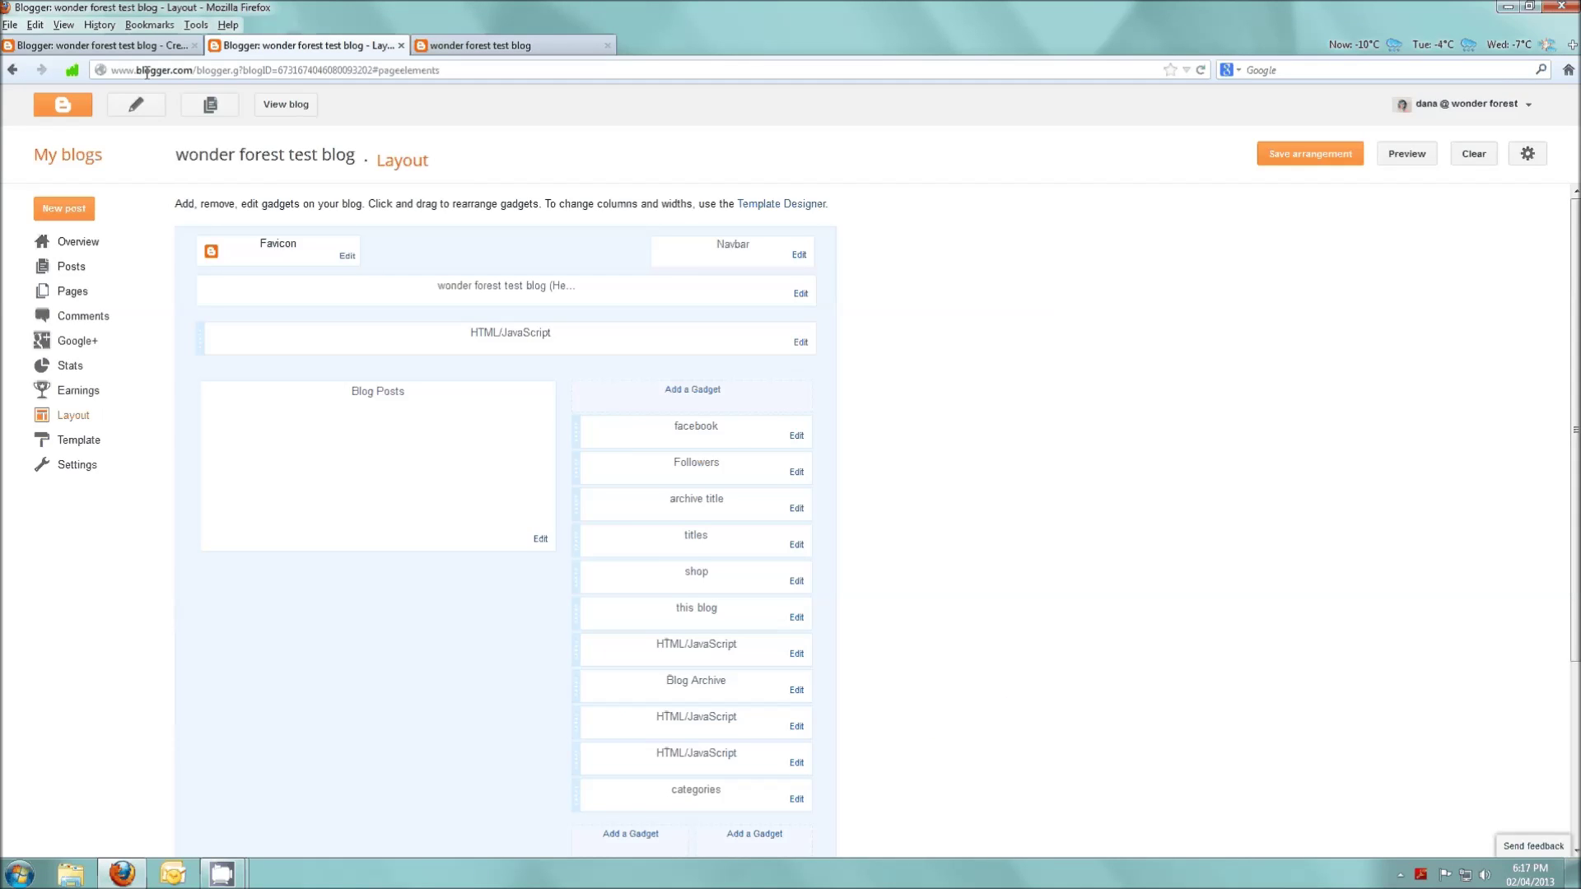
Close the draft post editor, open the blog's Pages list, and return to the Layout page
{"action": "left_click", "coordinate": [140, 47]}
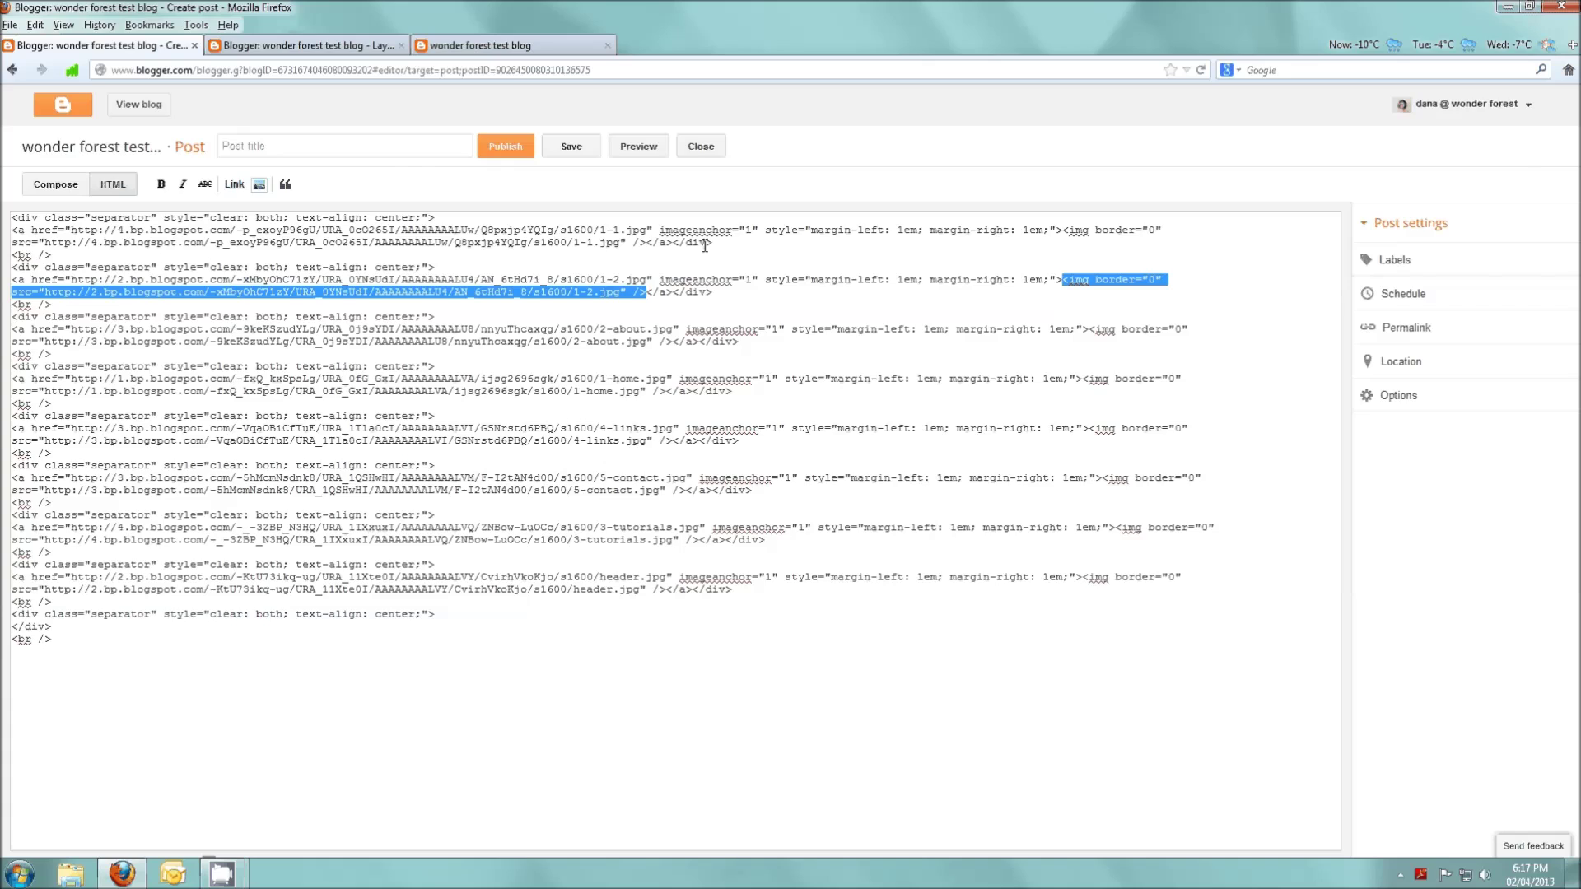
{"action": "left_click", "coordinate": [702, 152]}
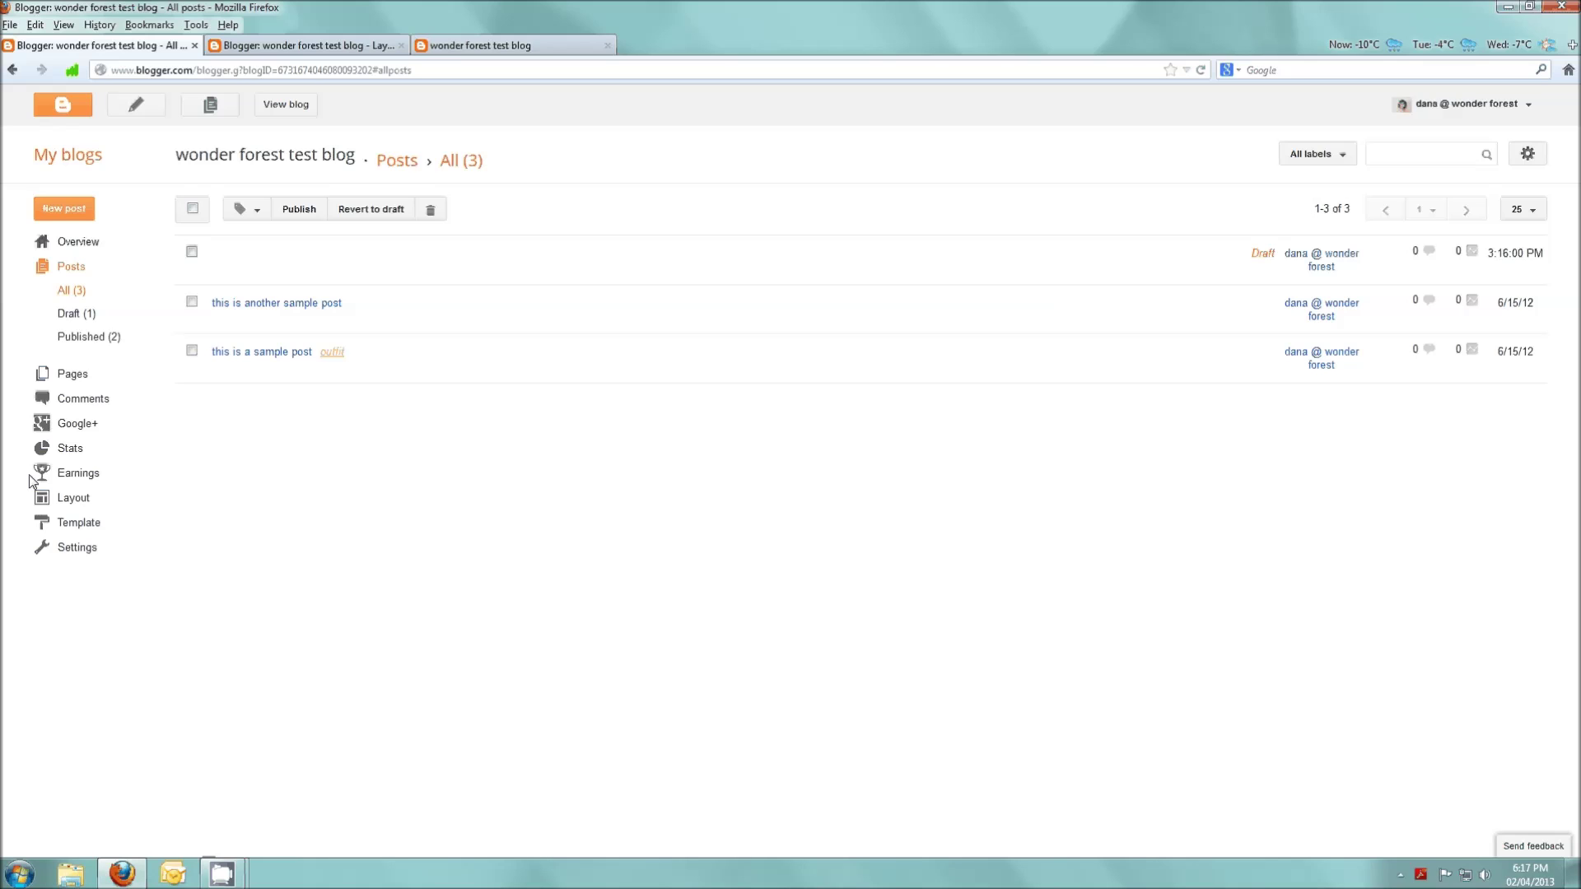
{"action": "left_click", "coordinate": [83, 375]}
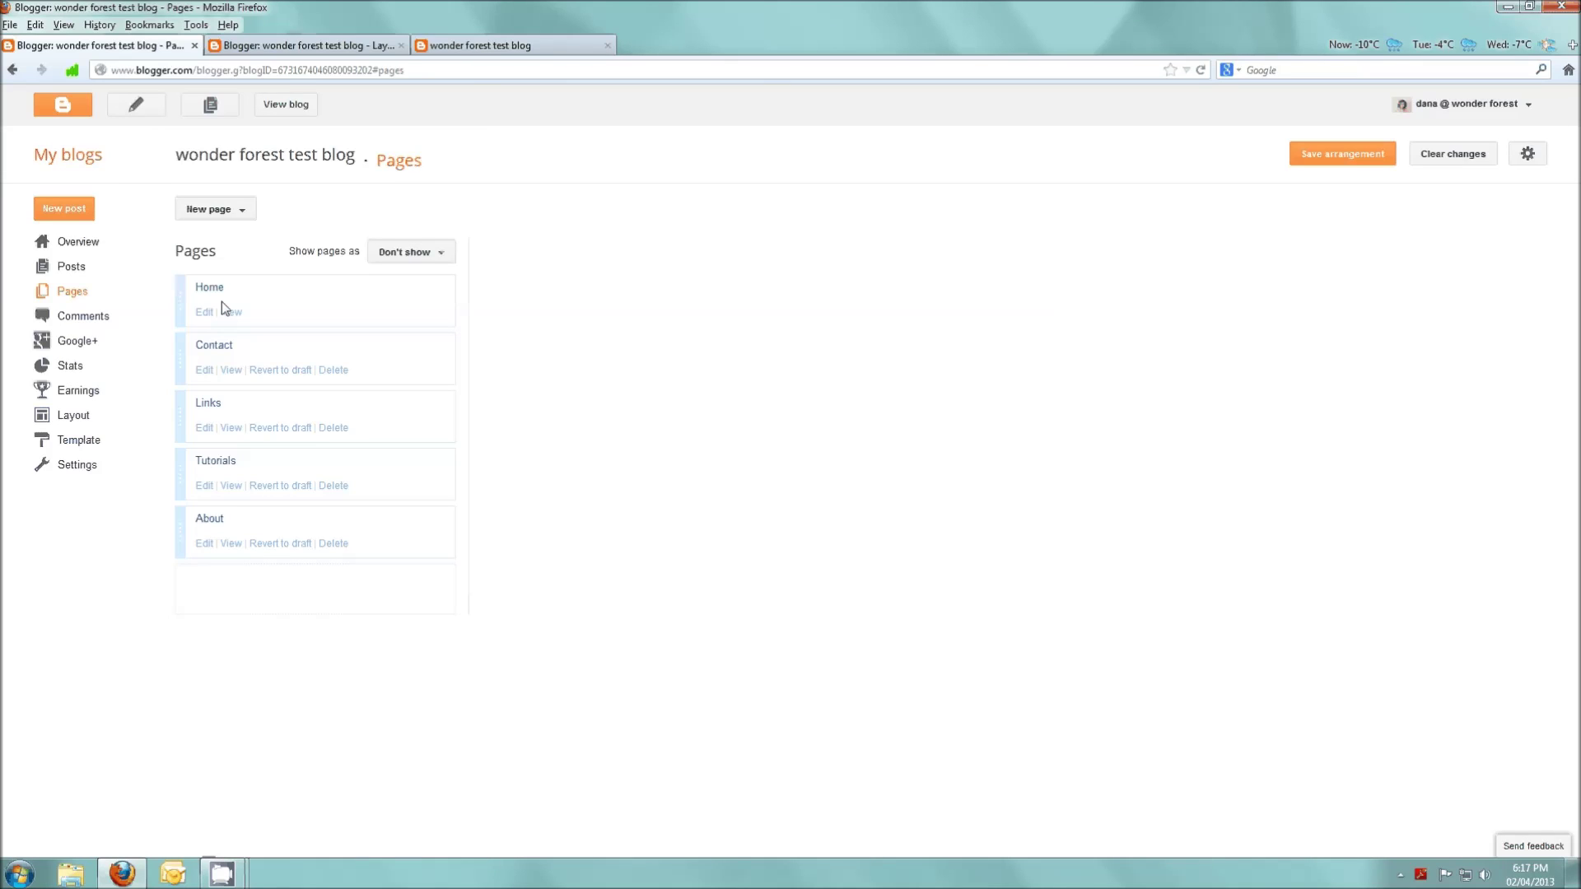
{"action": "left_click", "coordinate": [329, 46]}
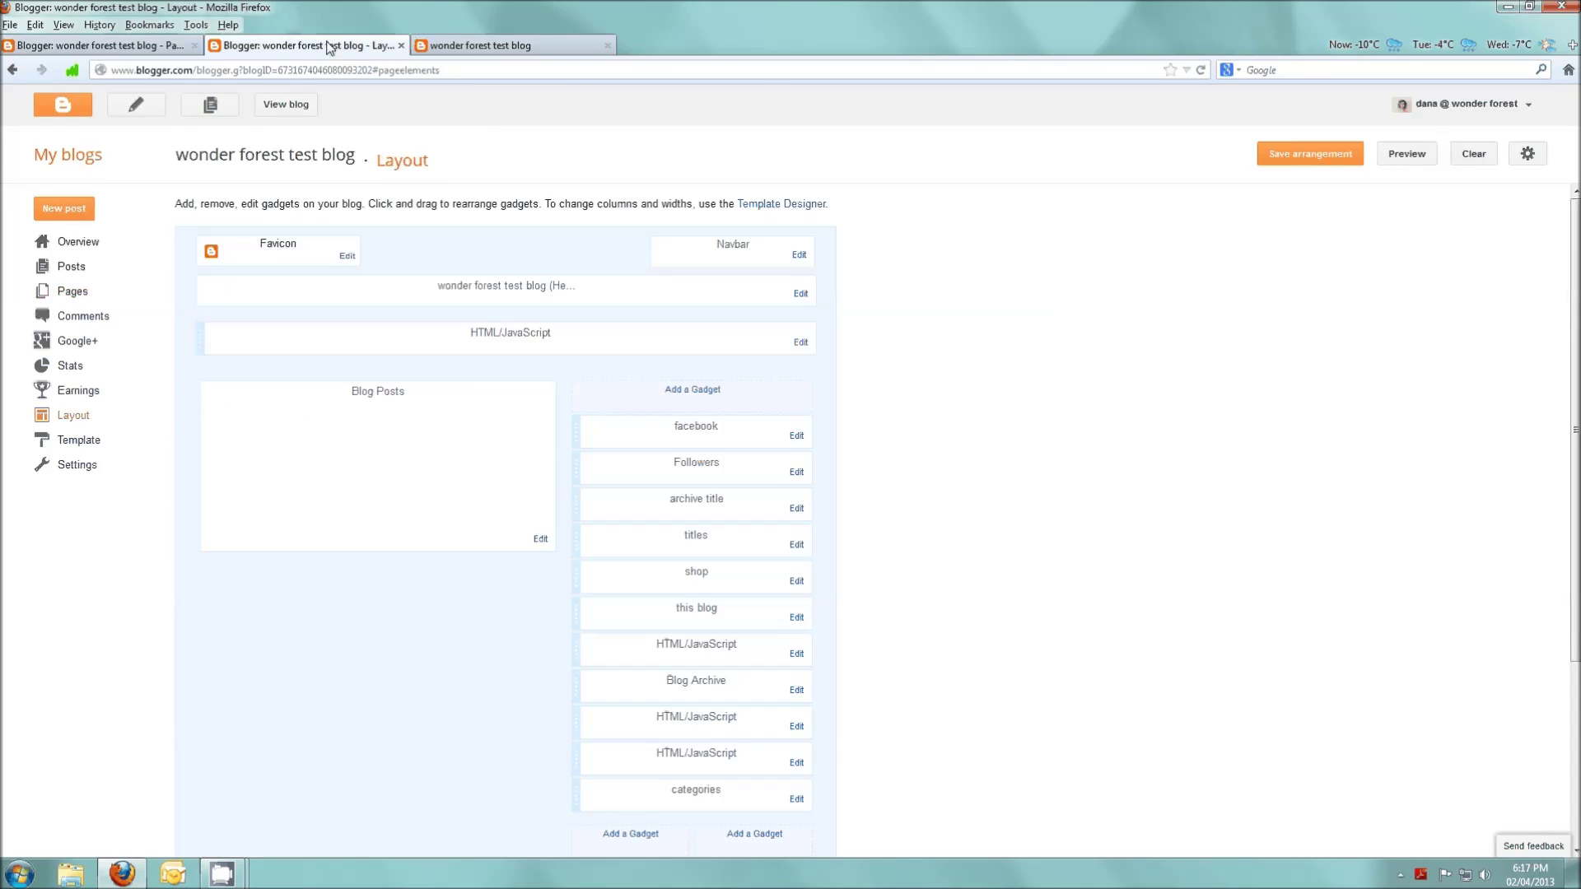
Open the HTML/JavaScript gadget's content and begin an <a href=" link before the home button image
{"action": "left_click", "coordinate": [803, 343]}
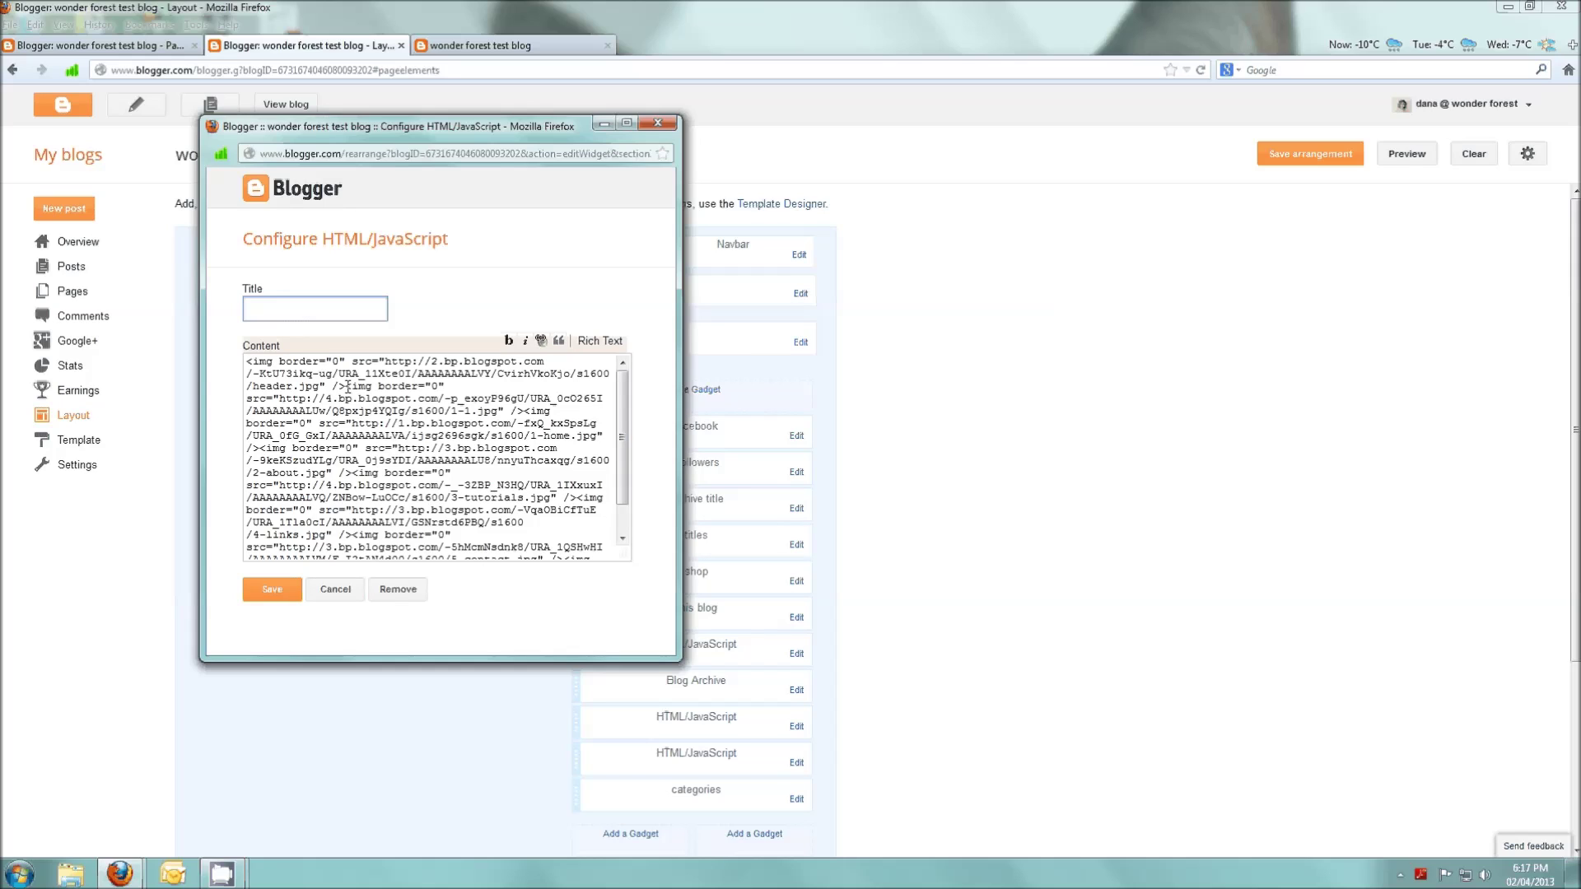
{"action": "left_click", "coordinate": [525, 411]}
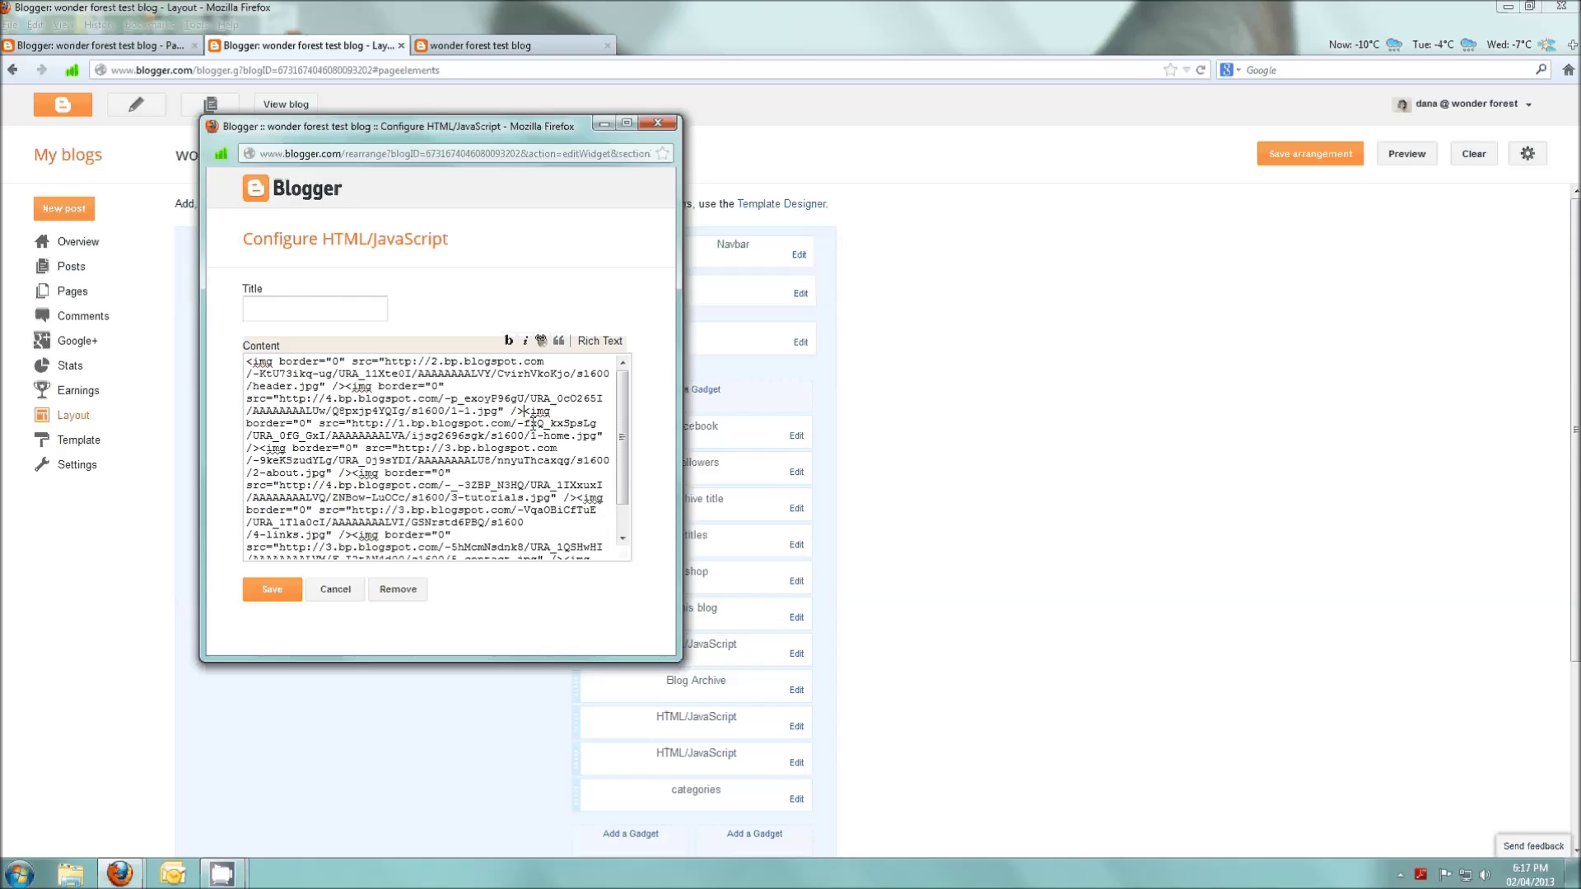
{"action": "left_click_drag", "start_coordinate": [531, 436], "coordinate": [596, 437]}
{"action": "left_click", "coordinate": [525, 412]}
{"action": "type", "text": "<a href=\""}
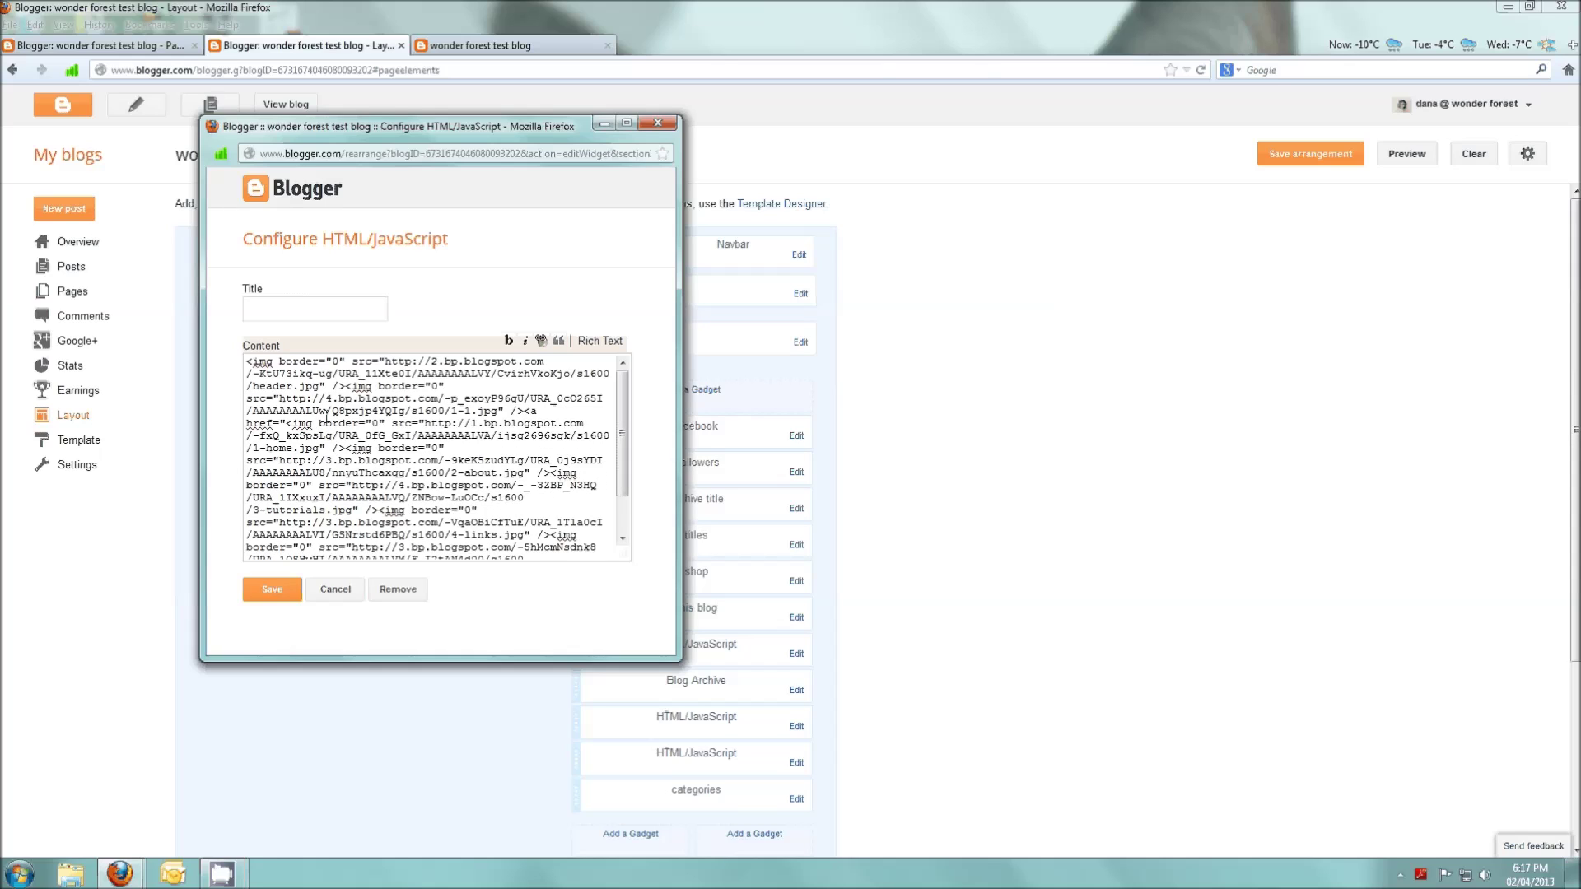
Link the home button image to the Home page's copied address
{"action": "left_click", "coordinate": [124, 46]}
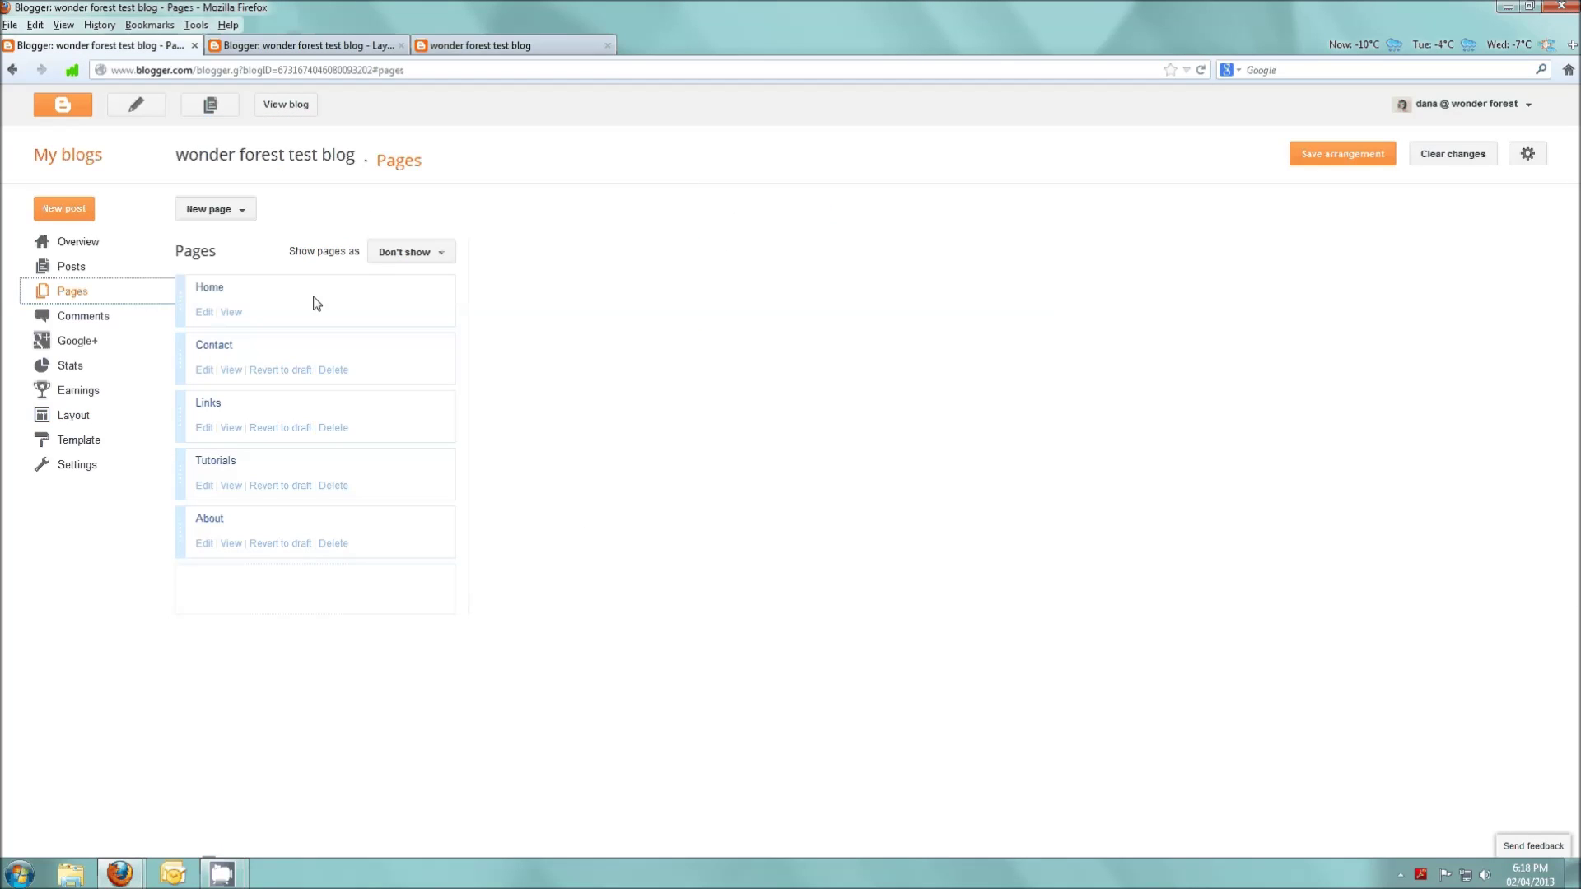
{"action": "right_click", "coordinate": [237, 314]}
{"action": "left_click", "coordinate": [293, 405]}
{"action": "mouse_move", "coordinate": [120, 873]}
{"action": "left_click", "coordinate": [288, 786]}
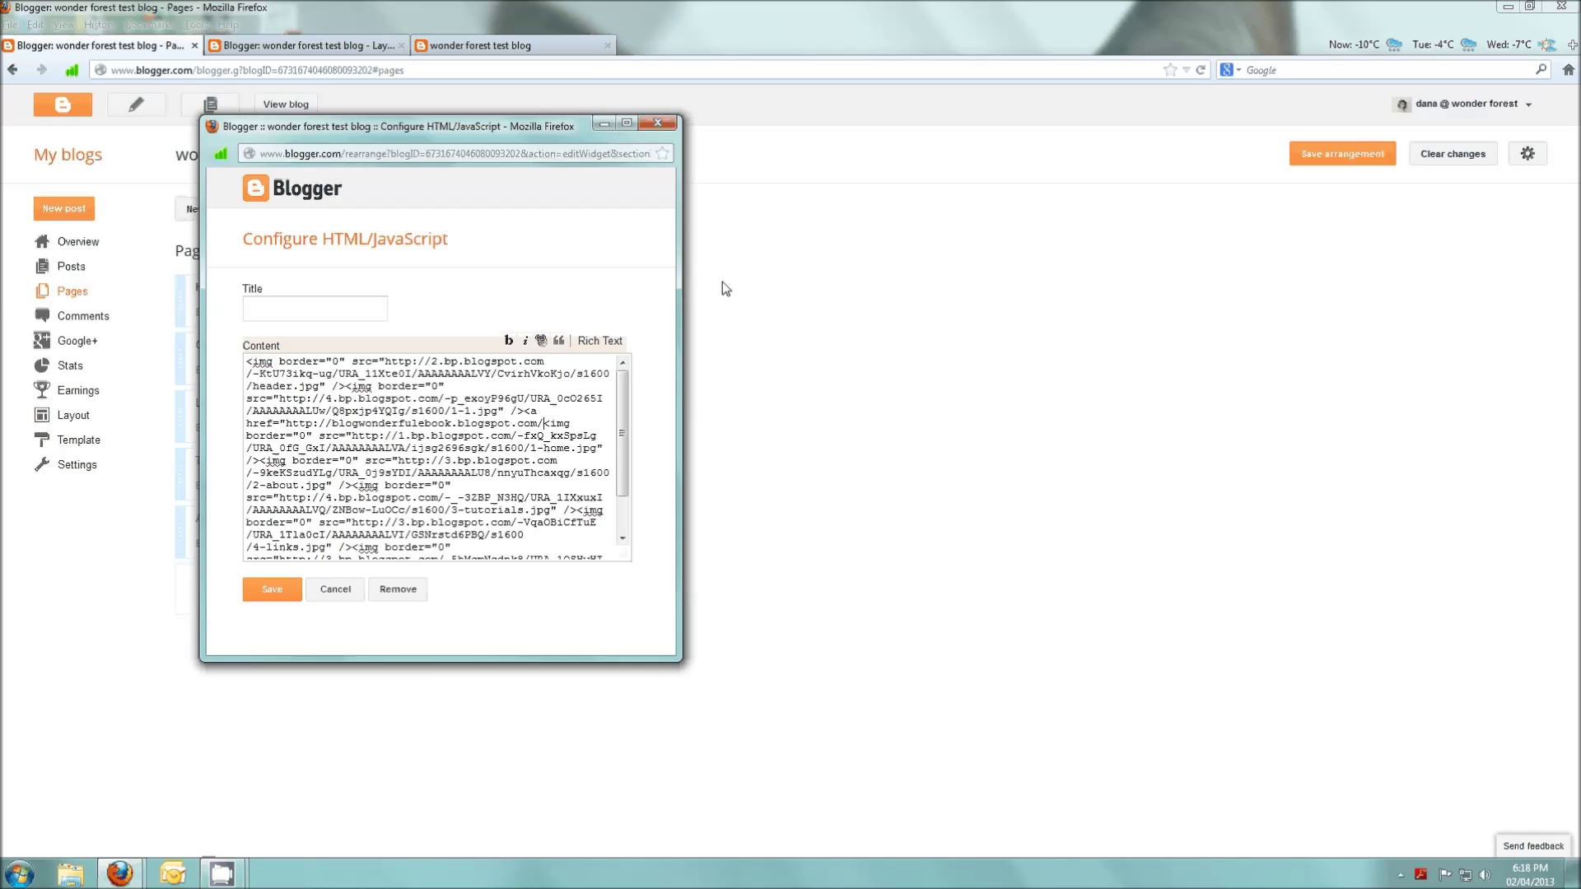
{"action": "type", "text": "\">"}
{"action": "left_click", "coordinate": [260, 460]}
{"action": "type", "text": "</a>"}
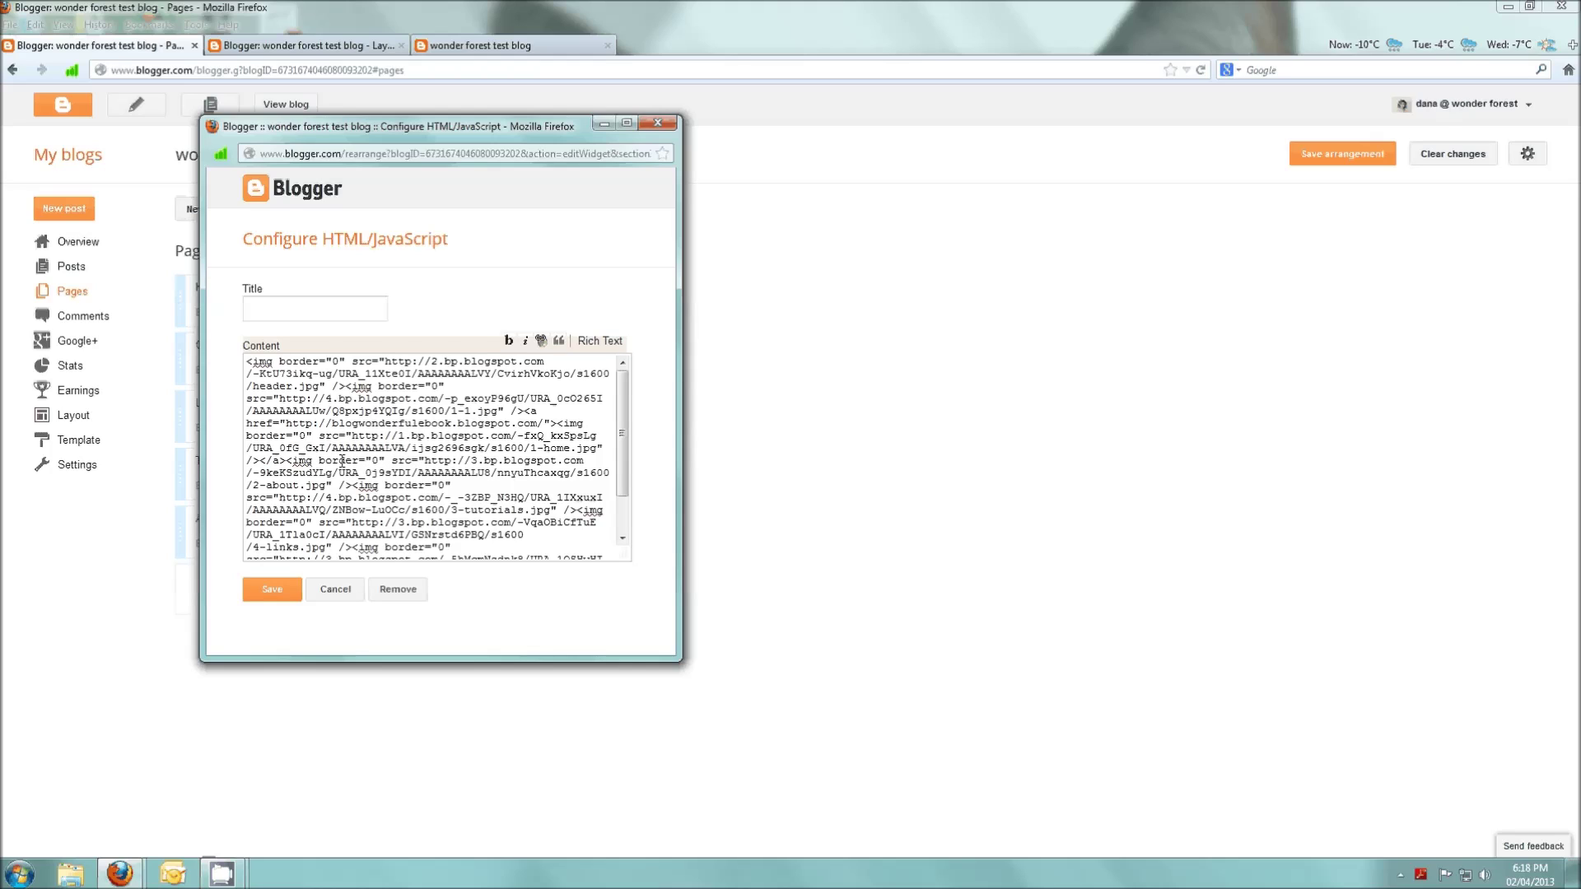
{"action": "type", "text": "<"}
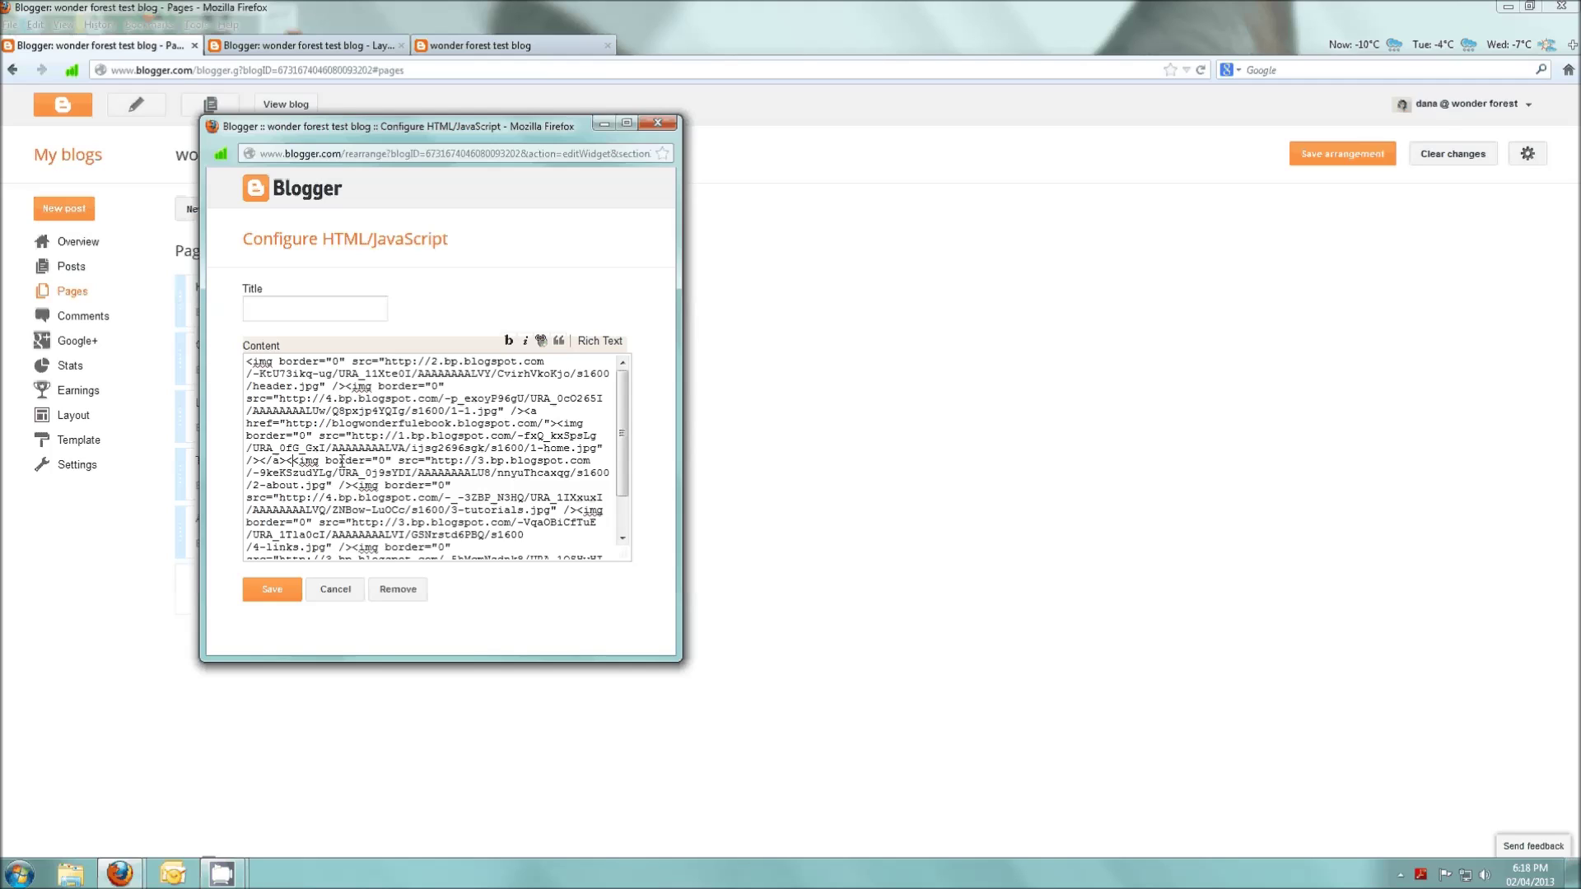
{"action": "type", "text": "a href=\"<img border=\"0"}
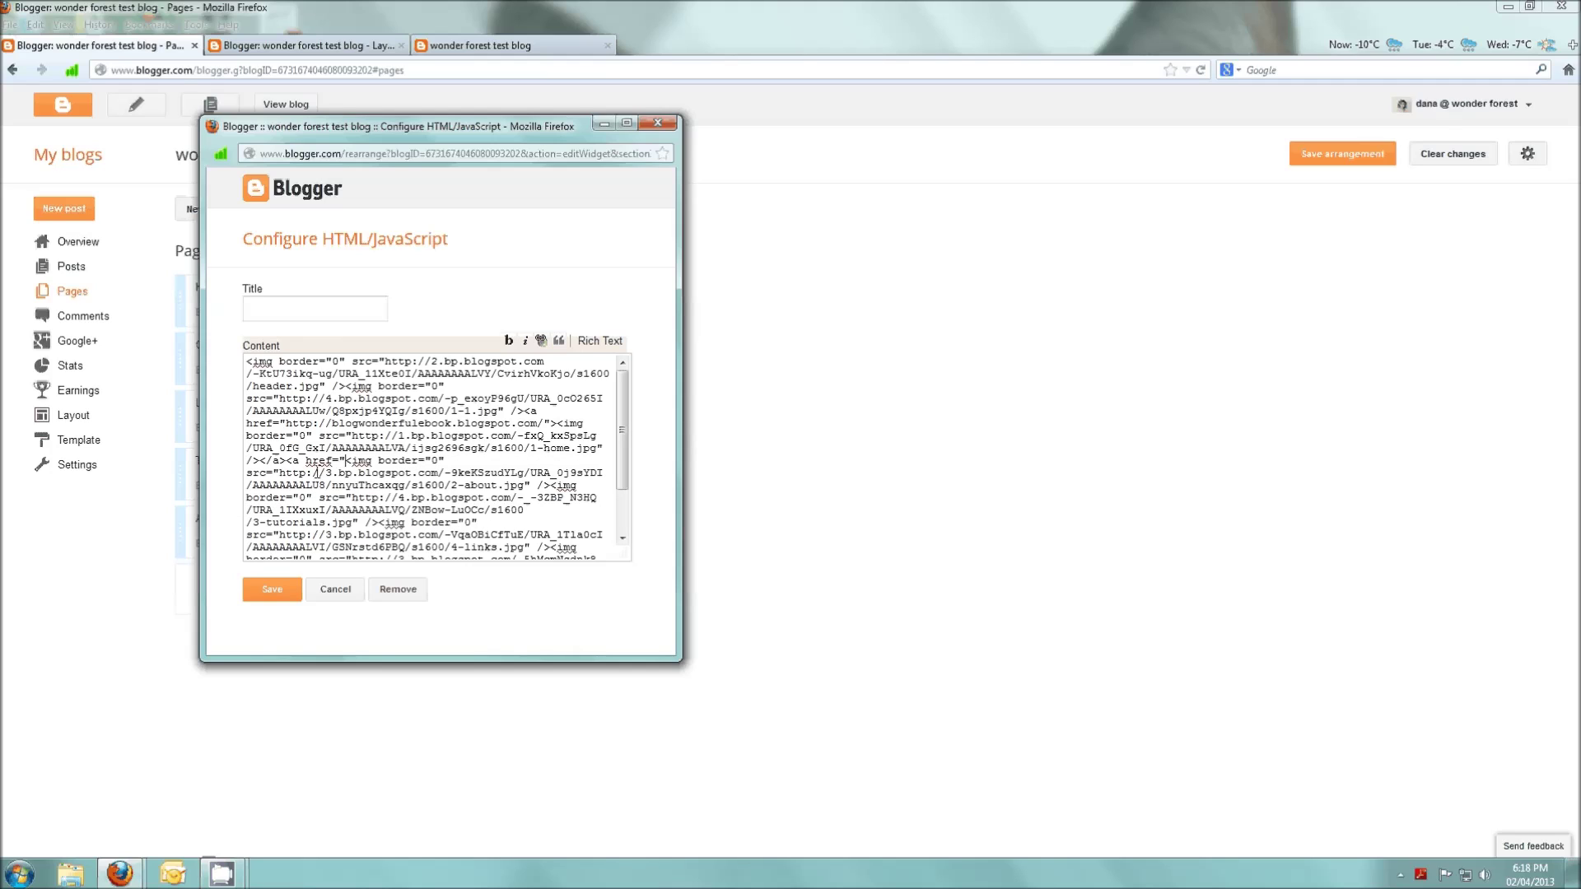
Link the about button image to the About page's copied address
{"action": "left_click", "coordinate": [769, 484]}
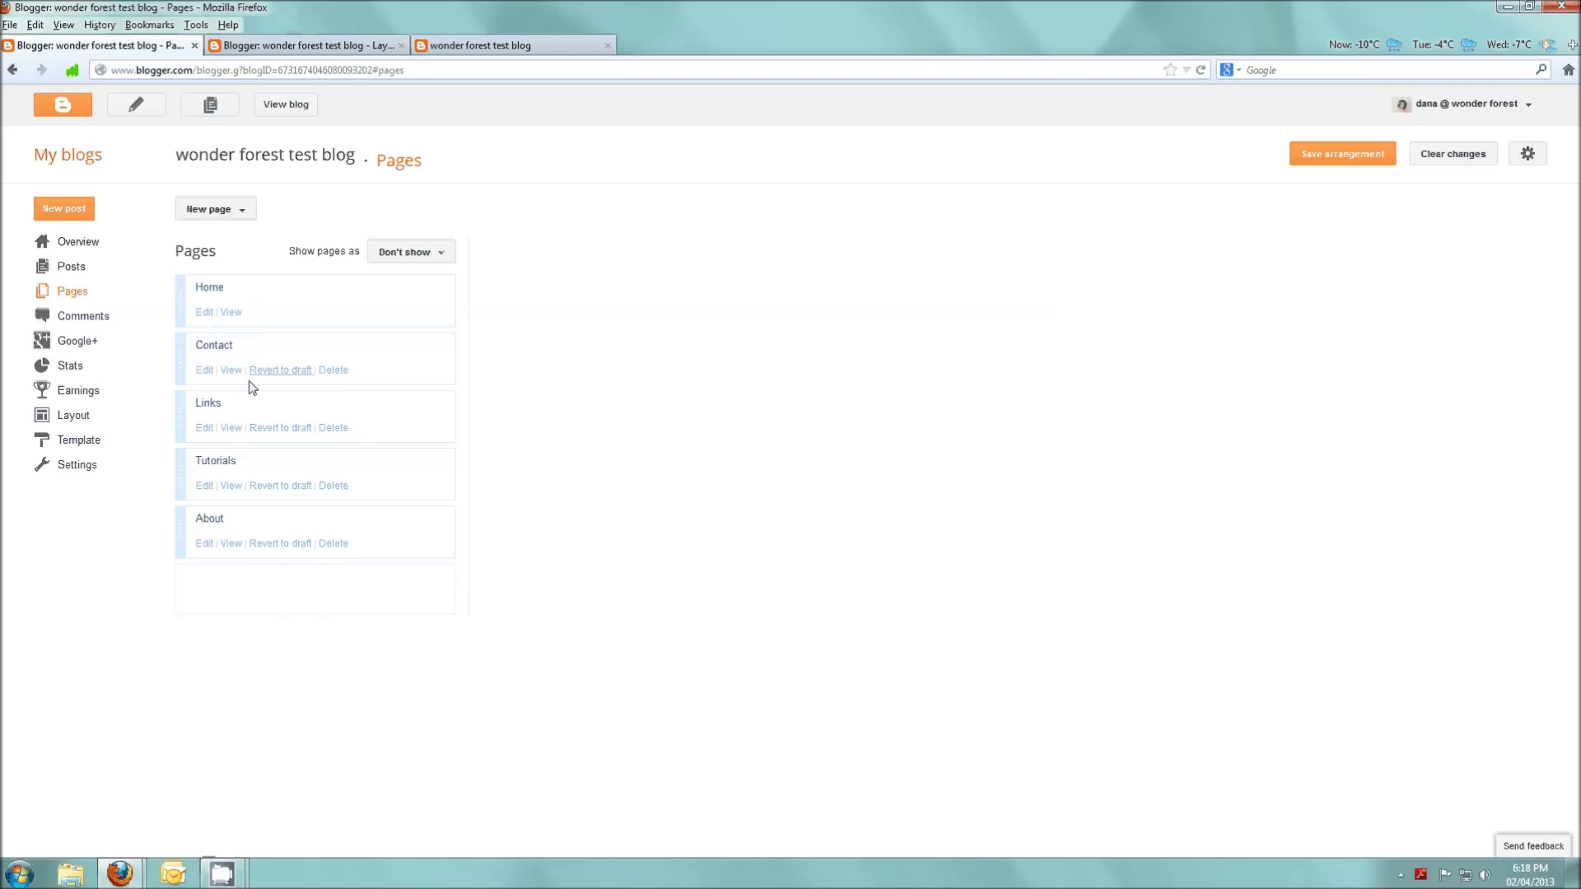
{"action": "right_click", "coordinate": [233, 550]}
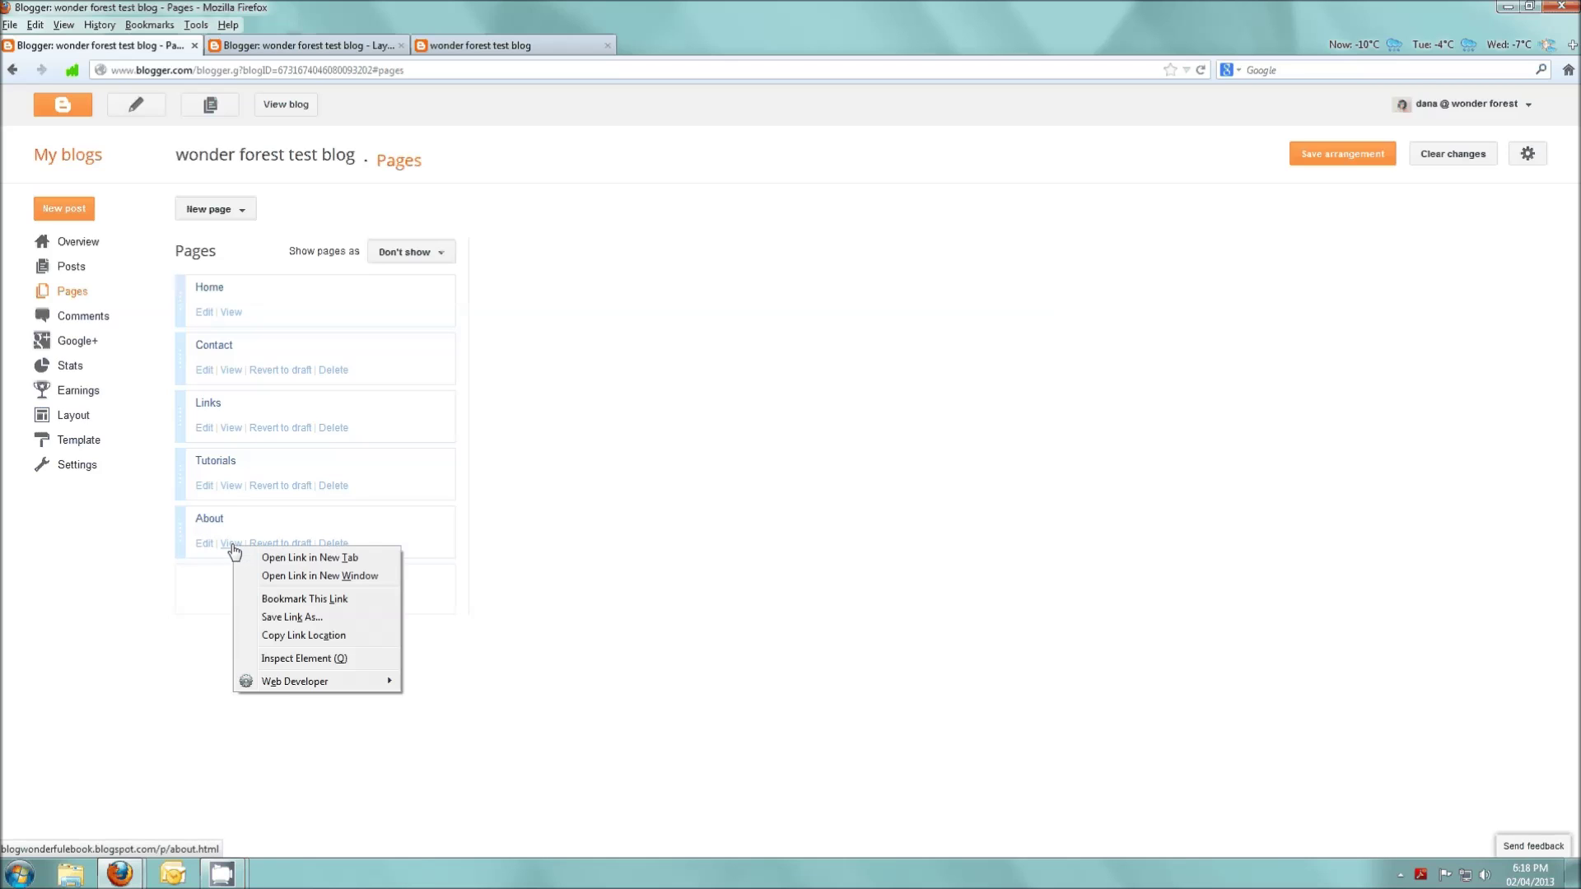
{"action": "left_click", "coordinate": [295, 639]}
{"action": "key", "text": "alt+Tab"}
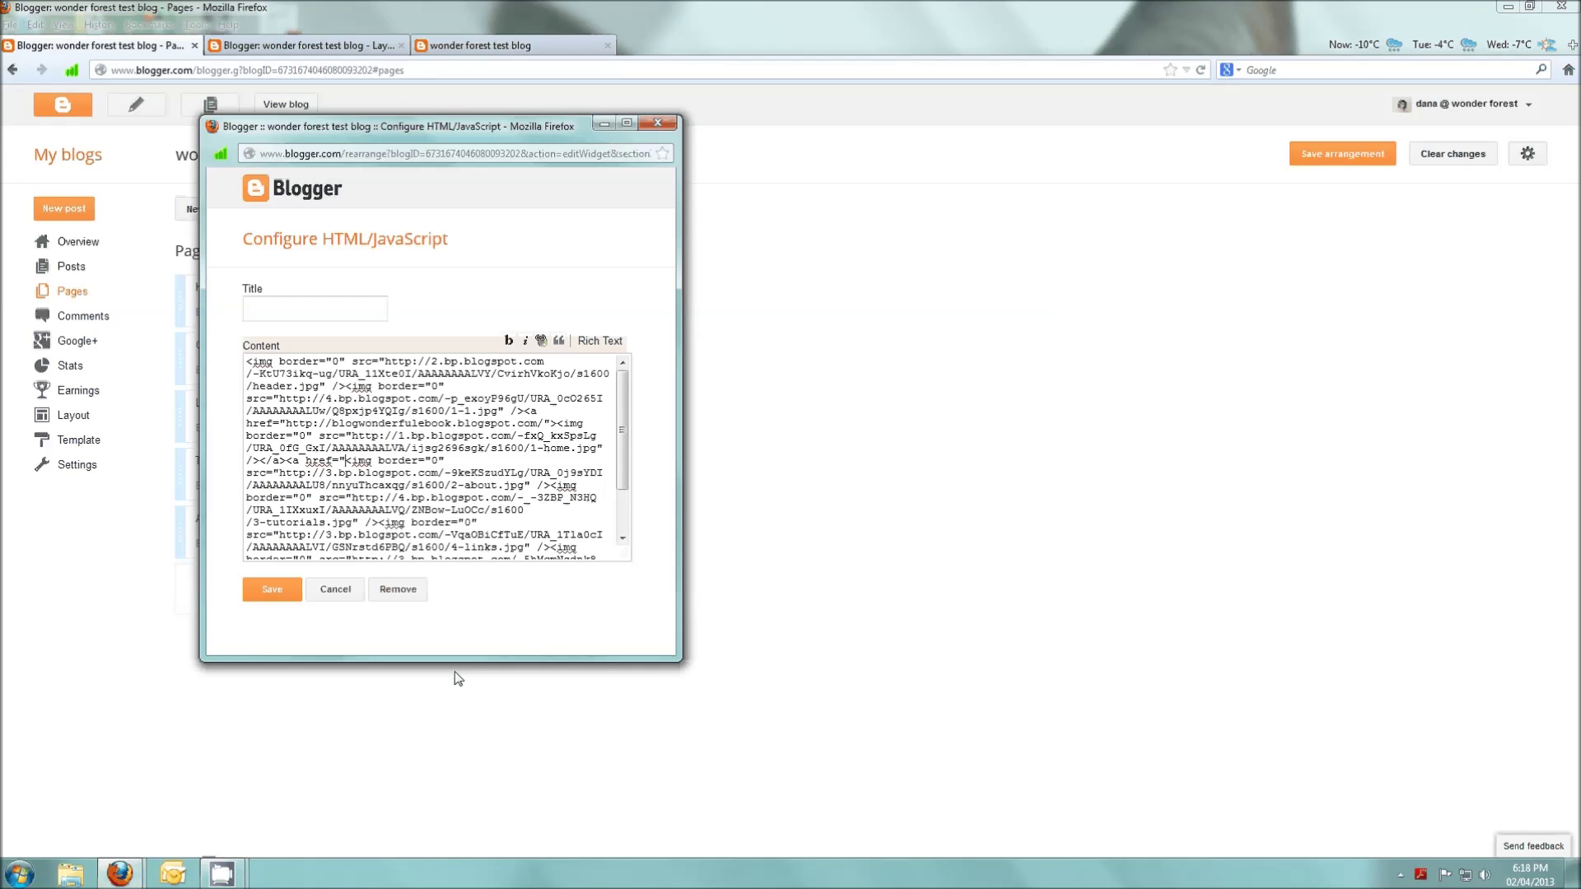
{"action": "type", "text": "http://blogwonderfulebook.blogspot.com/p/about.html"}
{"action": "type", "text": "\">"}
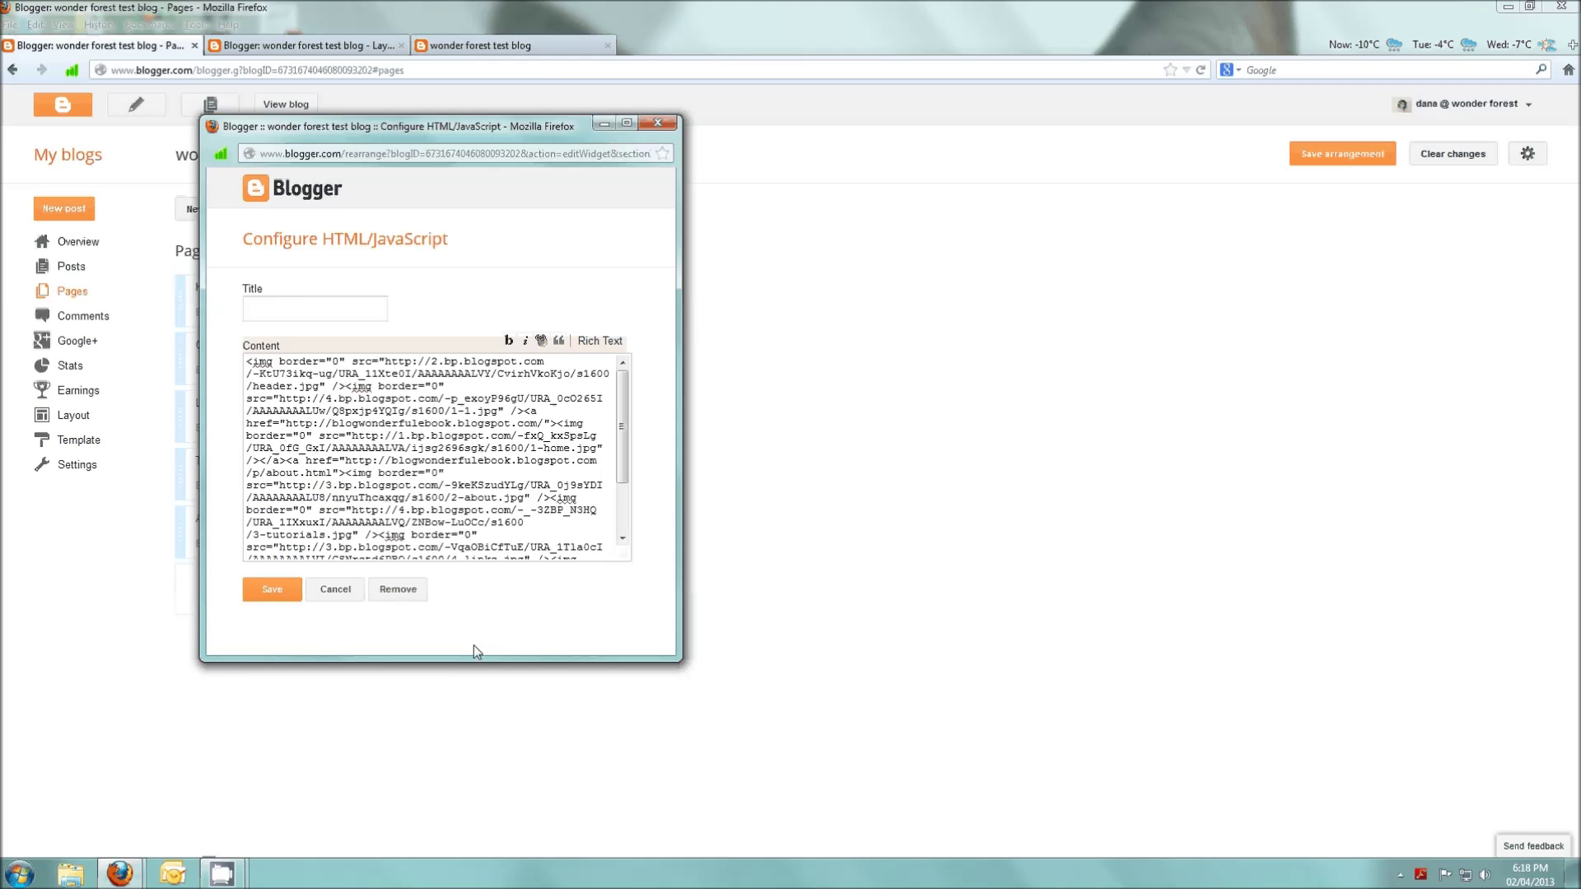
{"action": "left_click", "coordinate": [550, 497]}
{"action": "type", "text": "</a><a href=\"<"}
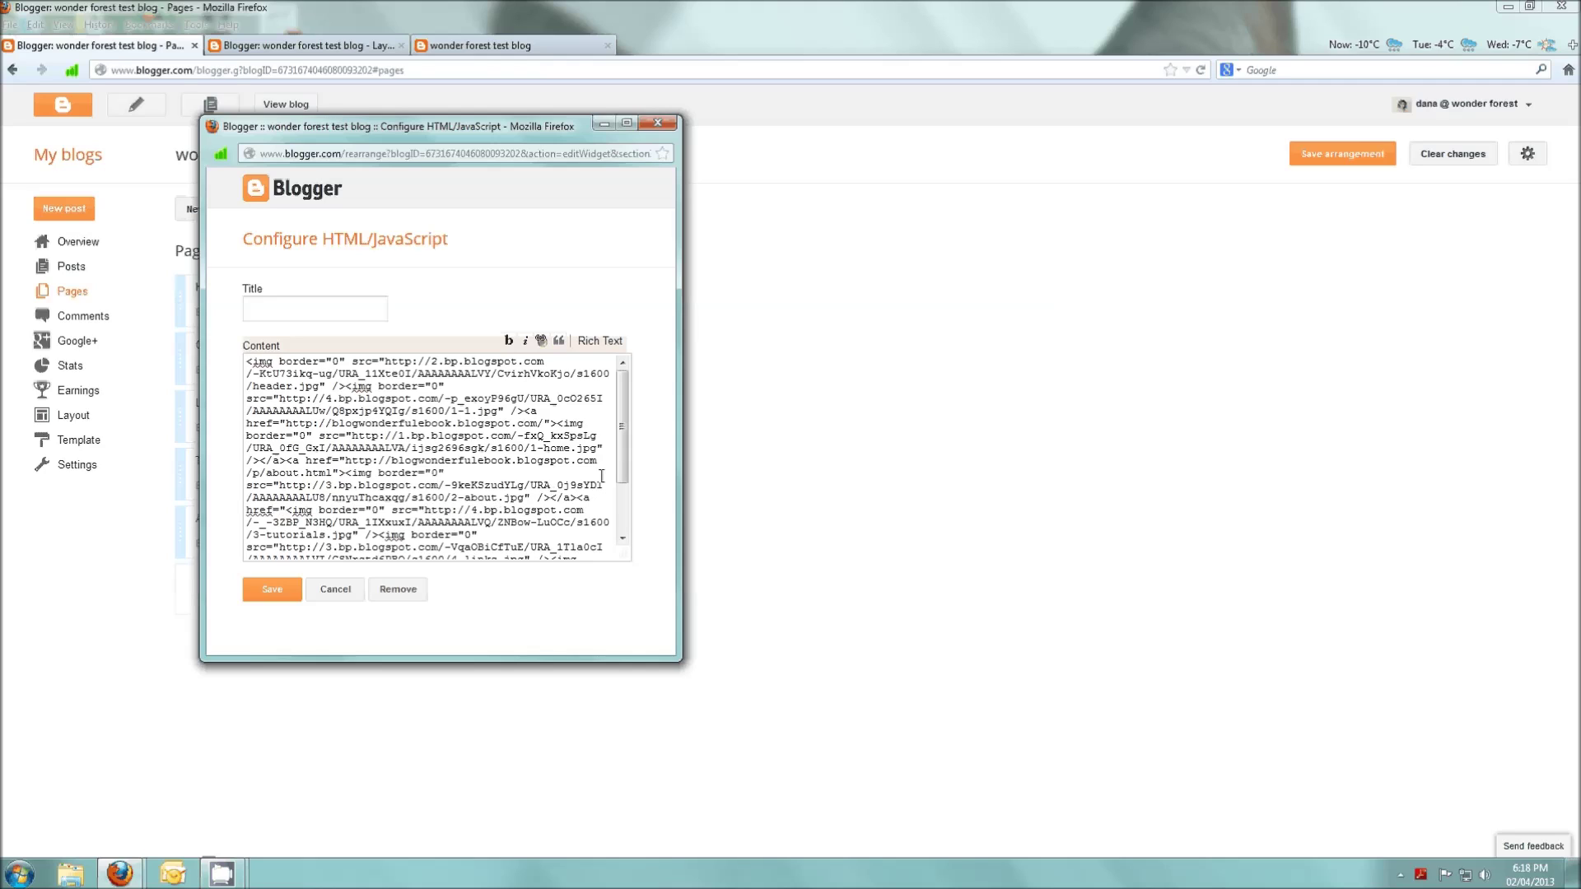
Link the tutorials button image to the Tutorials page's copied address
{"action": "key", "text": "alt+Tab"}
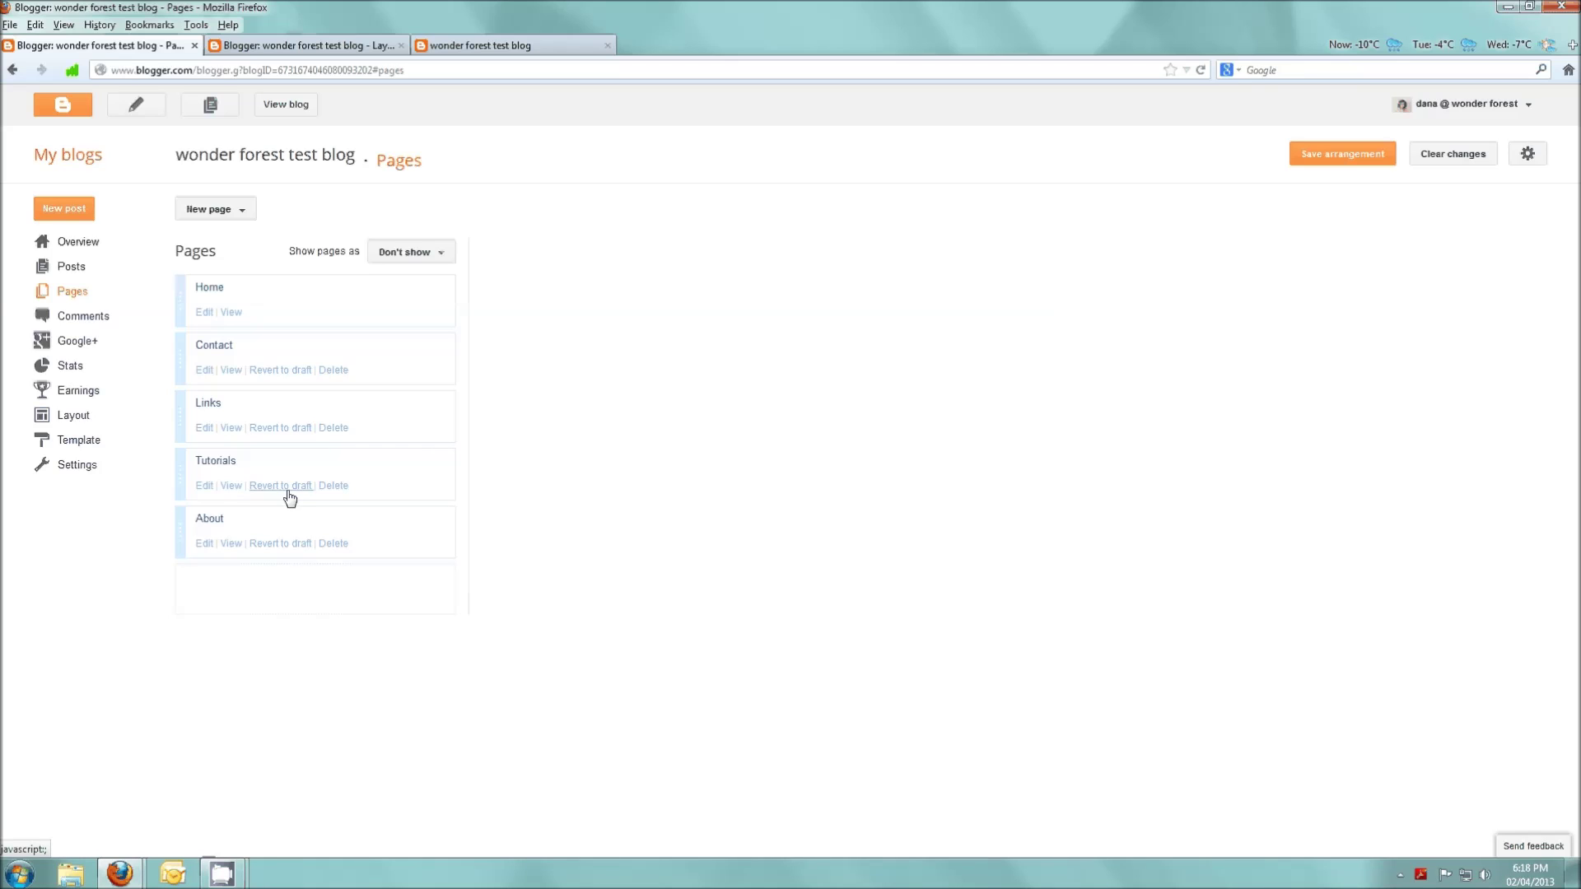
{"action": "right_click", "coordinate": [230, 487]}
{"action": "left_click", "coordinate": [276, 579]}
{"action": "mouse_move", "coordinate": [120, 873]}
{"action": "left_click", "coordinate": [259, 797]}
{"action": "type", "text": "\"><img border=\"0\""}
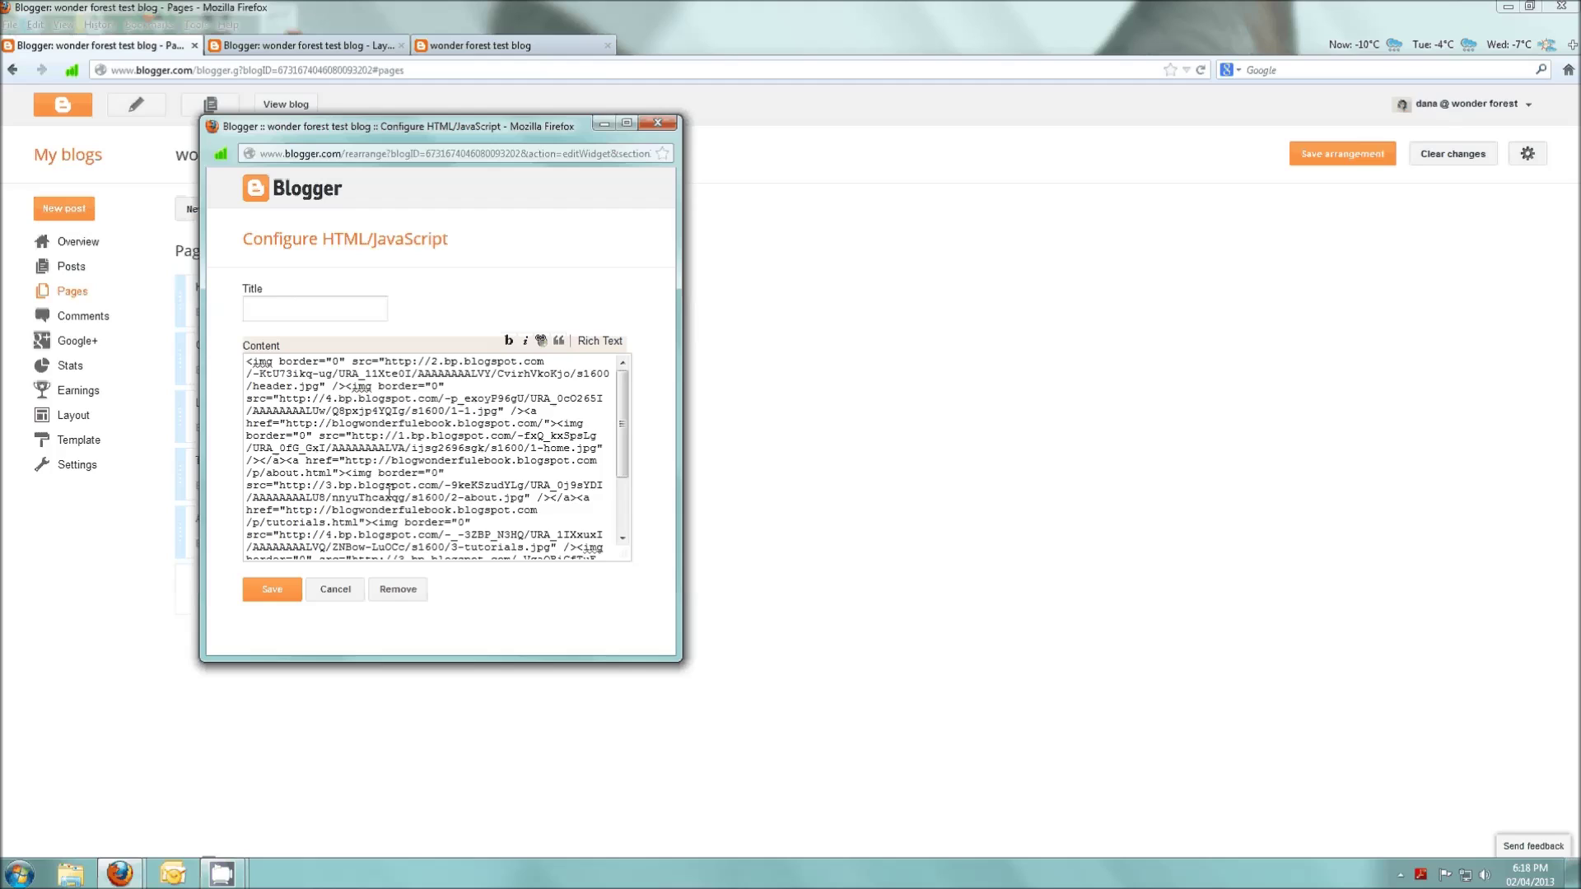
{"action": "scroll", "coordinate": [539, 496], "scroll_direction": "down", "scroll_amount": 2}
{"action": "left_click", "coordinate": [578, 474]}
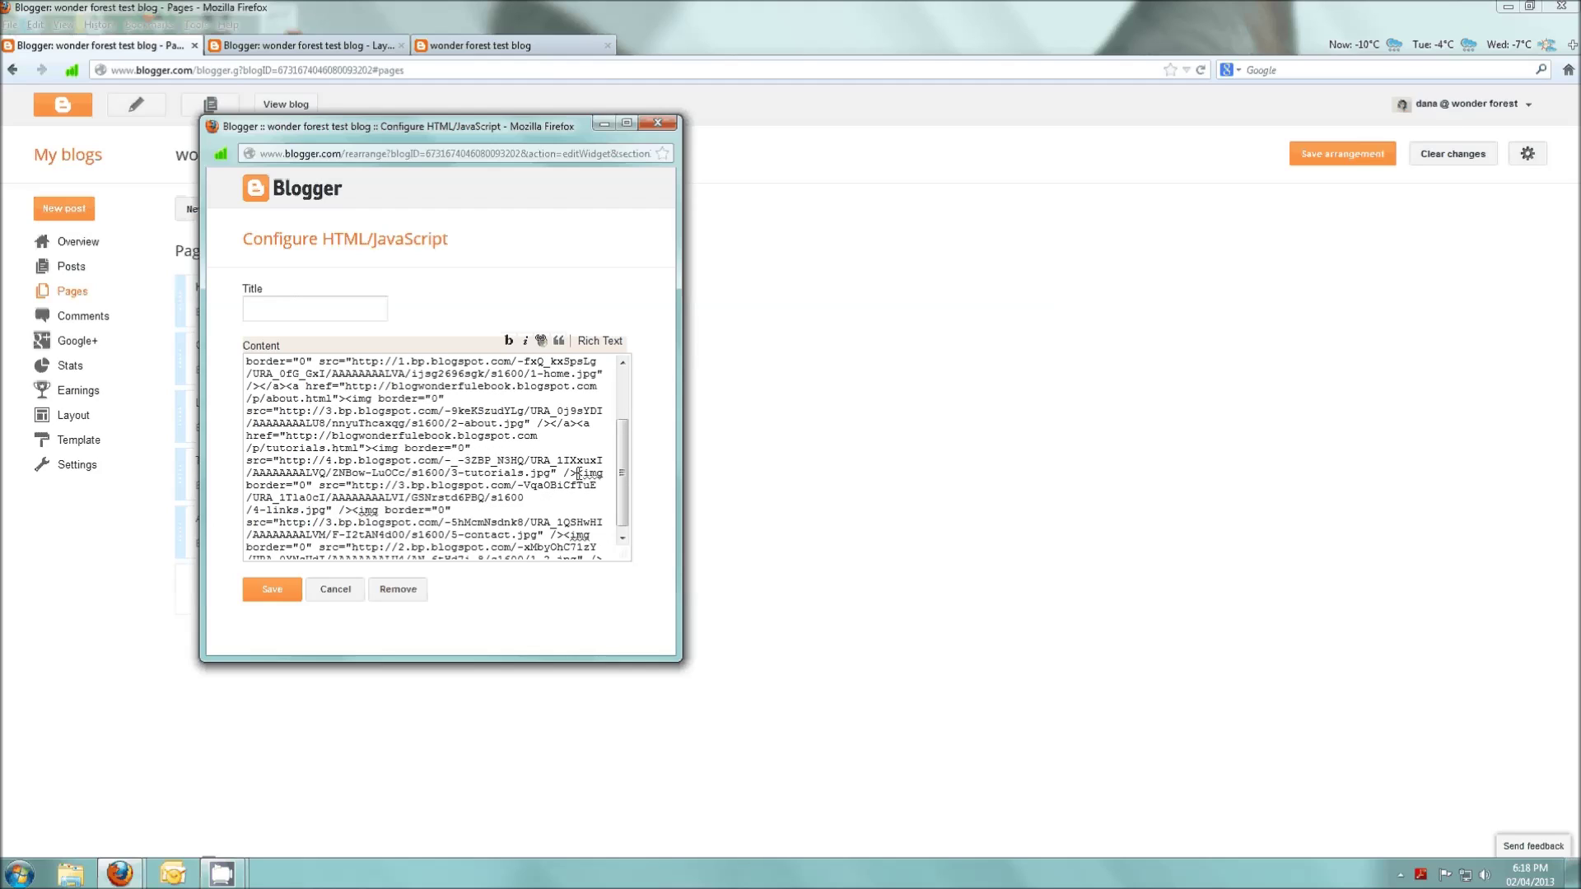
{"action": "type", "text": "</a><a h"}
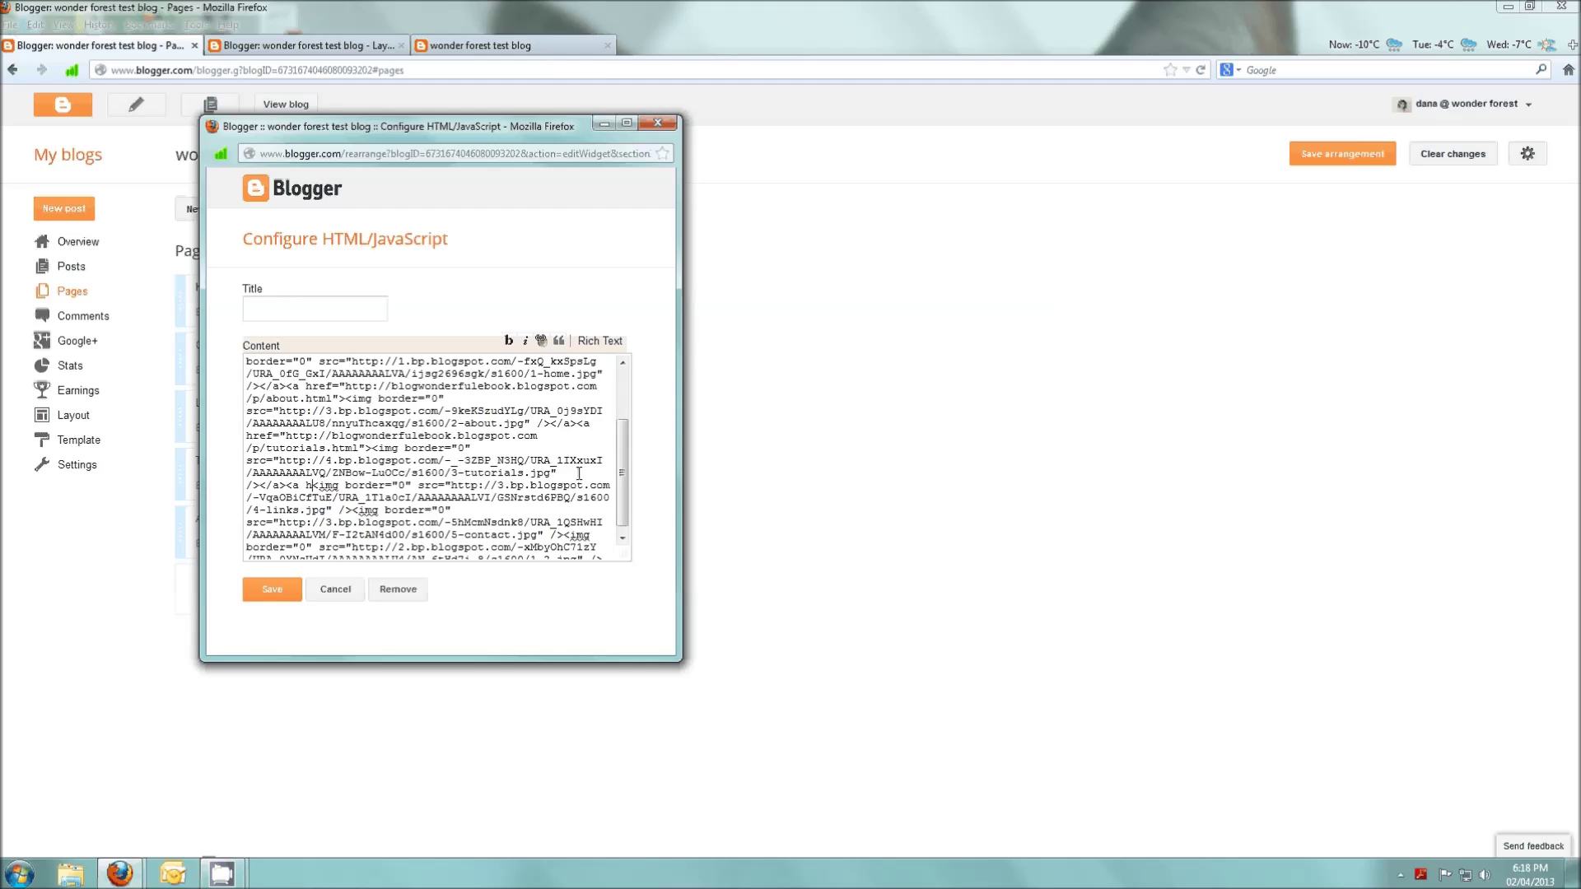
{"action": "type", "text": "ref=\"<img border=\"0"}
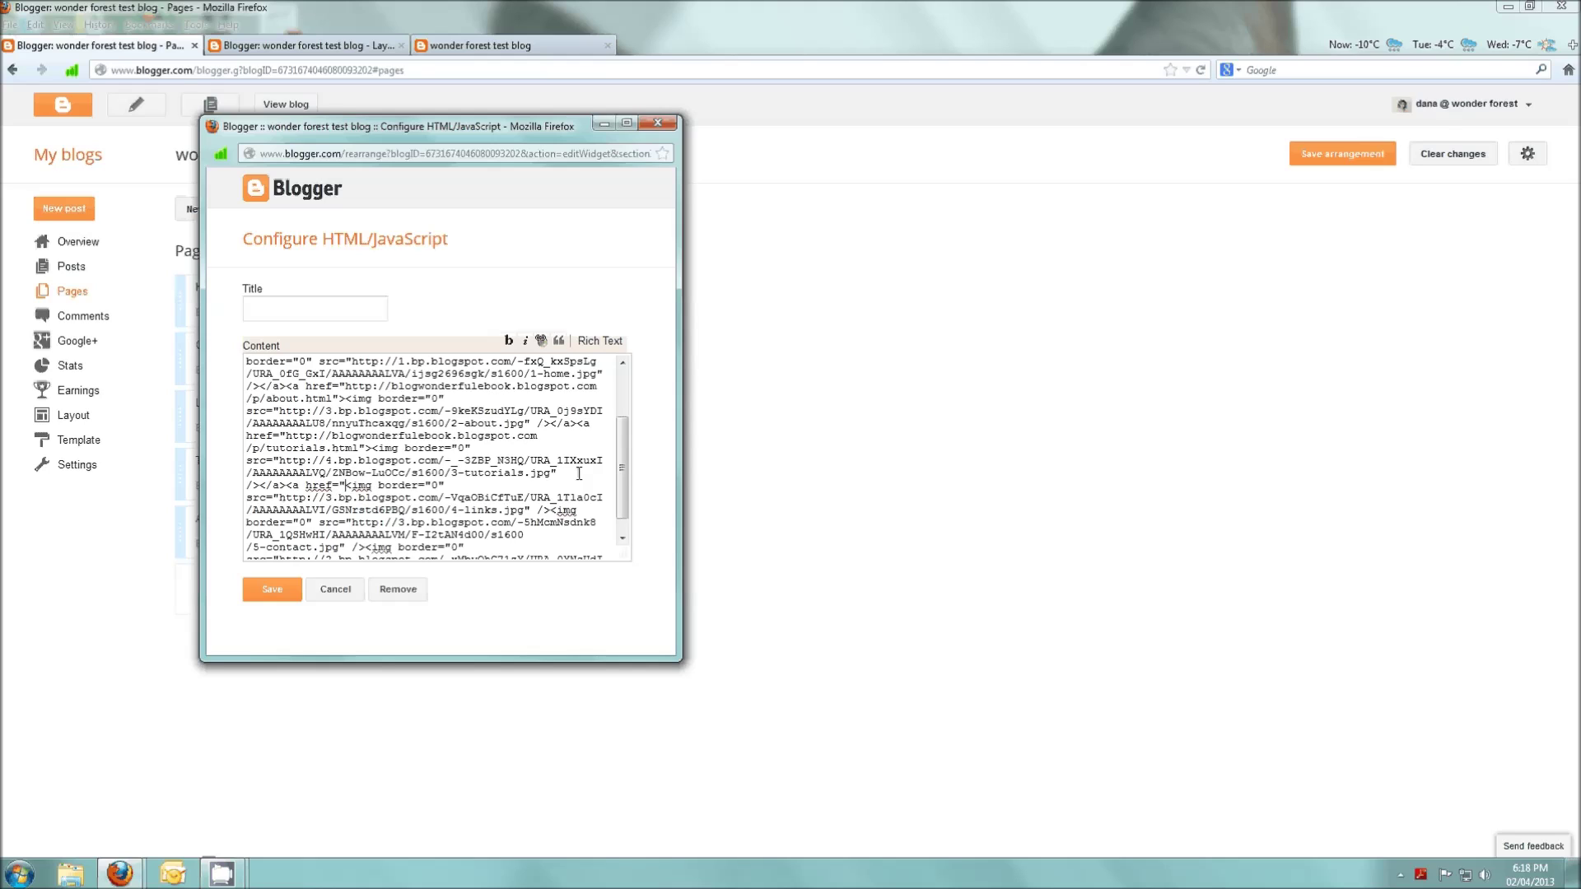
Link the links button image to the Links page's address
{"action": "left_click", "coordinate": [784, 535]}
{"action": "right_click", "coordinate": [225, 440]}
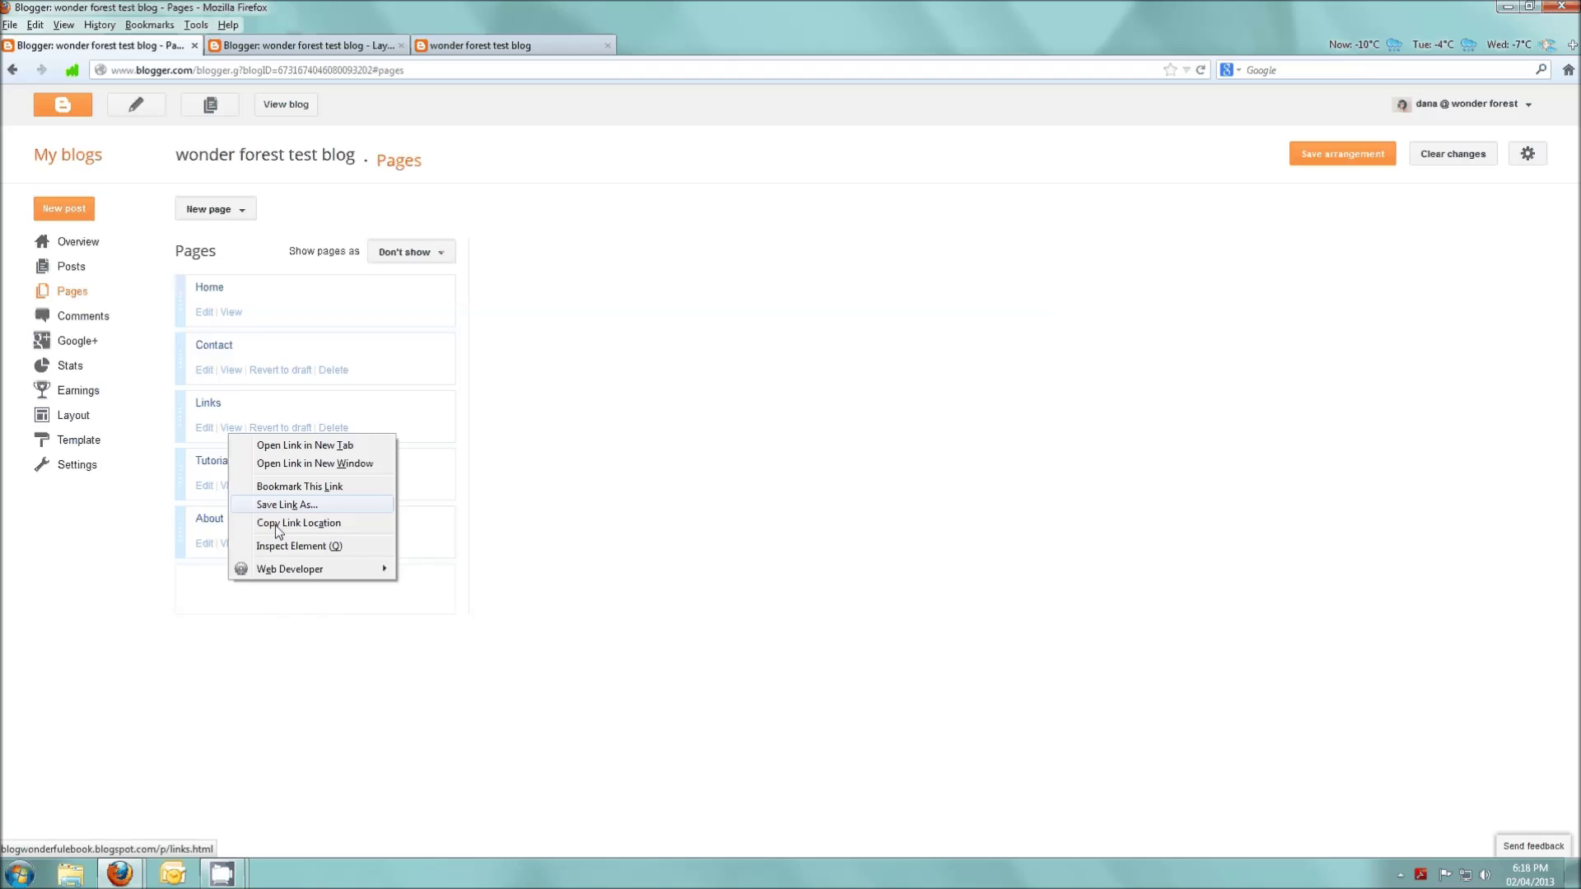
{"action": "key", "text": "Escape"}
{"action": "left_click", "coordinate": [247, 817]}
{"action": "key", "text": "ctrl+v"}
{"action": "type", "text": "\">"}
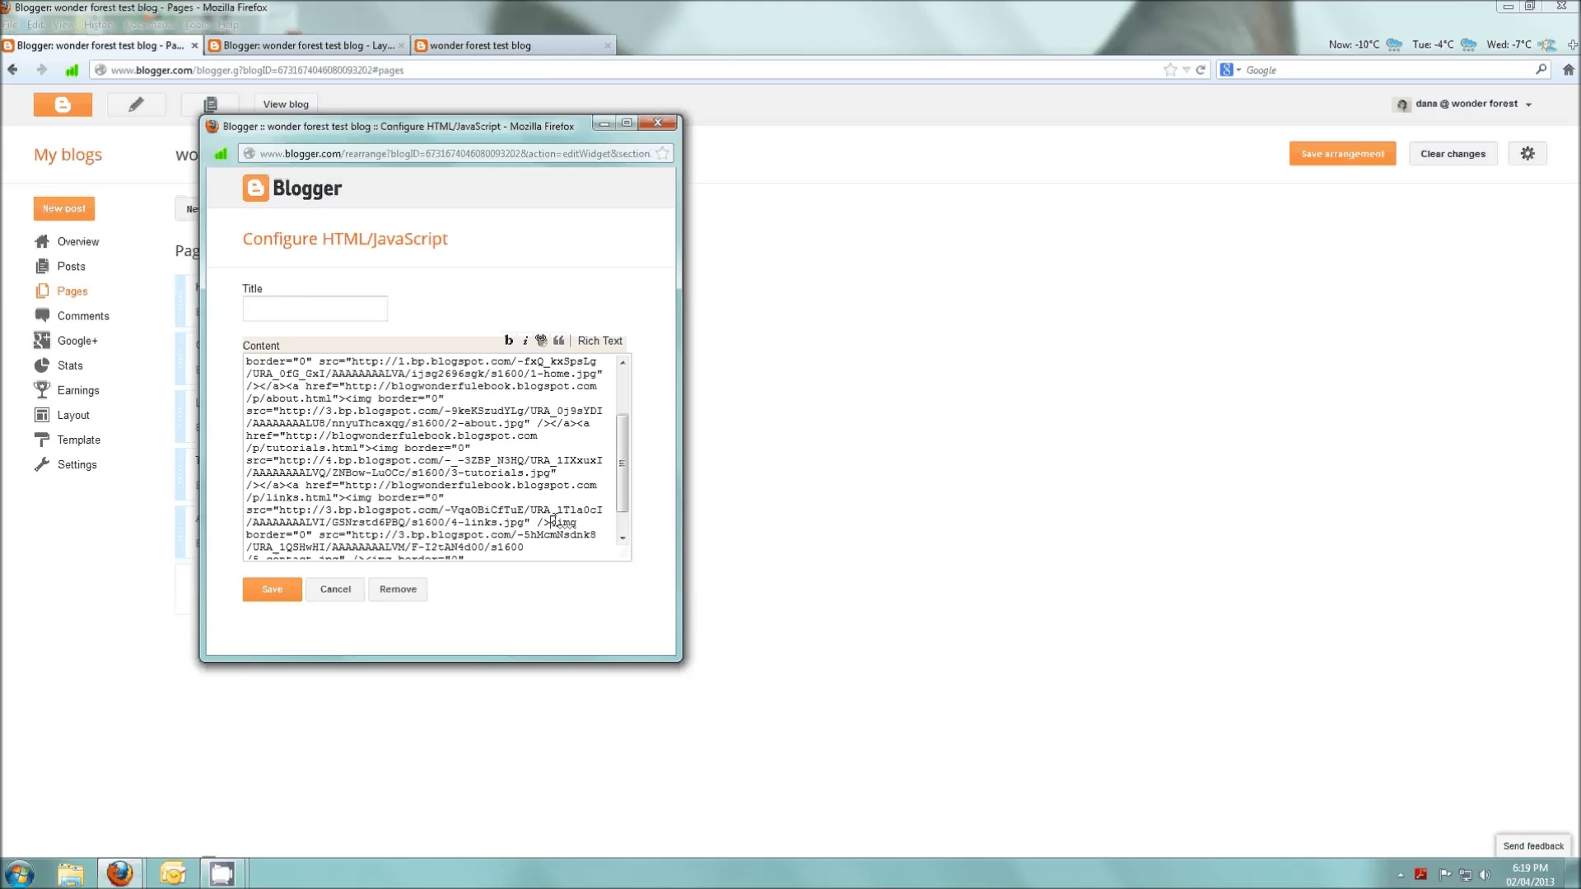
{"action": "type", "text": "</a><a href=\"<"}
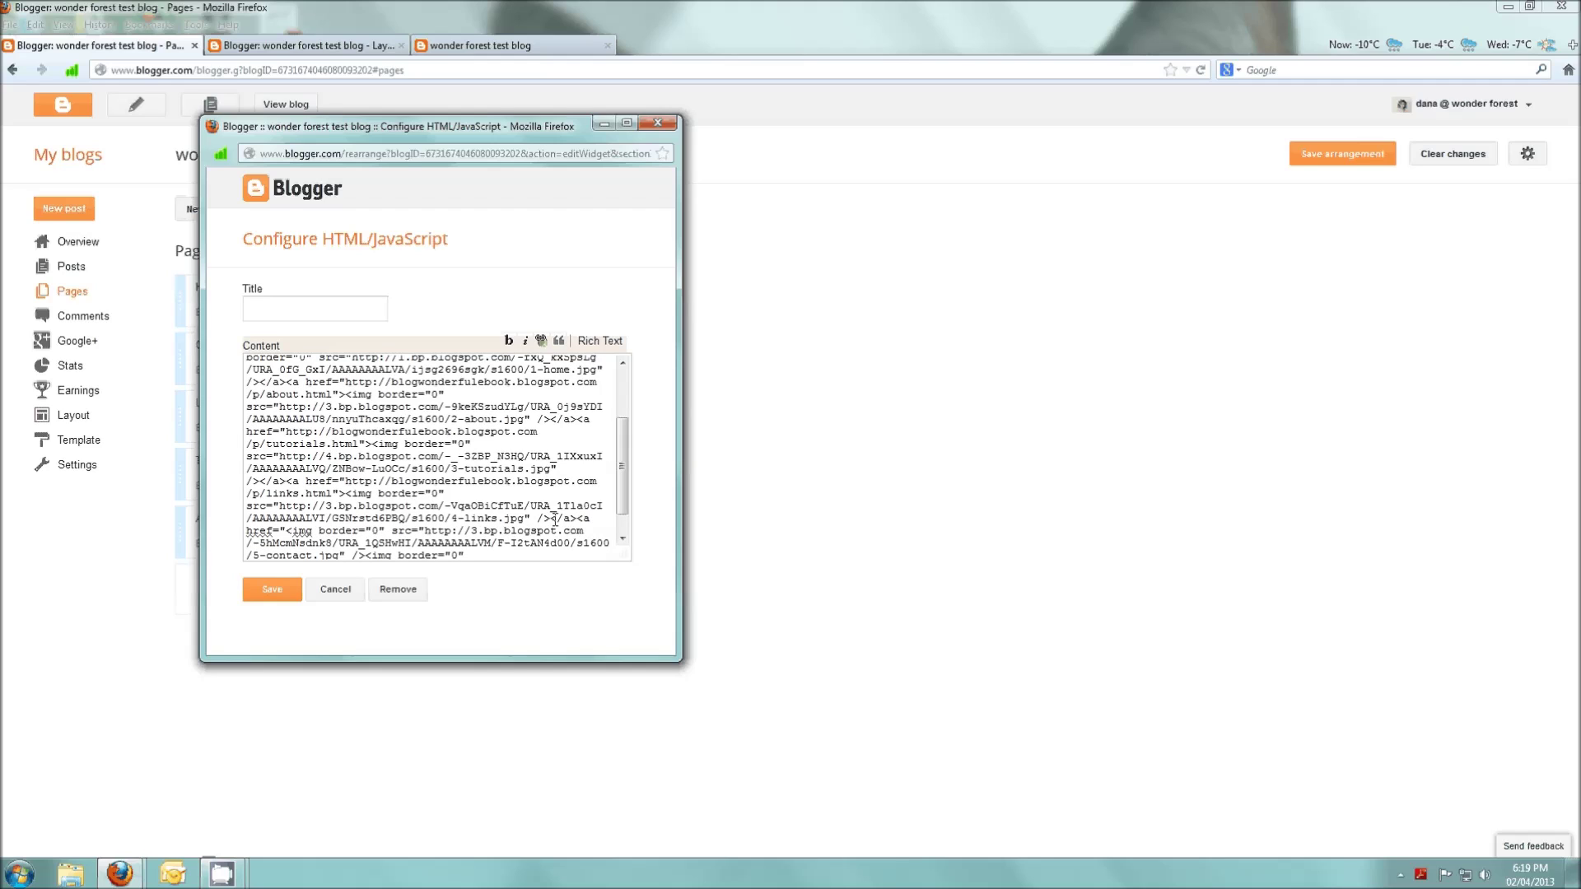
Link the contact button image to the Contact page, close the final </a>, and save
{"action": "key", "text": "alt+Tab"}
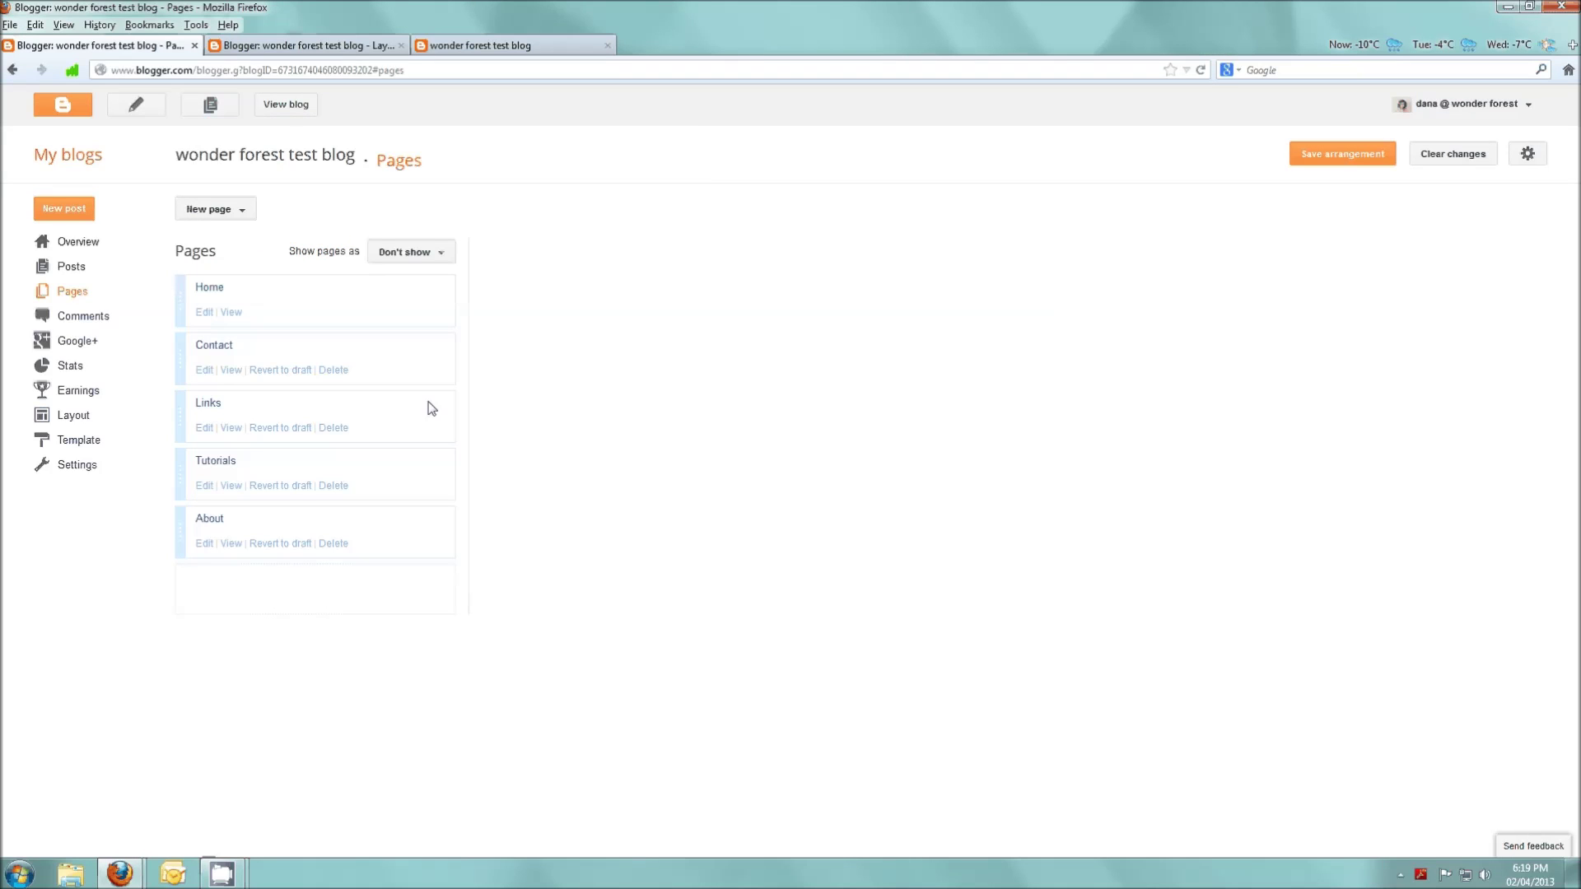
{"action": "right_click", "coordinate": [225, 371]}
{"action": "left_click", "coordinate": [280, 457]}
{"action": "key", "text": "alt+Tab"}
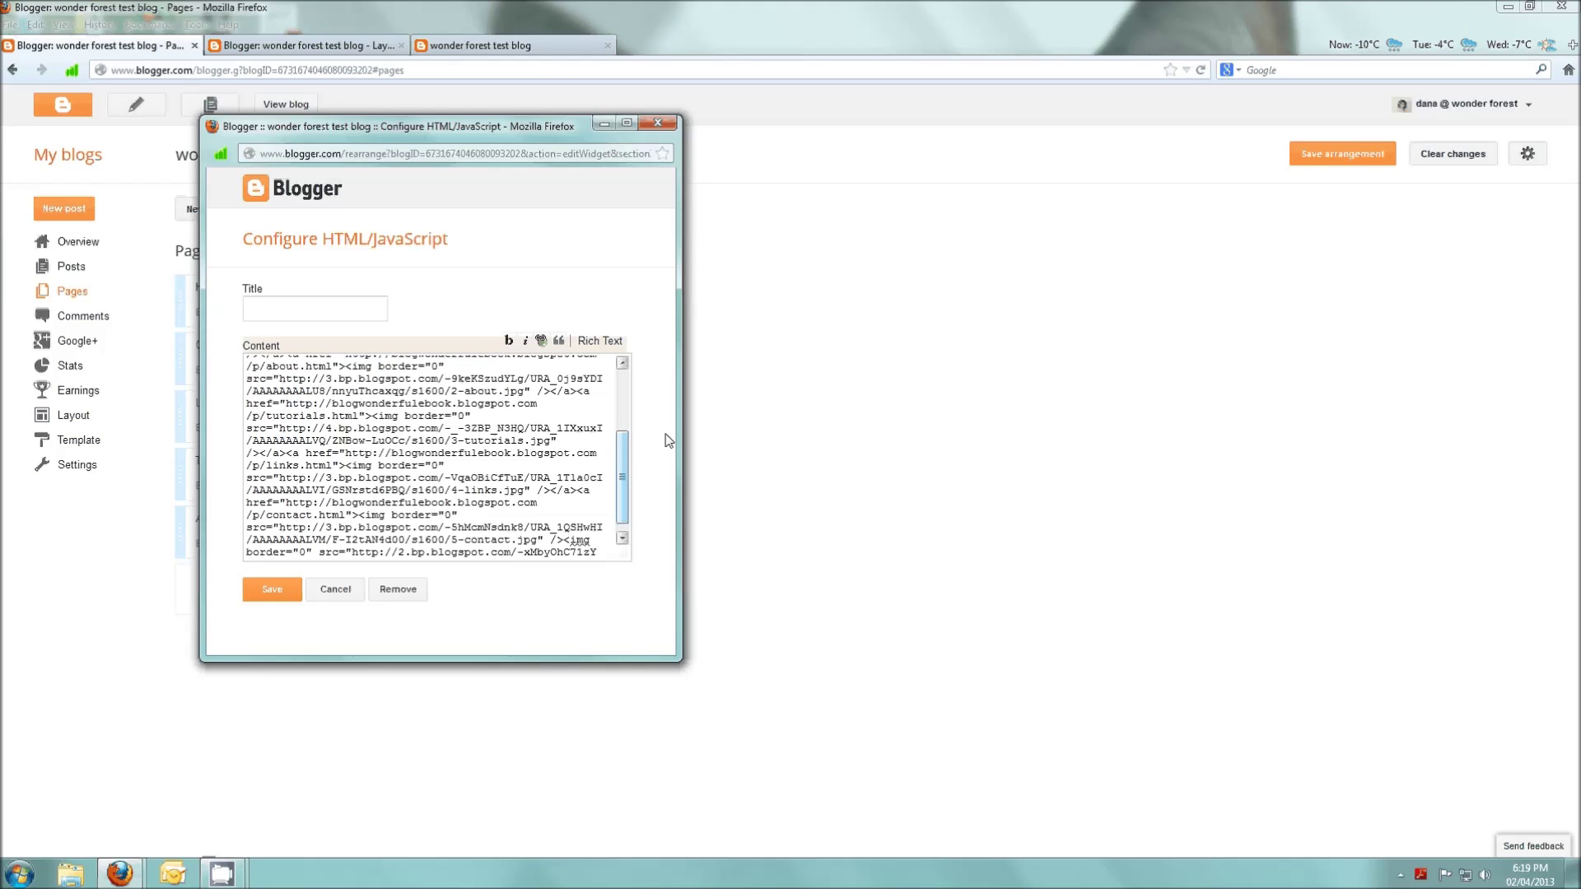
{"action": "scroll", "coordinate": [564, 527], "scroll_direction": "down", "scroll_amount": 1}
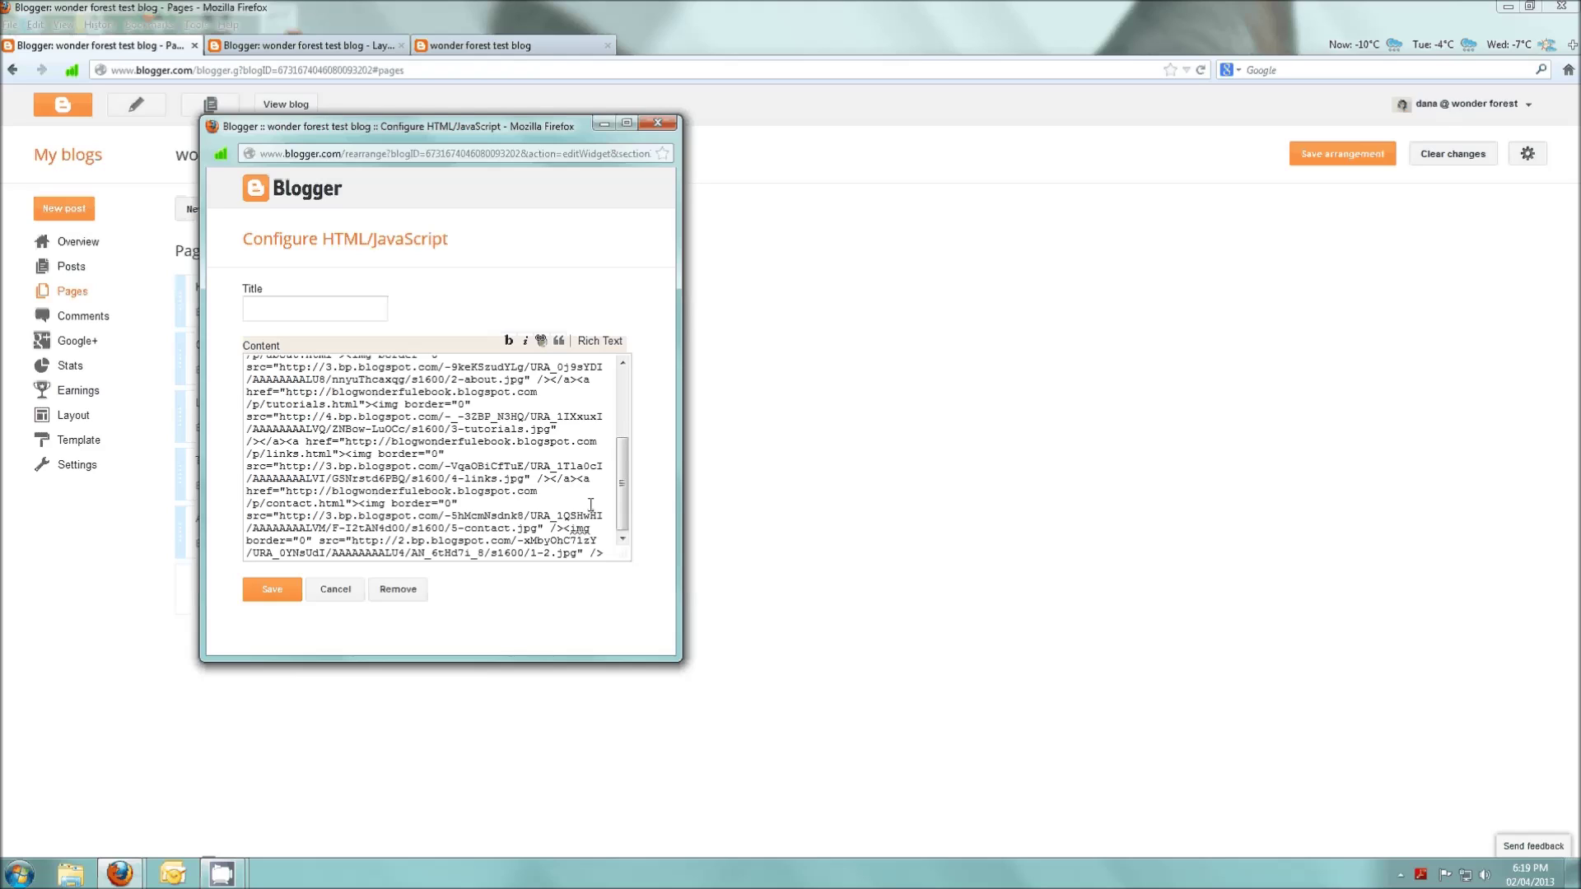
{"action": "type", "text": "</a><img border=\"0\" src=\"http://2.bp.blogspot.com"}
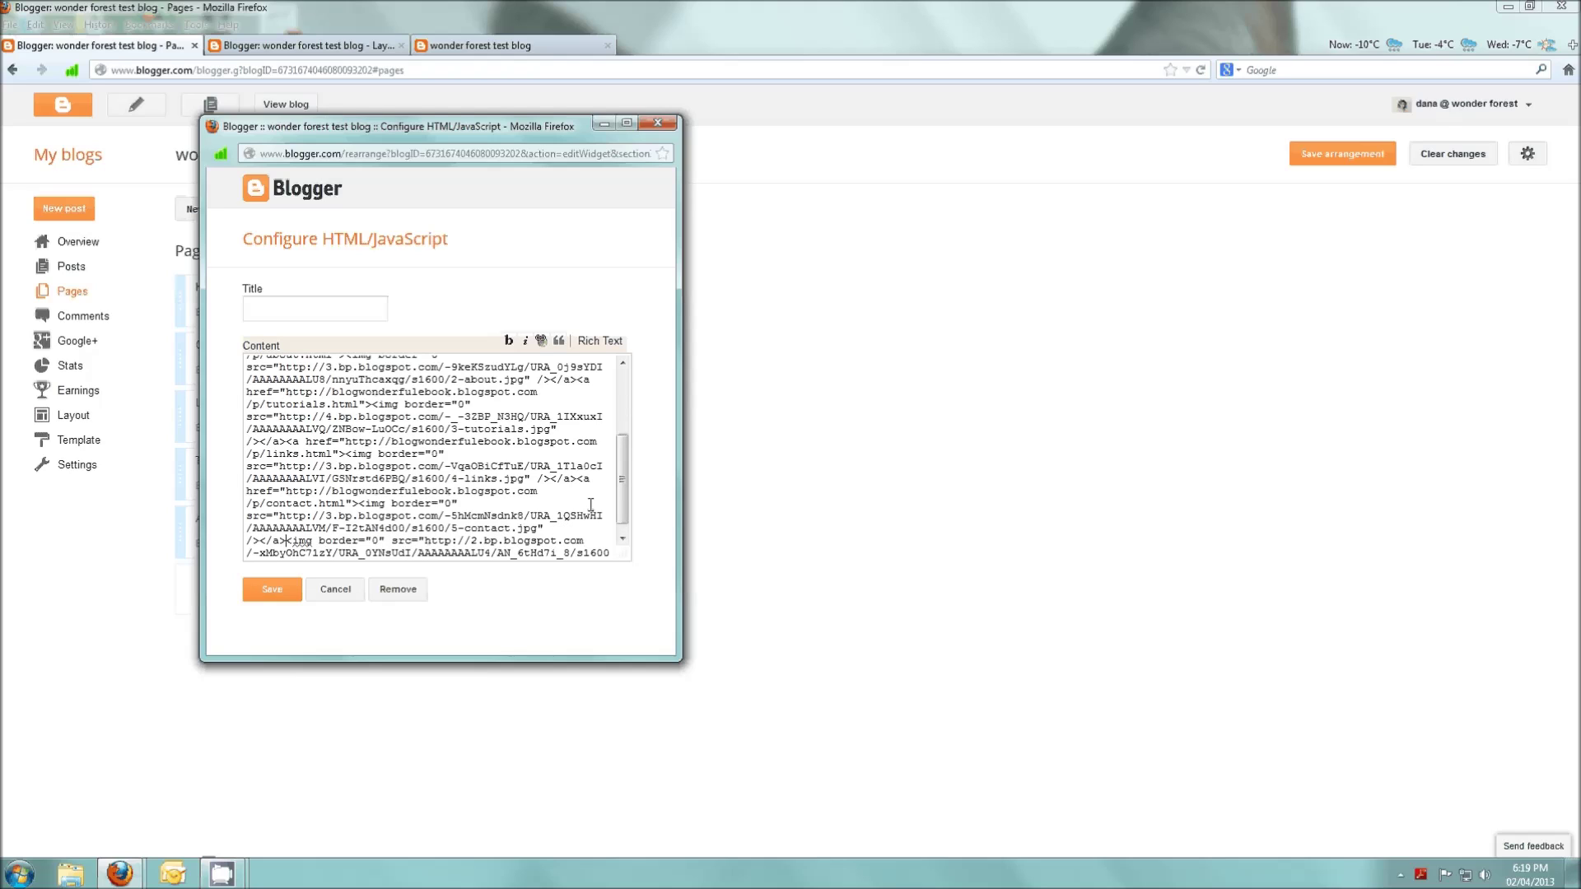
{"action": "scroll", "coordinate": [455, 457], "scroll_direction": "down", "scroll_amount": 1}
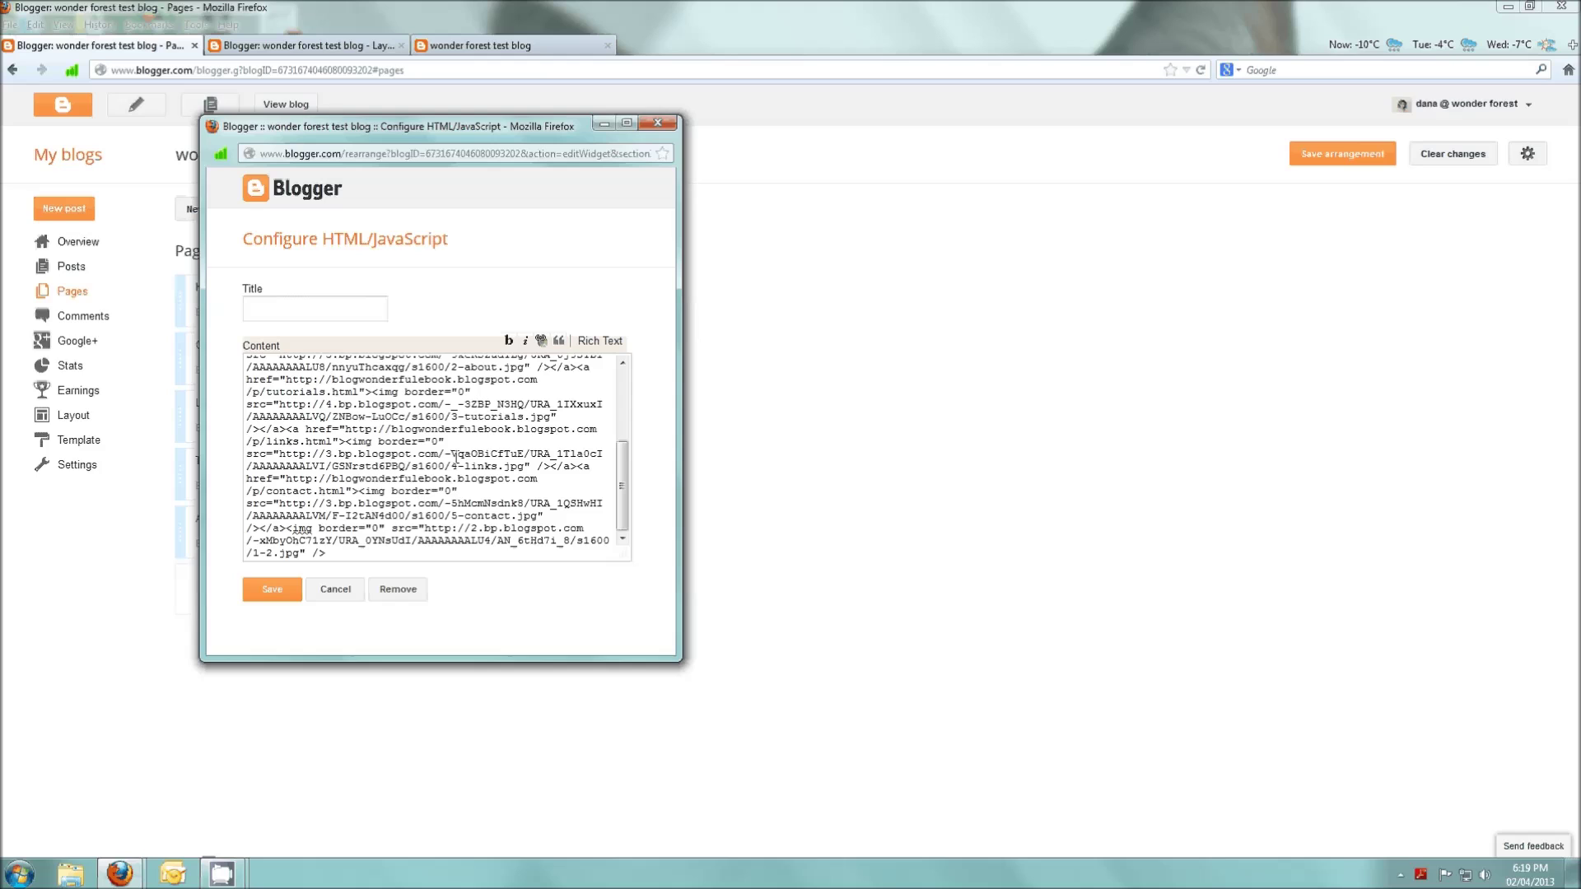
{"action": "left_click", "coordinate": [273, 588]}
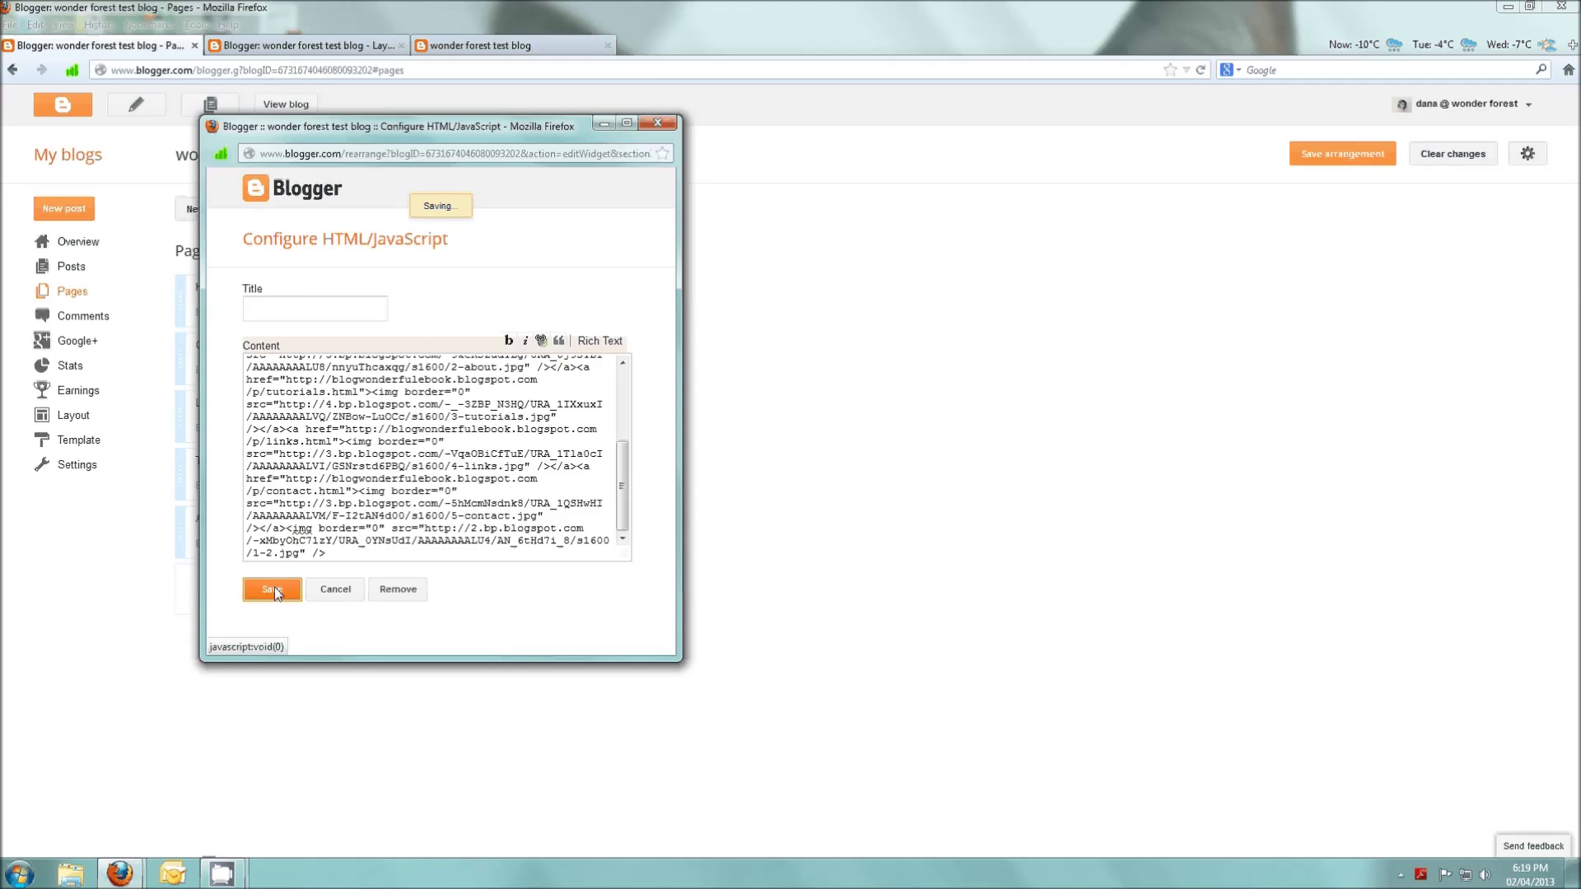
Reload the live blog, test the about, links and home buttons, then return to Layout
{"action": "left_click", "coordinate": [371, 45]}
{"action": "left_click", "coordinate": [472, 46]}
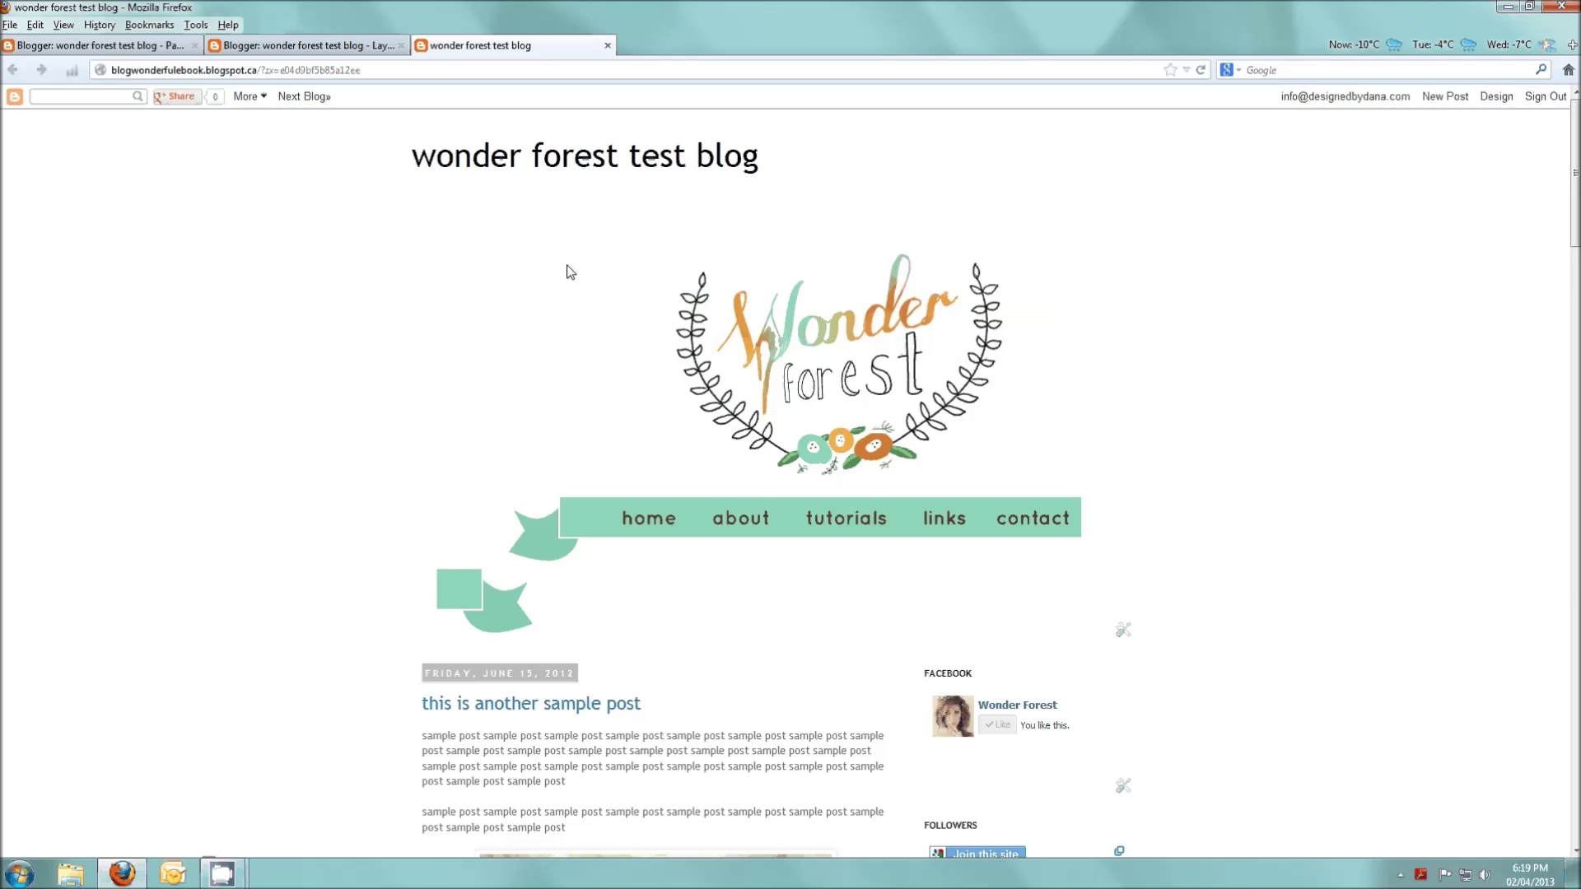
{"action": "key", "text": "F5"}
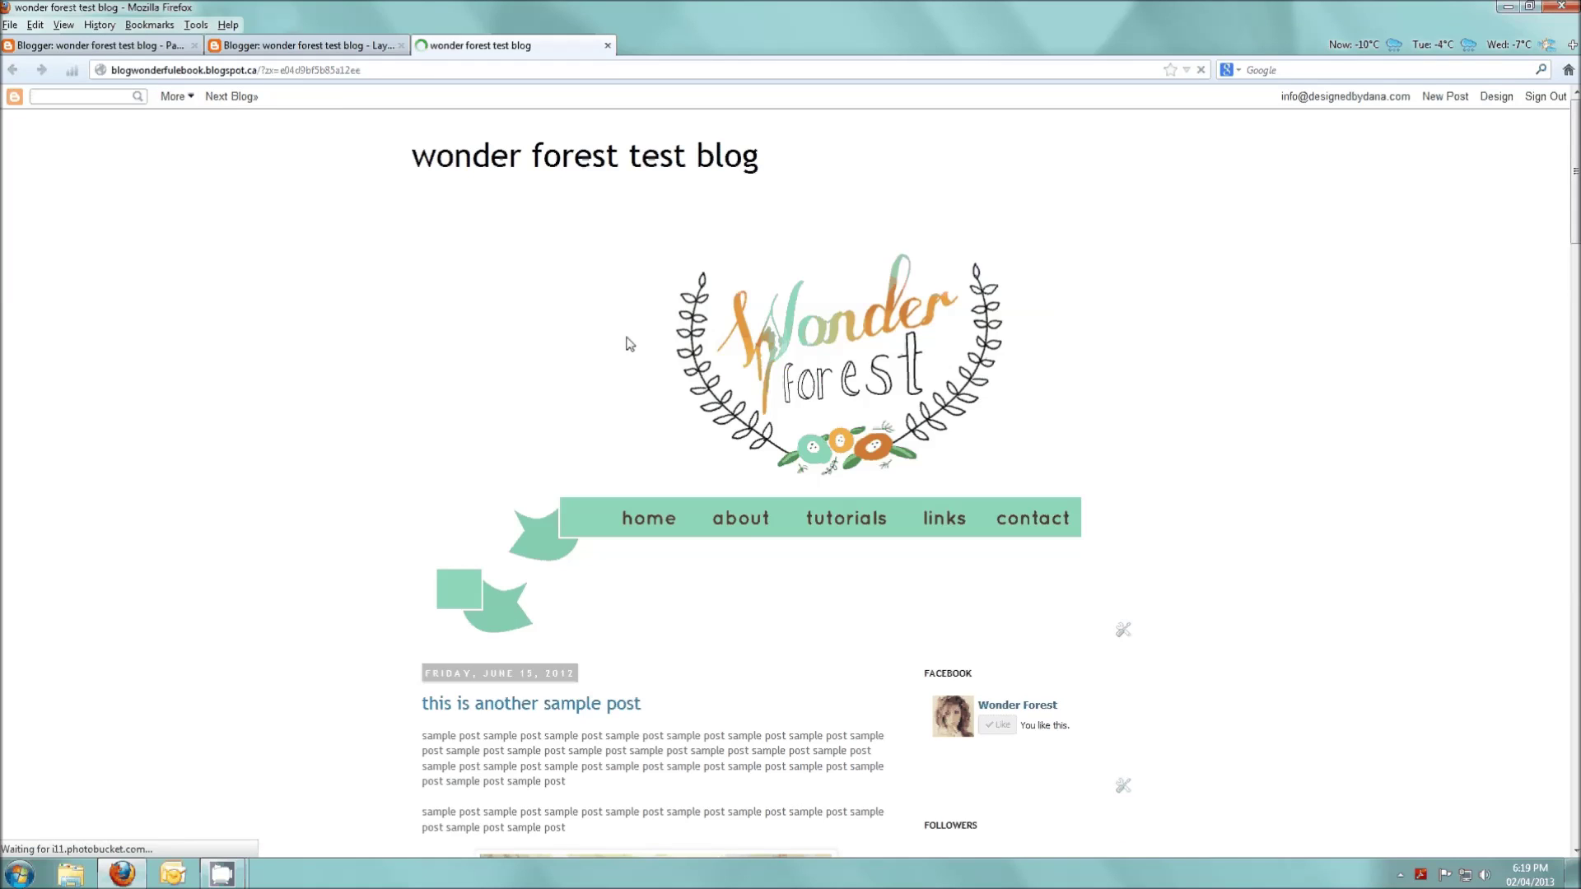
{"action": "left_click", "coordinate": [750, 527]}
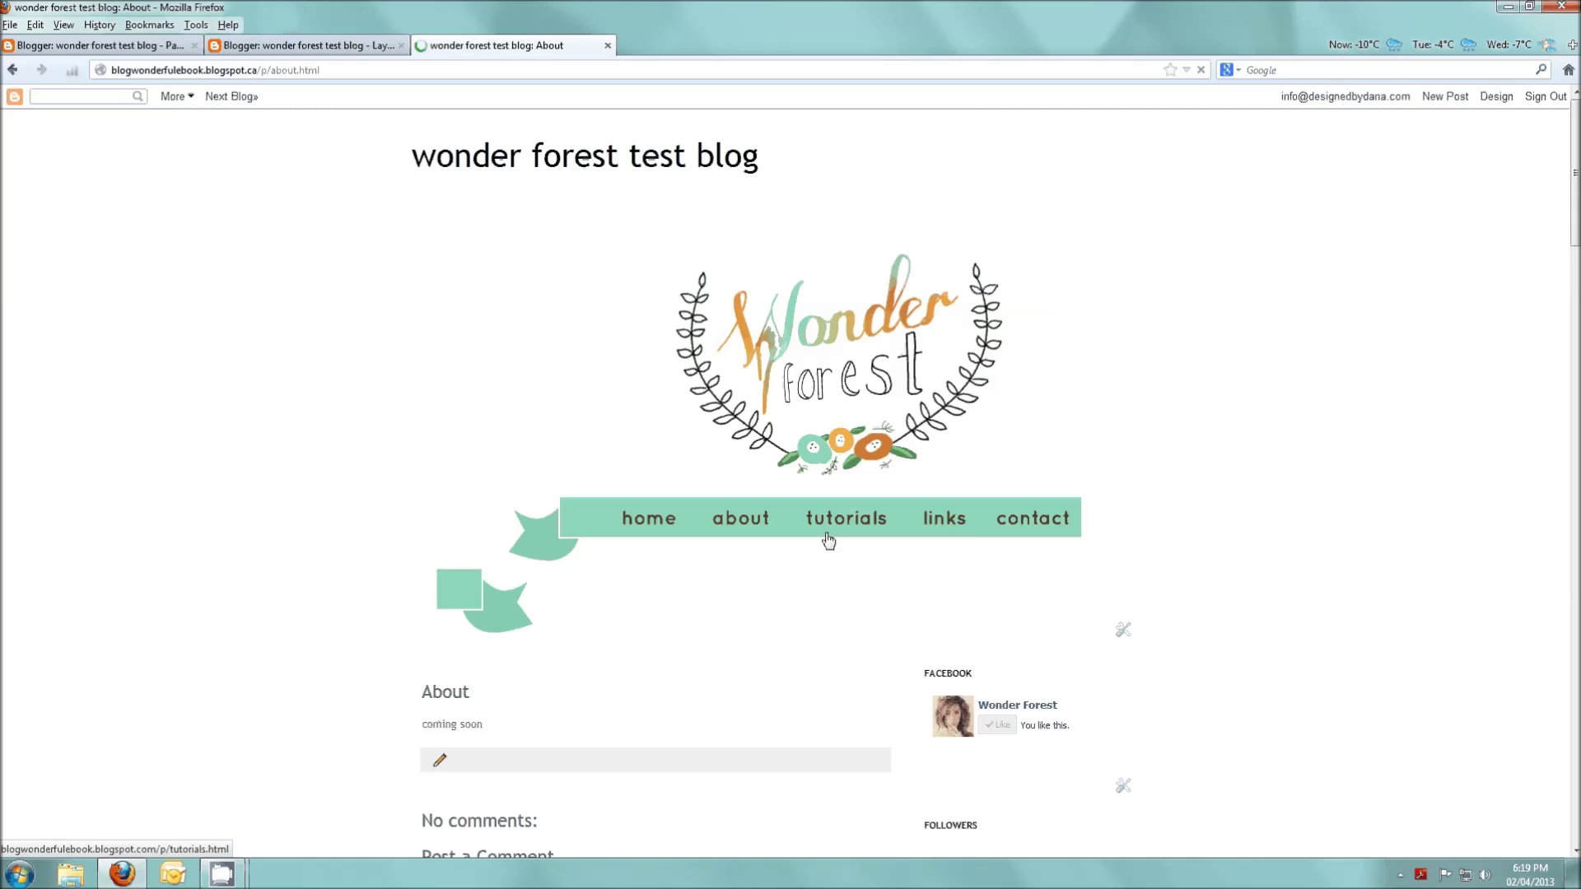
{"action": "left_click", "coordinate": [974, 544]}
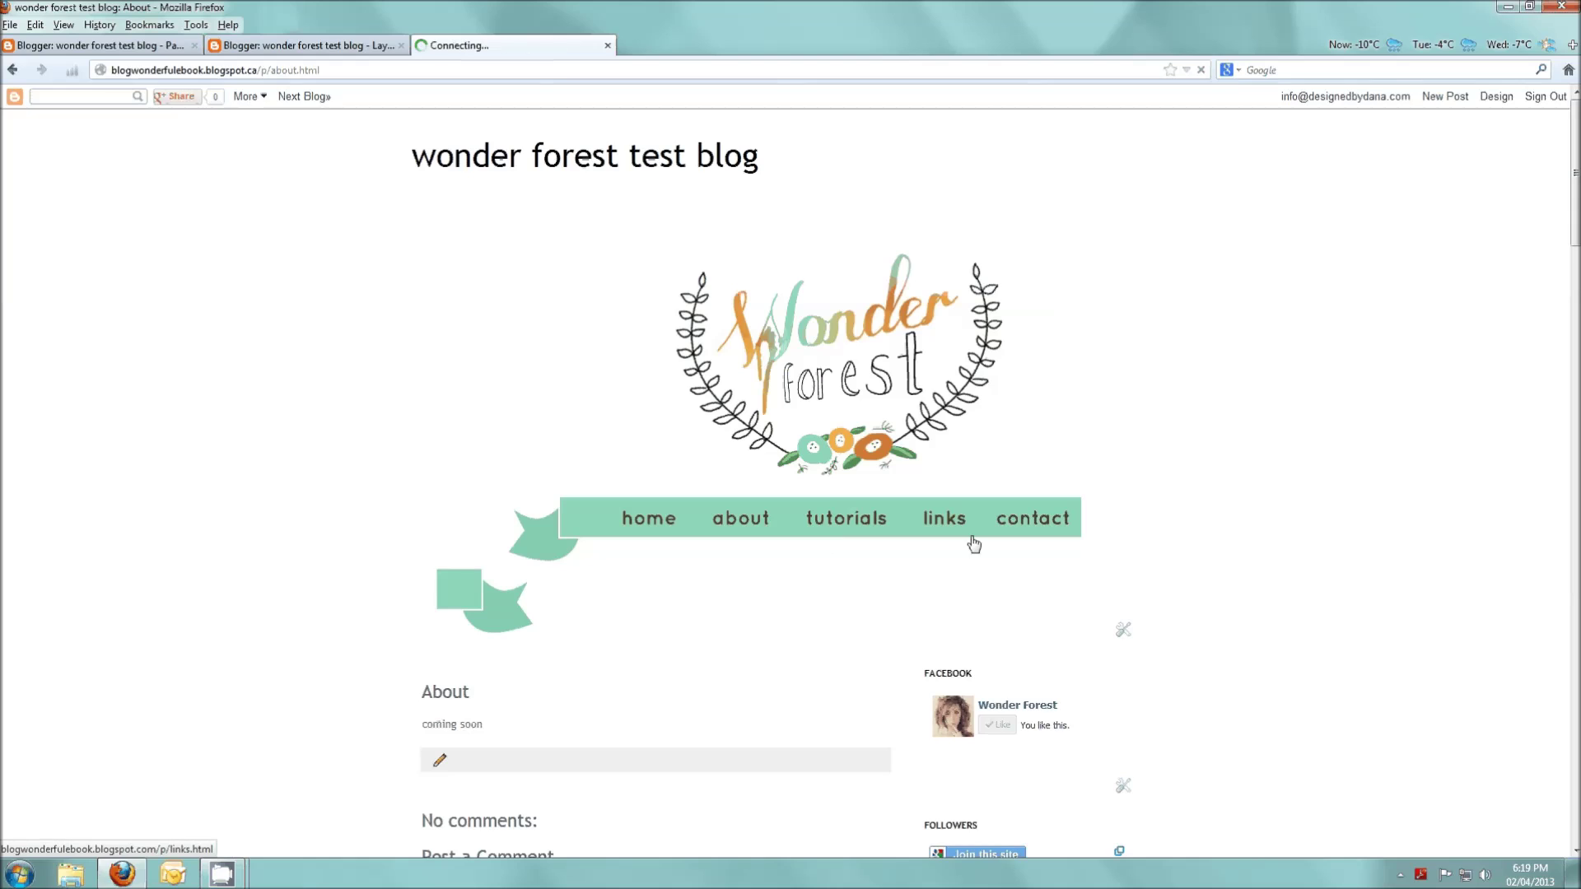
{"action": "left_click", "coordinate": [663, 531]}
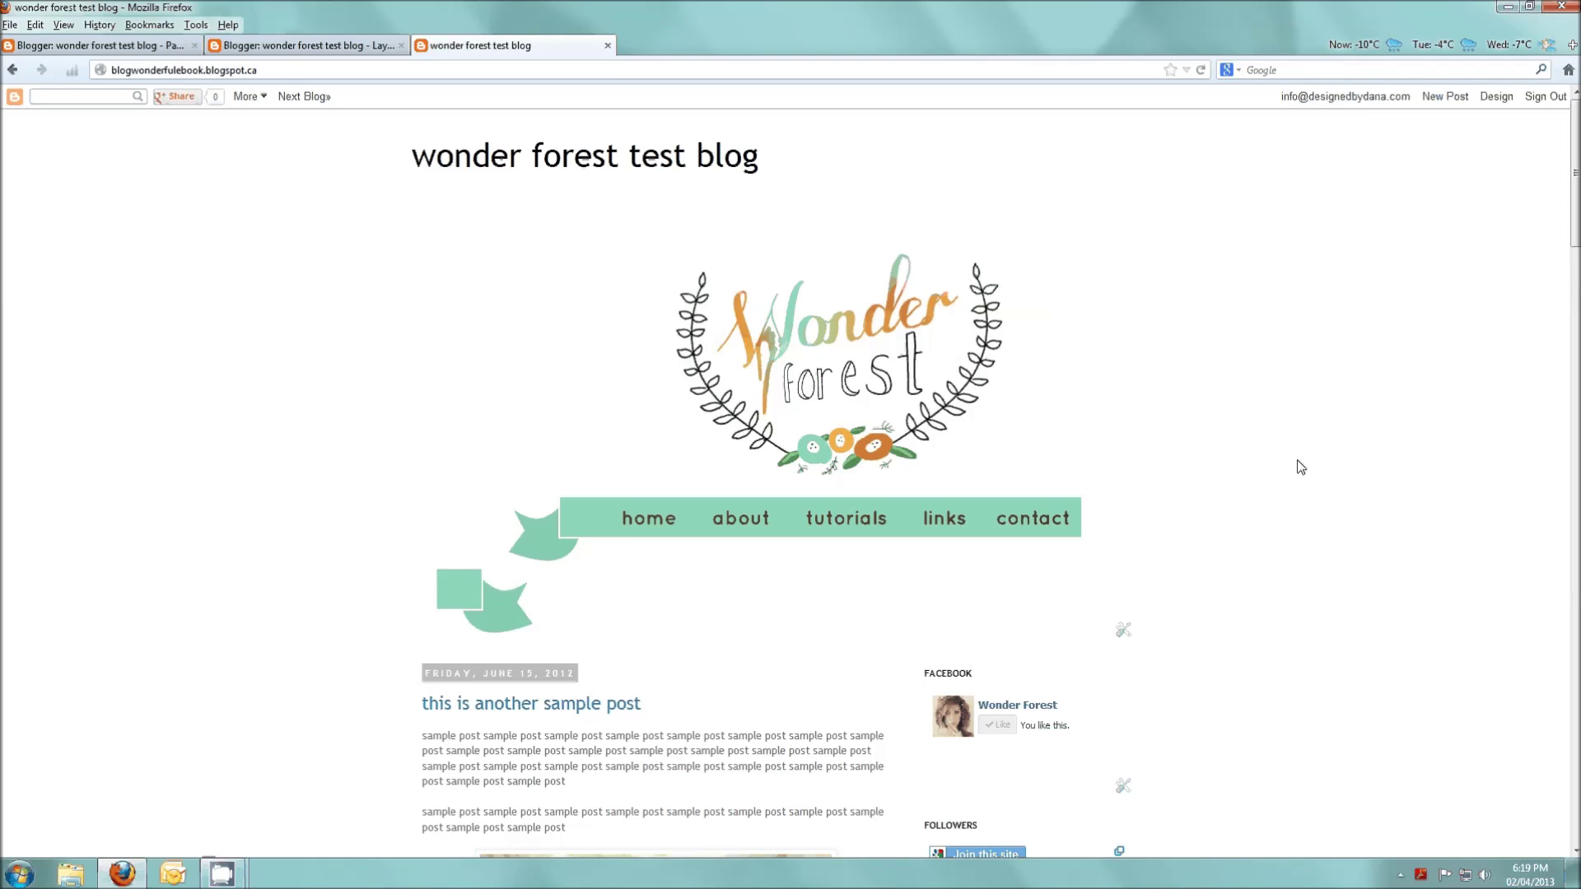
{"action": "left_click", "coordinate": [294, 44]}
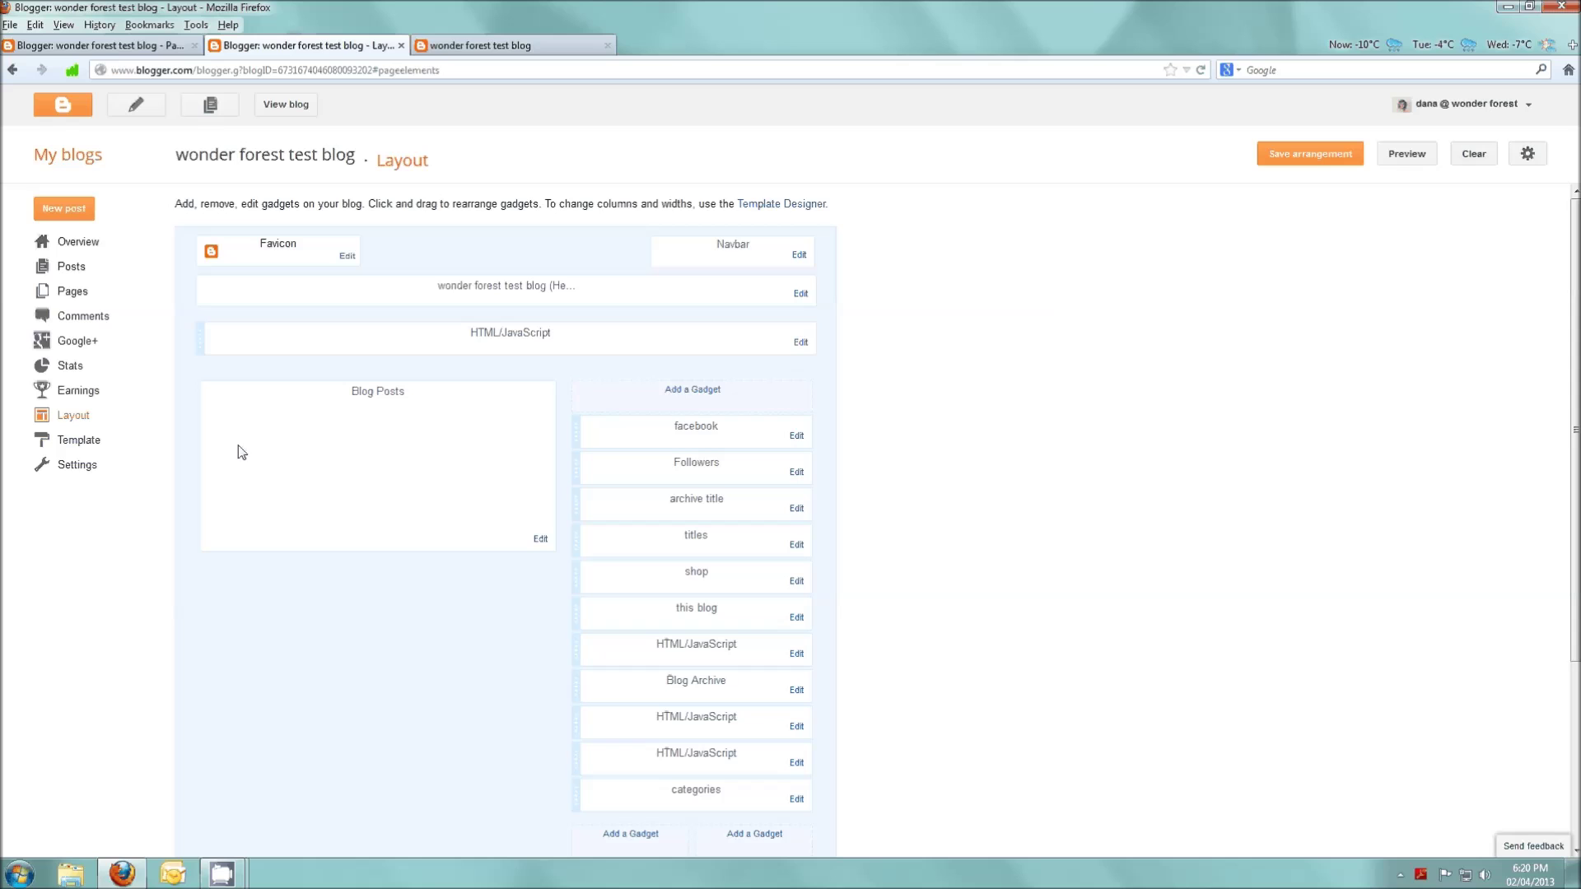
In Template Designer's Adjust widths, drag the entire blog width from 980 to 1130 px
{"action": "left_click", "coordinate": [79, 441]}
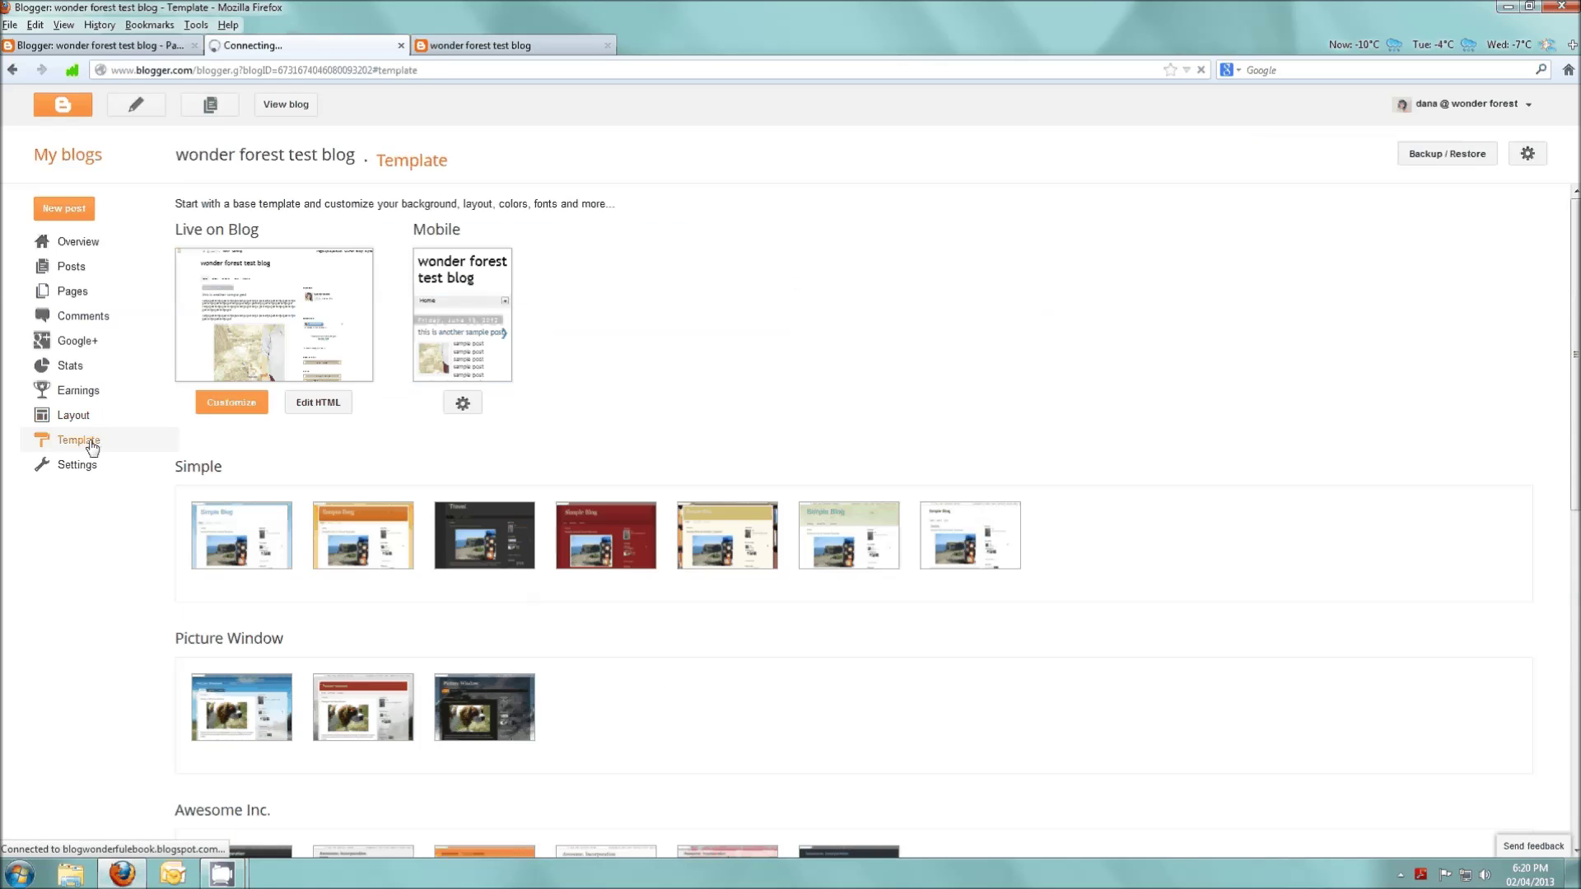
{"action": "left_click", "coordinate": [231, 403]}
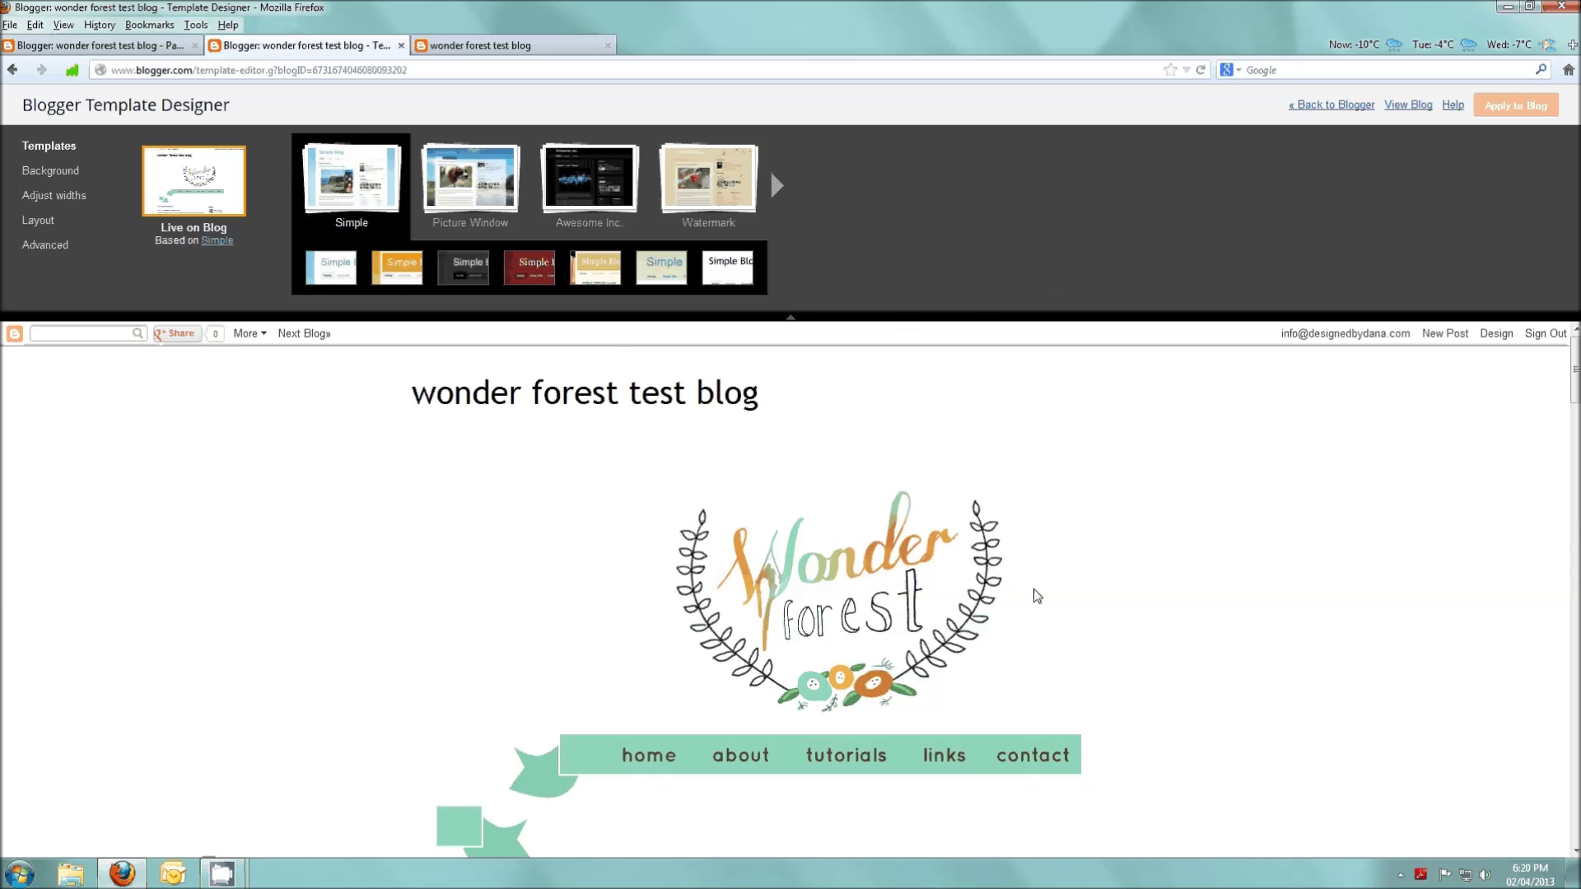
{"action": "scroll", "coordinate": [1199, 551], "scroll_direction": "down", "scroll_amount": 4}
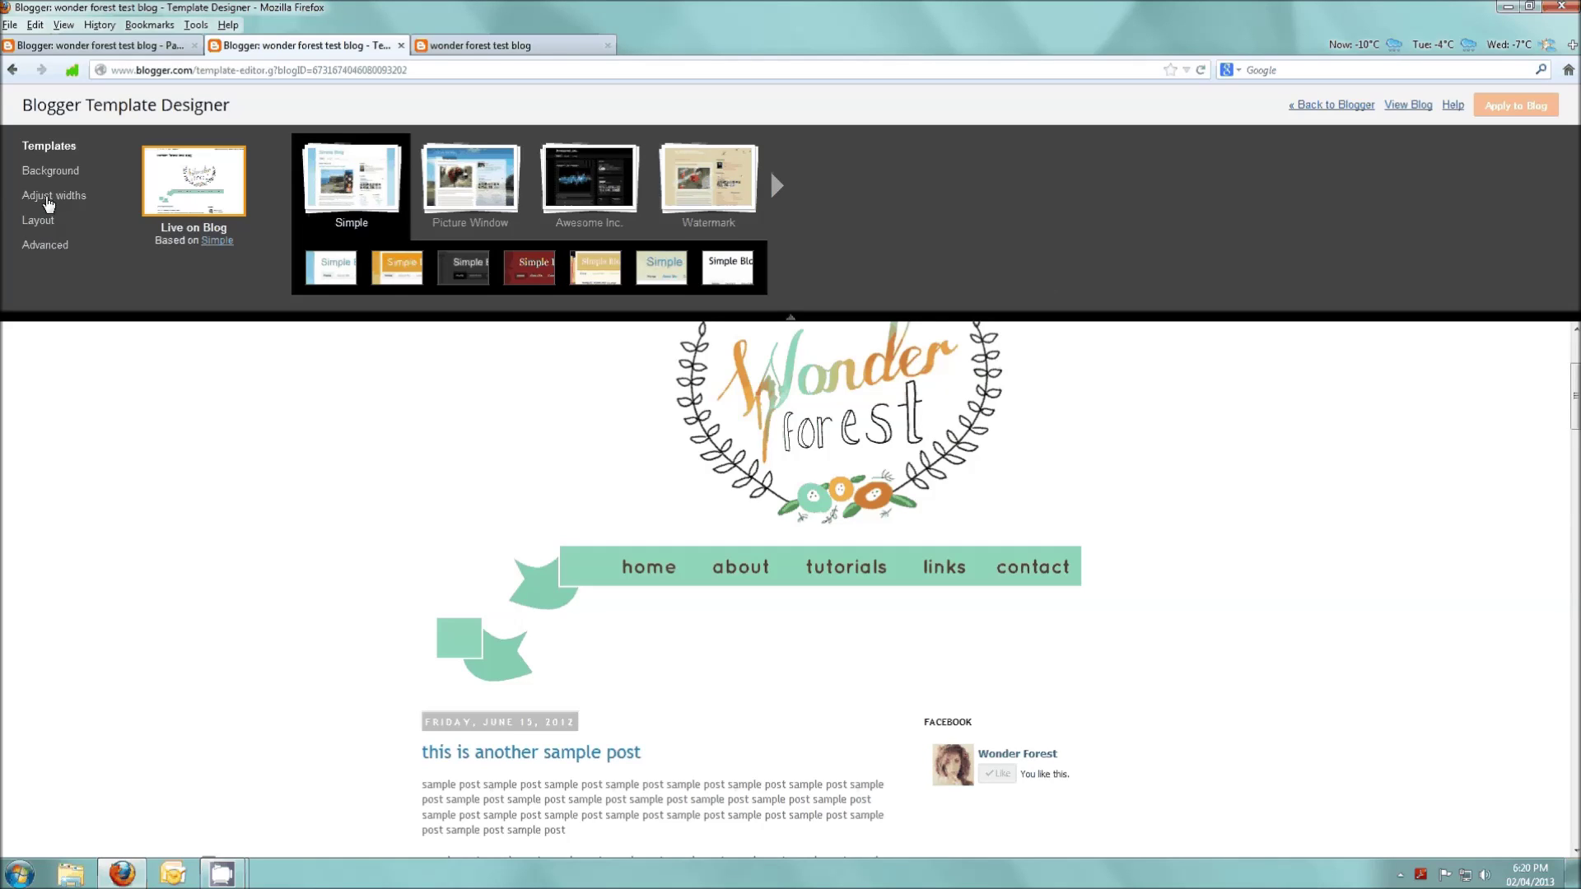
{"action": "left_click", "coordinate": [49, 203]}
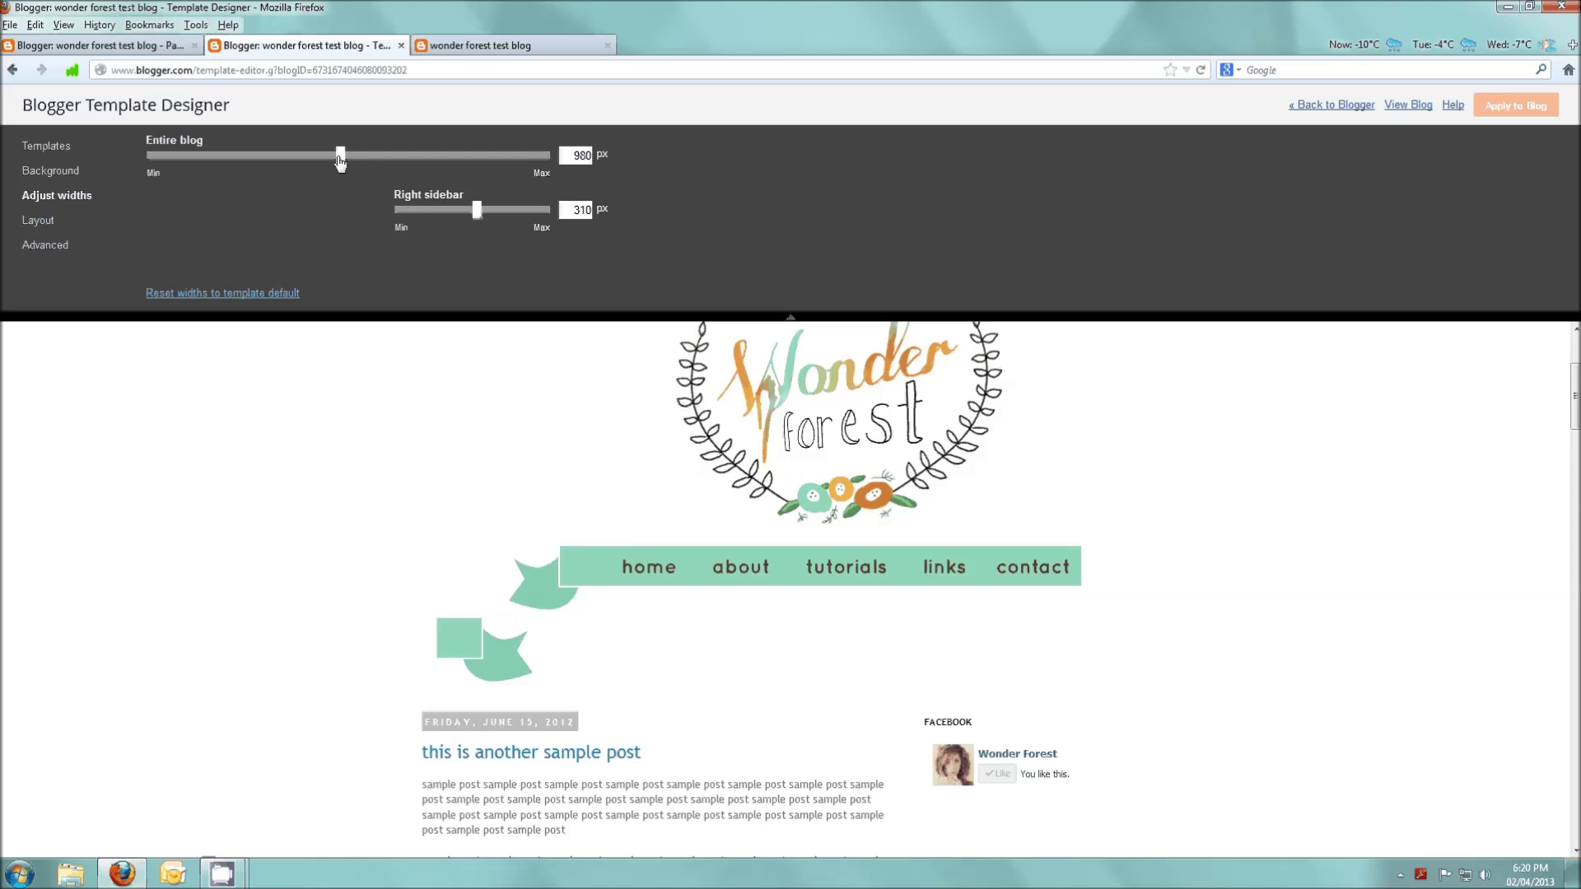
{"action": "left_click_drag", "start_coordinate": [340, 156], "coordinate": [405, 165]}
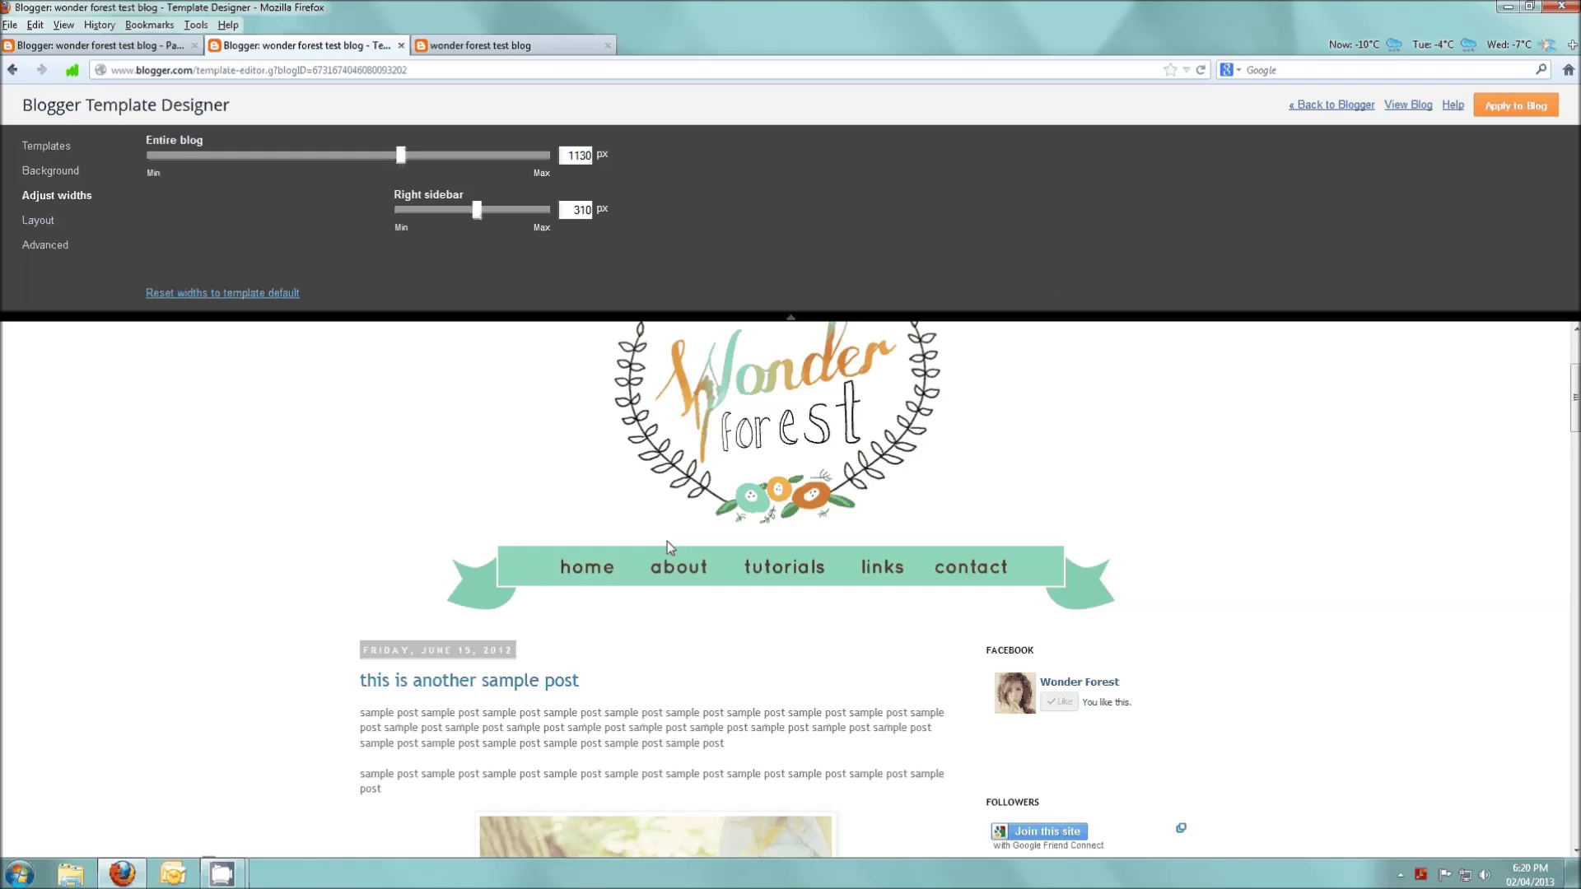
{"action": "scroll", "coordinate": [667, 541], "scroll_direction": "down", "scroll_amount": 5}
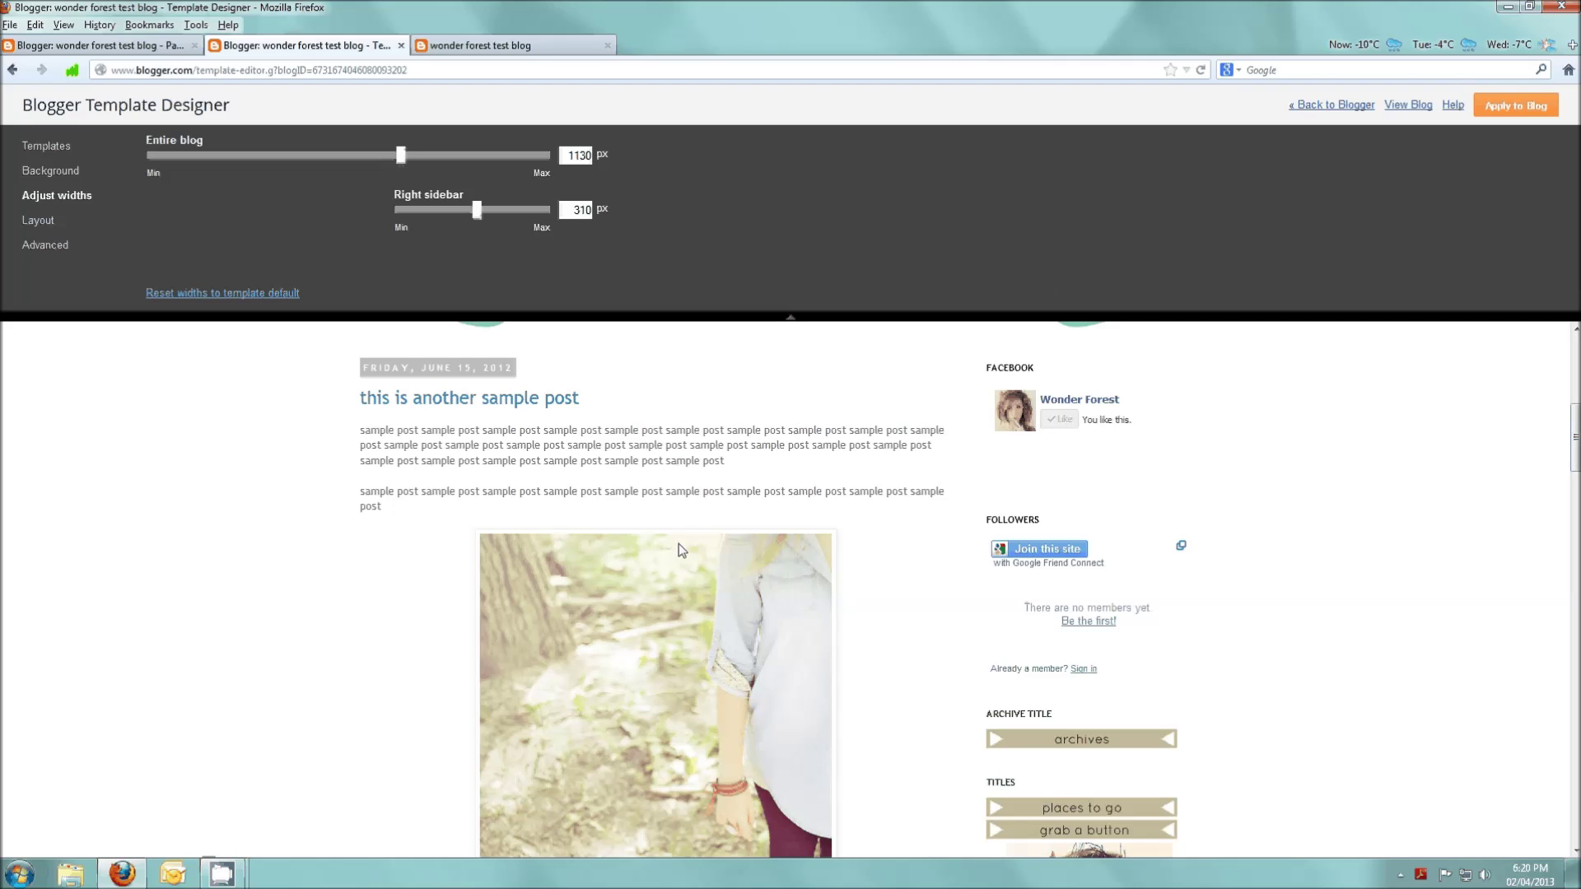
{"action": "scroll", "coordinate": [664, 531], "scroll_direction": "down", "scroll_amount": 5}
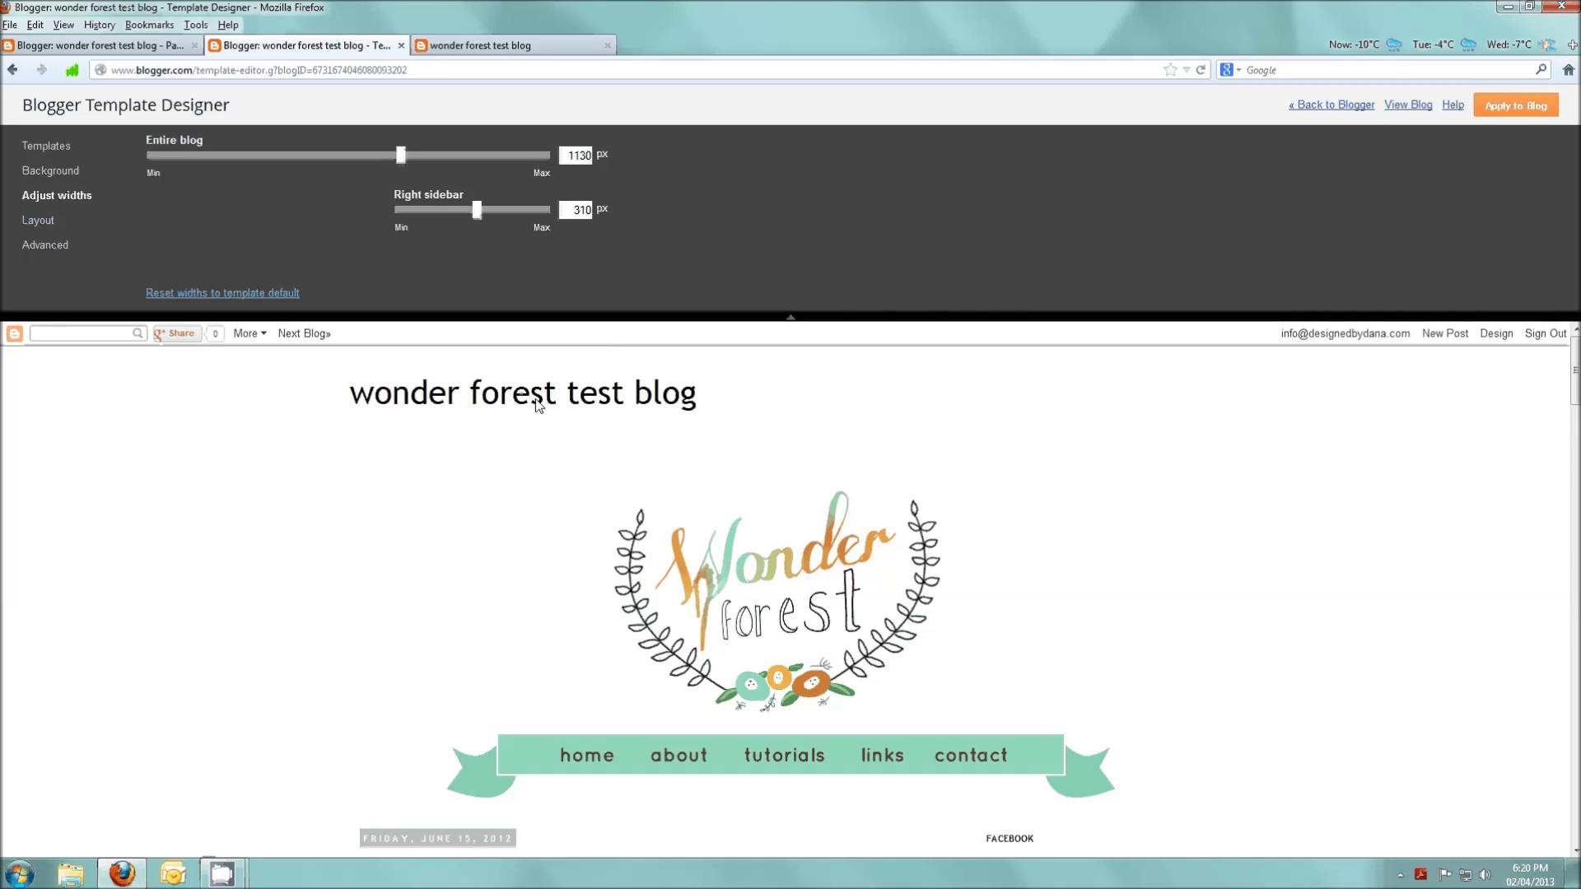
Add a custom CSS rule hiding the blog title header: #Header1 {display:none}
{"action": "left_click", "coordinate": [55, 246]}
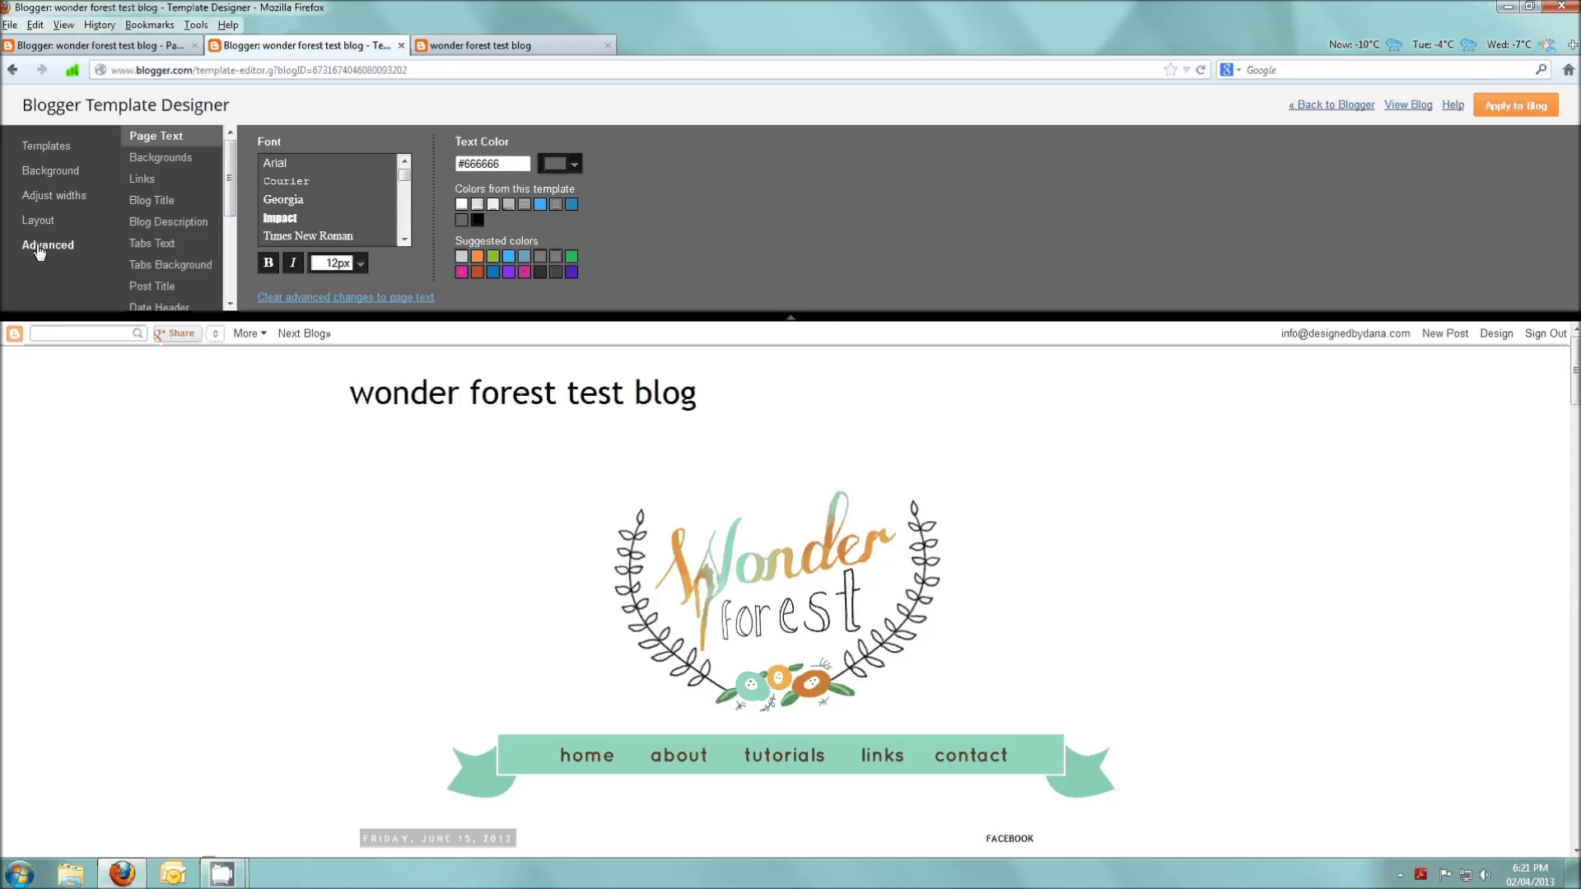
{"action": "scroll", "coordinate": [221, 255], "scroll_direction": "down", "scroll_amount": 3}
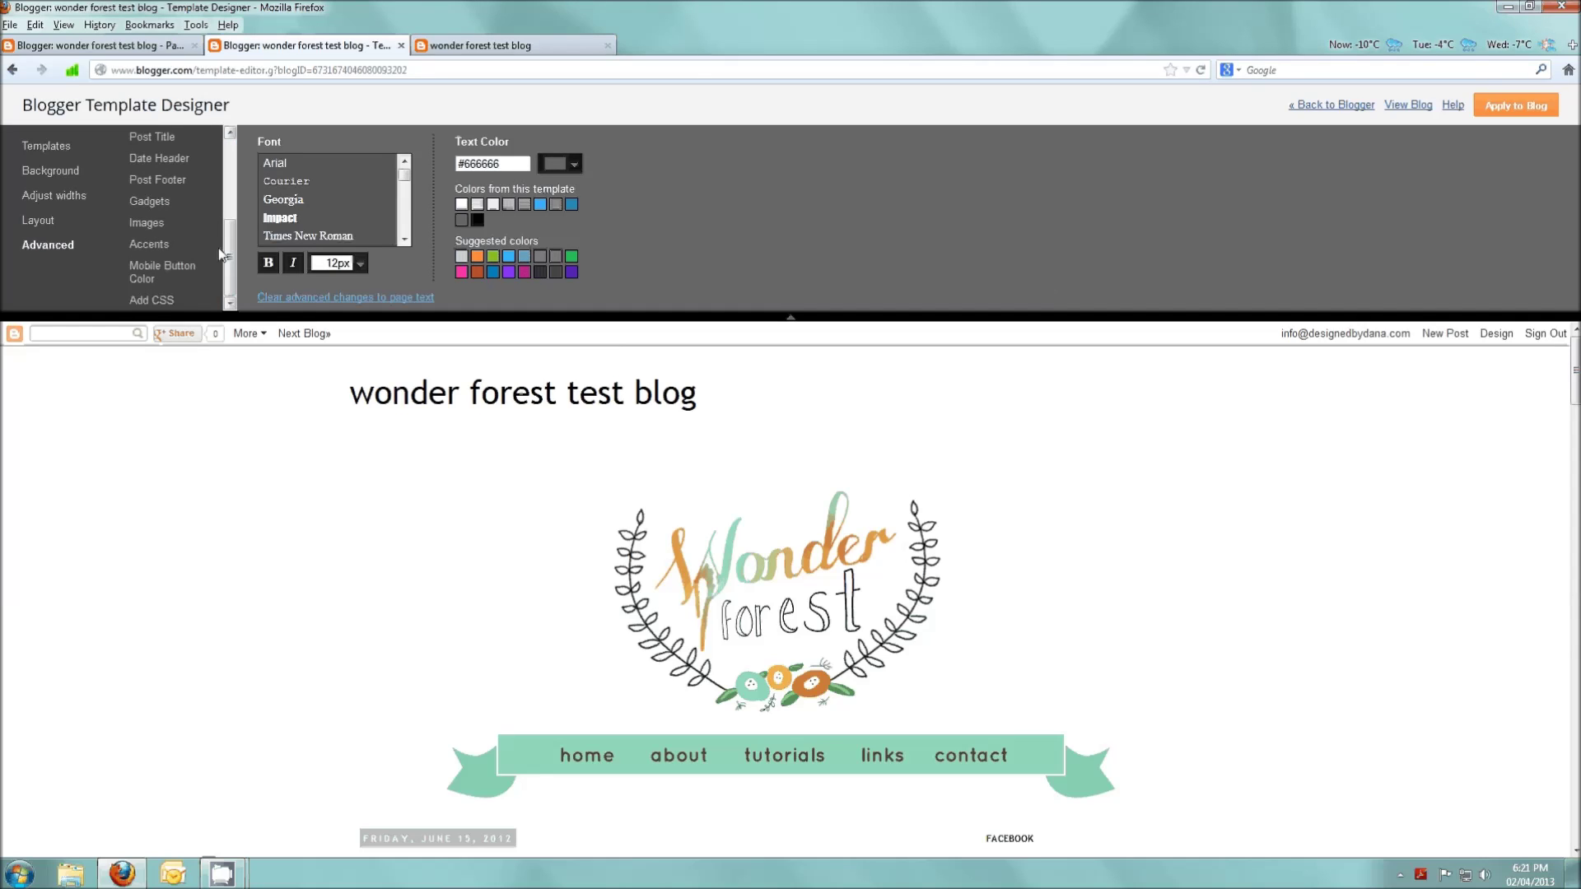
{"action": "left_click", "coordinate": [167, 303]}
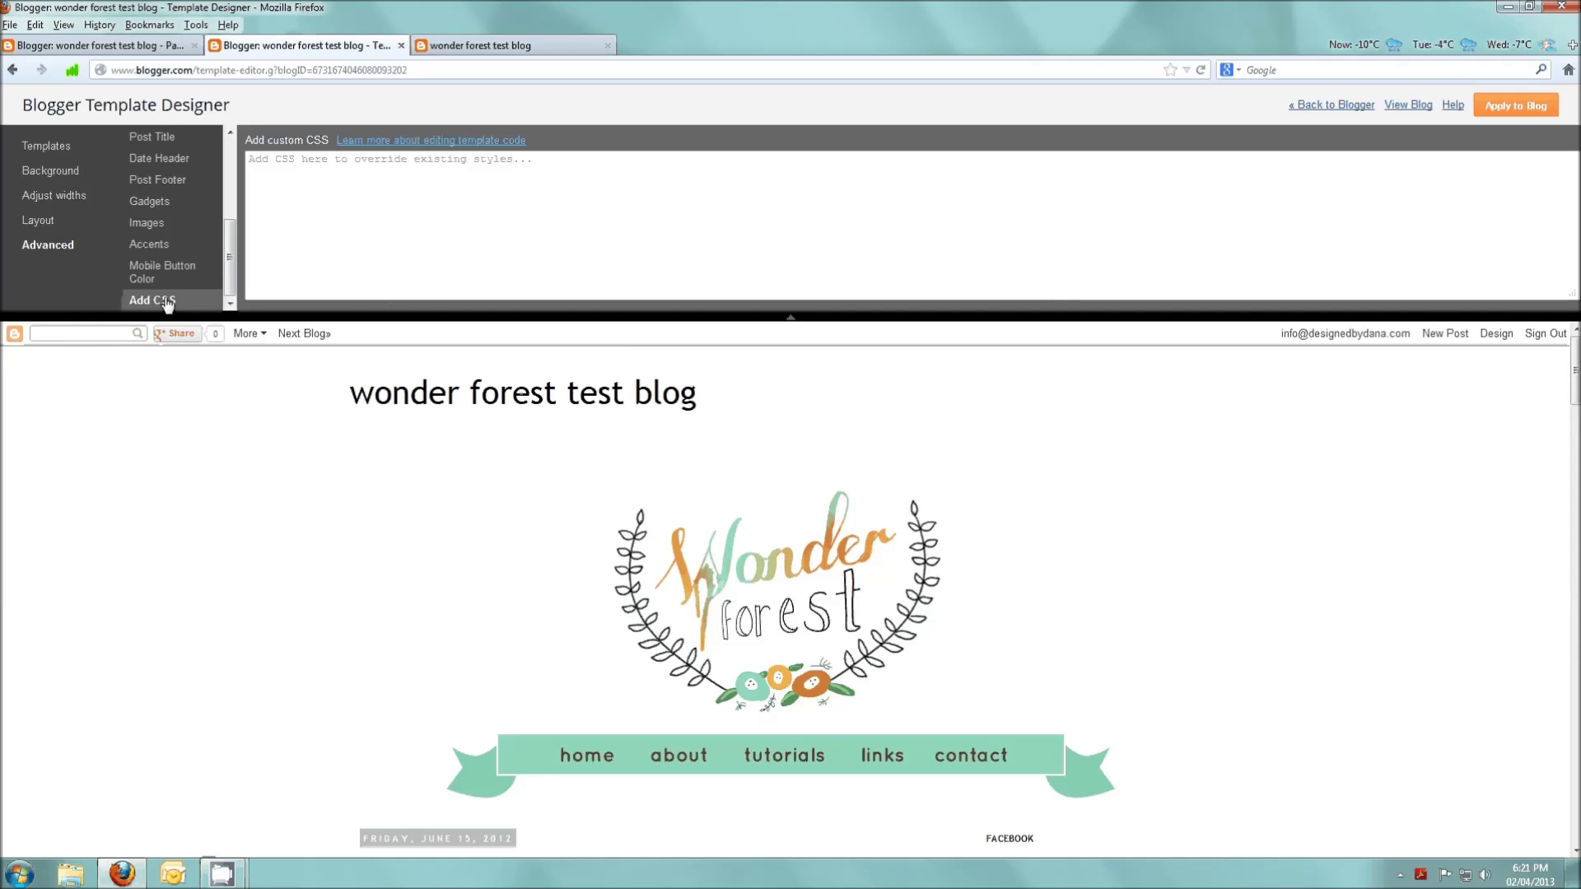
{"action": "left_click", "coordinate": [322, 168]}
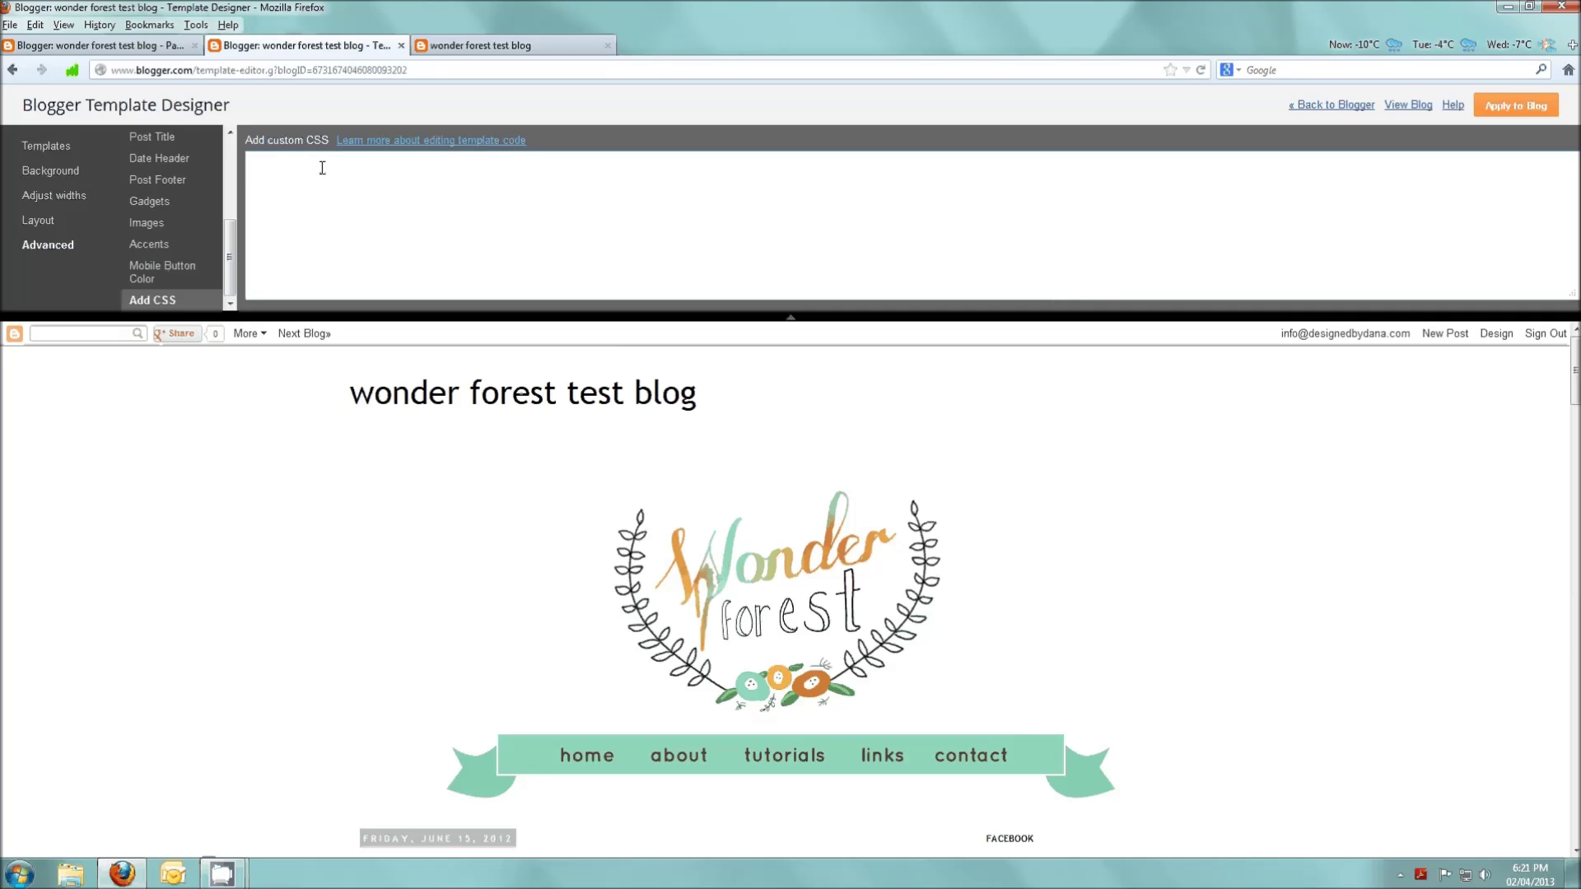
{"action": "type", "text": "#"}
{"action": "type", "text": "#"}
{"action": "type", "text": "e"}
{"action": "type", "text": "ader1"}
{"action": "type", "text": " {dis"}
{"action": "type", "text": "play:none"}
{"action": "type", "text": "}"}
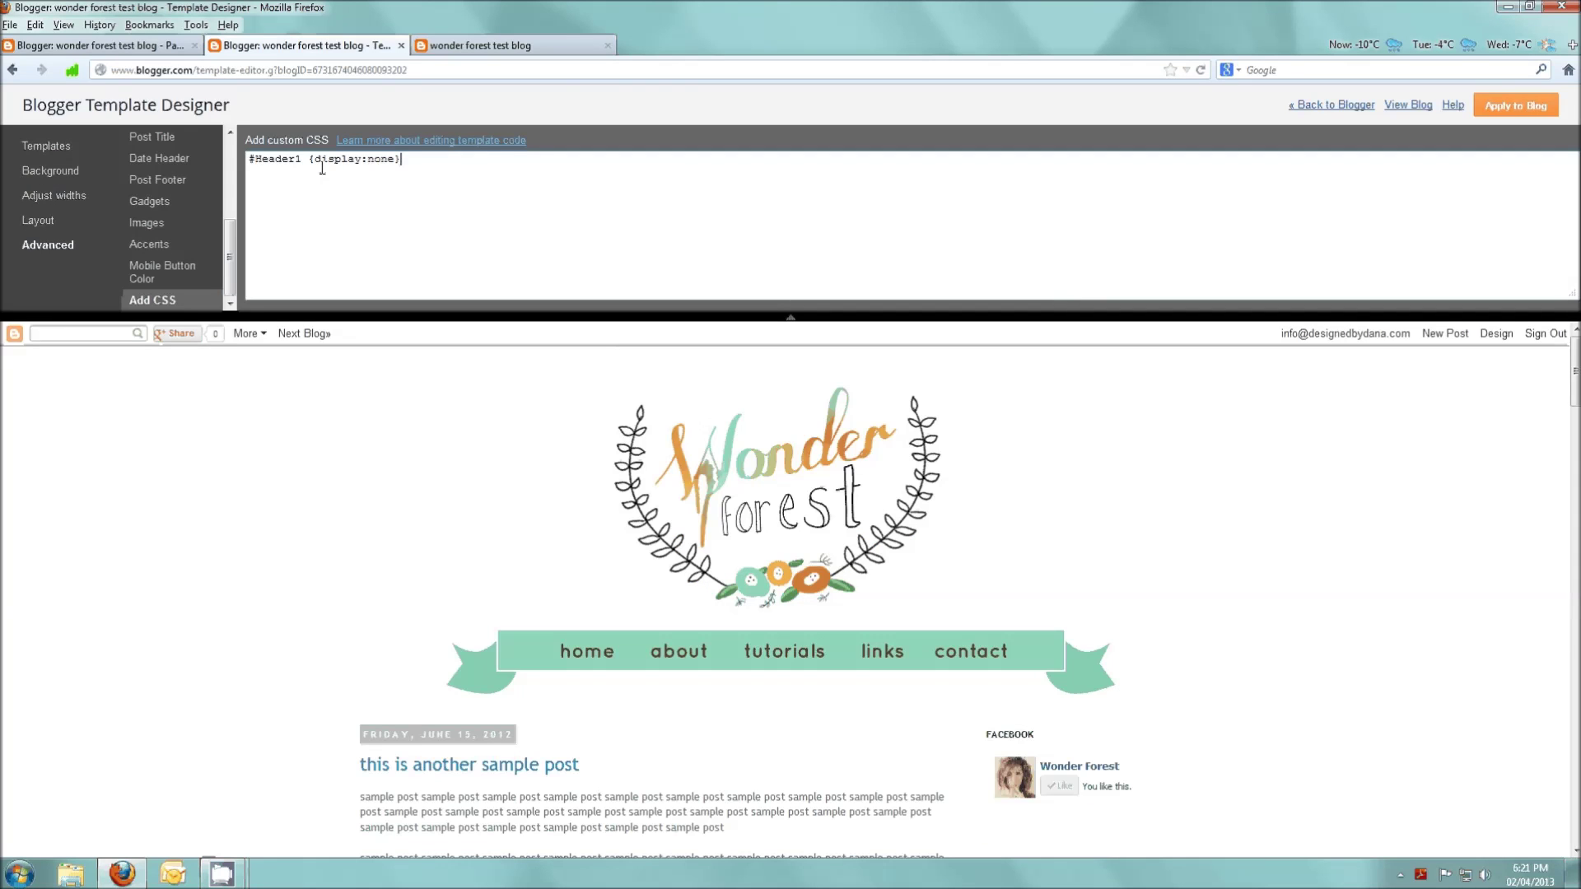
Add #navbar {display:none} to the custom CSS and apply the changes to the blog
{"action": "key", "text": "ctrl+a"}
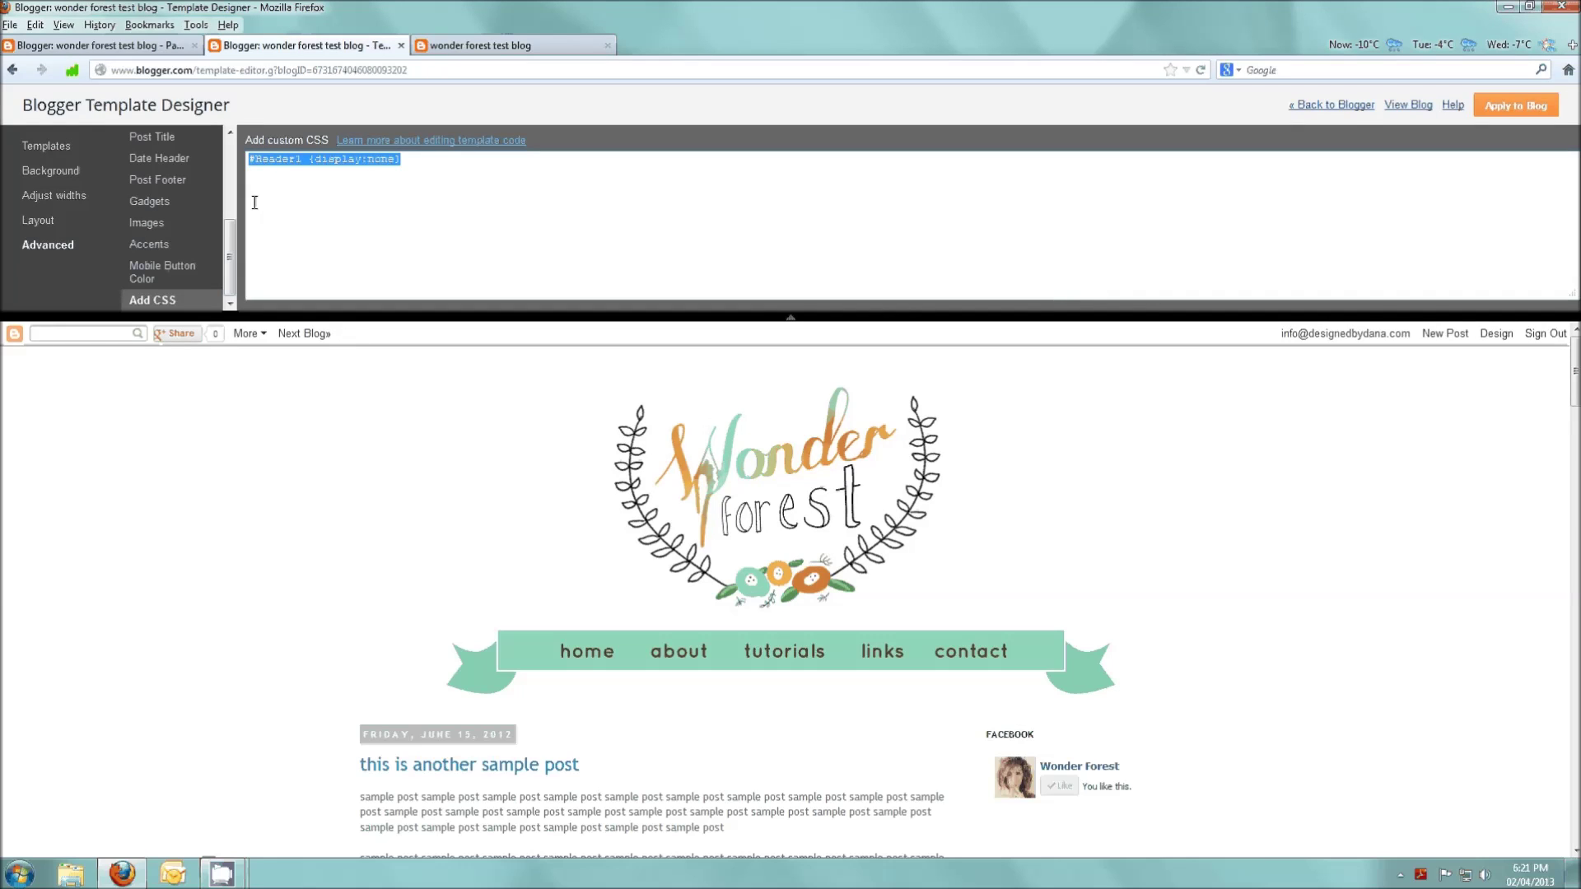
{"action": "left_click", "coordinate": [256, 162]}
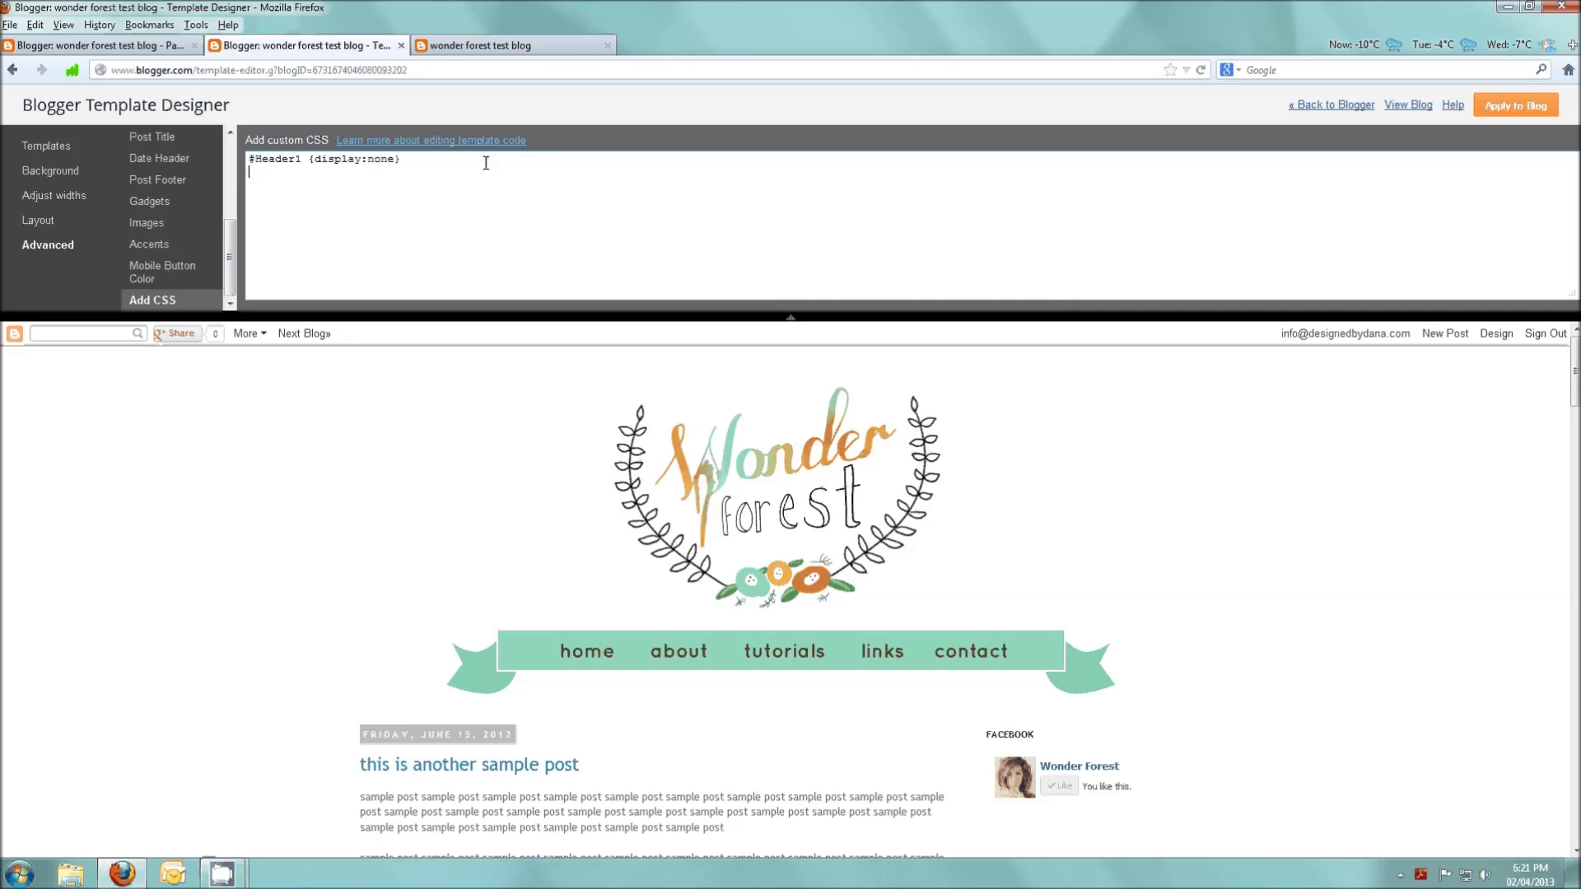
{"action": "type", "text": "#navbar {display:none}"}
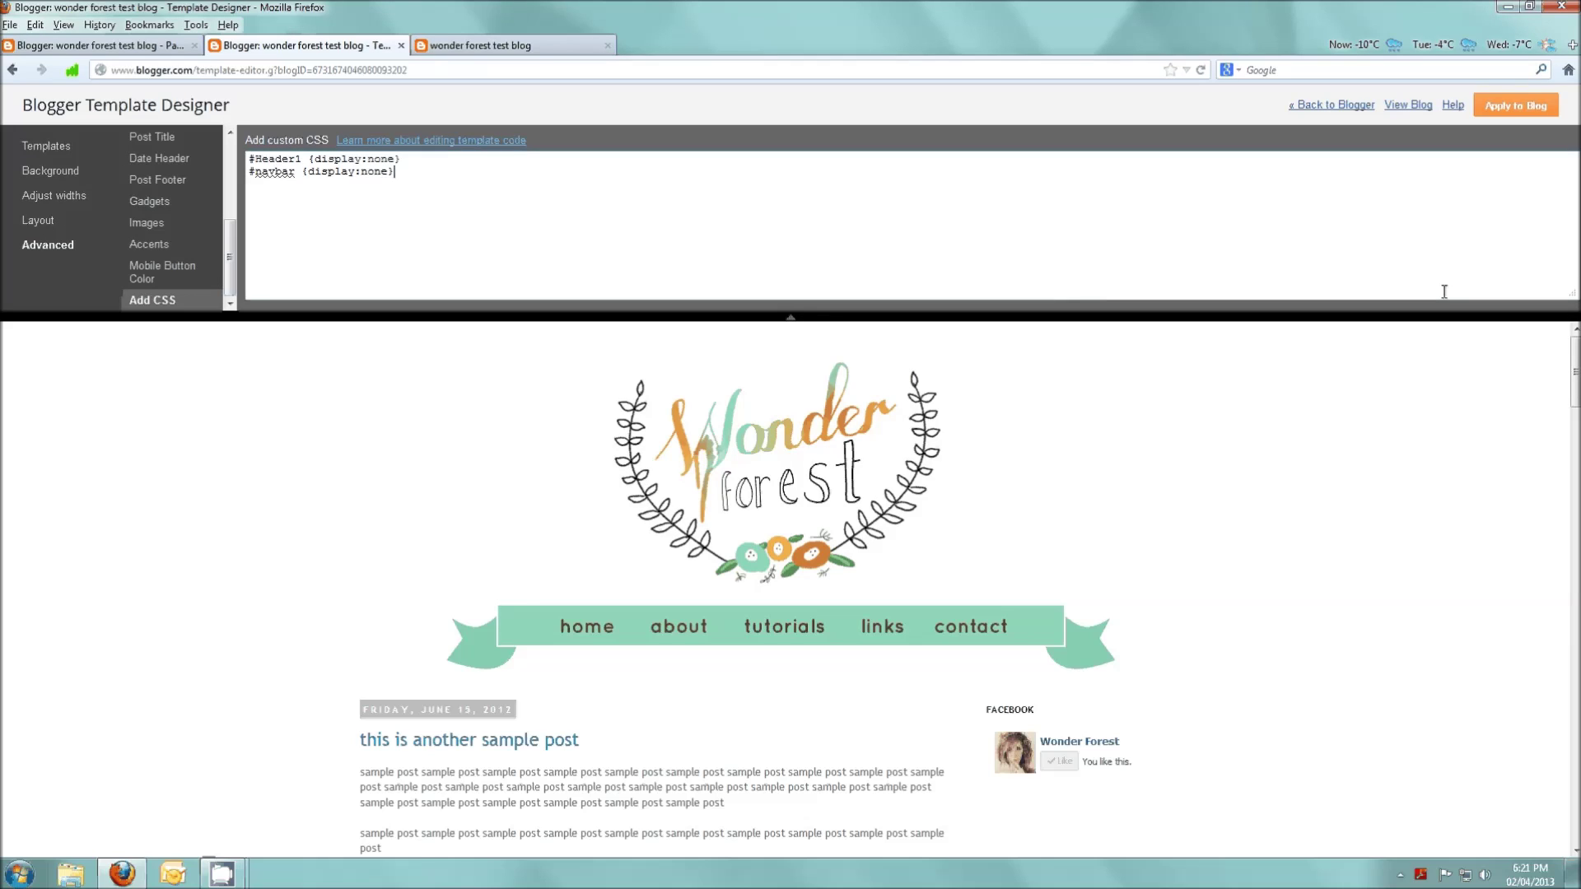
{"action": "left_click", "coordinate": [1526, 116]}
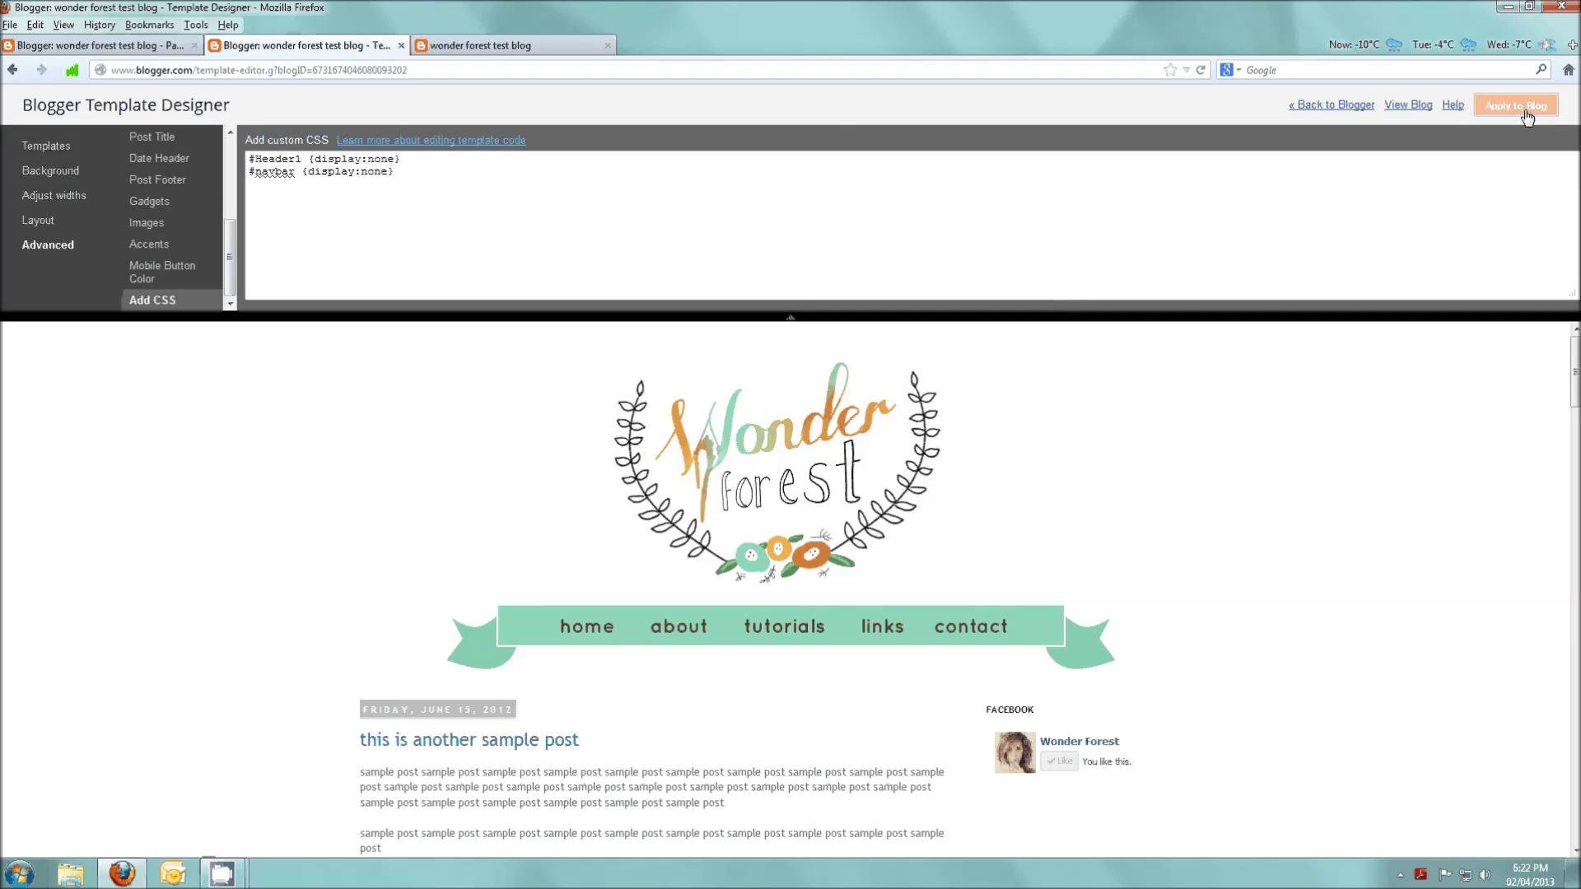
Reload the live blog to confirm the default title and navbar are hidden
{"action": "left_click", "coordinate": [1345, 107]}
{"action": "left_click", "coordinate": [494, 48]}
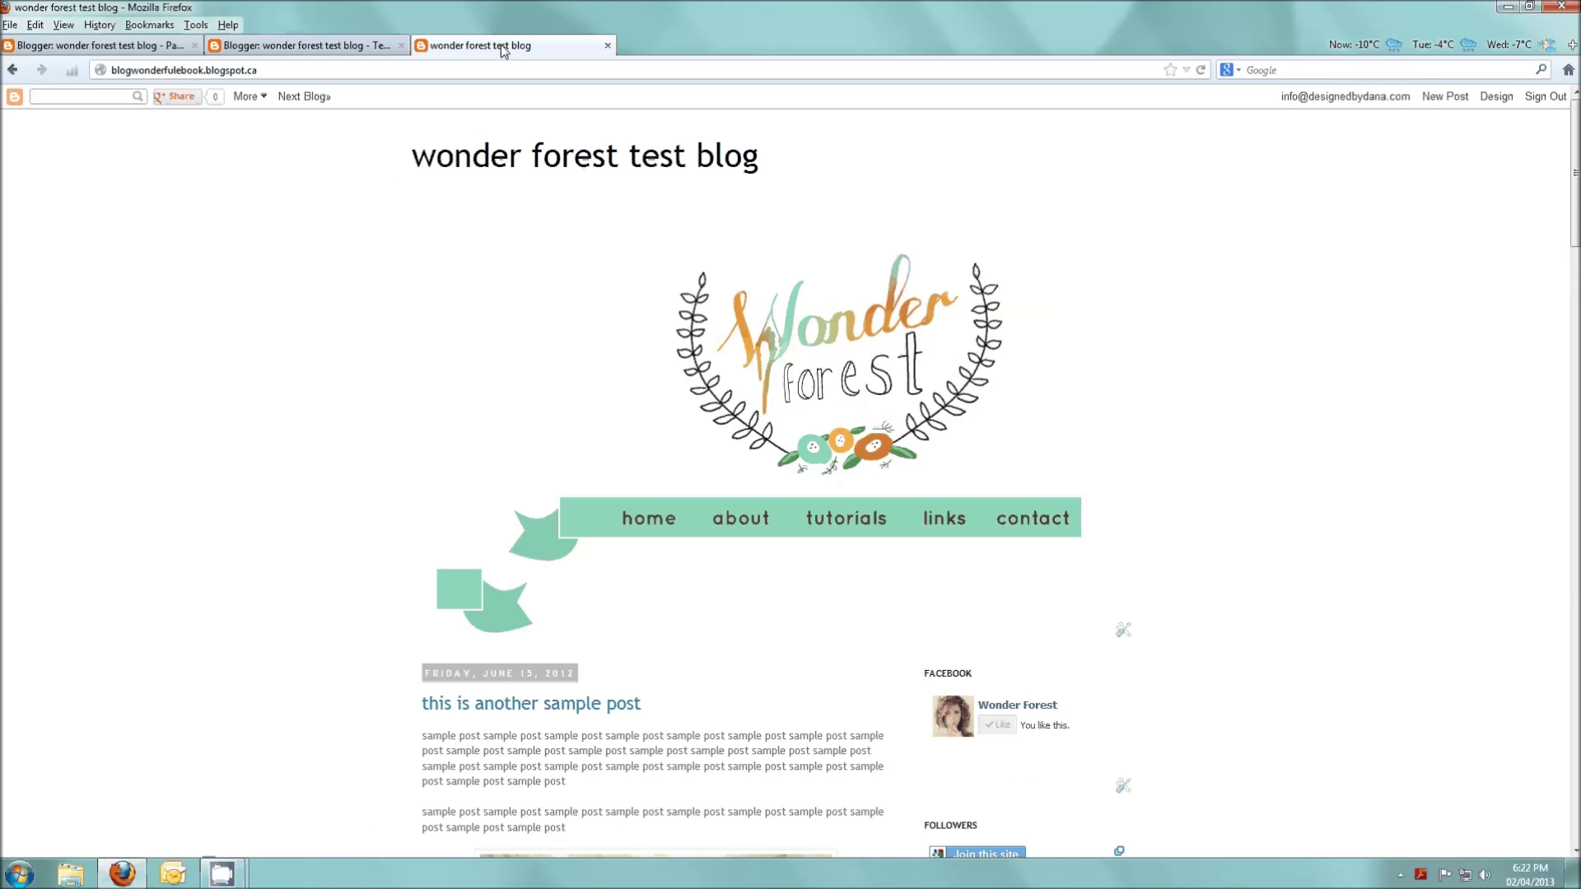
{"action": "key", "text": "F5"}
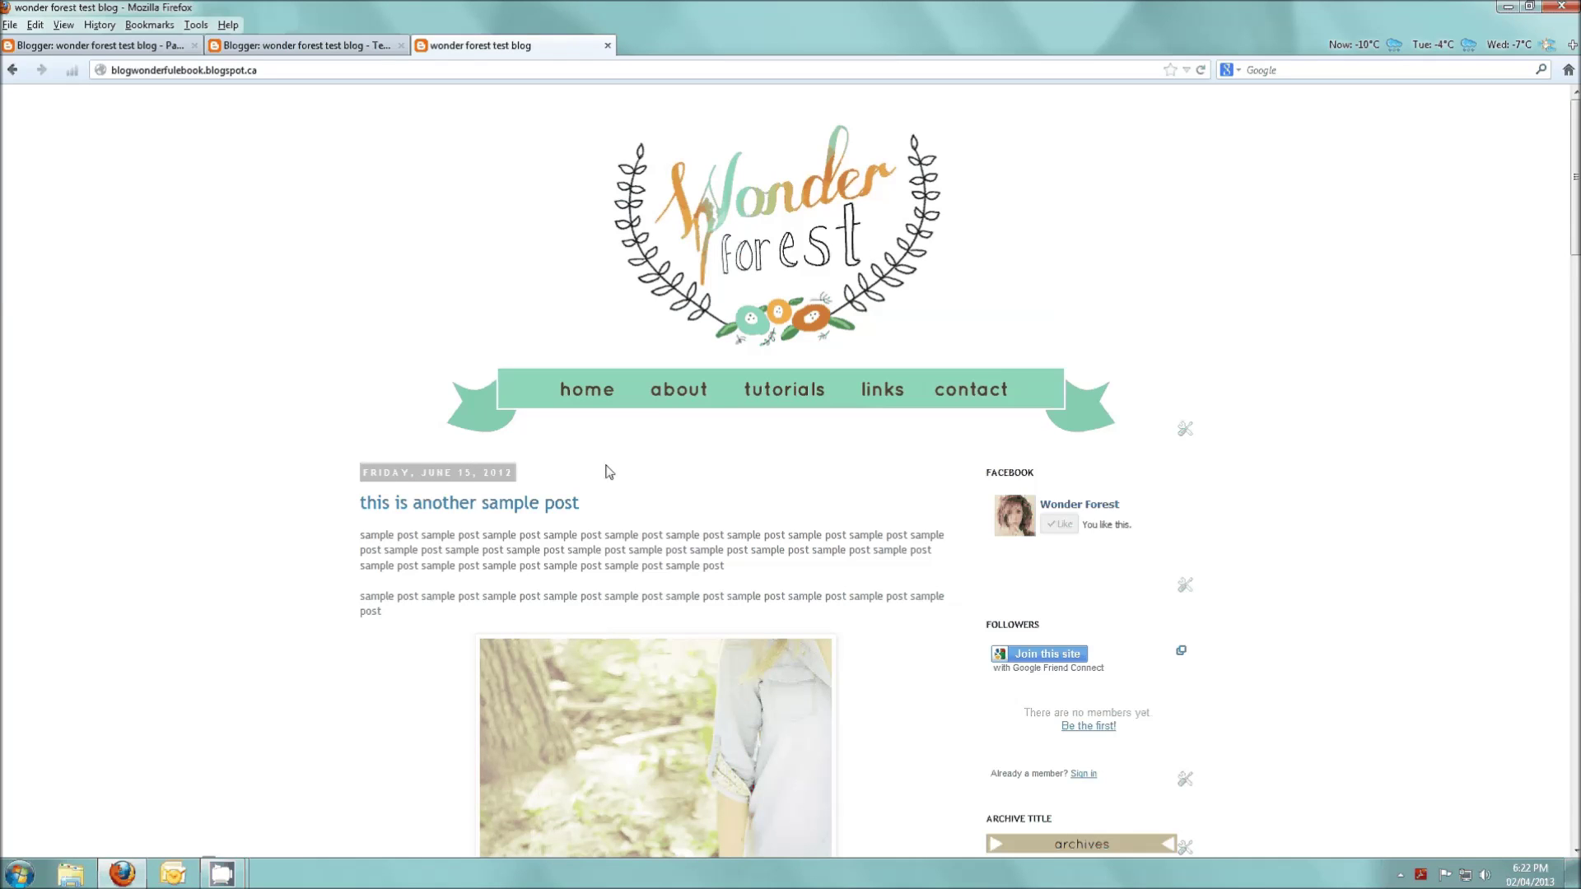
Test the links, tutorials, about and home nav buttons under the Wonder Forest header
{"action": "left_click", "coordinate": [895, 398]}
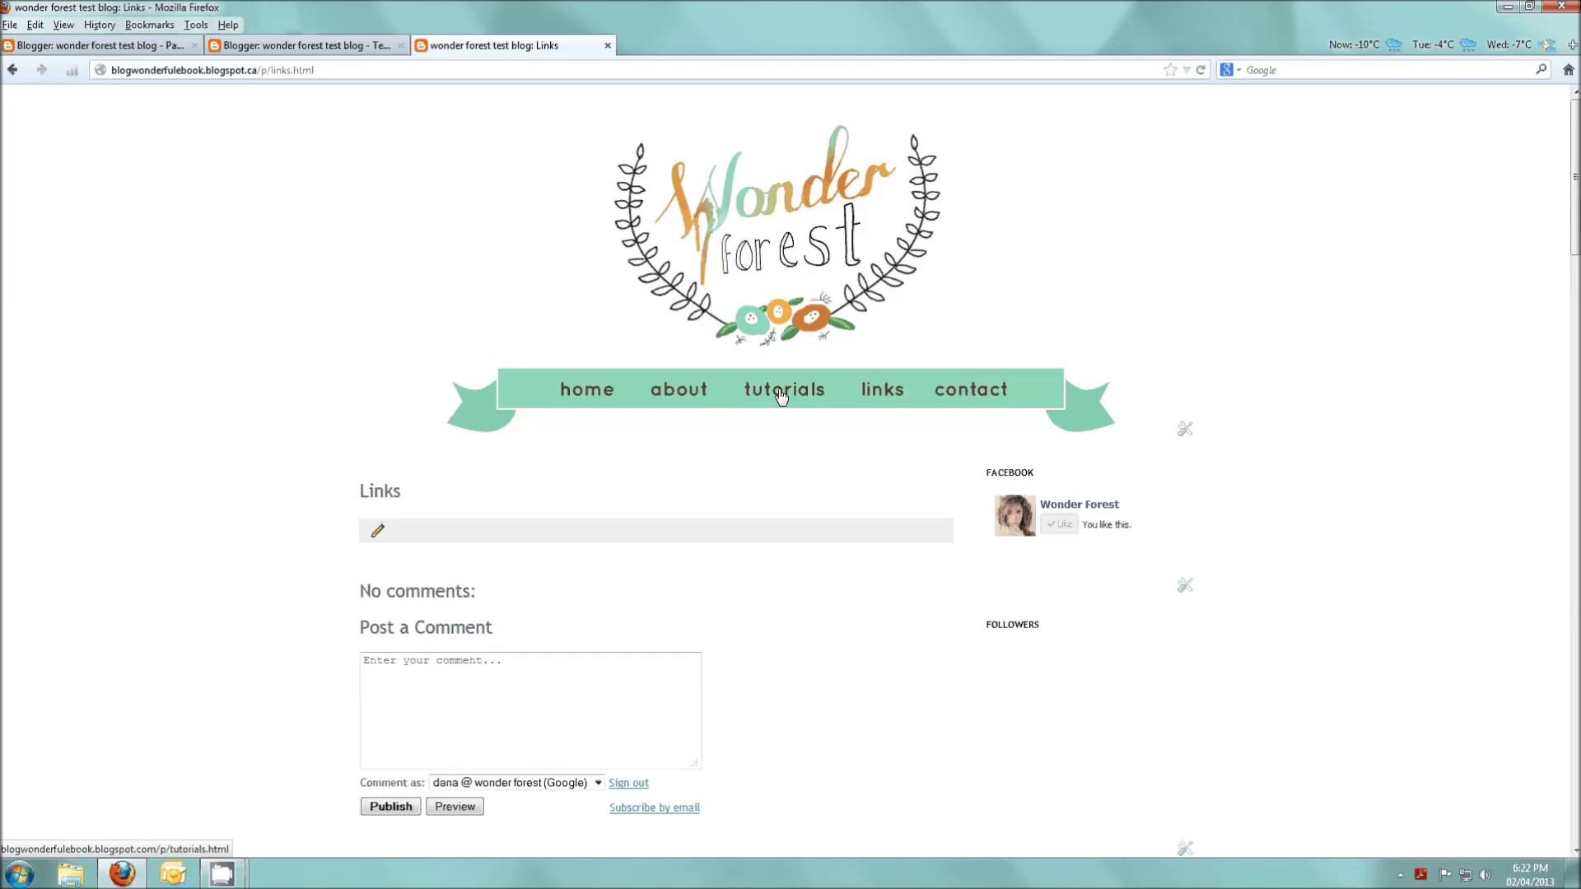
{"action": "left_click", "coordinate": [781, 393]}
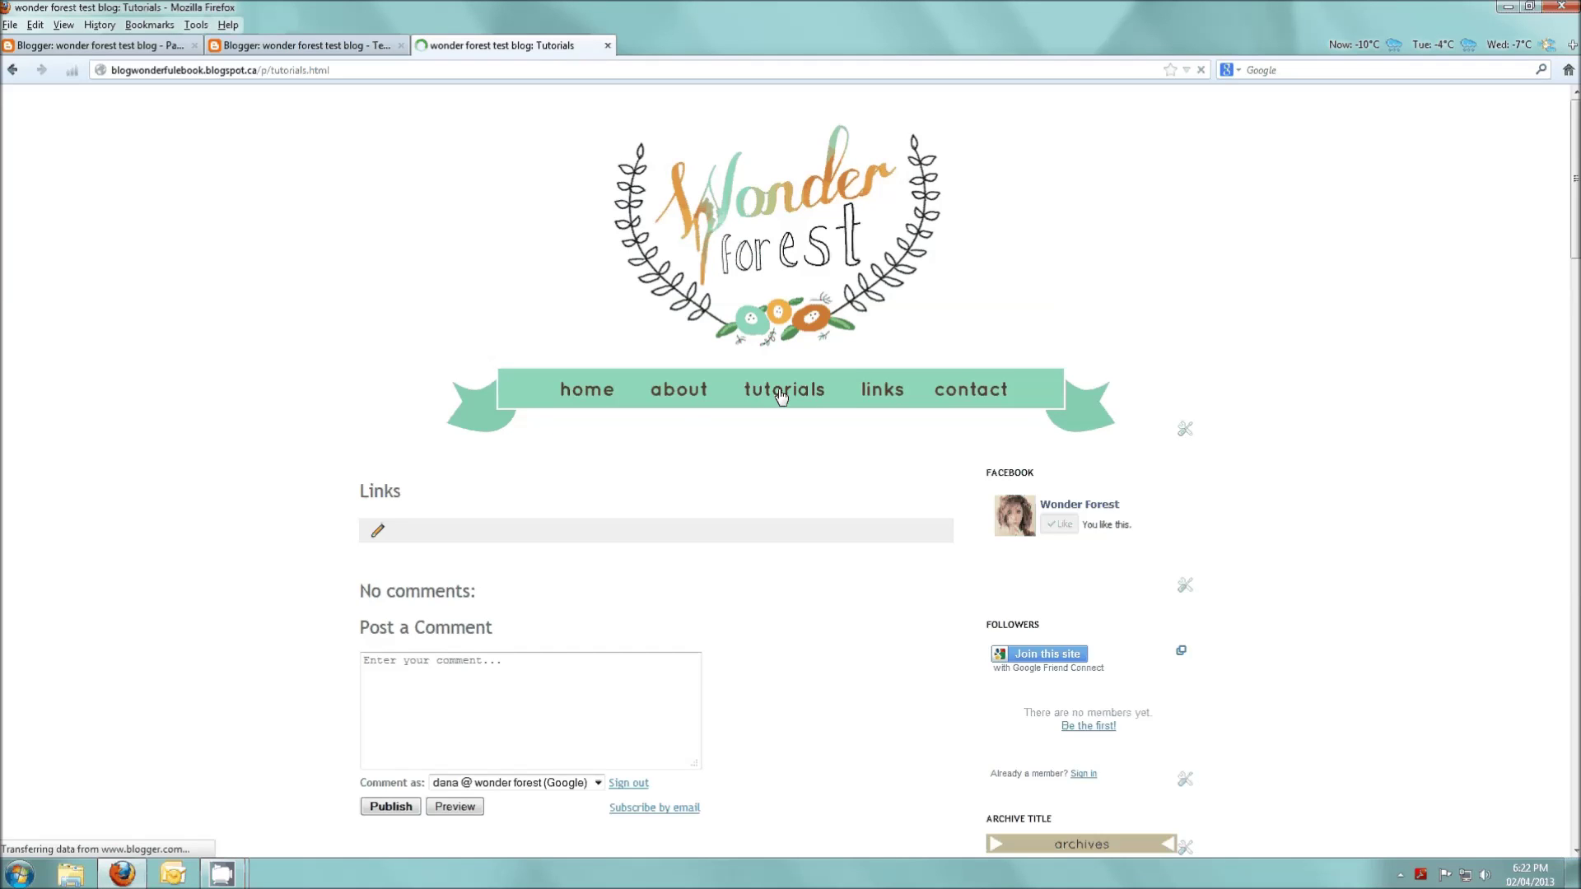
{"action": "left_click", "coordinate": [678, 396]}
{"action": "left_click", "coordinate": [599, 397]}
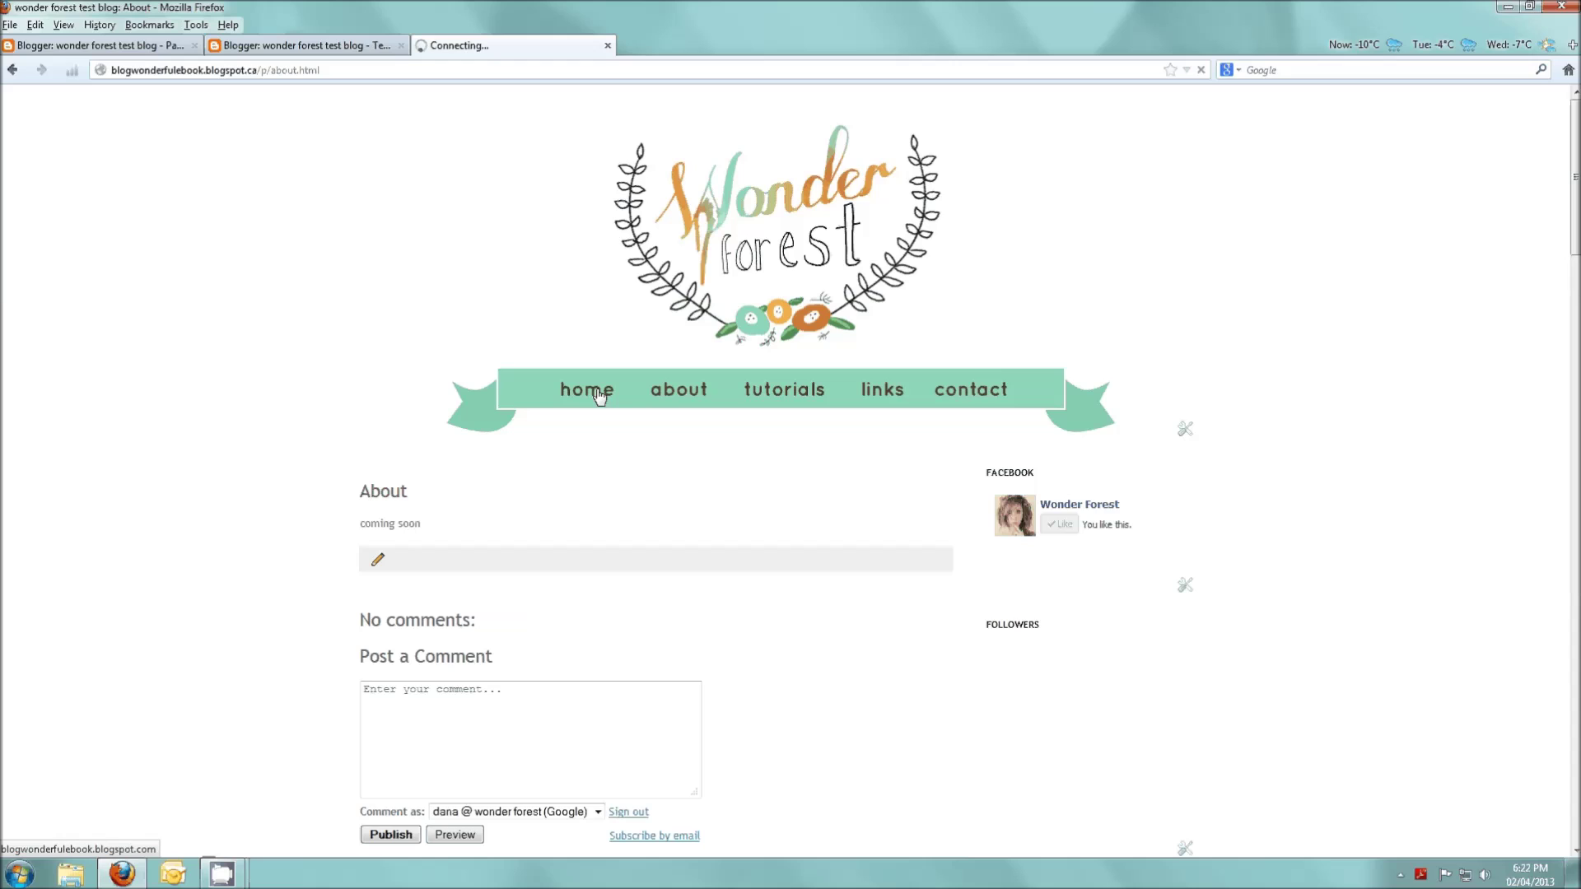